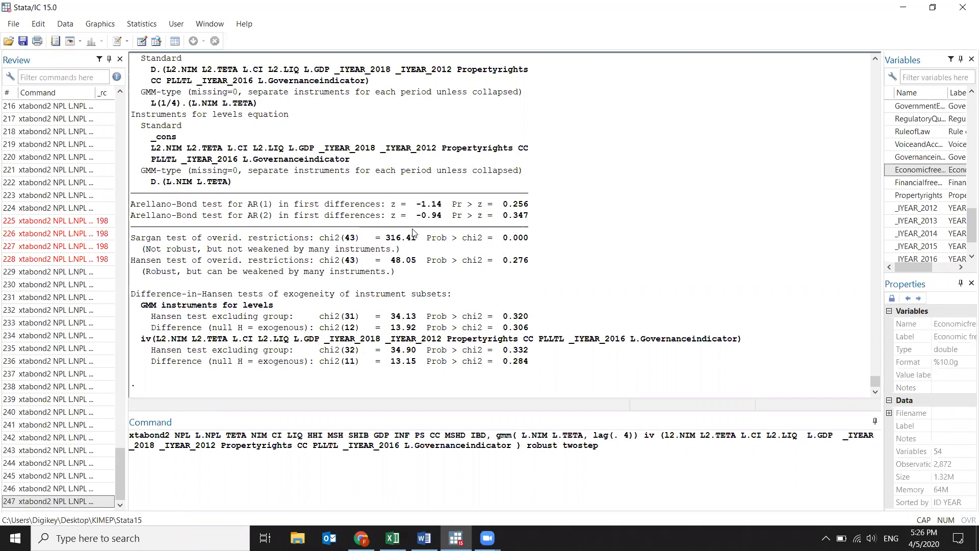
- Look over the two-step system GMM output and clear the xtabond2 command from the command line
scroll(380, 235, down, 5)
scroll(362, 357, up, 15)
scroll(346, 353, down, 3)
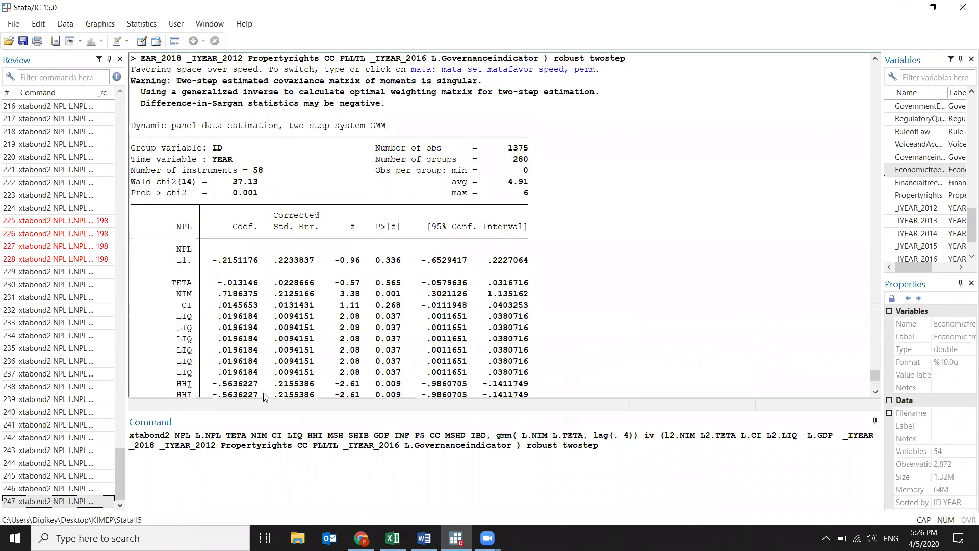
scroll(345, 353, down, 15)
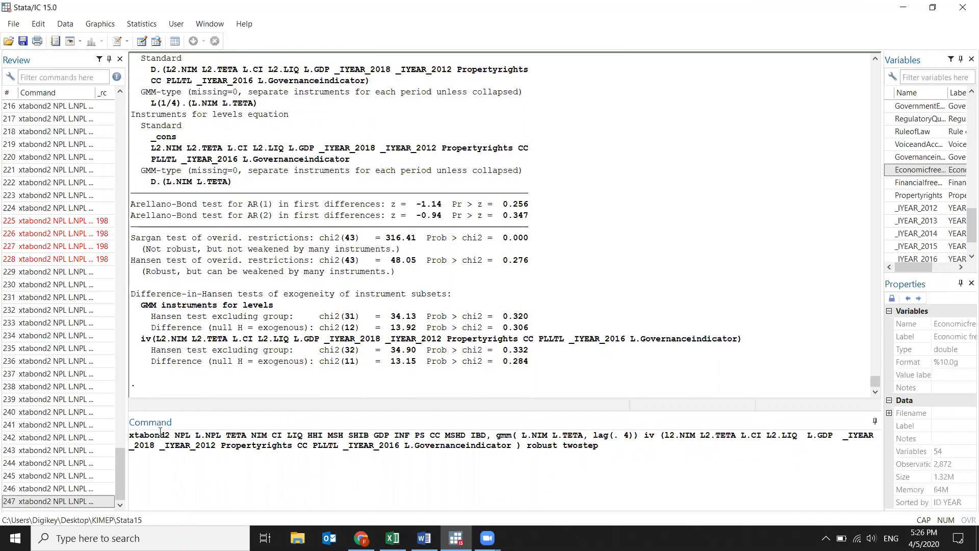
triple_click(411, 430)
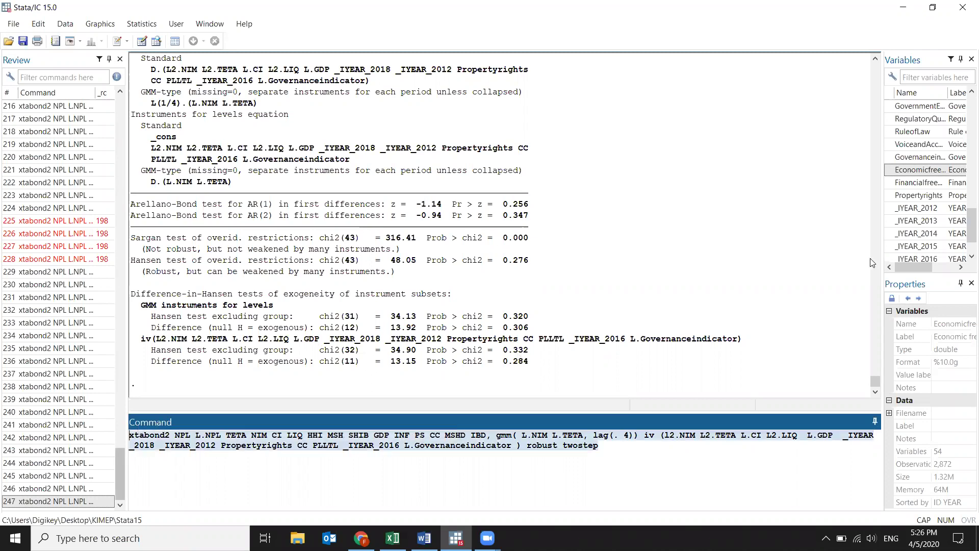
key(BackSpace)
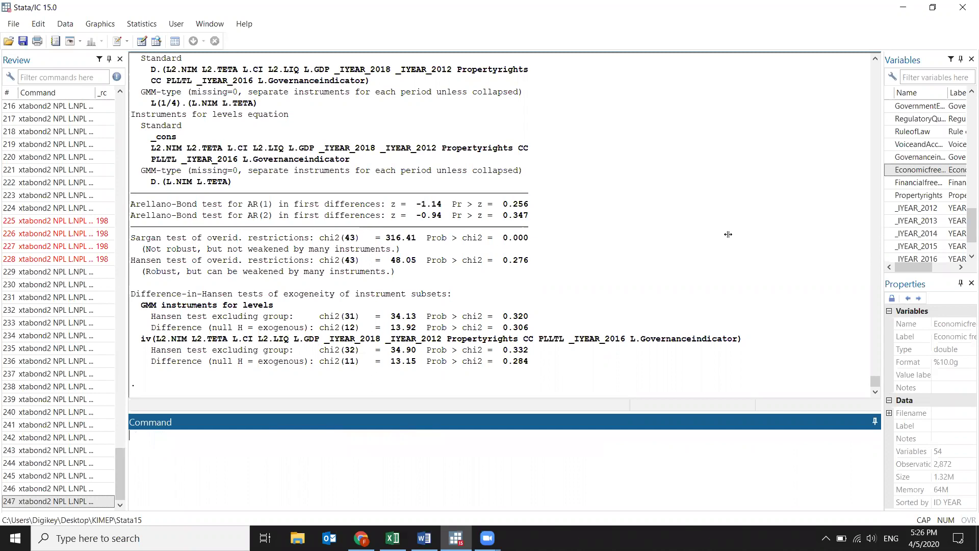
- Widen the variable list and review the names and labels of the dataset's variables
drag(728, 234, 731, 234)
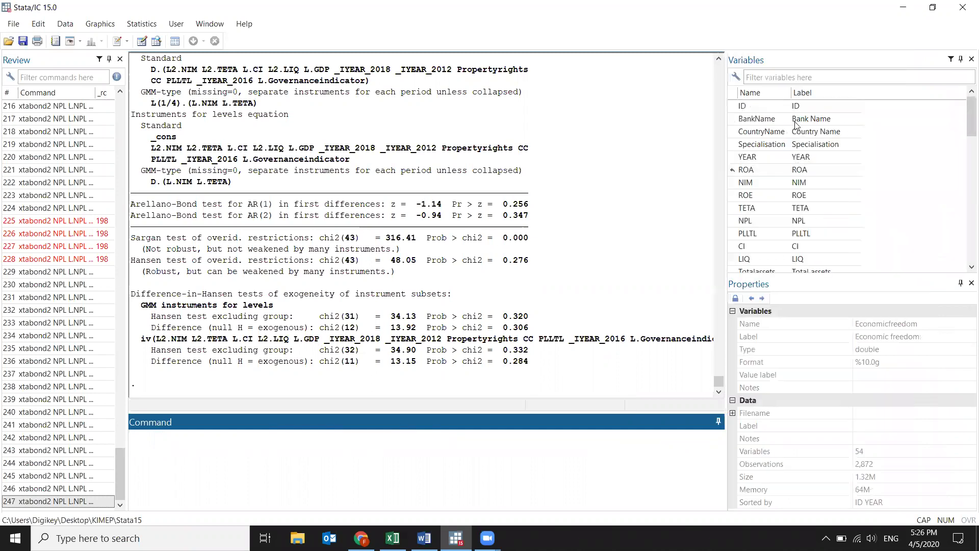
scroll(807, 220, up, 7)
mouse_move(771, 159)
mouse_down()
mouse_move(774, 199)
mouse_move(779, 160)
mouse_move(770, 167)
mouse_move(793, 174)
mouse_move(798, 236)
mouse_move(825, 262)
mouse_move(840, 256)
mouse_move(831, 271)
mouse_move(797, 172)
mouse_move(774, 168)
mouse_move(785, 125)
mouse_move(771, 173)
mouse_move(831, 174)
mouse_move(759, 210)
mouse_move(477, 259)
mouse_move(315, 240)
mouse_move(145, 176)
mouse_move(115, 194)
mouse_up()
scroll(770, 165, down, 5)
scroll(776, 171, down, 5)
scroll(826, 263, down, 4)
scroll(808, 219, up, 3)
scroll(799, 183, up, 10)
scroll(774, 168, down, 12)
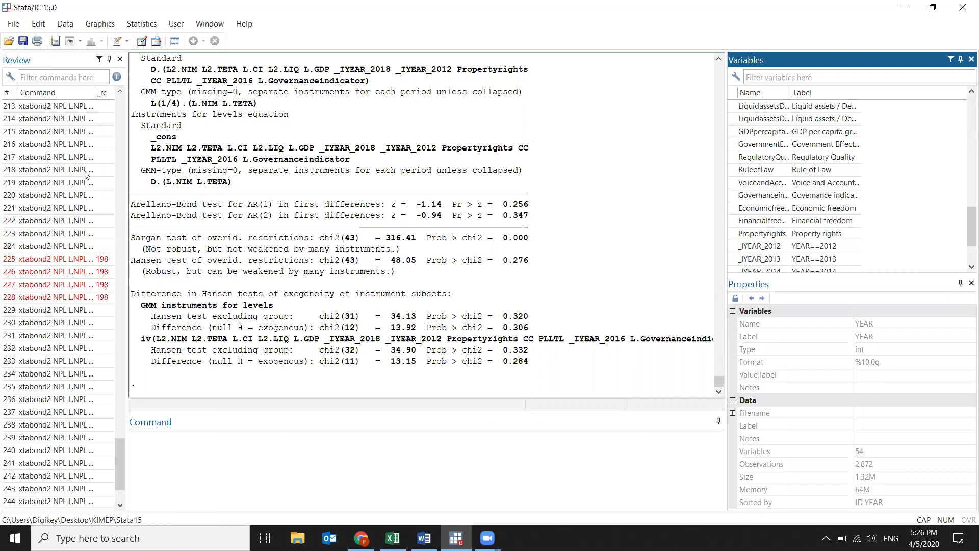
- Rerun the earlier regression of NIM on TETA, CI, LIQ, NPL, SHIB, HHI, PS, CC, MSH, MSHD, IBD, Trade, GDP and INF
click(119, 356)
scroll(88, 97, up, 20)
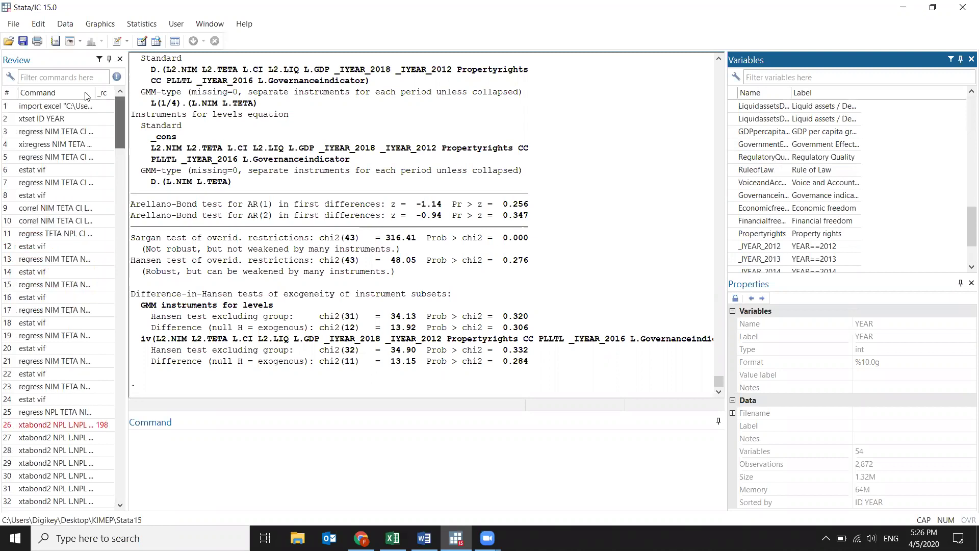
click(43, 158)
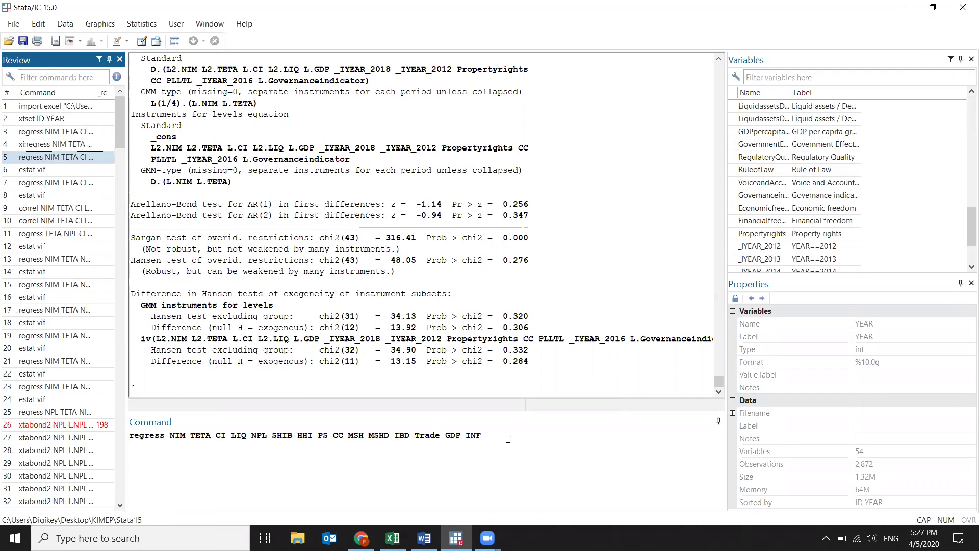
click(482, 434)
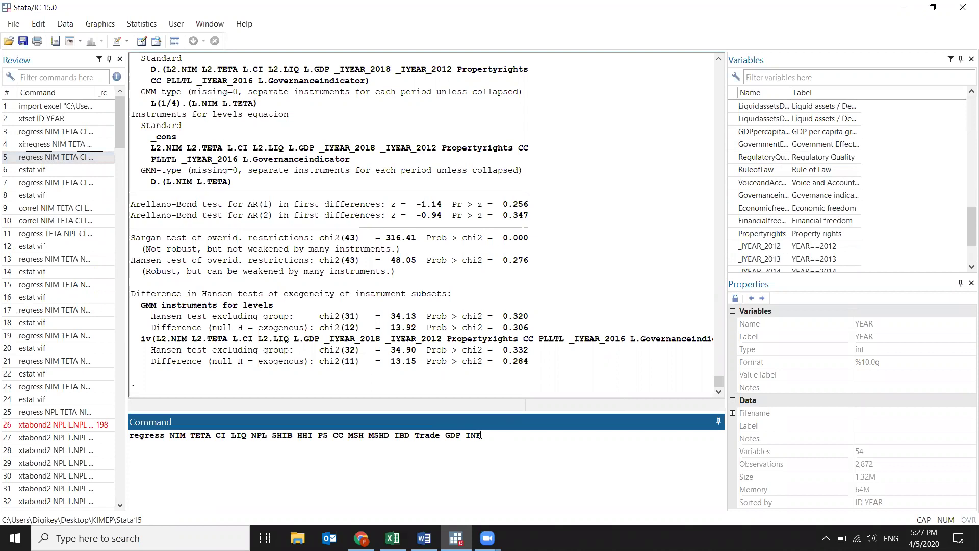
key(Return)
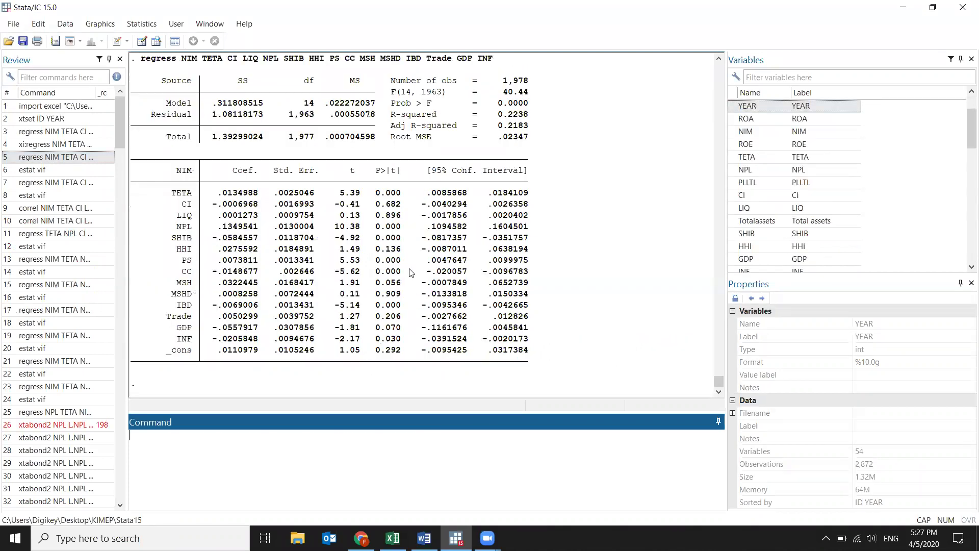
scroll(396, 199, up, 1)
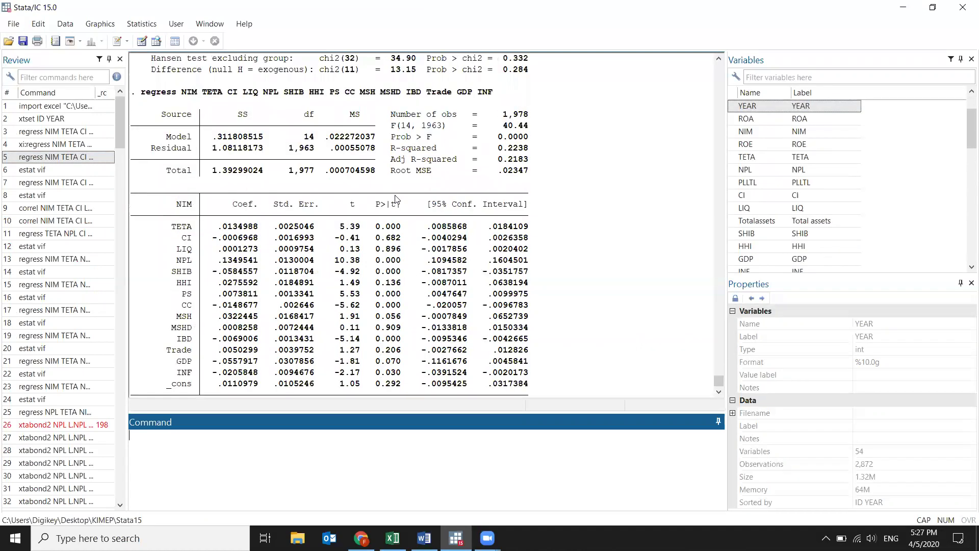
scroll(396, 199, down, 1)
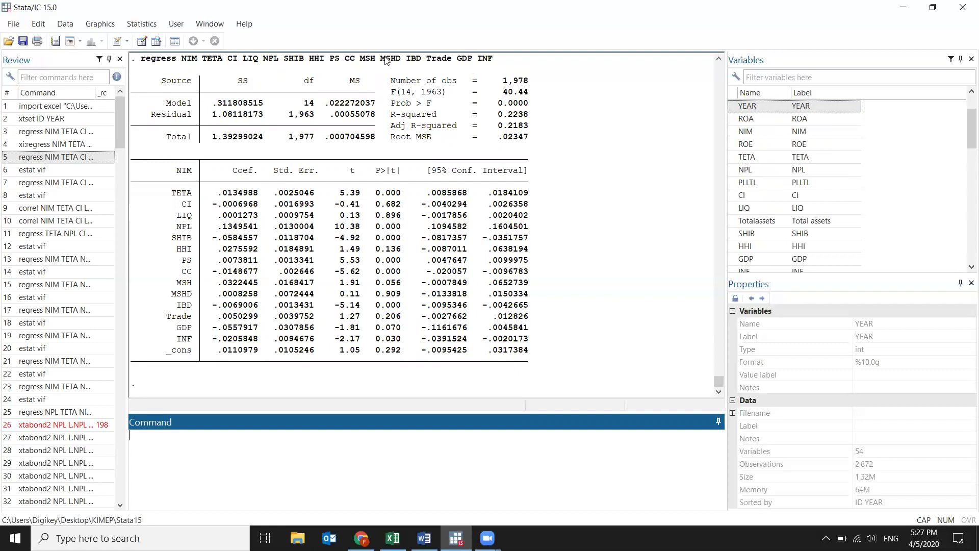
- Run estat vif on the full NIM regression and compare the VIF table with the regression output
click(17, 172)
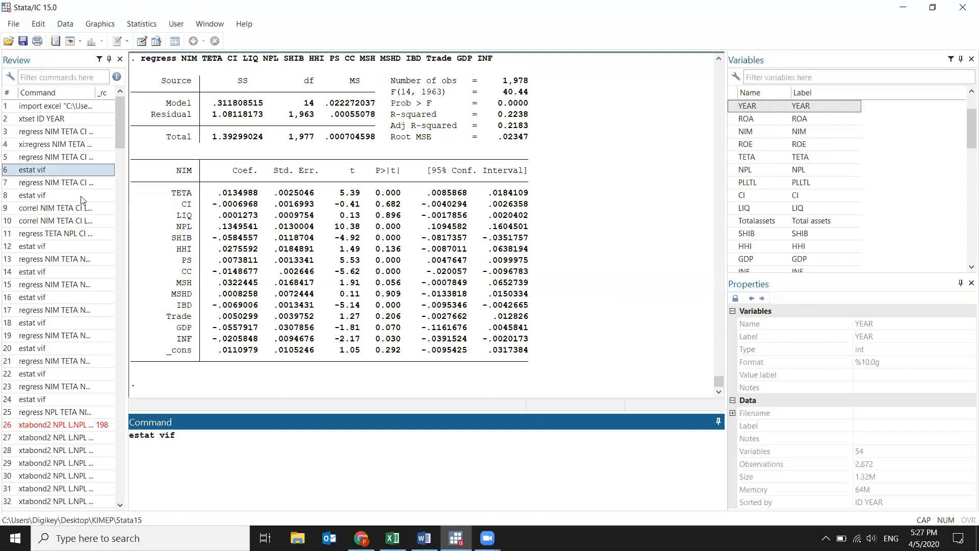
click(347, 387)
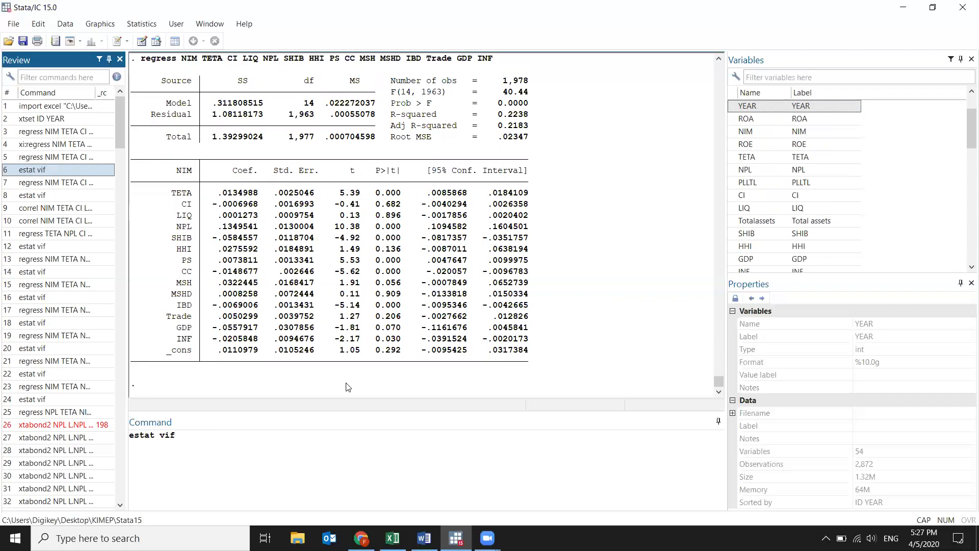
key(Return)
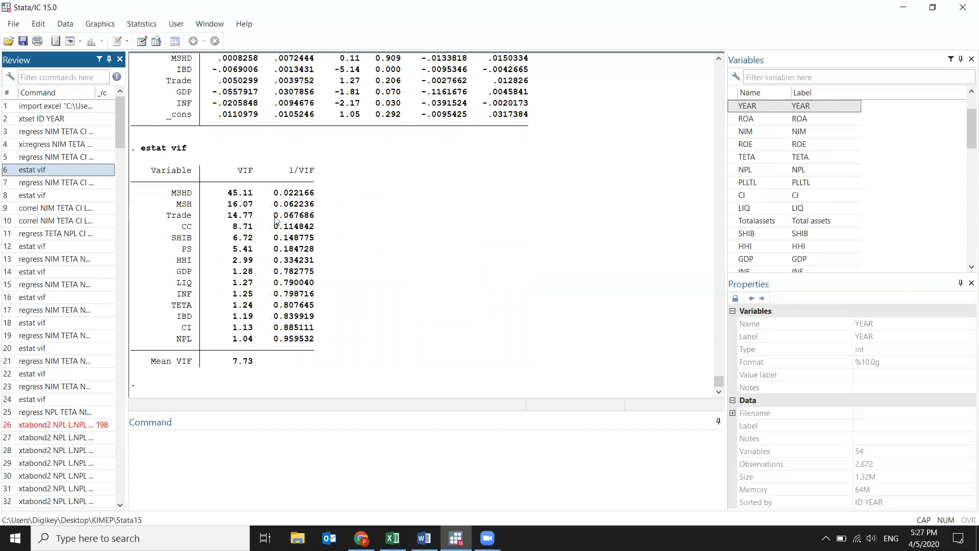
scroll(268, 230, up, 9)
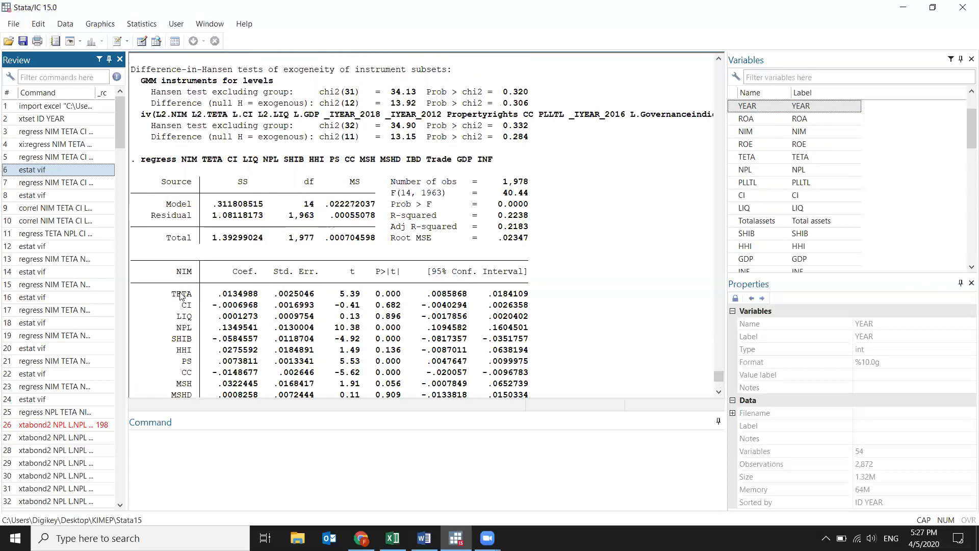
scroll(183, 296, up, 6)
drag(186, 299, 505, 295)
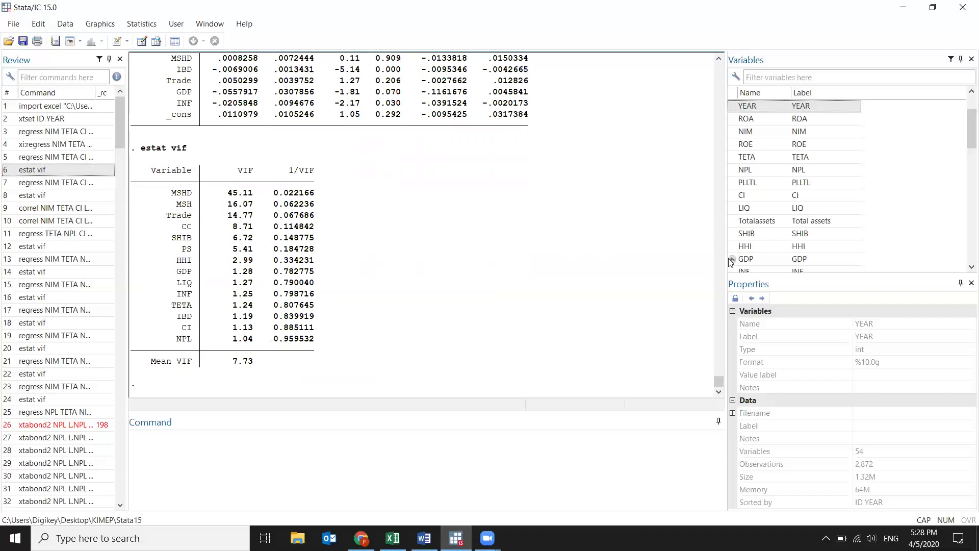
- Narrow the variable list and run correl for NIM, TETA, CI, LIQ, NPL, SHIB, HHI, PS, CC, MSH, IBD, Trade, GDP and INF
drag(727, 258, 942, 244)
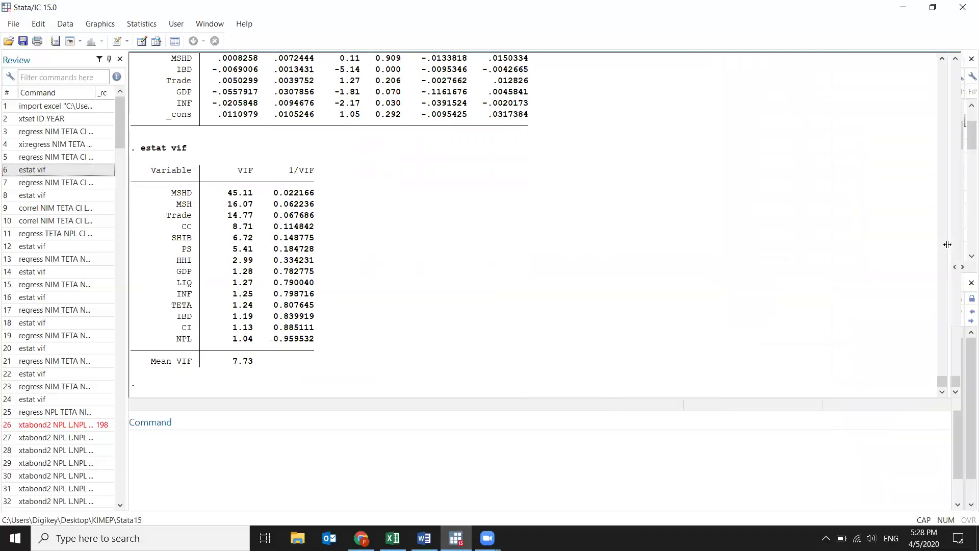
click(51, 208)
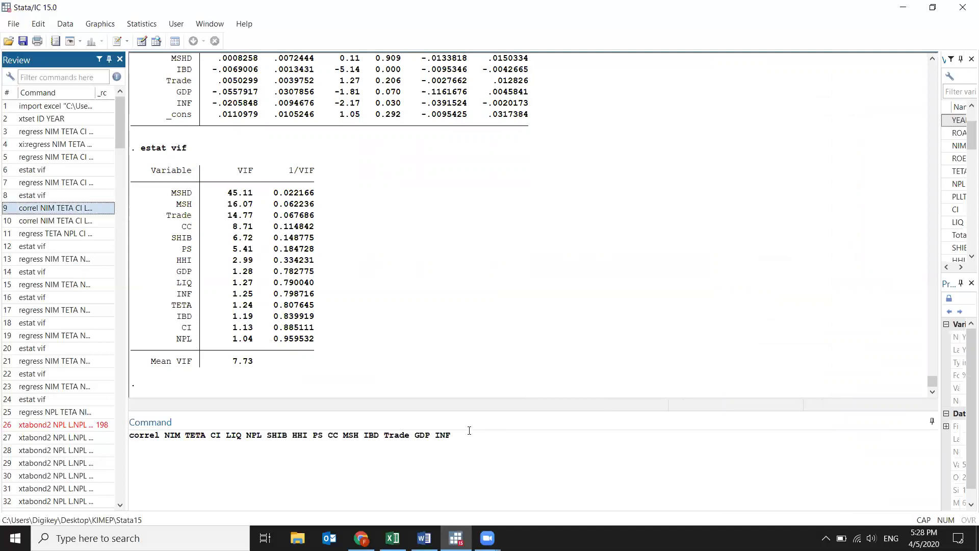
key(Return)
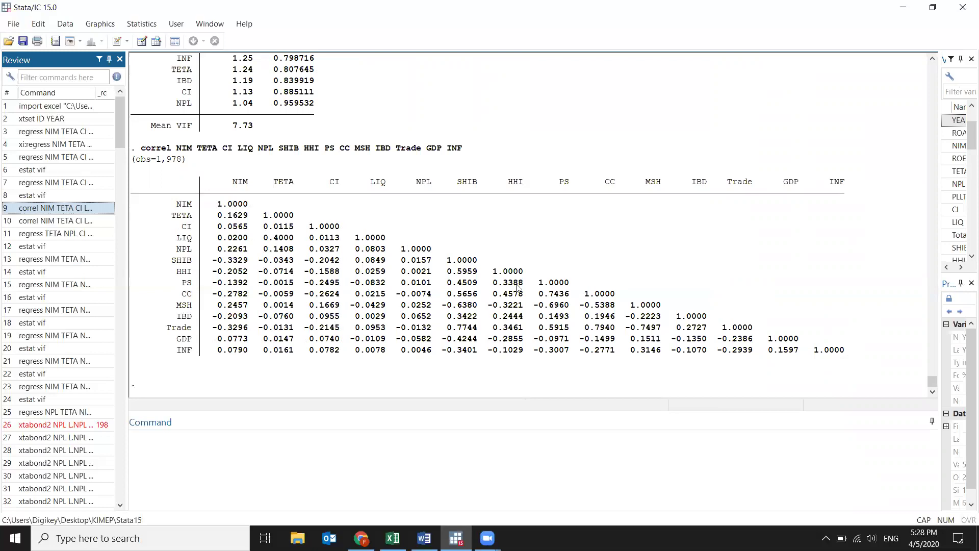
- Examine the correlation matrix for highly correlated pairs, marking the Trade row and the PS–CC coefficient
click(466, 297)
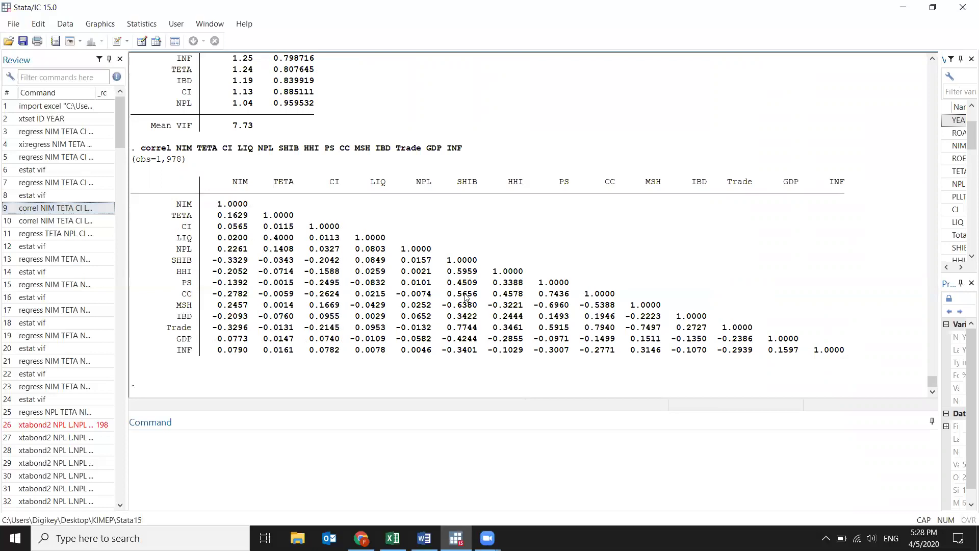
drag(475, 332, 401, 332)
drag(290, 331, 163, 328)
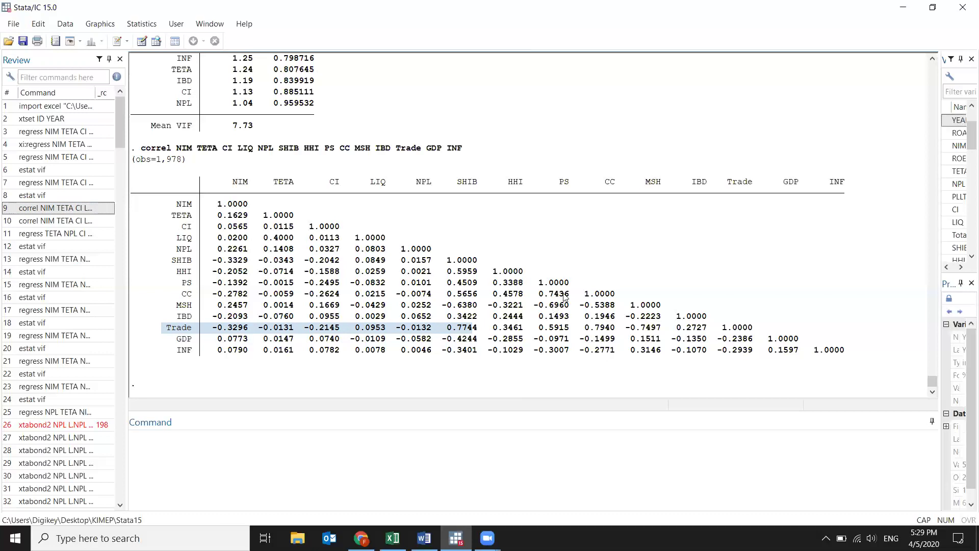
drag(556, 295, 534, 294)
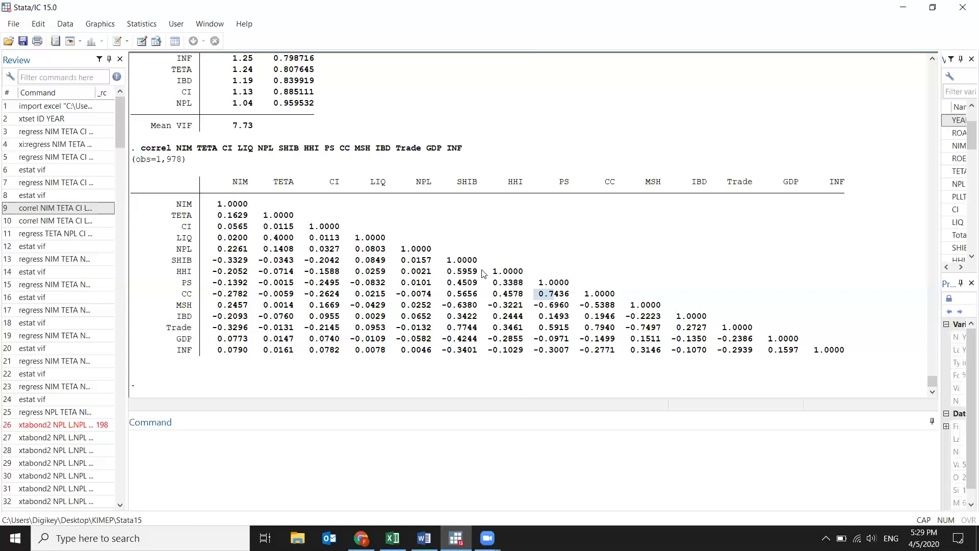
click(607, 332)
drag(607, 332, 364, 331)
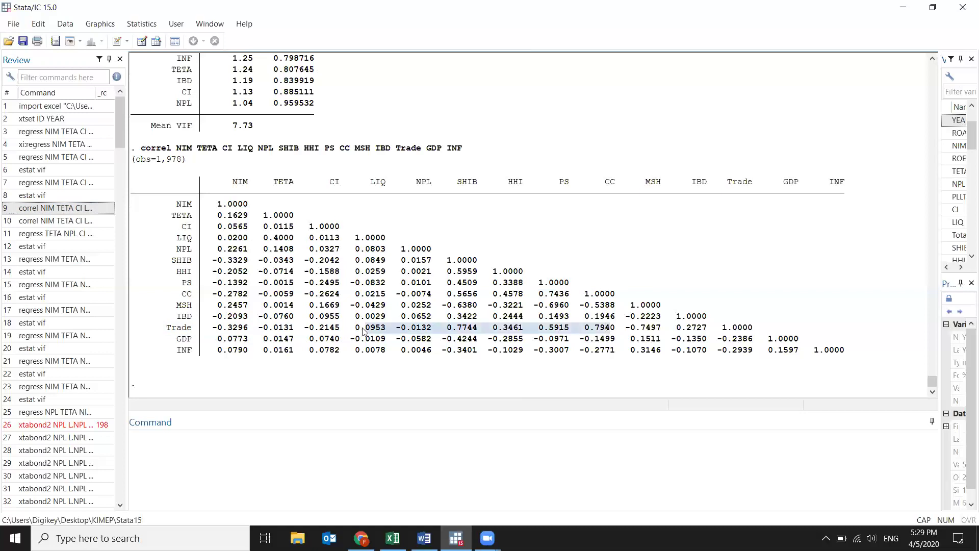
drag(228, 329, 162, 329)
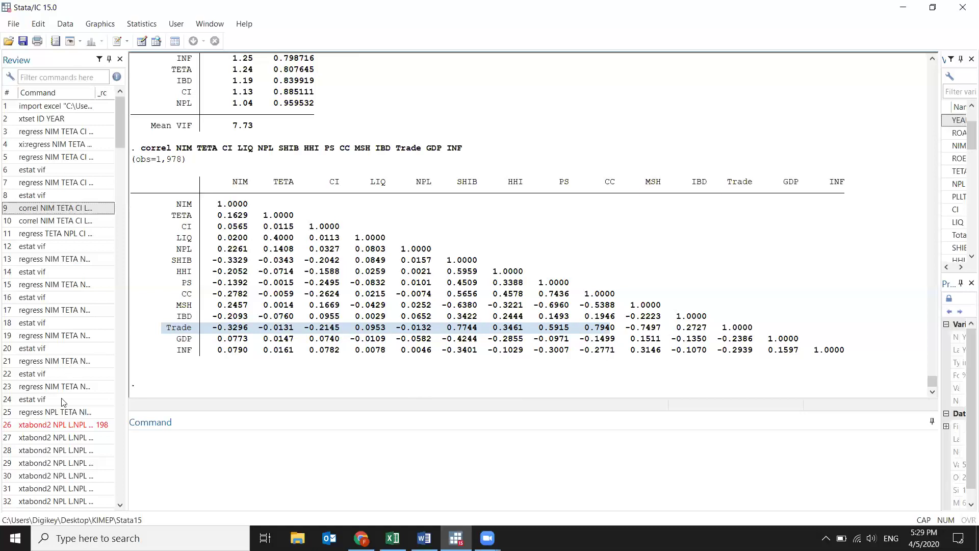
- Rerun the reduced regression of NIM on TETA, NPL, CI, LIQ, HHI, MSH, SHIB, GDP, INF, PS and CC
click(37, 389)
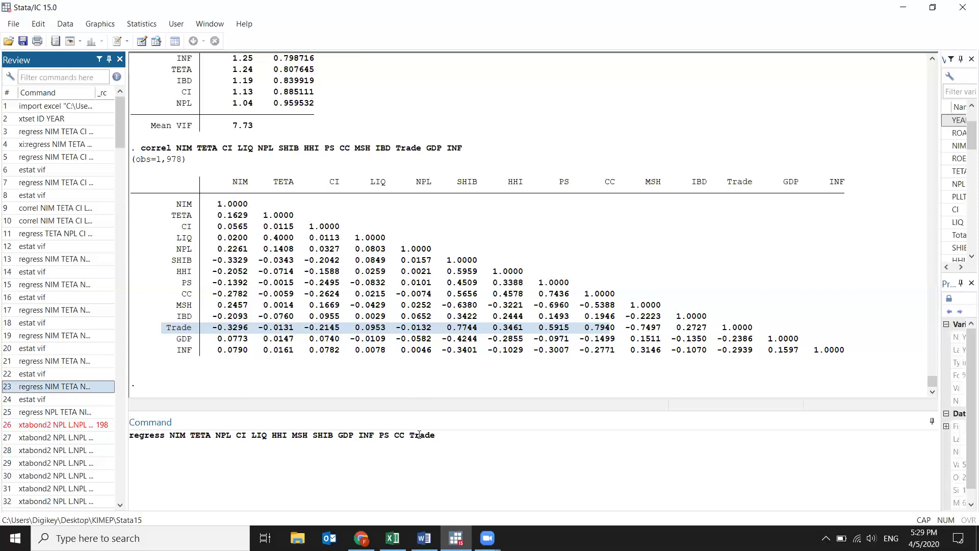
click(53, 363)
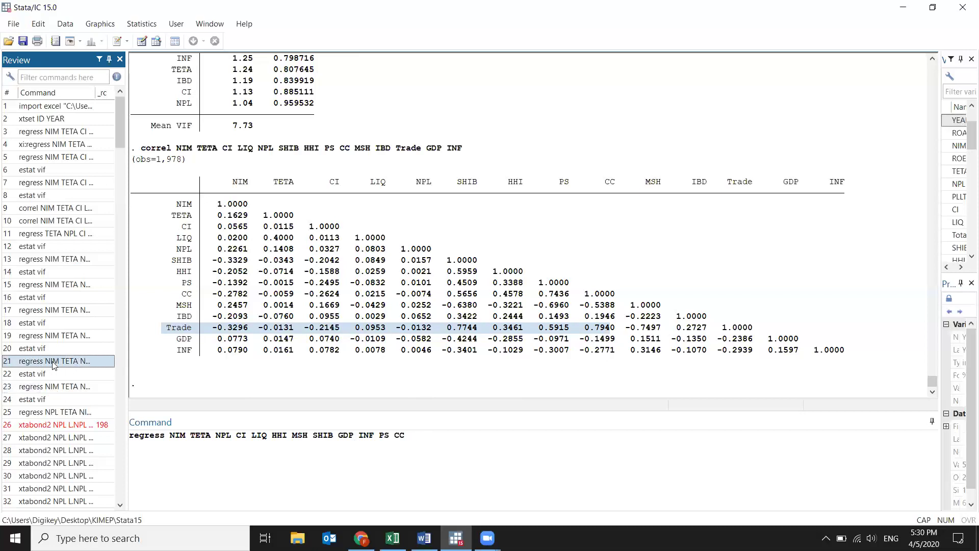
click(421, 437)
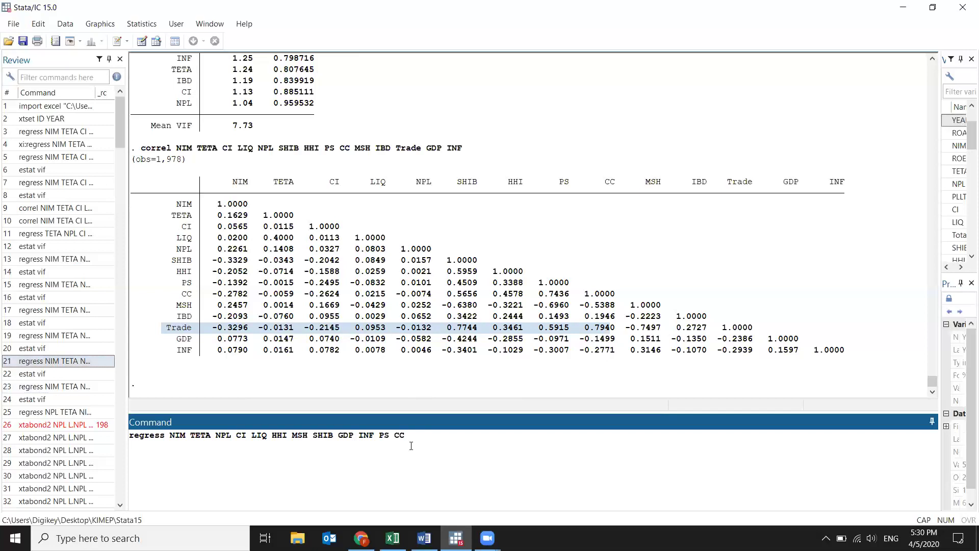
key(Return)
- Compute the variance inflation factors of the reduced NIM regression with estat vif
text(EST)
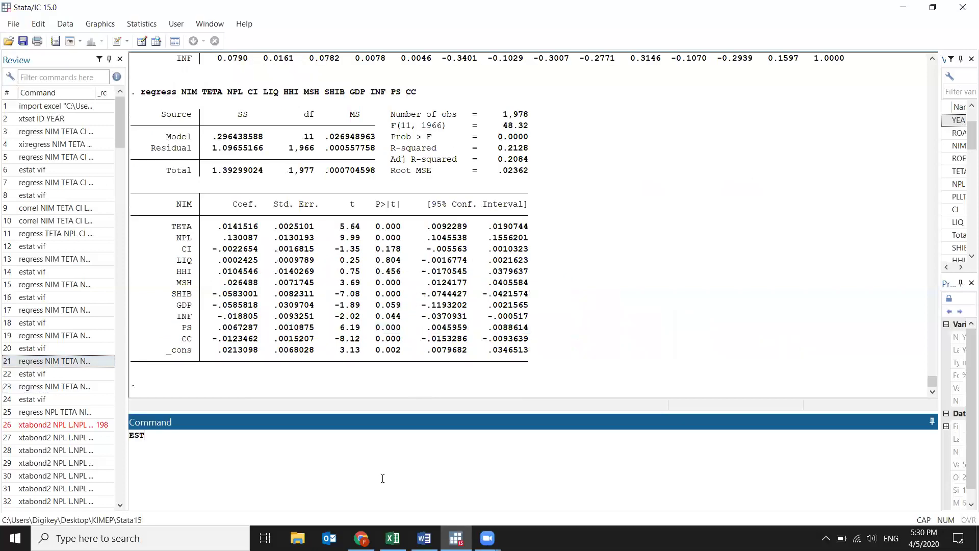
key(BackSpace)
key(BackSpace)
key(BackSpace)
key(Caps_Lock)
text(estat vif)
key(Return)
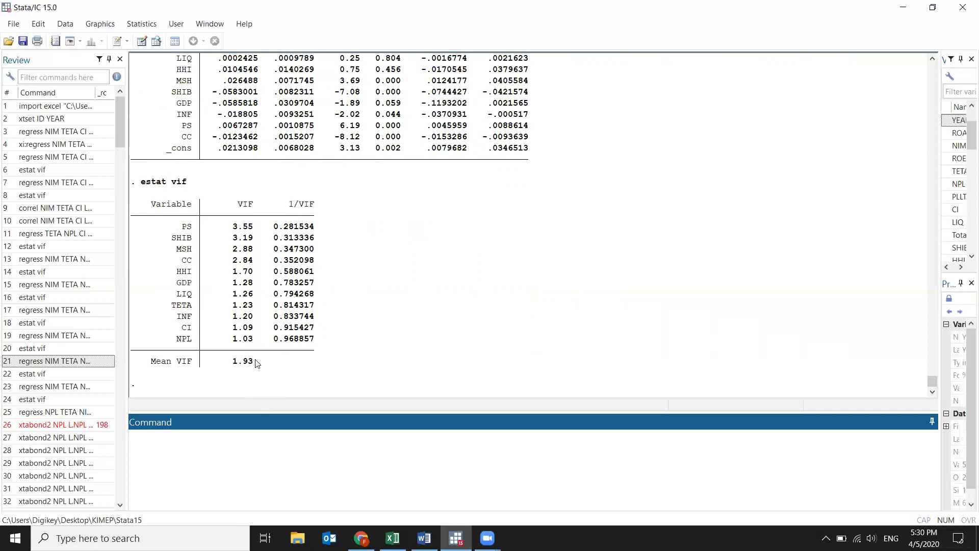
- Review the reduced model's mean VIF, its regressor list and the correlation matrix above it
double_click(225, 364)
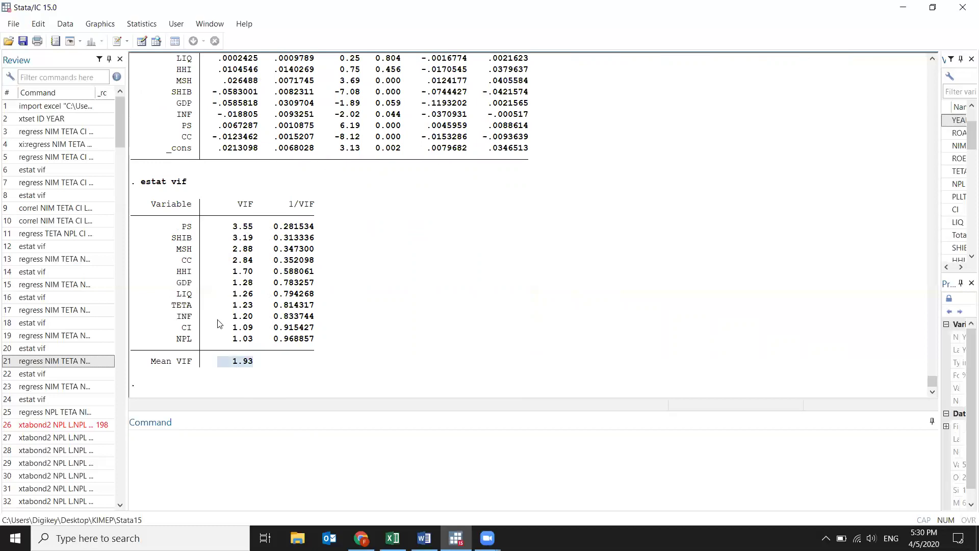
scroll(227, 301, up, 7)
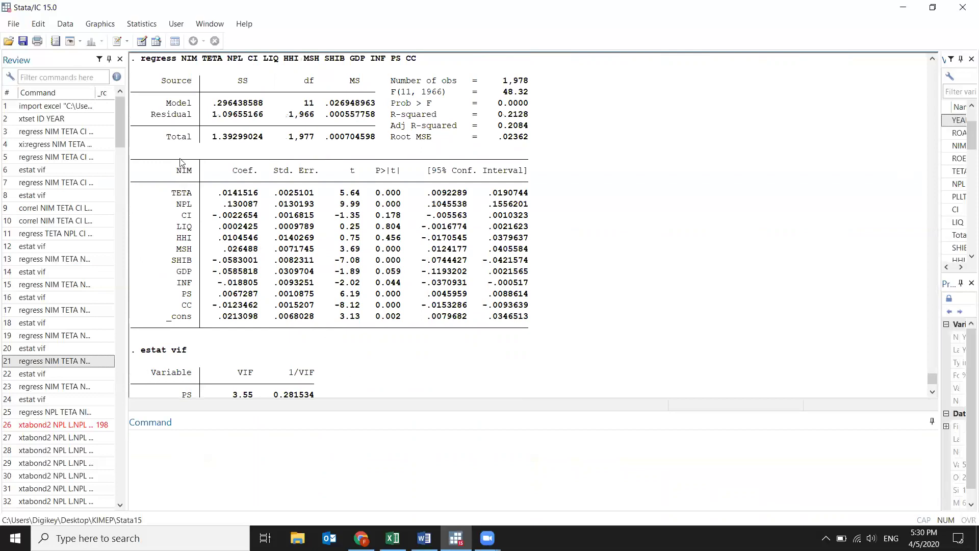
scroll(306, 162, up, 2)
drag(306, 163, 420, 160)
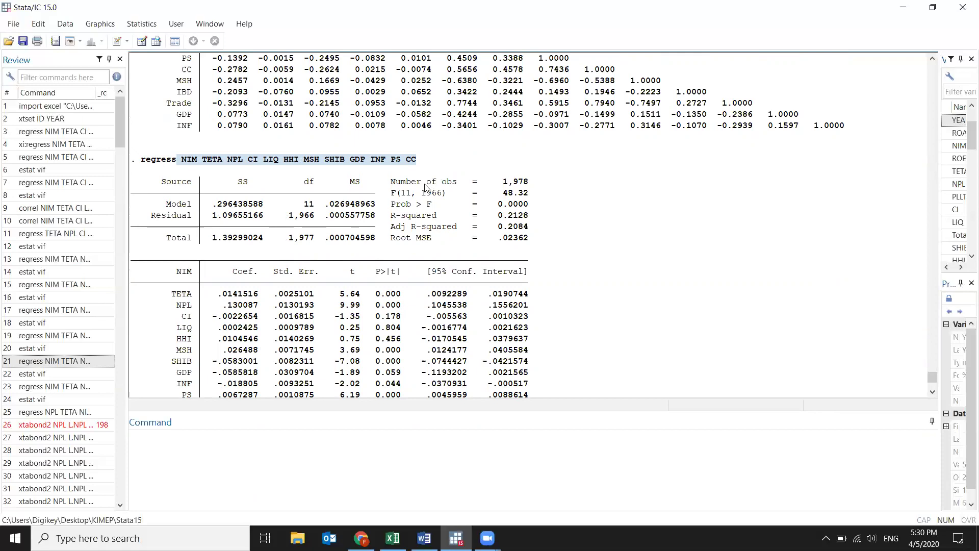
scroll(323, 303, down, 8)
scroll(323, 303, up, 12)
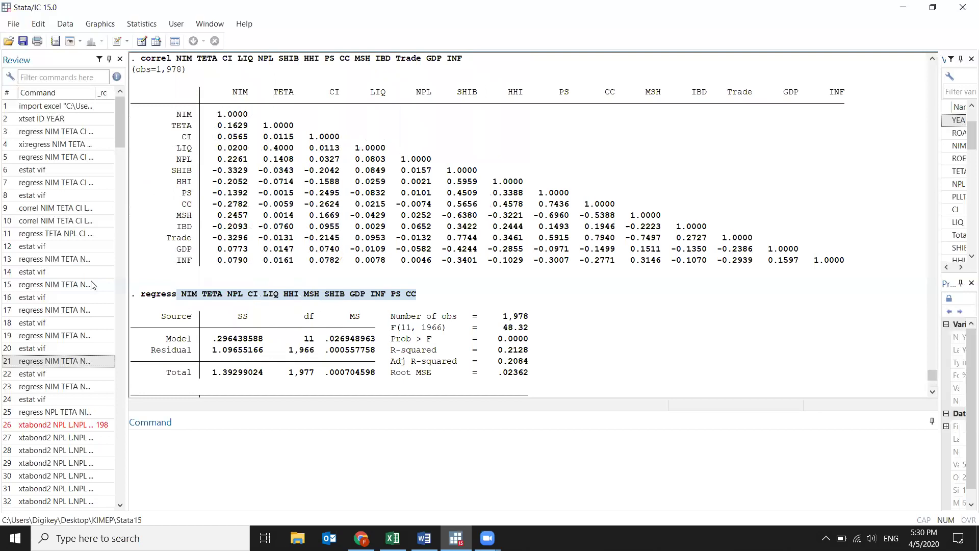
scroll(92, 283, down, 4)
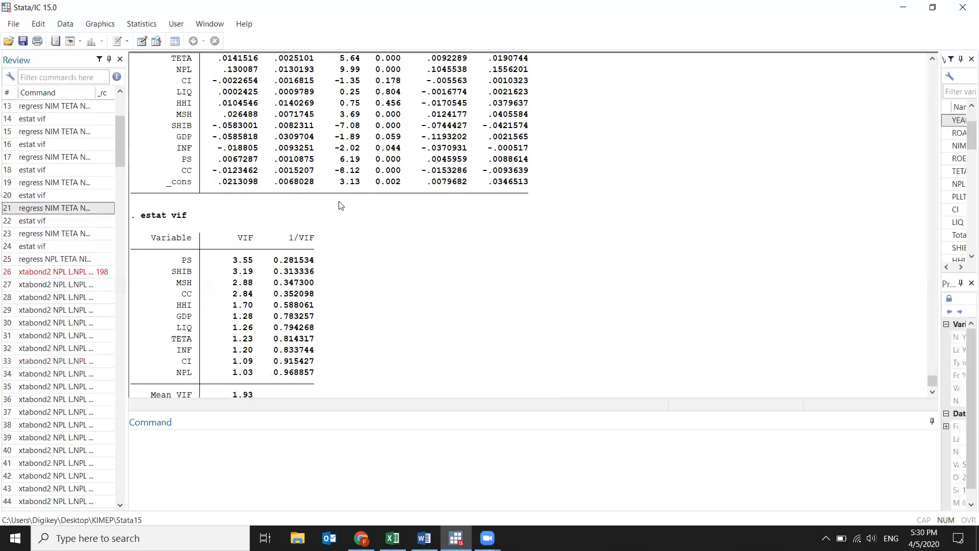
- Compare the correlation matrix with the regressor list of the reduced NIM regression
scroll(343, 202, up, 7)
scroll(260, 192, down, 3)
scroll(255, 255, up, 6)
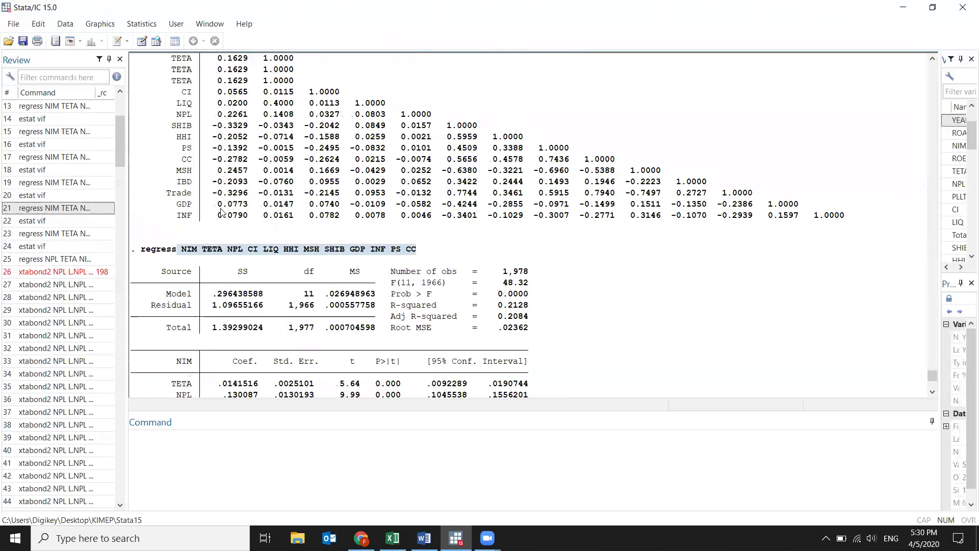
scroll(251, 320, up, 1)
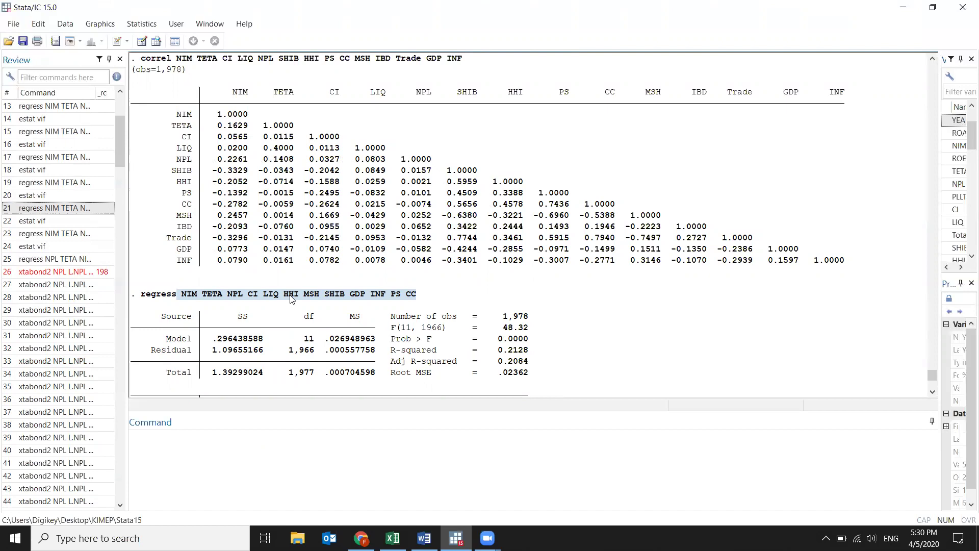
click(189, 293)
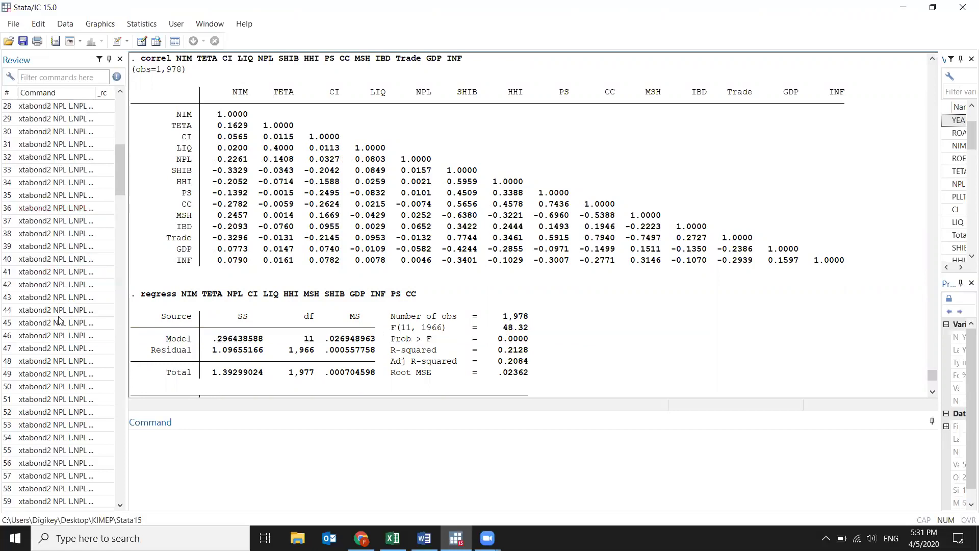
- Recall the xtabond2 system GMM command for NPL, number 247, from the command history for reuse
scroll(64, 360, down, 20)
scroll(63, 443, down, 20)
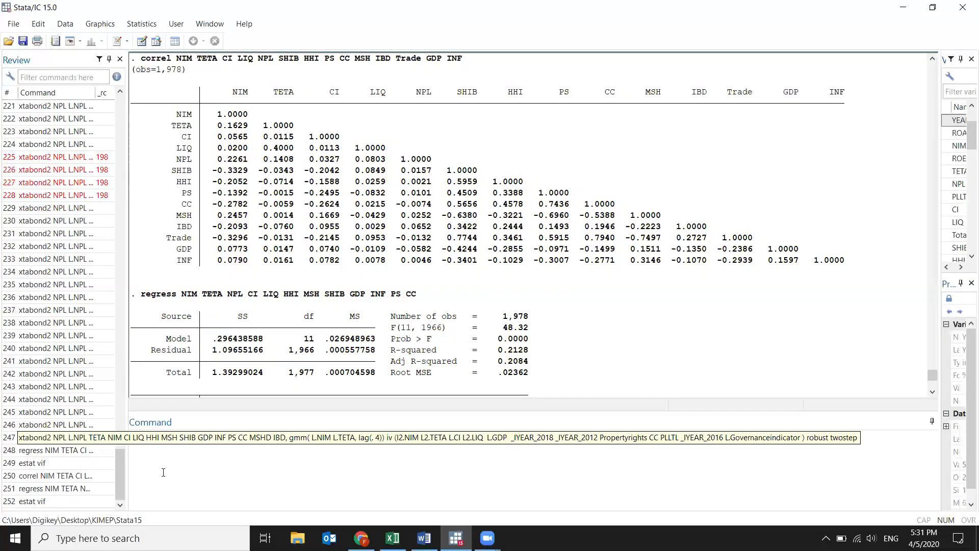
click(227, 437)
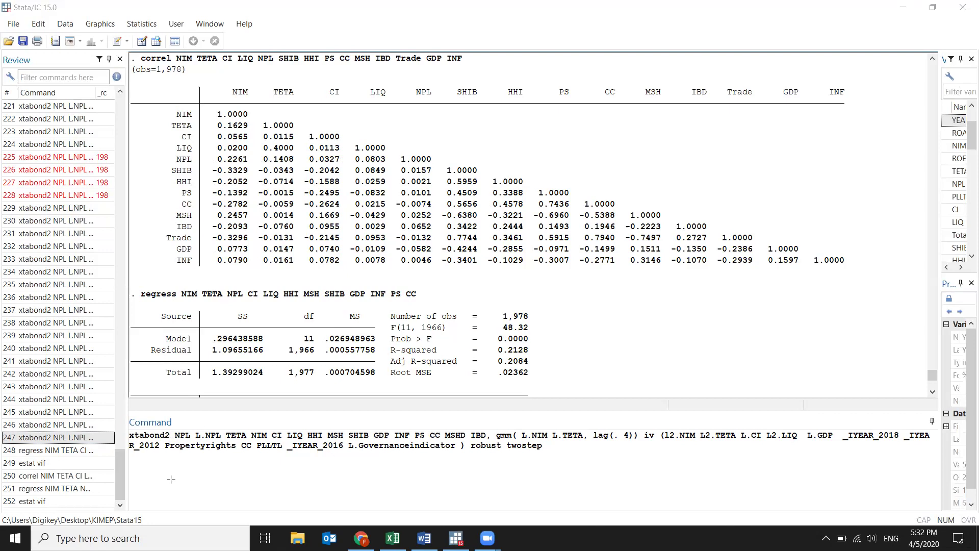
- Annotate the start of the xtabond2 command with an arrow and the note "to run system gmm until comma" on one line
drag(177, 430, 312, 341)
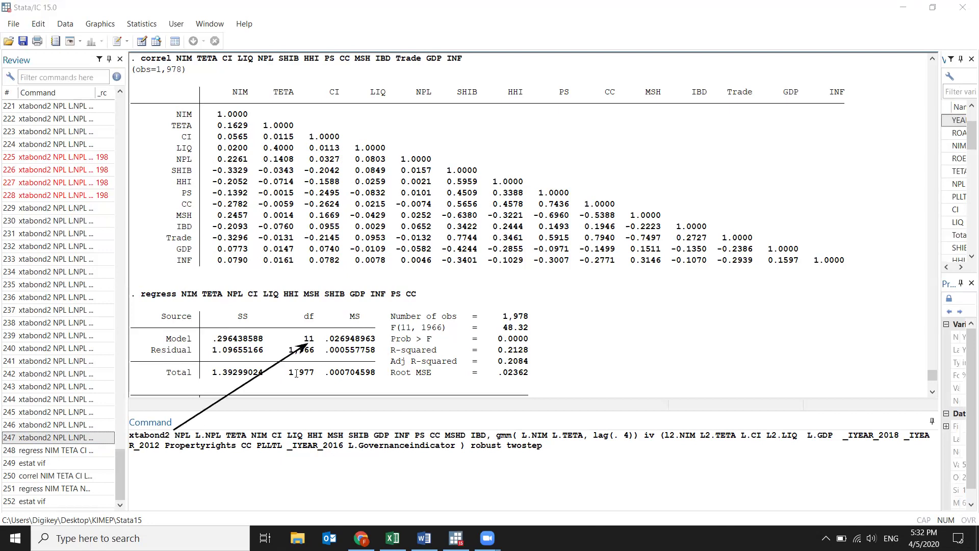
click(322, 341)
text(to r)
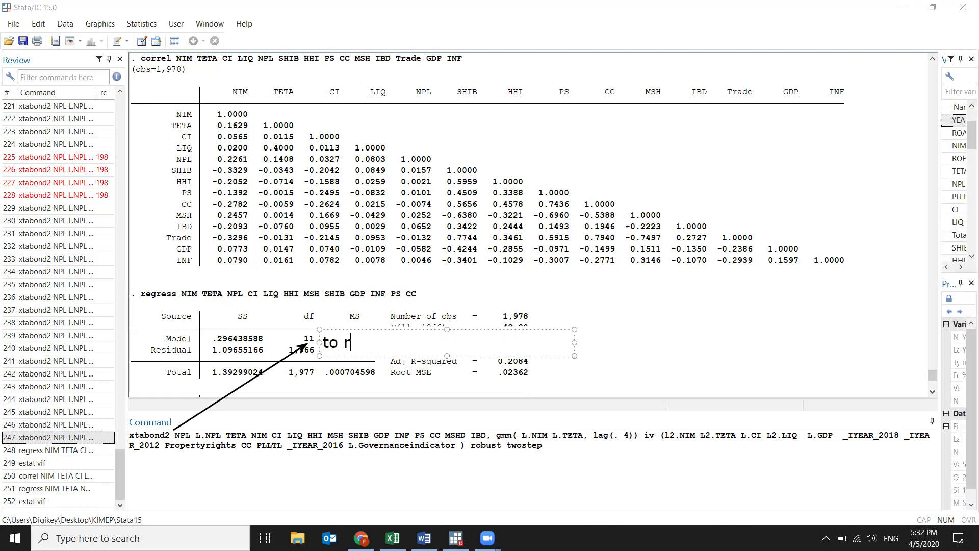
text(un systme)
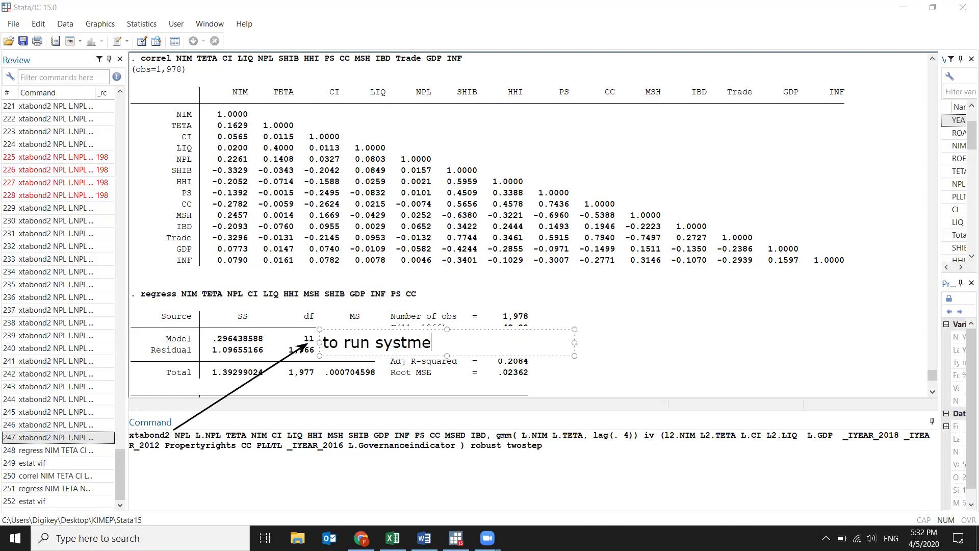
key(BackSpace)
key(BackSpace)
text(em gmm until )
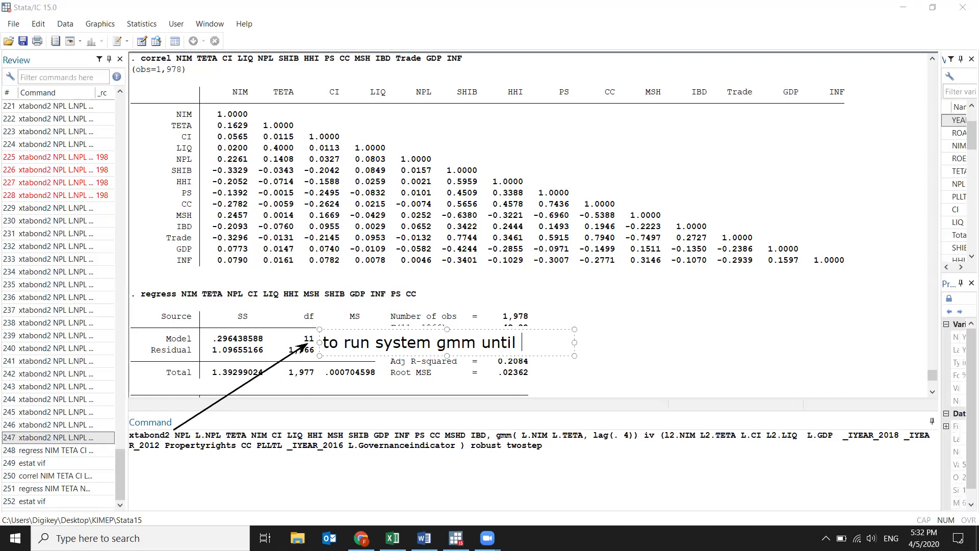
text(comma)
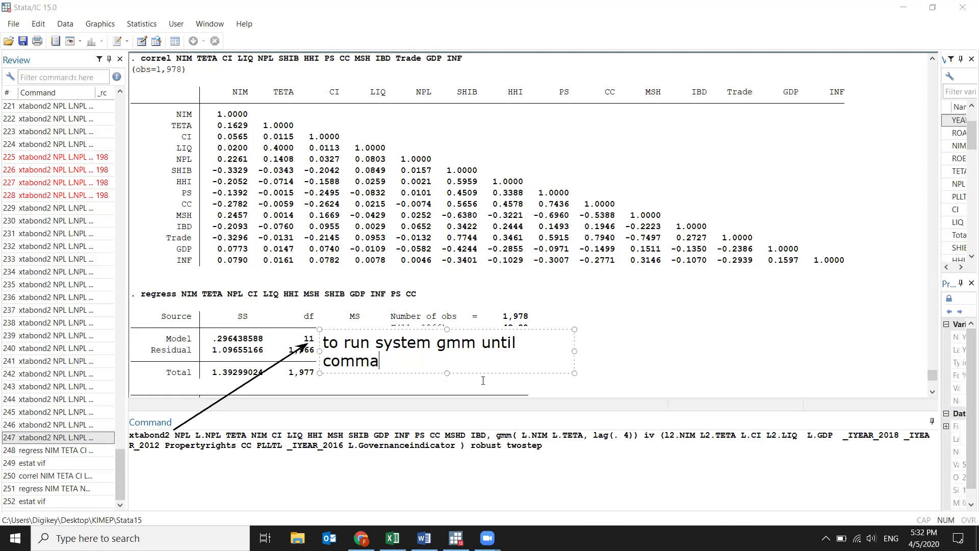
drag(575, 351, 630, 340)
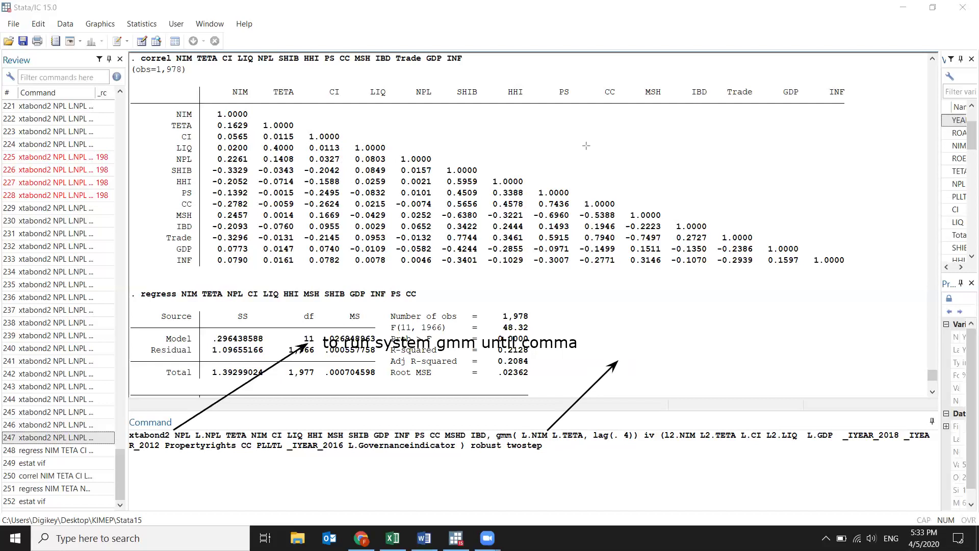
- Label the arrow from the command's gmm( L.NIM L.TETA, lag(. 4)) part with the note "endogeneous"
click(629, 355)
drag(626, 354, 625, 355)
text(endogen)
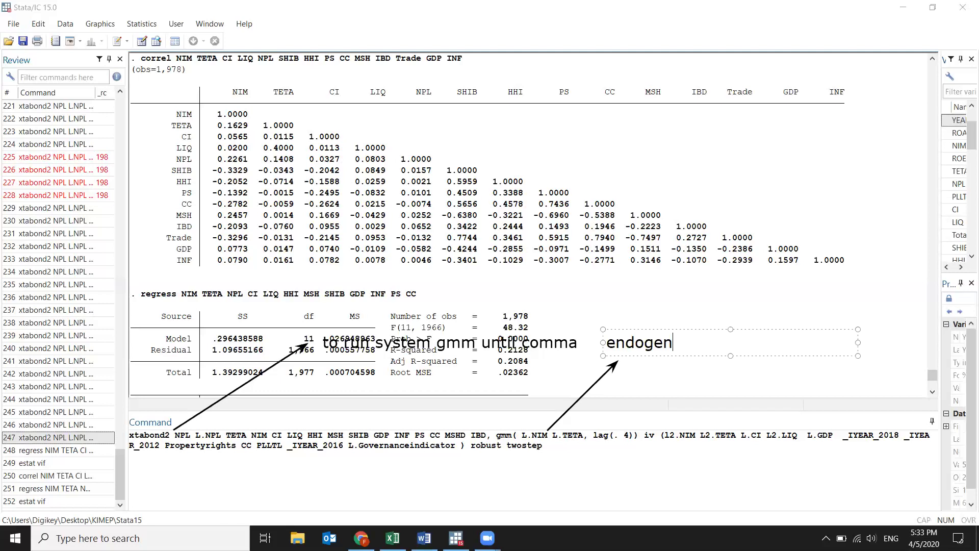
text(eous)
click(545, 444)
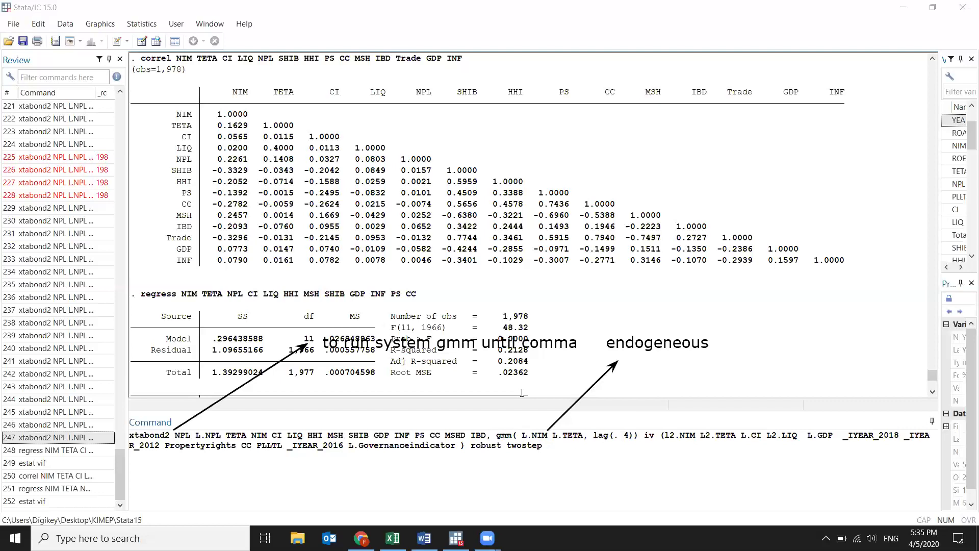
- Run the recalled two-step robust xtabond2 system GMM estimation of NPL
click(574, 442)
key(Return)
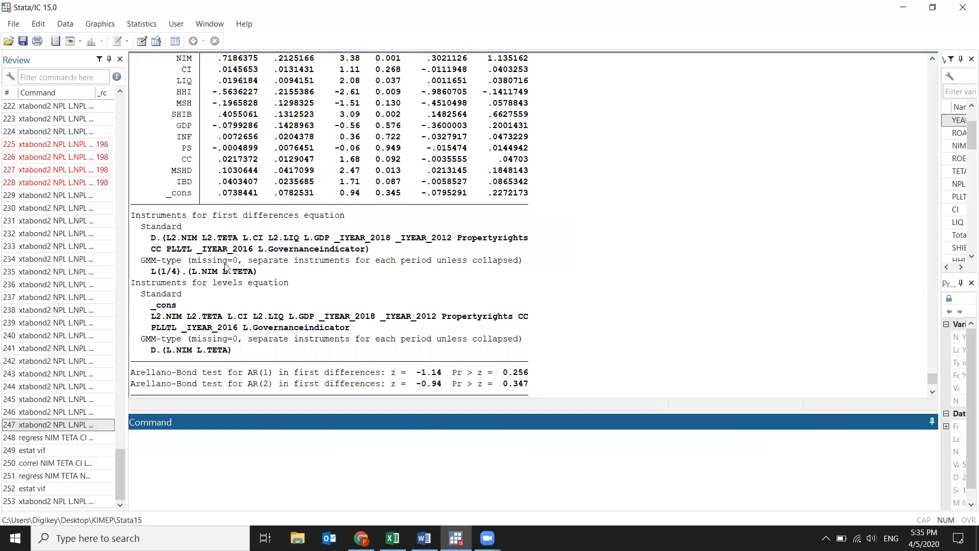
- Examine the GMM coefficients and diagnostics, marking the Arellano-Bond AR(1), Hansen and Difference-in-Hansen tests with arrows
scroll(226, 267, up, 6)
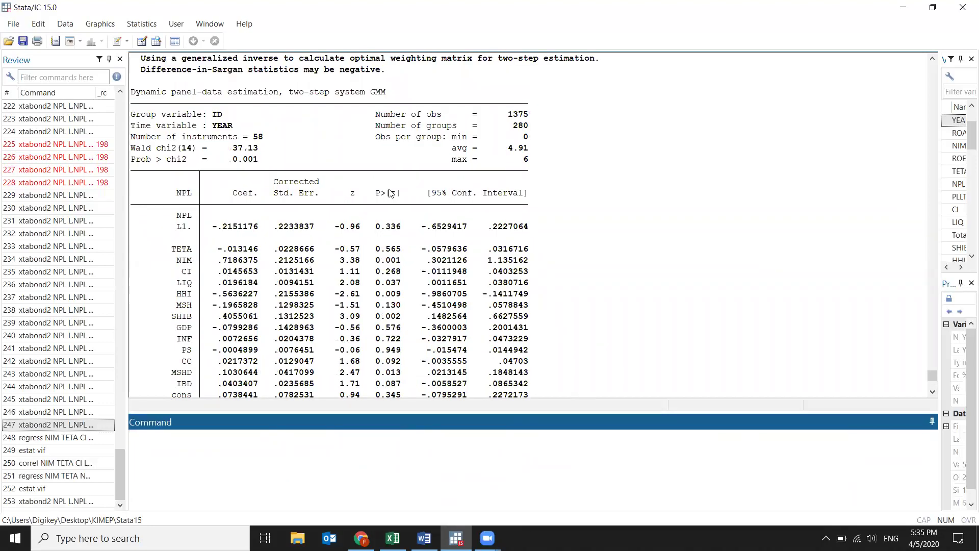
click(394, 255)
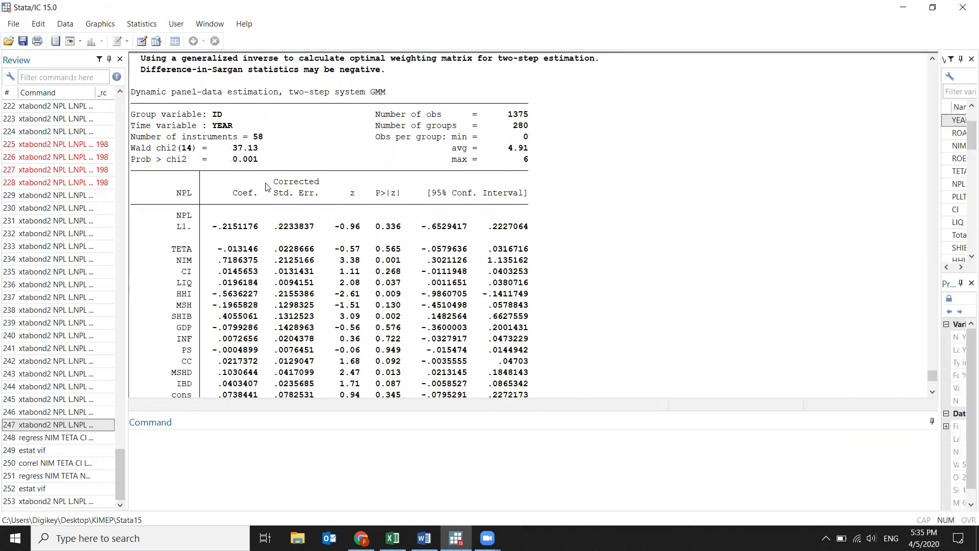
scroll(360, 265, down, 1)
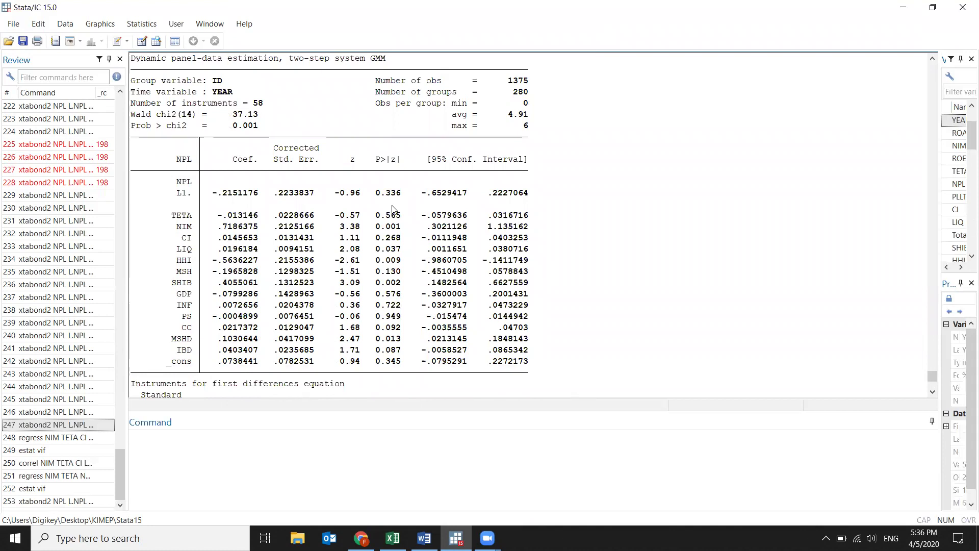
scroll(395, 209, down, 2)
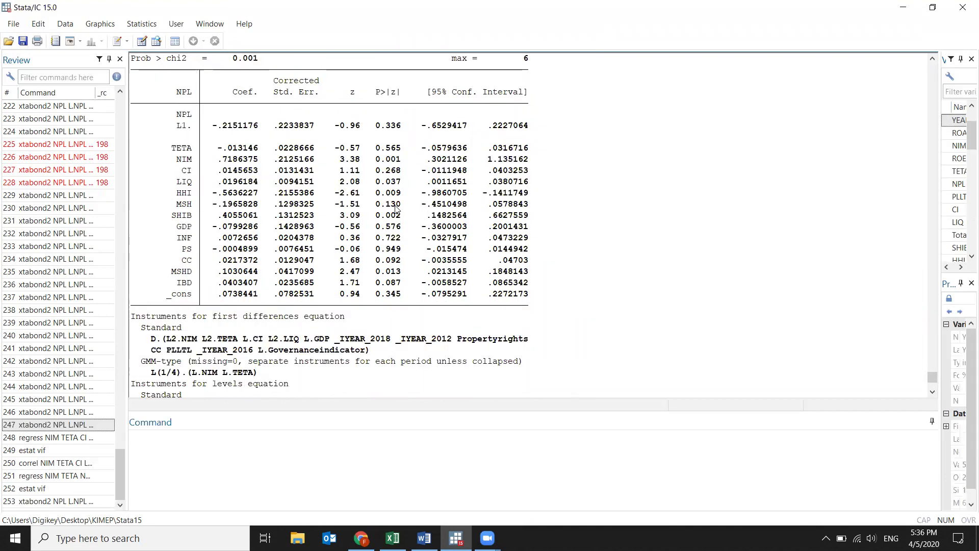
scroll(395, 209, down, 3)
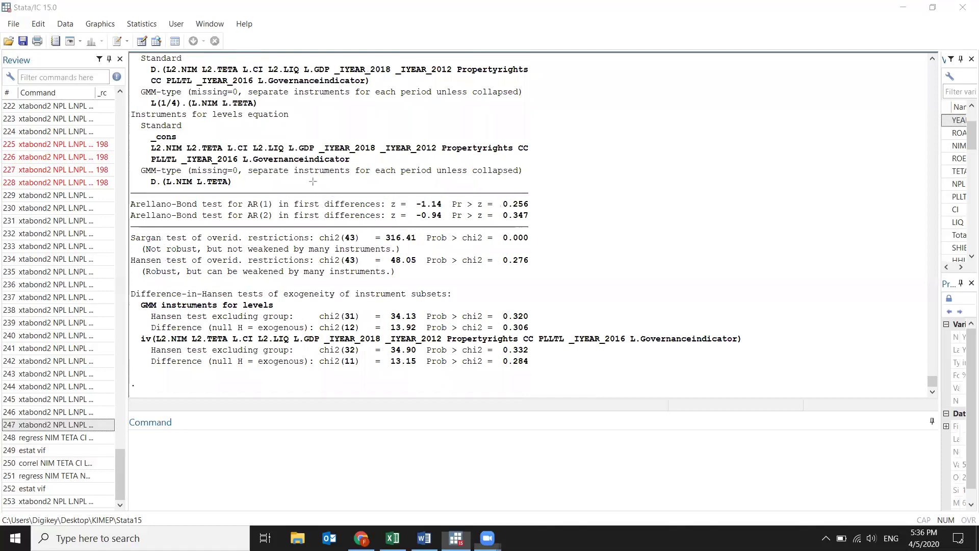
drag(314, 180, 272, 202)
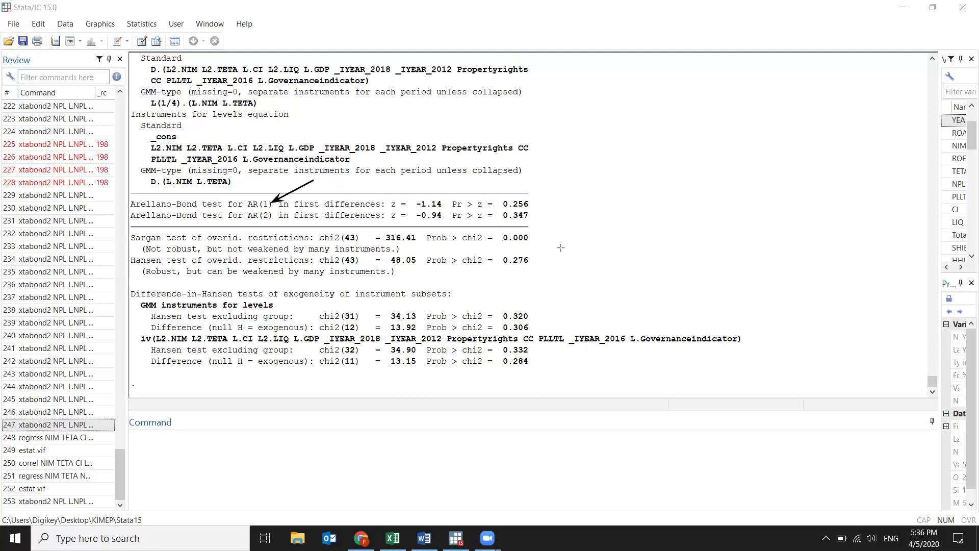
drag(641, 248, 532, 261)
mouse_move(618, 267)
mouse_down()
mouse_move(531, 325)
mouse_move(535, 335)
mouse_up()
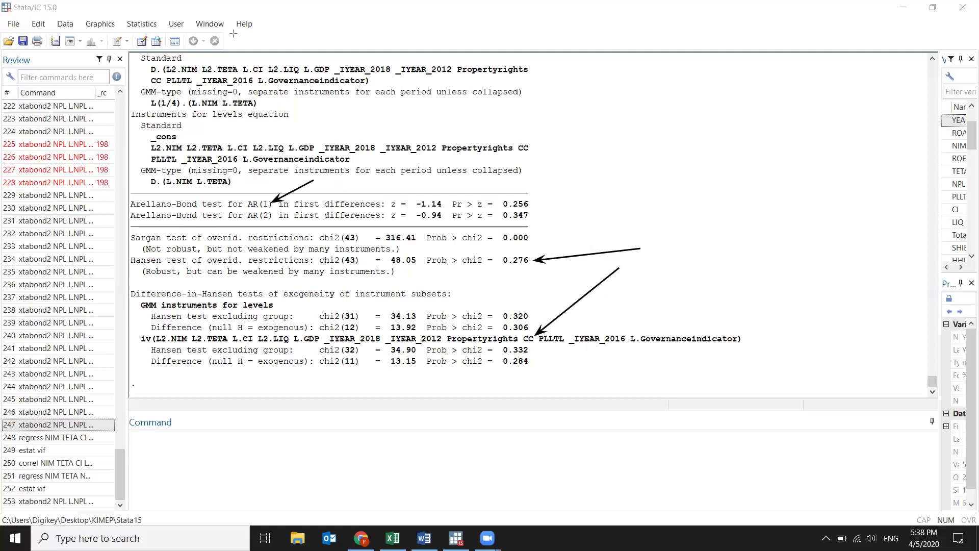
- Add the text note "roodman(2009)-system gmm" in the blank area beside the test results
click(645, 158)
text(roodmna)
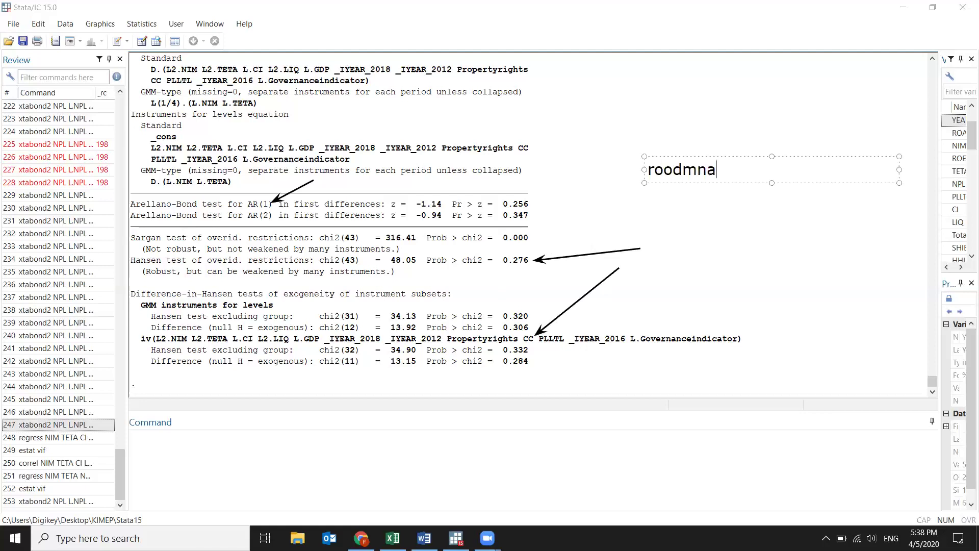
key(BackSpace)
key(BackSpace)
text(an(200)
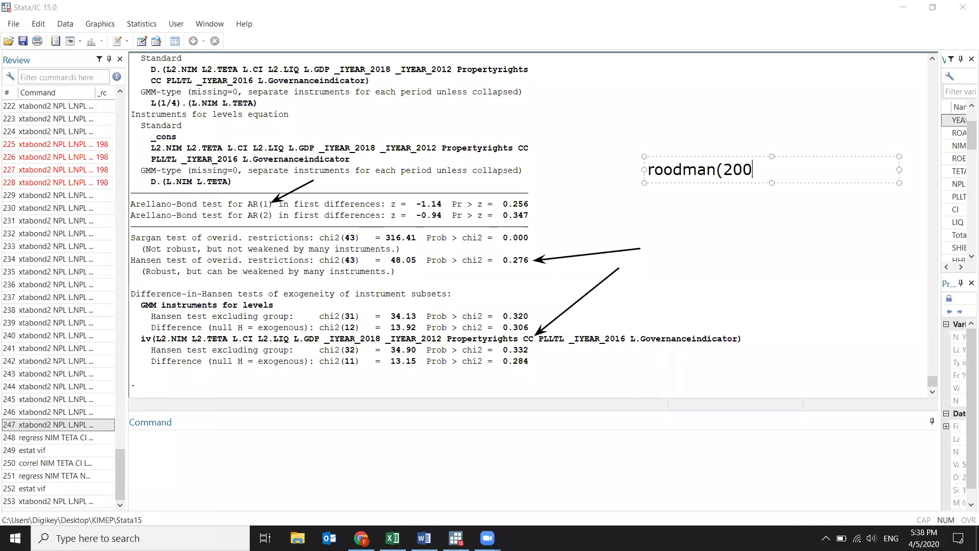
text(9)-system gm)
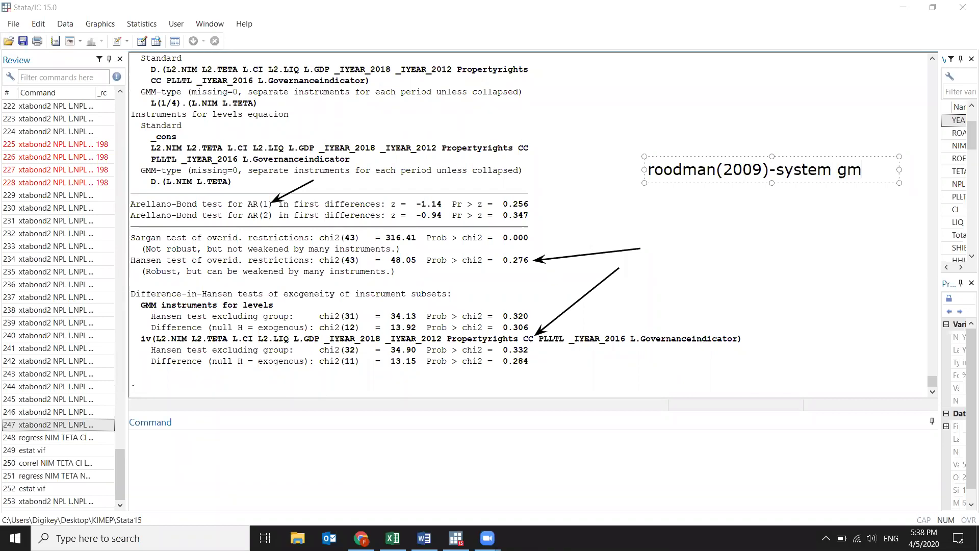
text(m)
key(Return)
- Extend the note with "hansen test shoud be between 0.10-0.30, if it is above or bellow there is problem in the model."
text(hansen)
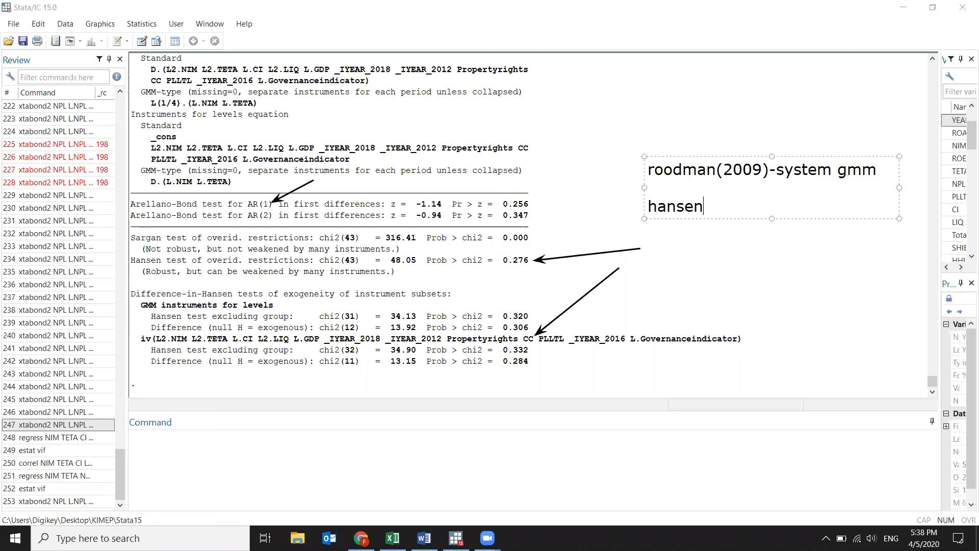
text( test shoud be )
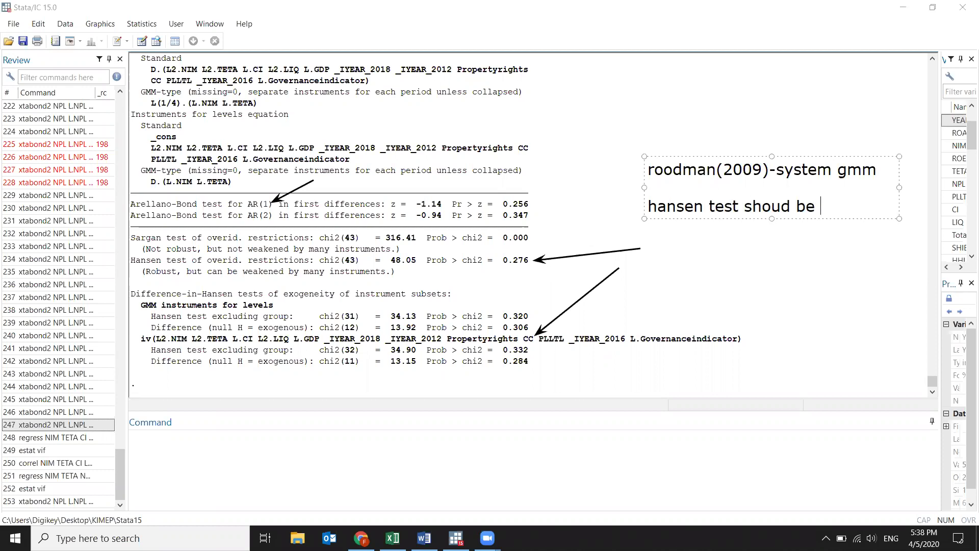
text(between )
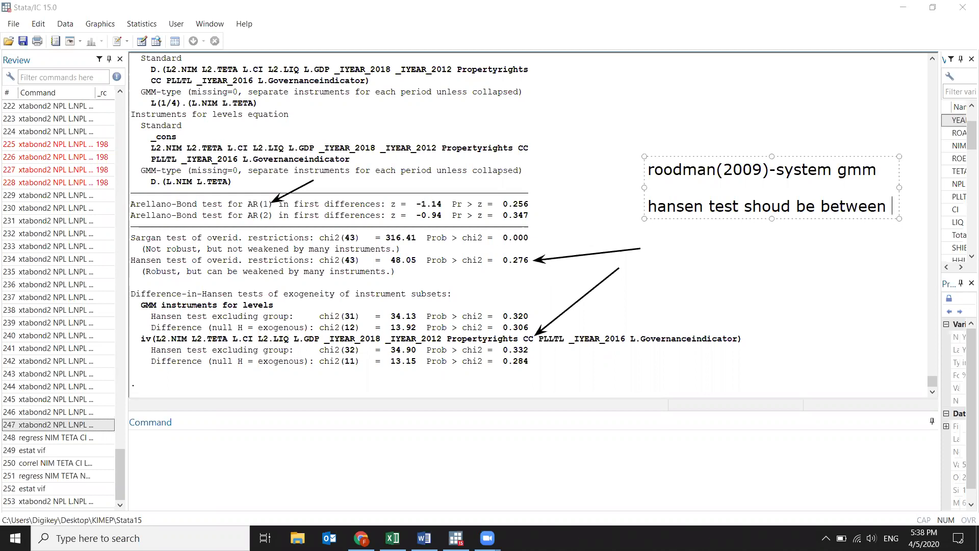
text(0.10)
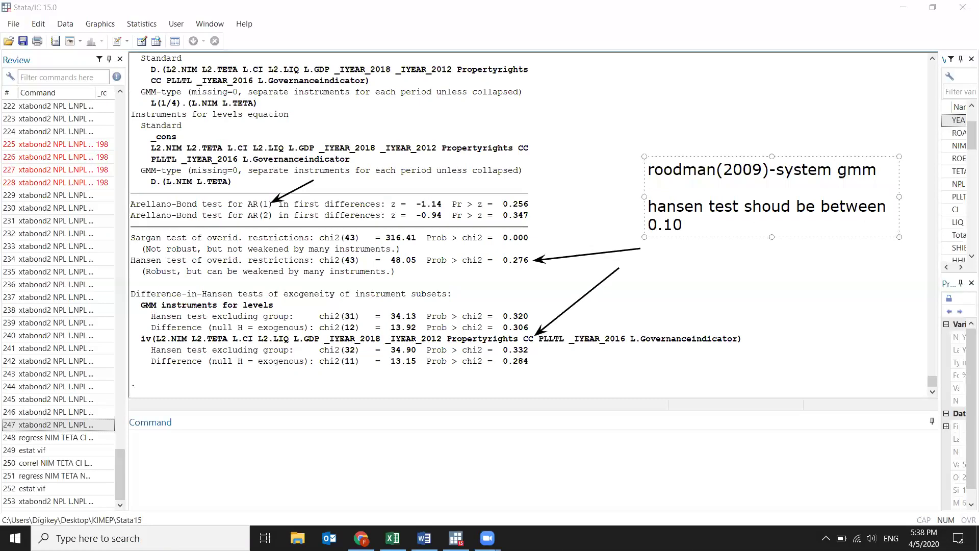
text(-0.30, if it is ab)
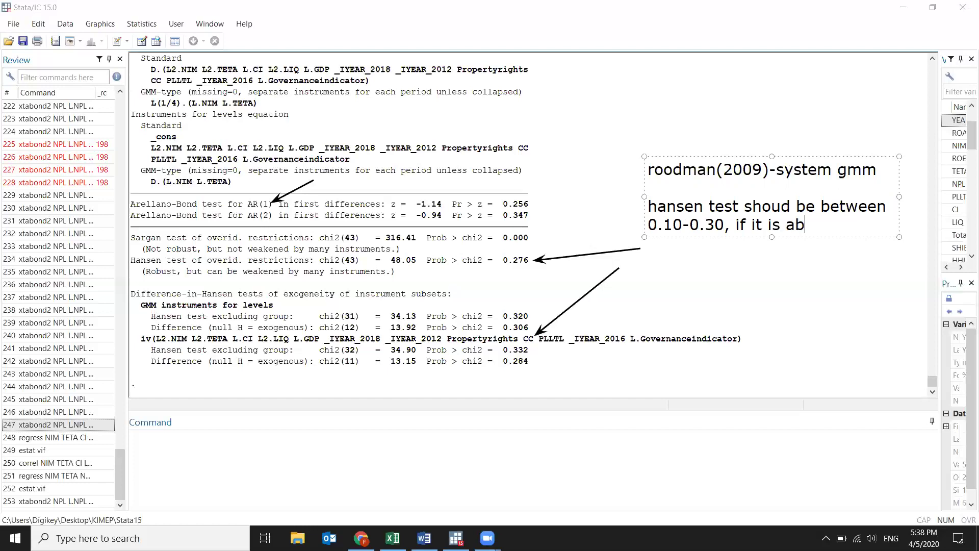
text(ove or bellow)
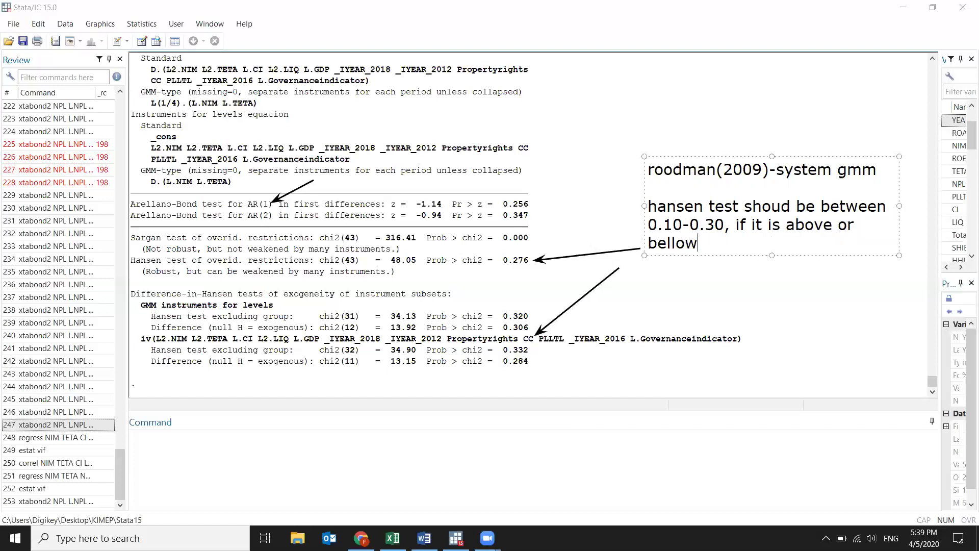
text( there is proble)
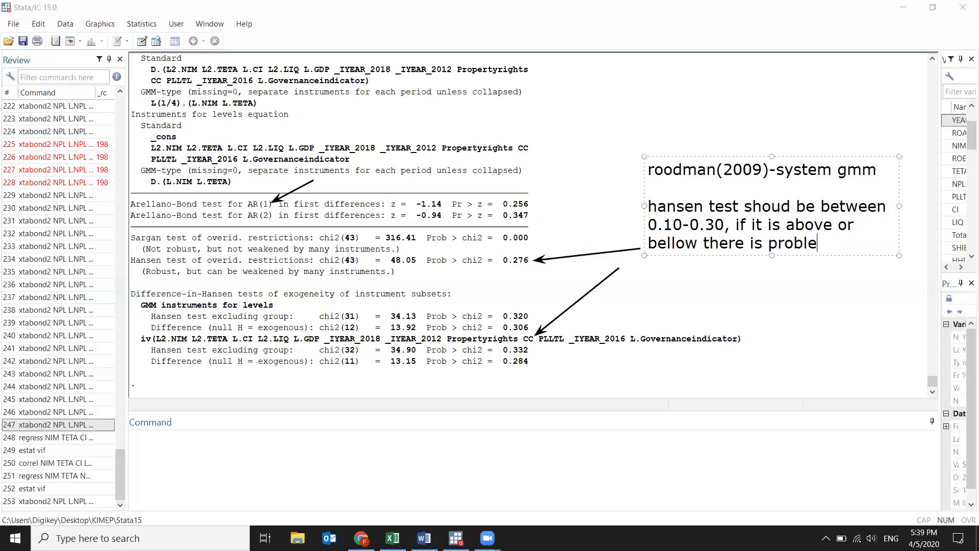
text(m in the model.)
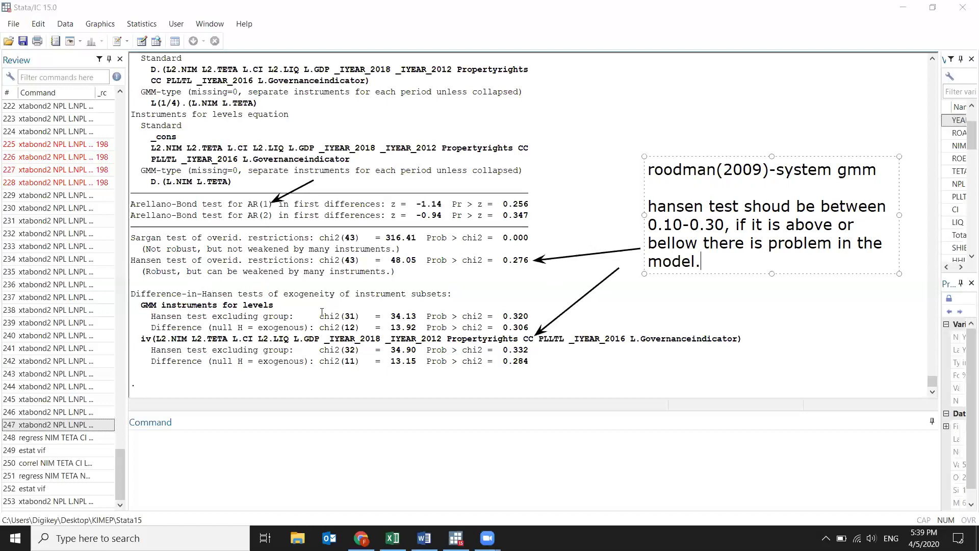
click(563, 236)
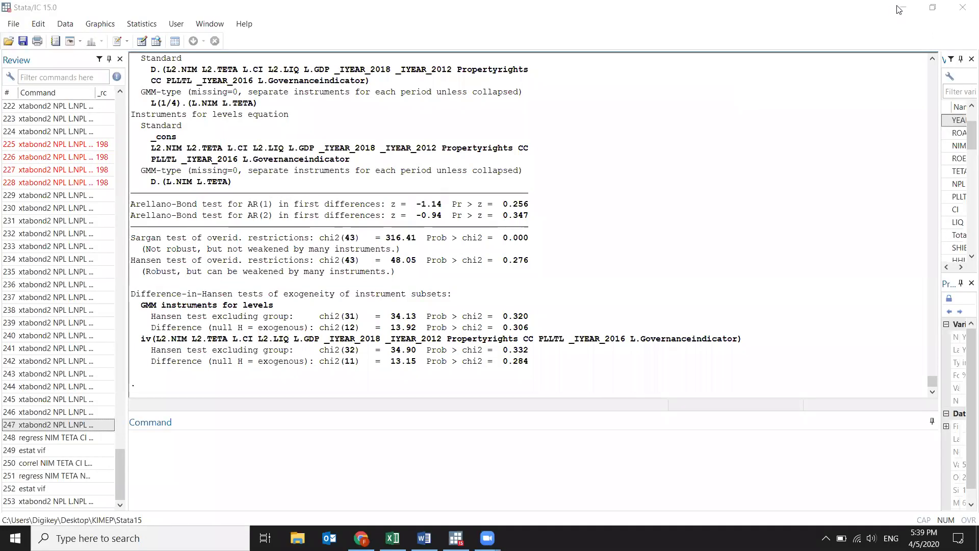
- Switch to the desktop and open the KIMEP folder in File Explorer
key(super+d)
click(77, 221)
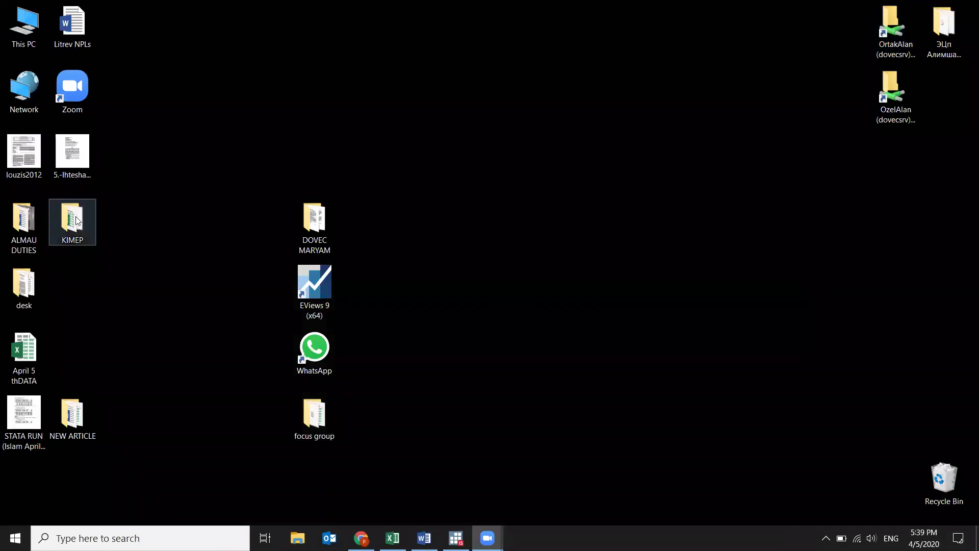
key(Return)
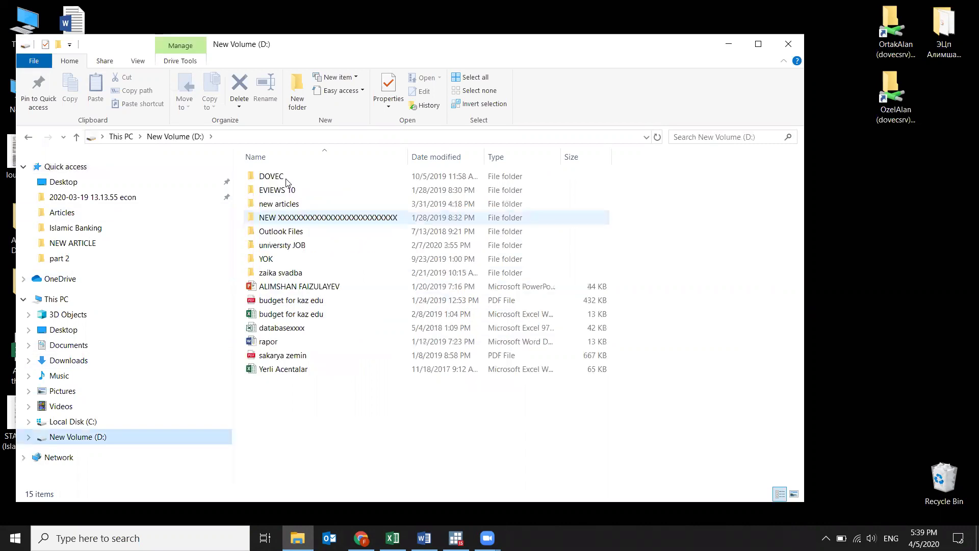
- Open the profitability folder within RESEARCH & ARTICLES > Article done QISMUT on the New Volume (D:) drive
double_click(284, 217)
key(Return)
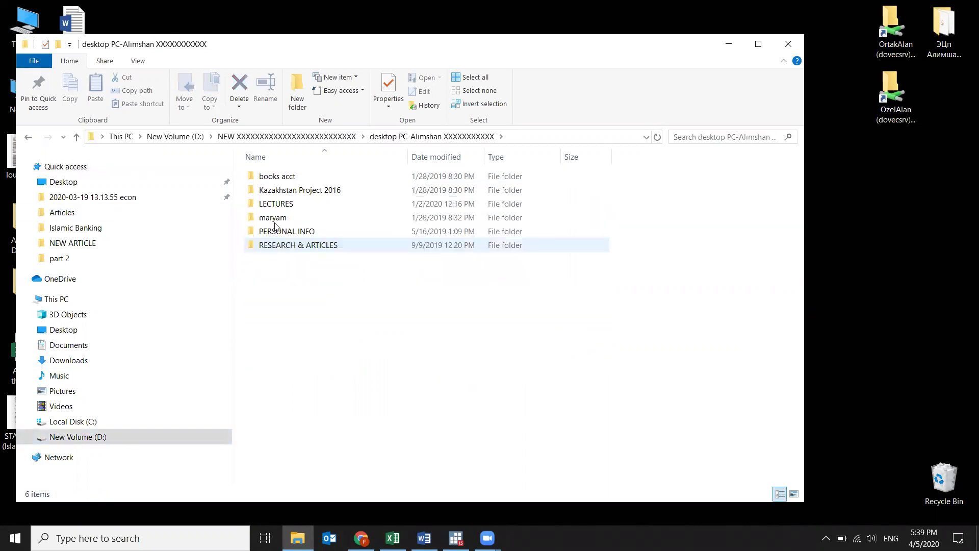
double_click(283, 245)
click(363, 207)
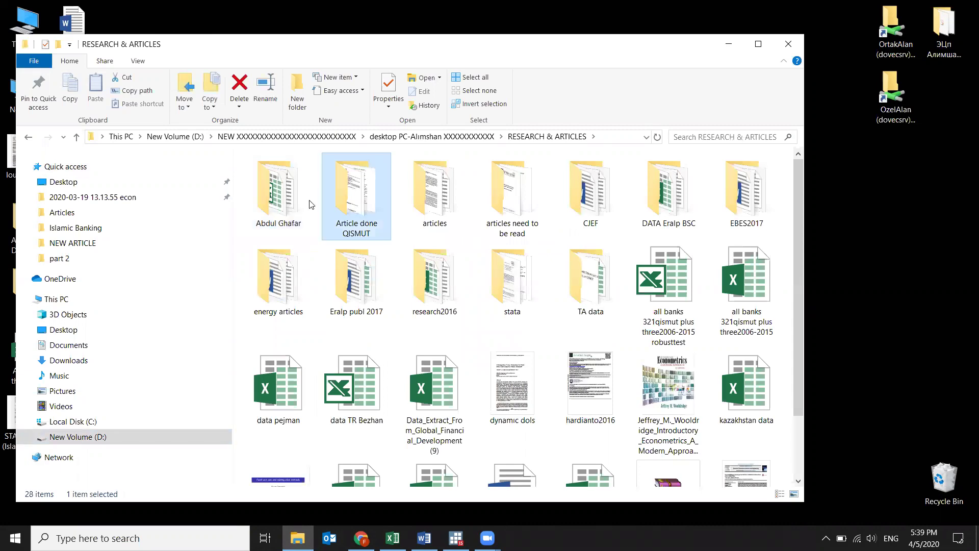
key(Return)
click(282, 245)
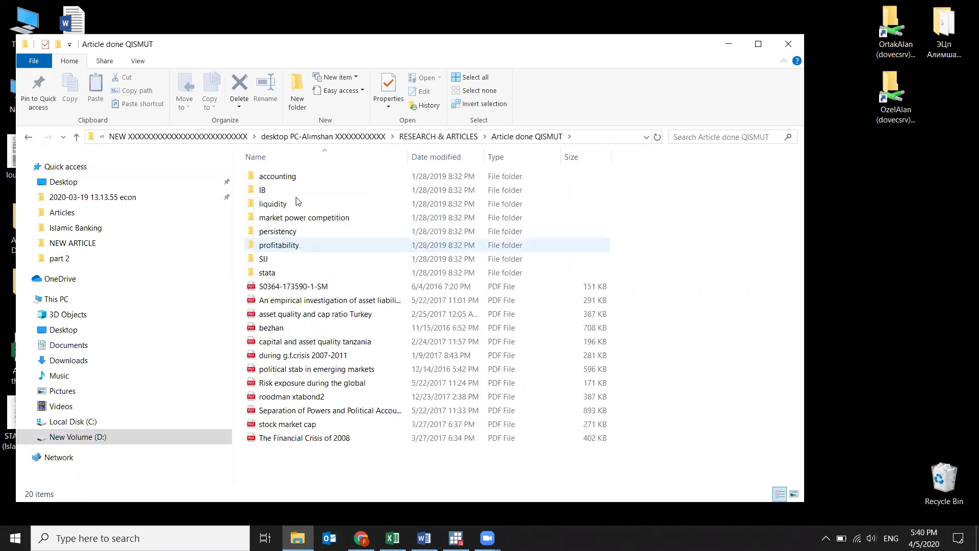
key(Return)
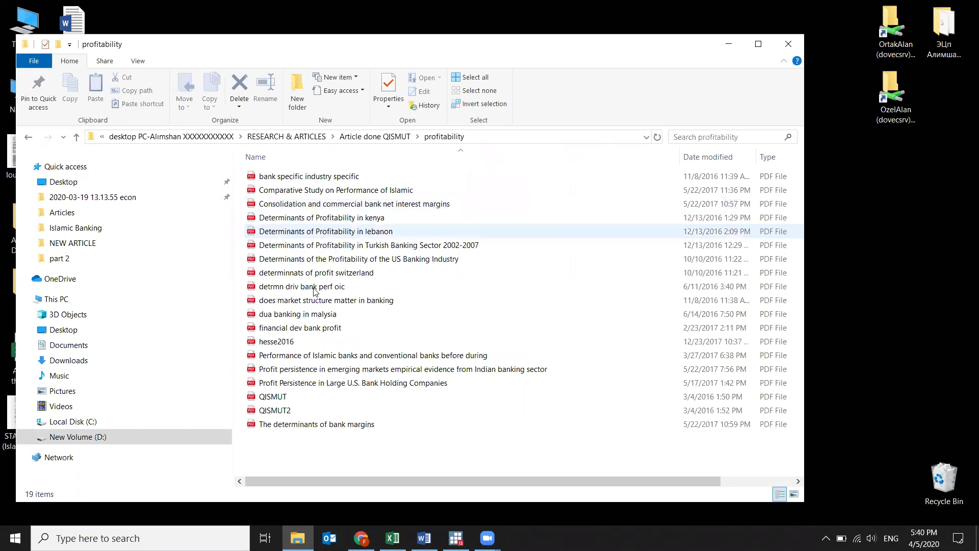
- Open the PDF "detrmn driv bank perf oic" and go to the GMM regression results in Table 4 on page 8
double_click(333, 287)
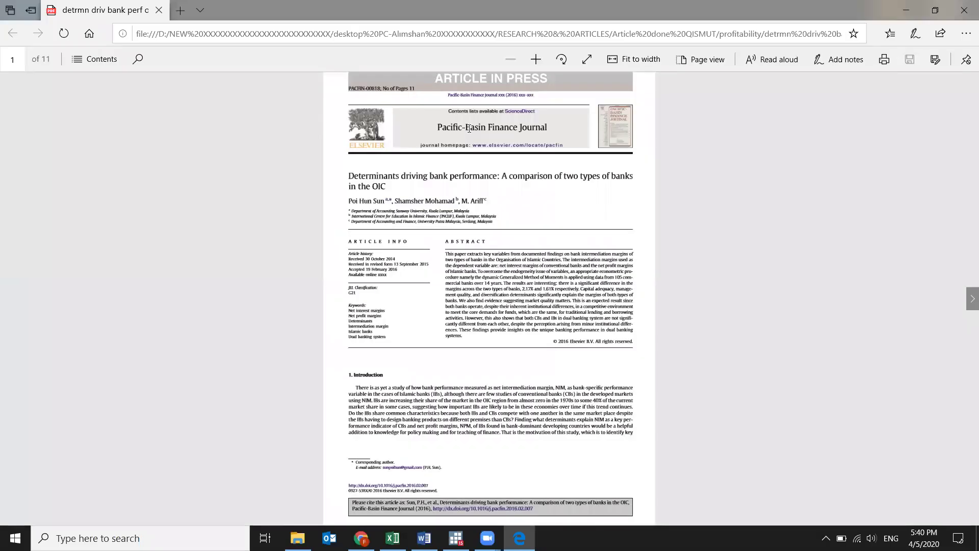
scroll(462, 130, up, 3)
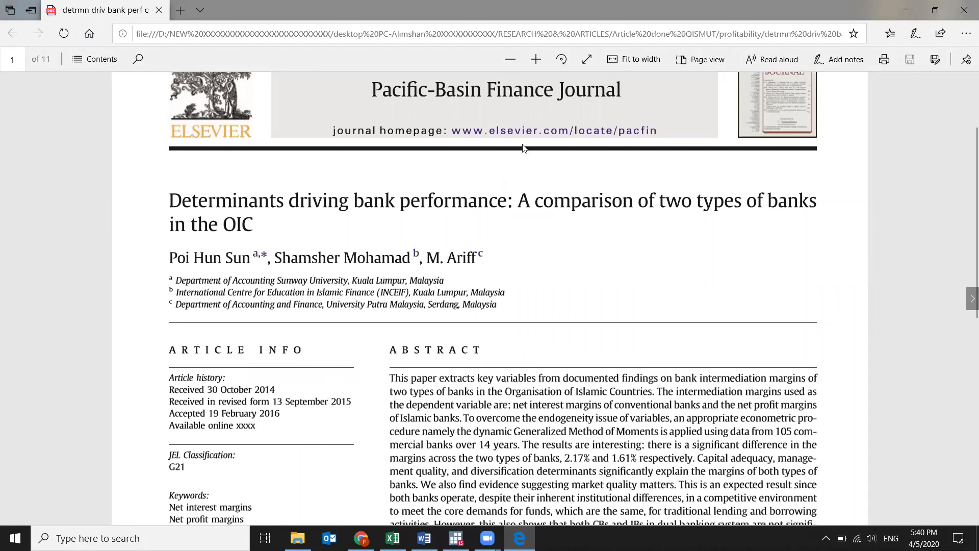
click(965, 299)
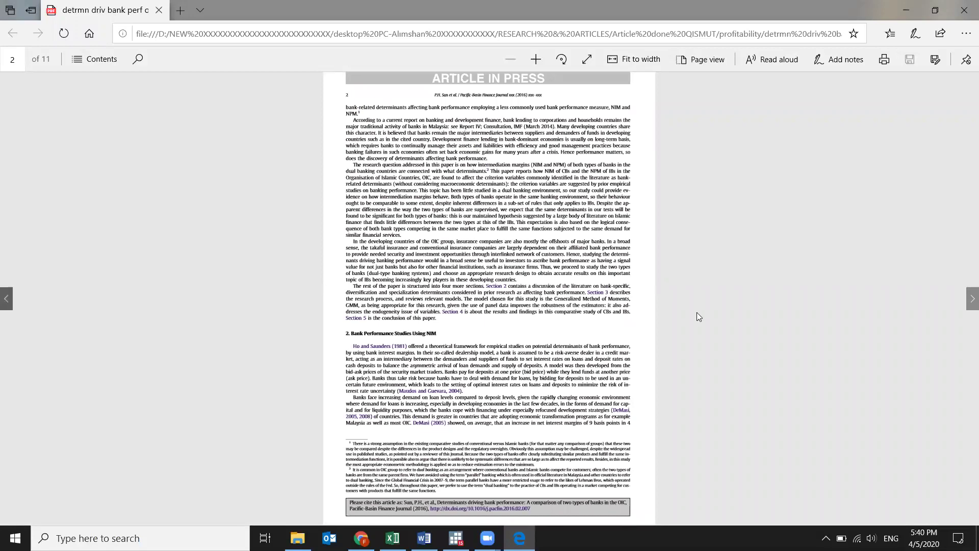
scroll(966, 312, up, 2)
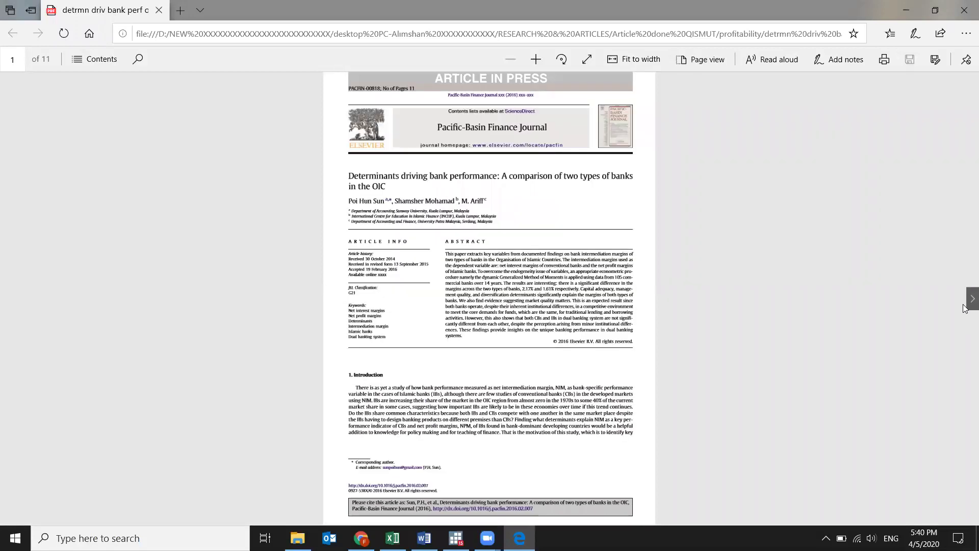
click(971, 299)
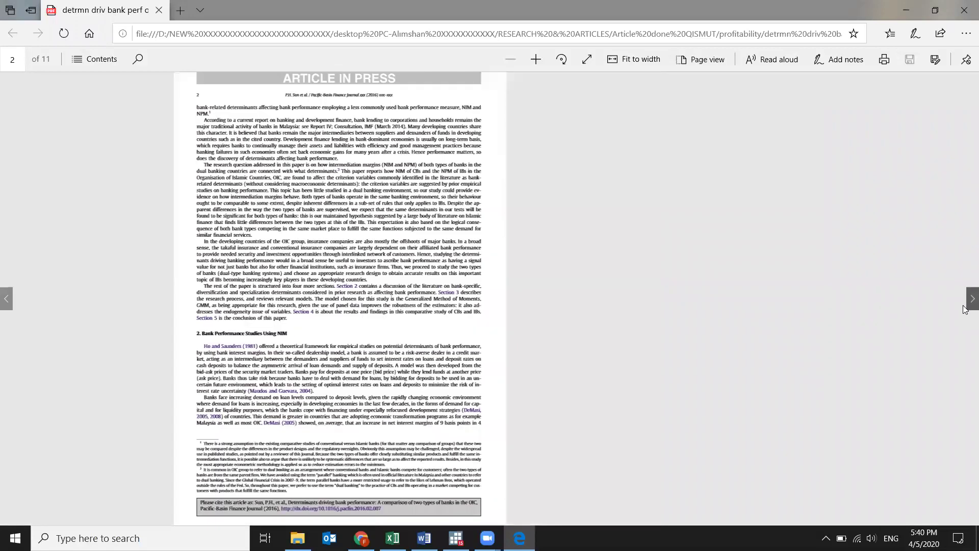
click(966, 308)
click(966, 305)
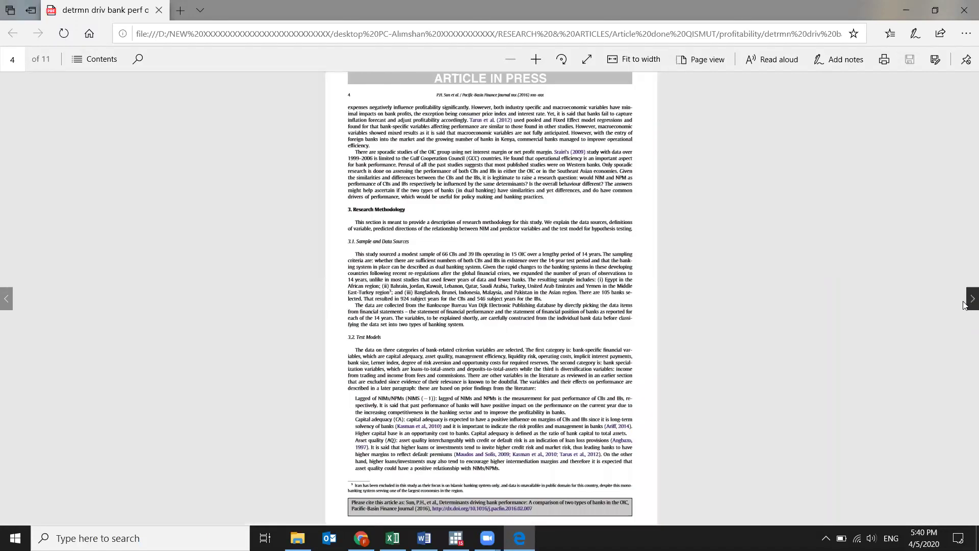
click(964, 305)
click(966, 308)
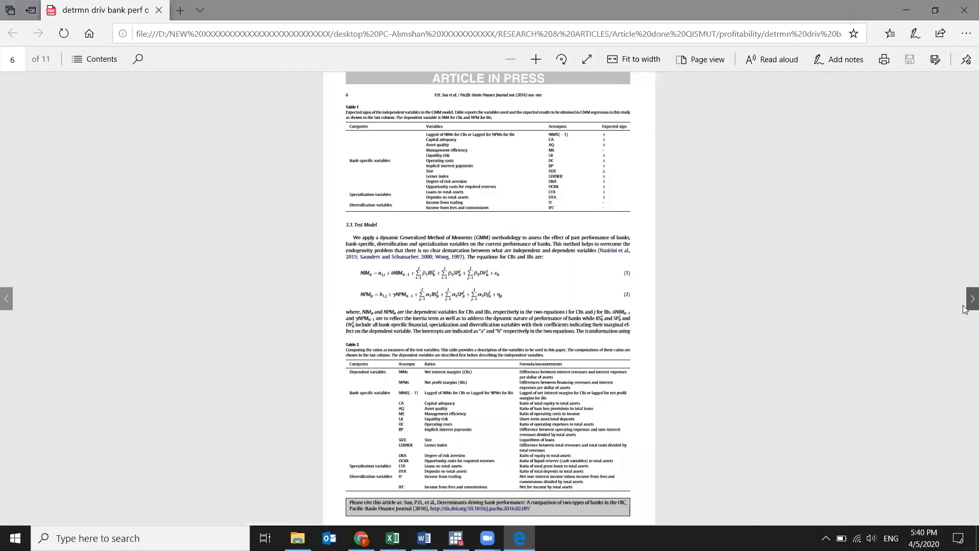
click(965, 308)
scroll(668, 349, down, 1)
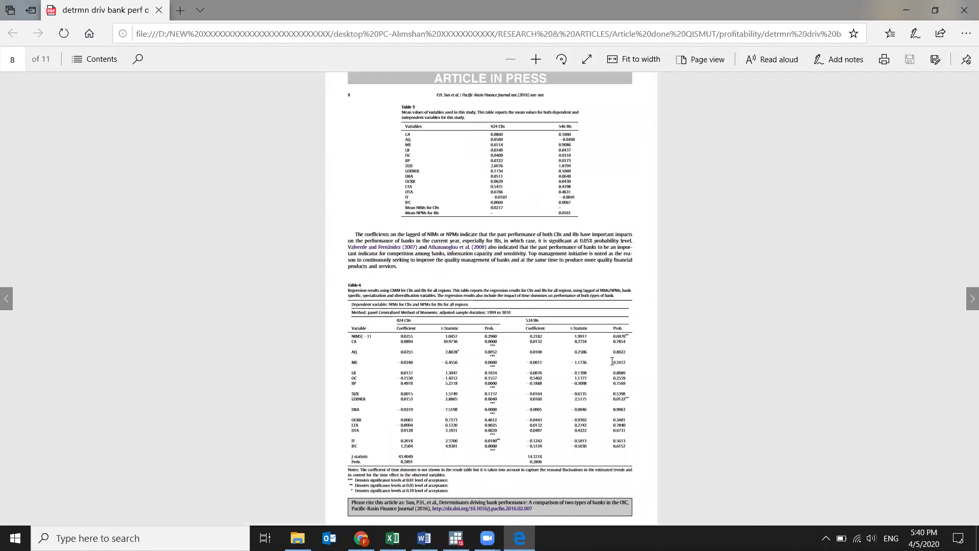
- Examine Table 4's coefficients, significance levels and J-statistic probabilities for the CBs and IBs
scroll(613, 356, up, 3)
scroll(585, 309, down, 2)
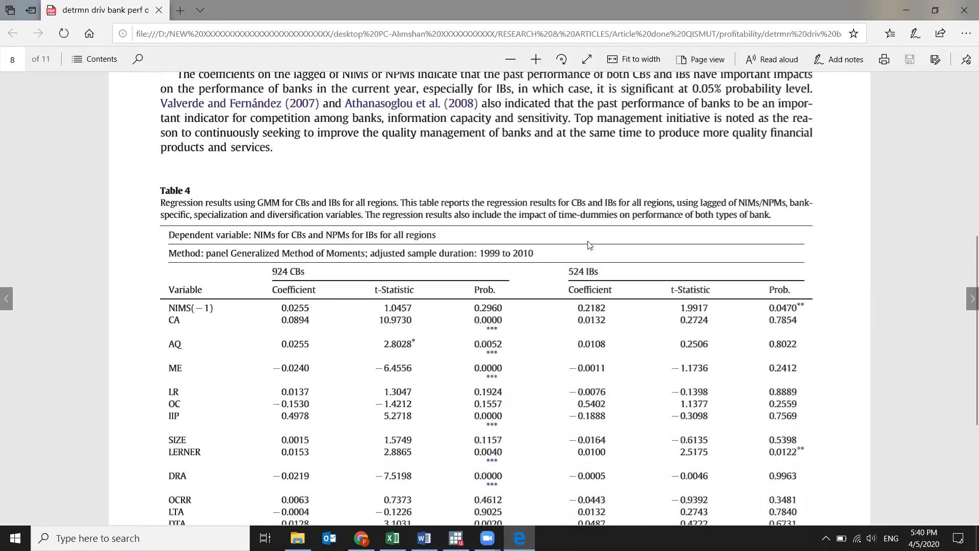
scroll(204, 382, down, 4)
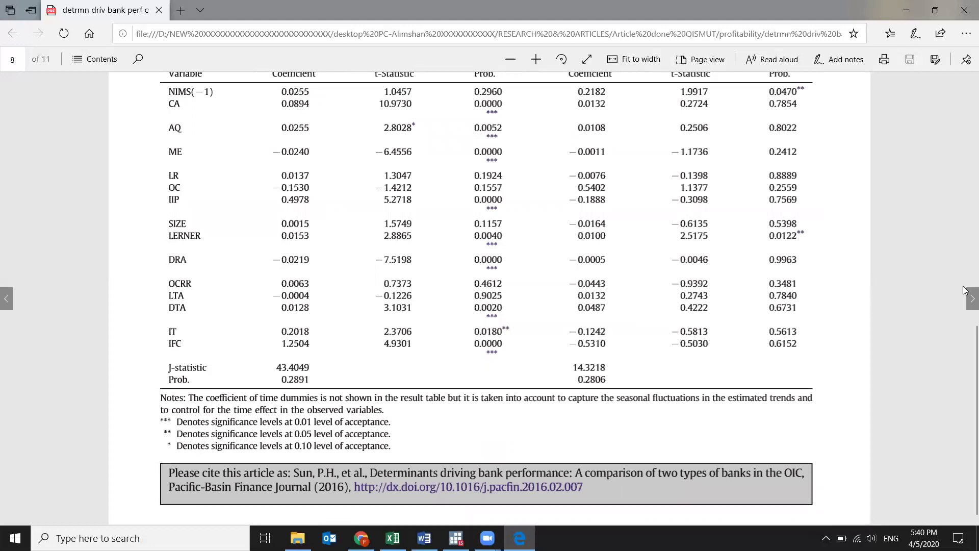
scroll(683, 298, up, 6)
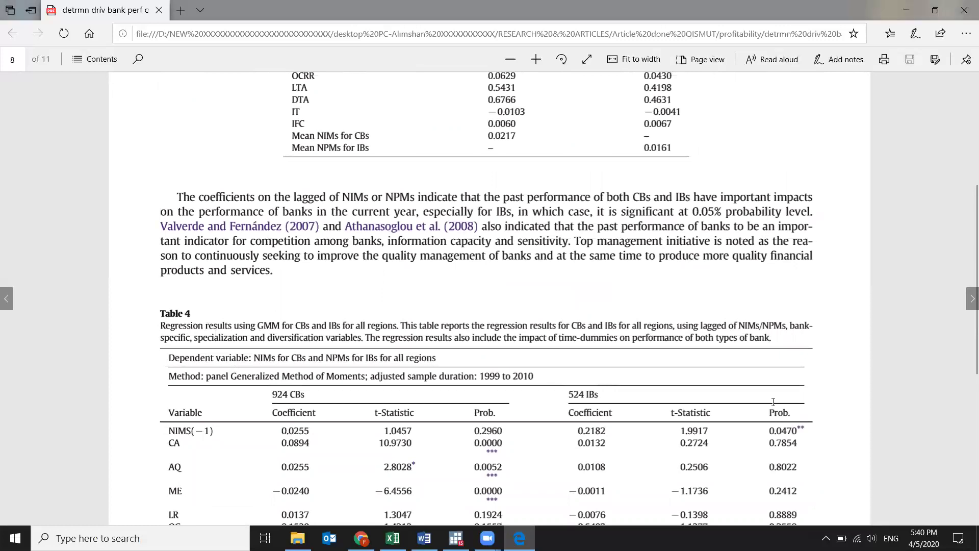
- Skim the article's remaining pages through the references on page 11 and close the PDF
click(972, 298)
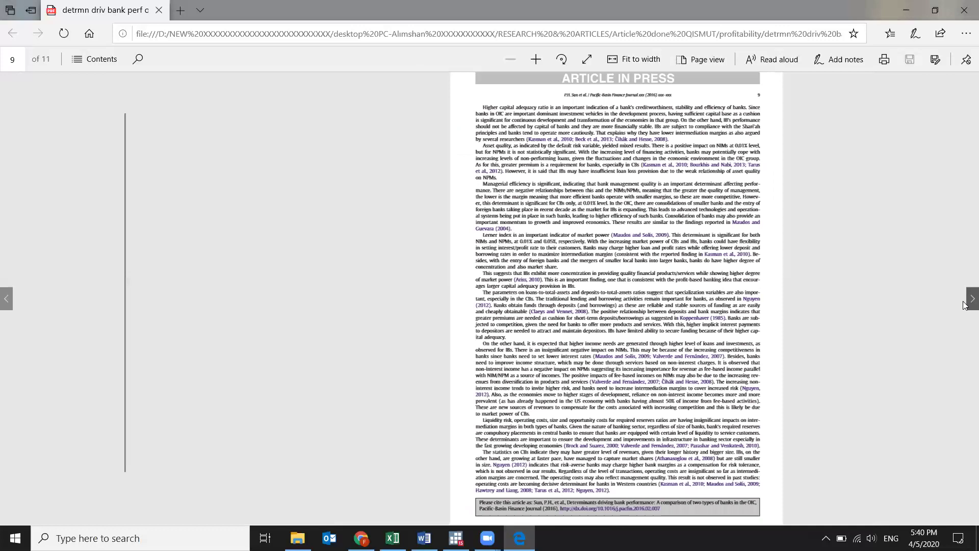
click(972, 299)
click(973, 299)
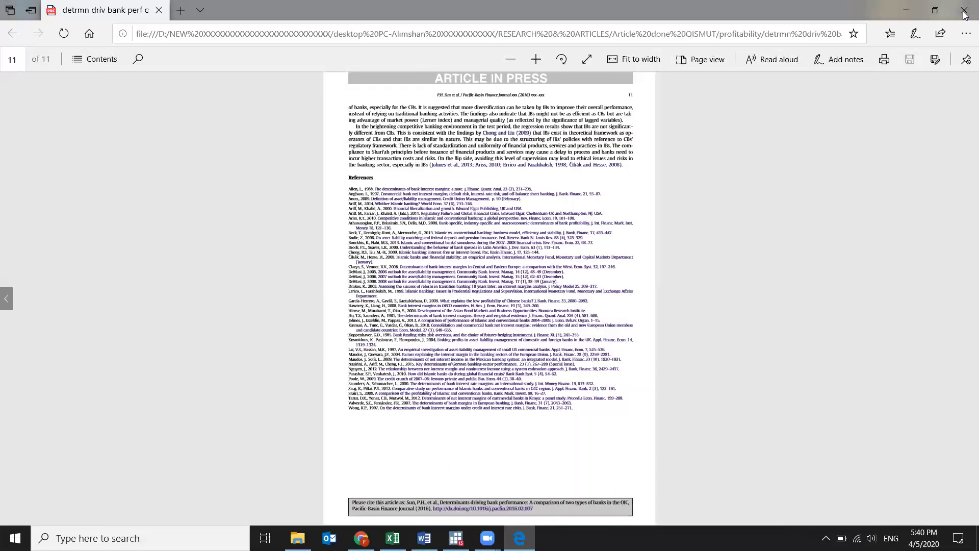
key(alt+F4)
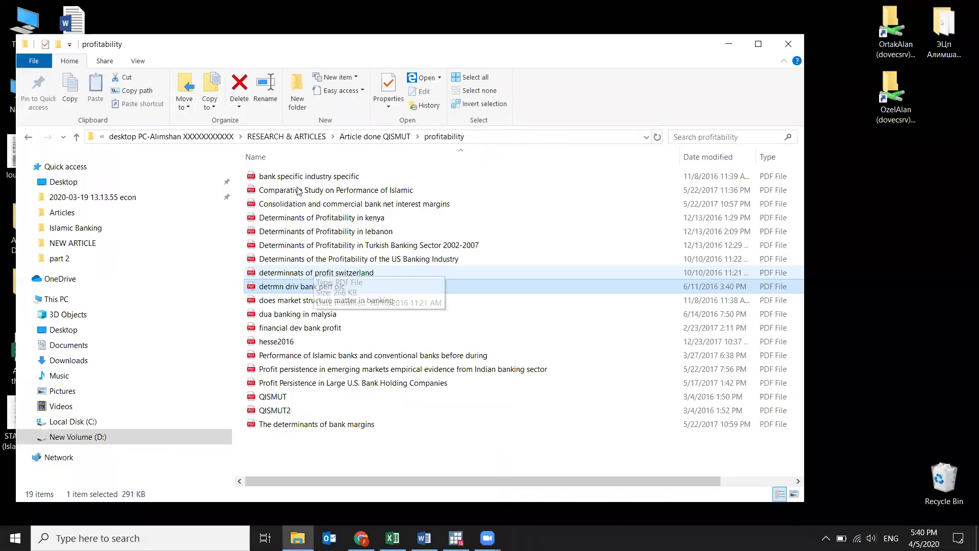
- Open the PDF "bank specific industry specific" and read its abstract, checking back against the Stata GMM diagnostics
double_click(299, 177)
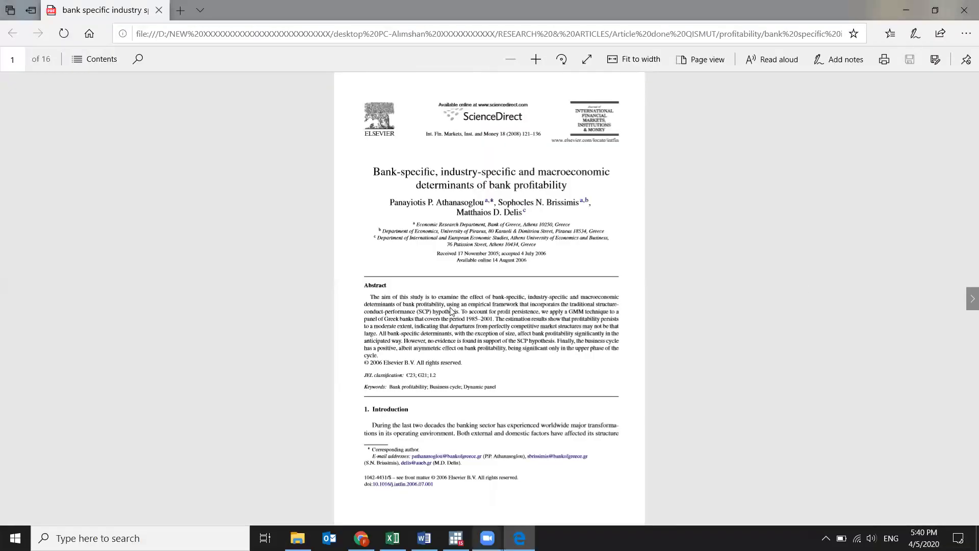
key(alt+Tab)
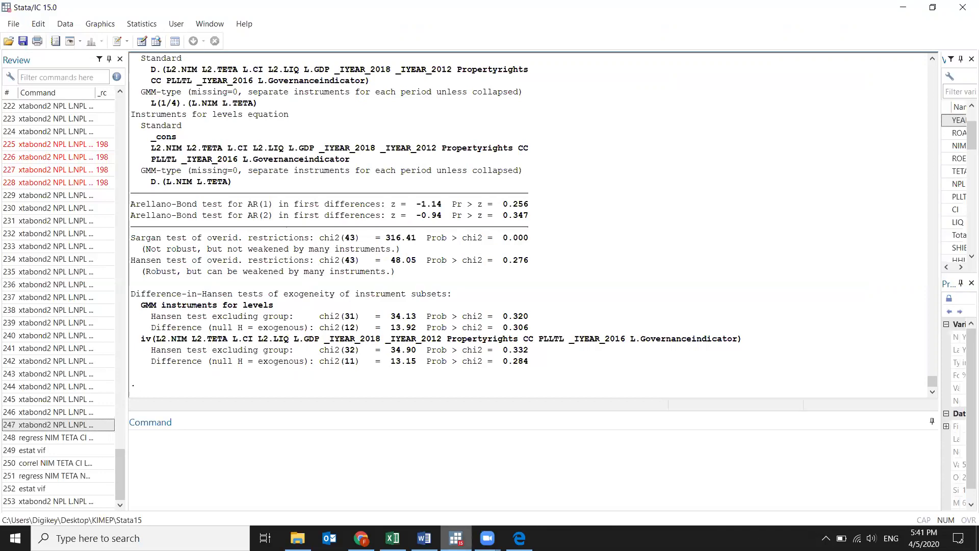
key(alt+Tab)
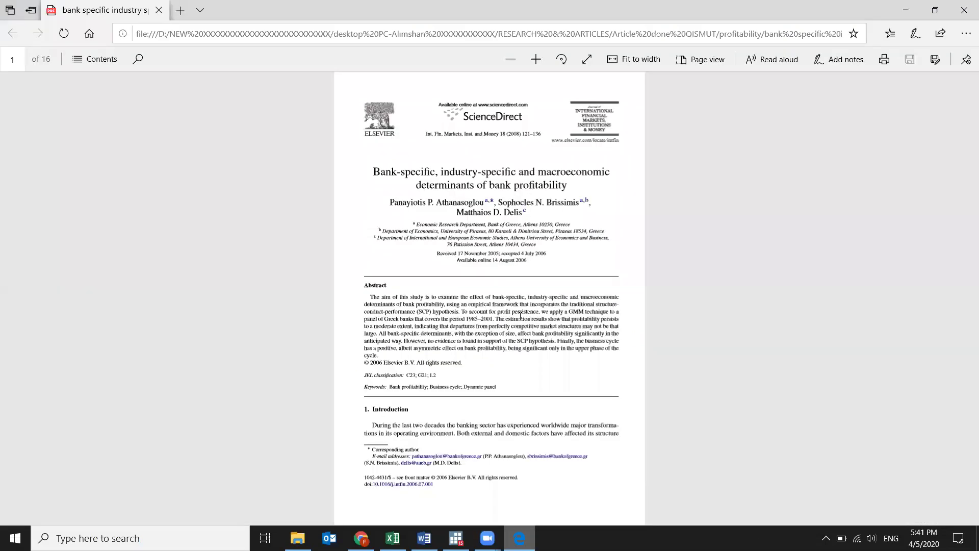
scroll(966, 303, up, 3)
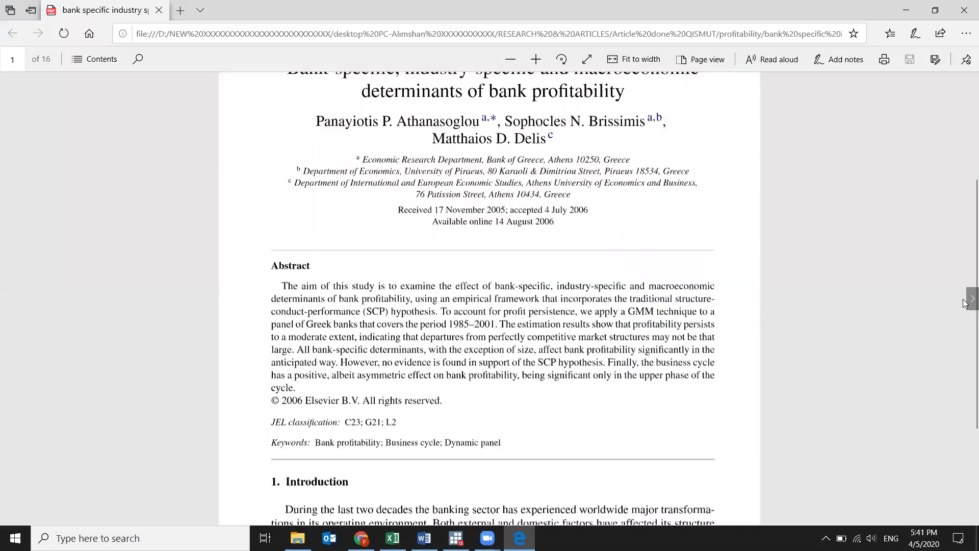
- Go through the bank profitability article to the GMM estimation results in Table 3 on page 13
click(966, 303)
click(966, 303)
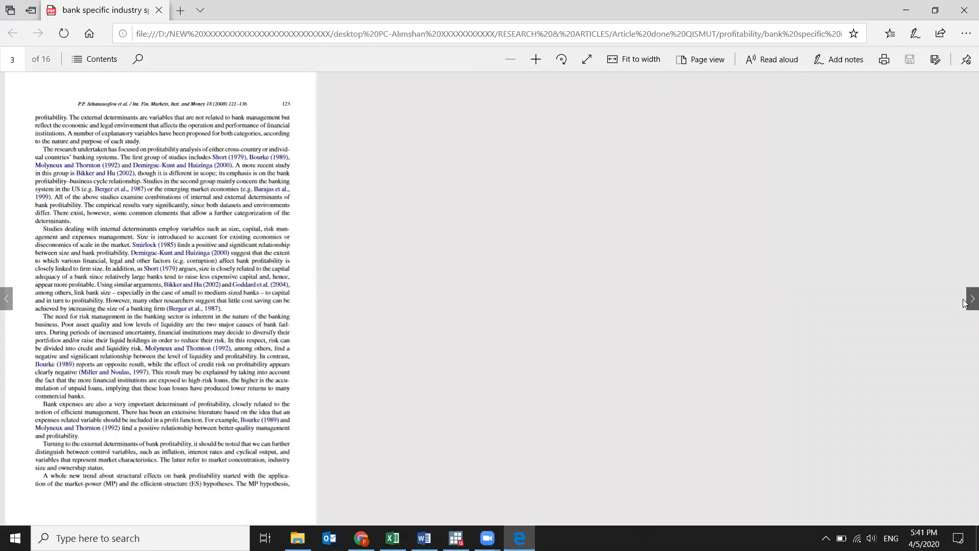
double_click(965, 303)
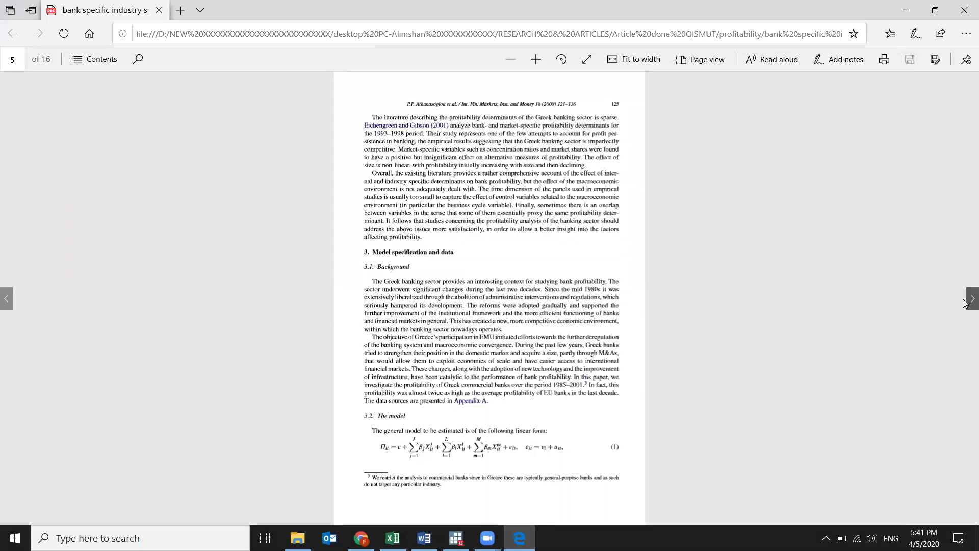
triple_click(966, 303)
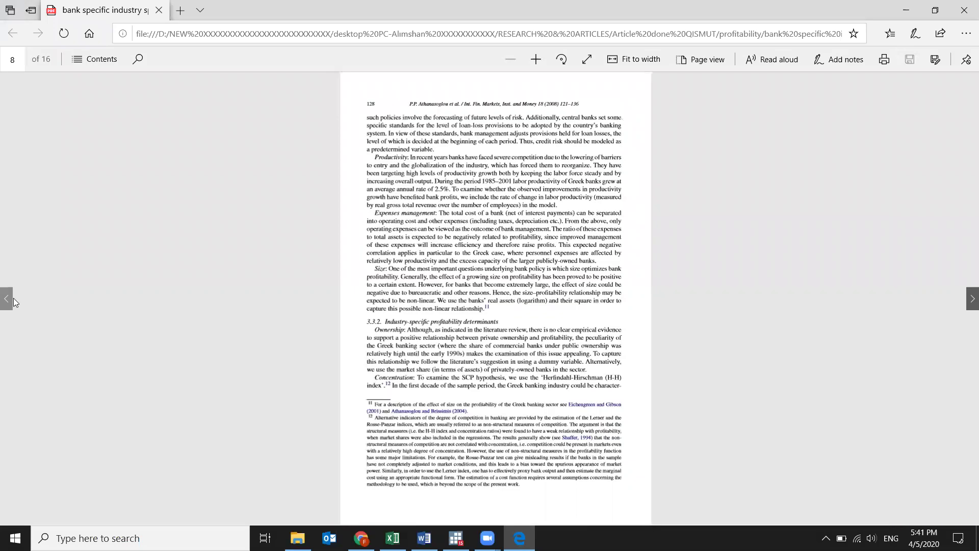
click(13, 298)
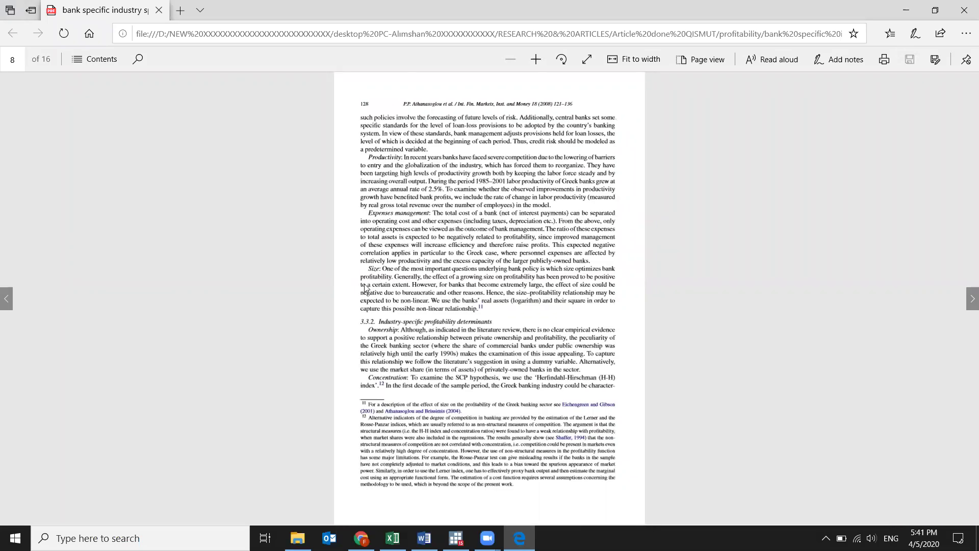
click(966, 303)
click(966, 303)
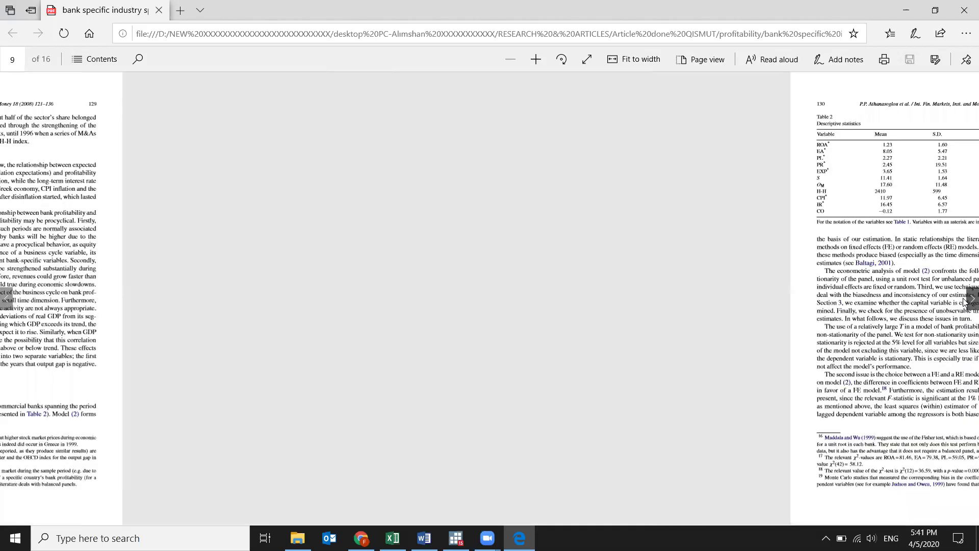
click(966, 302)
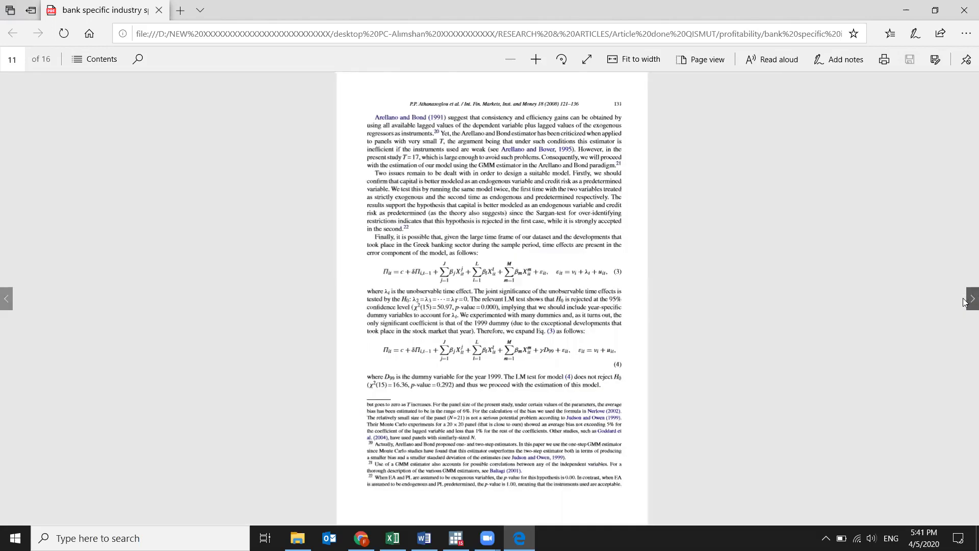
click(965, 302)
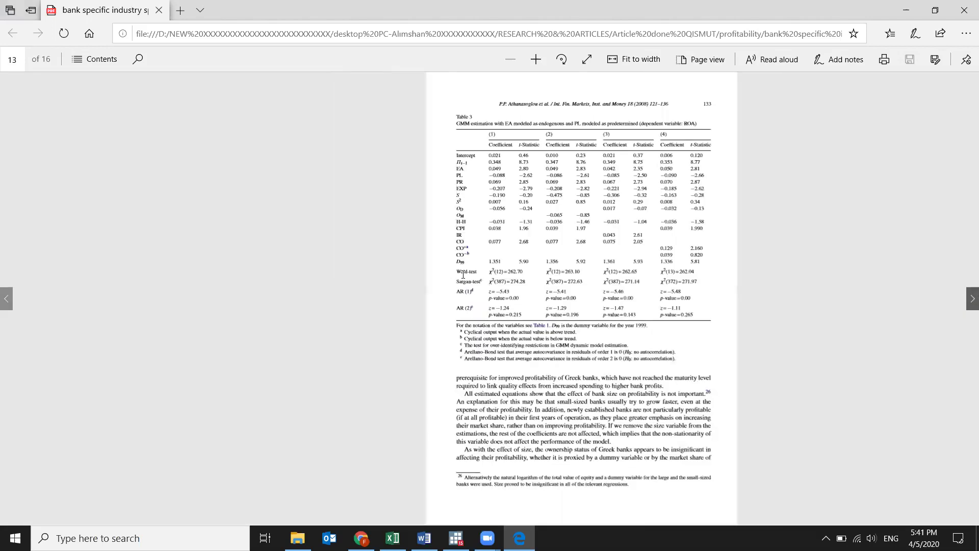
- Examine Table 3's coefficients, Wald, Sargan, AR(1) and AR(2) tests, and the title's wording on EA as endogenous
scroll(395, 292, up, 2)
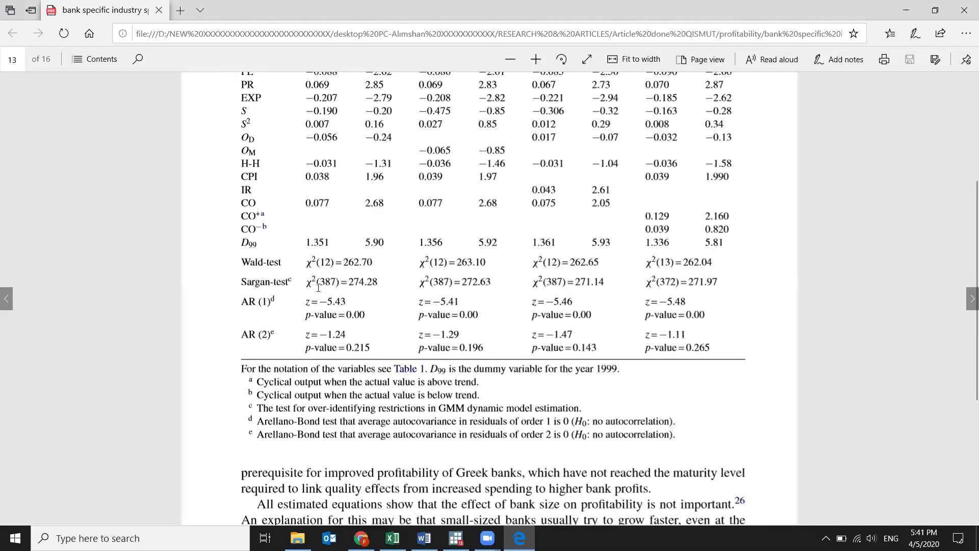
scroll(318, 289, down, 3)
scroll(318, 289, up, 5)
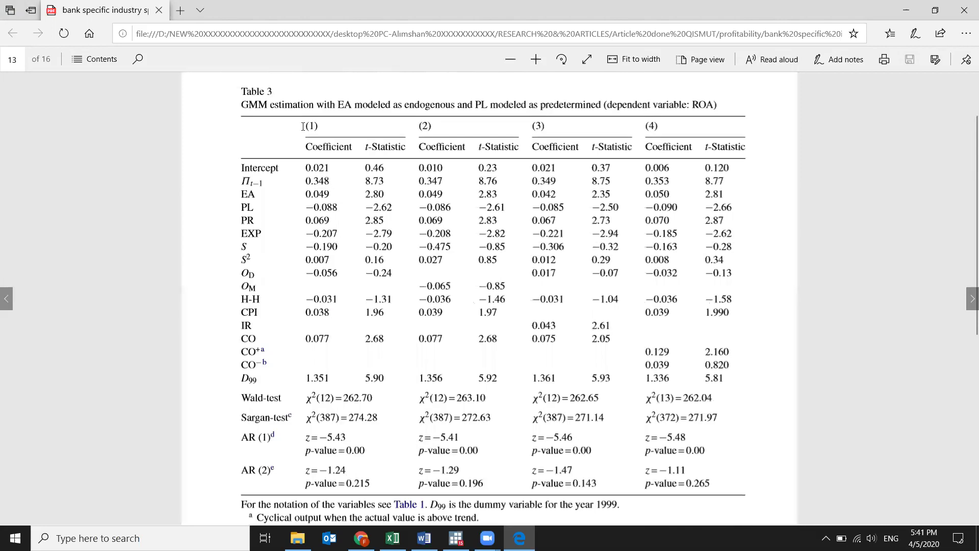
scroll(327, 265, down, 1)
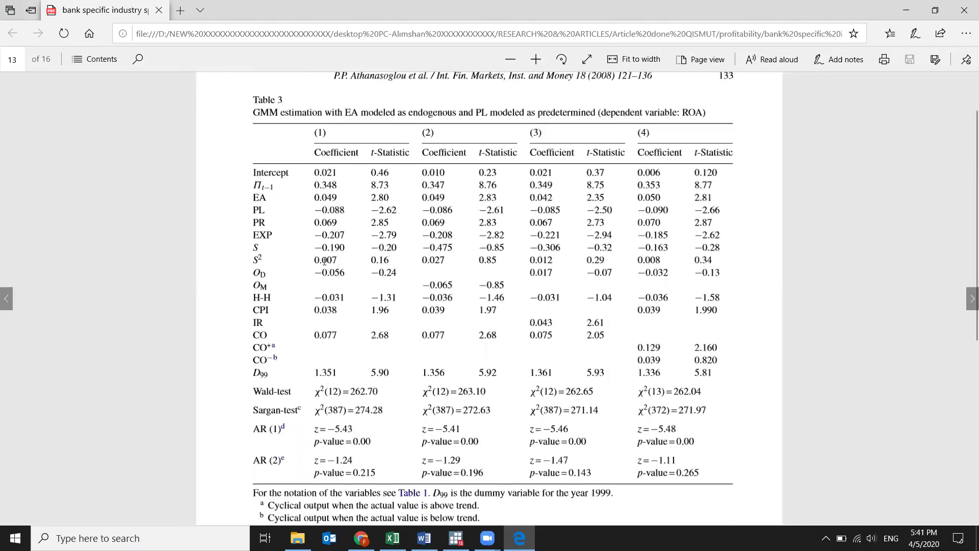
scroll(325, 261, up, 1)
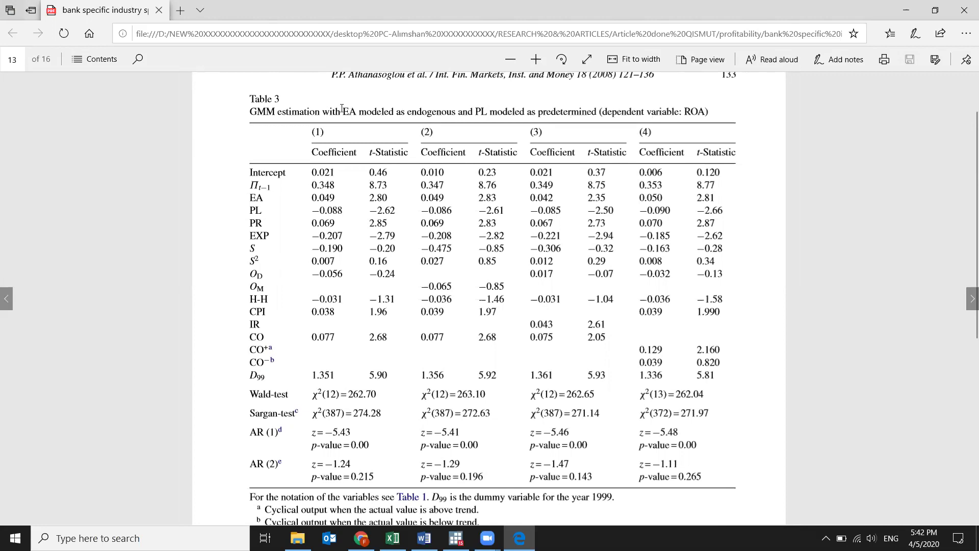
drag(343, 110, 349, 110)
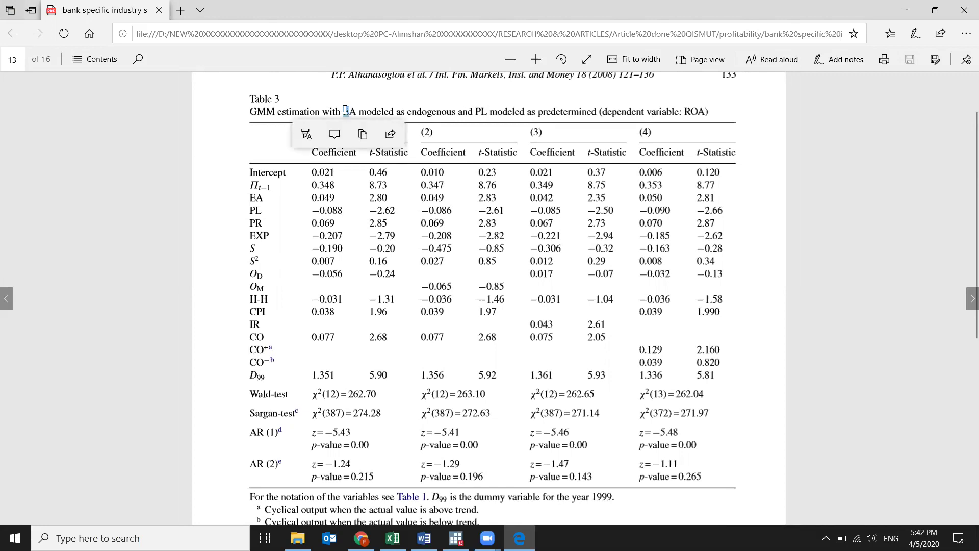
click(347, 110)
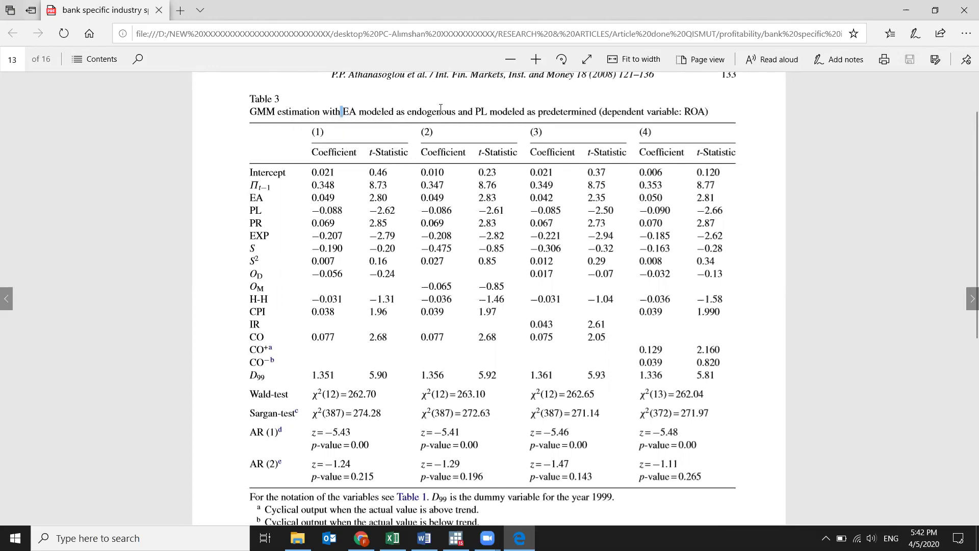
- Highlight "EA modeled as endogenous" and "PL modeled as predetermined" in Table 3's title, read the test footnotes, and close the PDF
drag(441, 108, 458, 110)
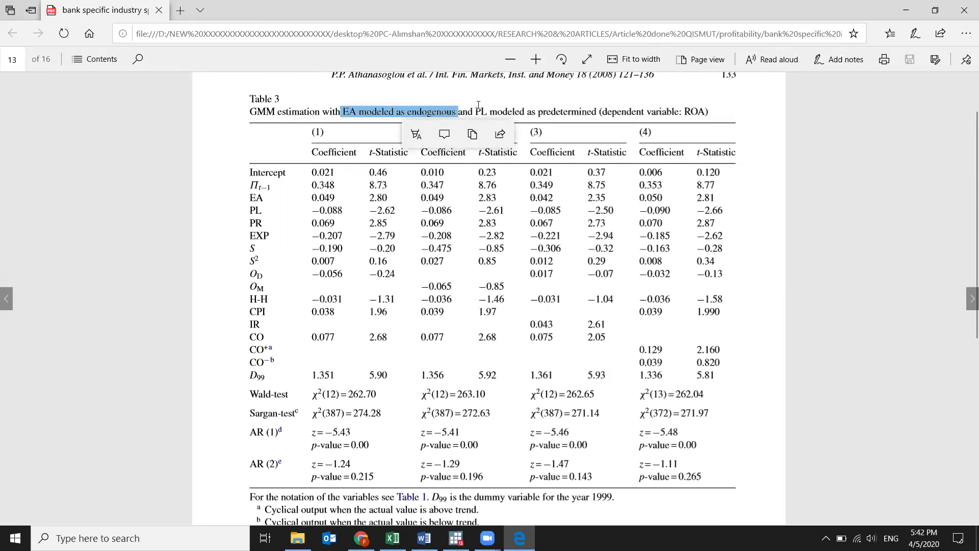
drag(575, 105, 602, 110)
scroll(412, 388, down, 1)
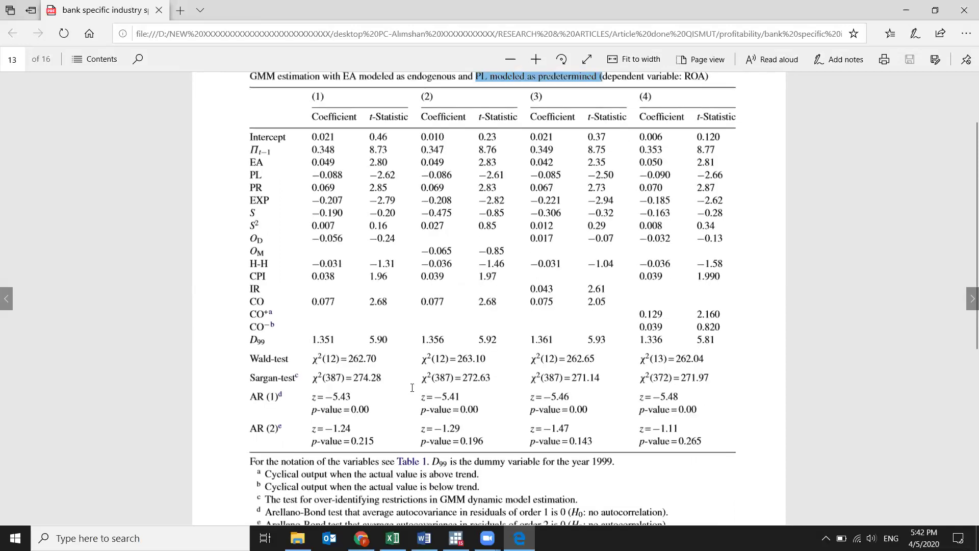
scroll(412, 387, down, 1)
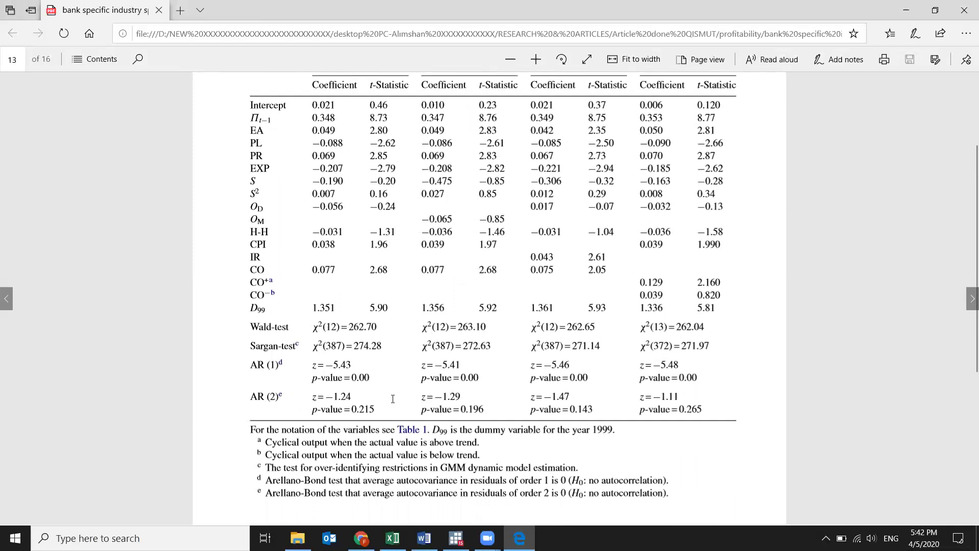
scroll(341, 362, down, 2)
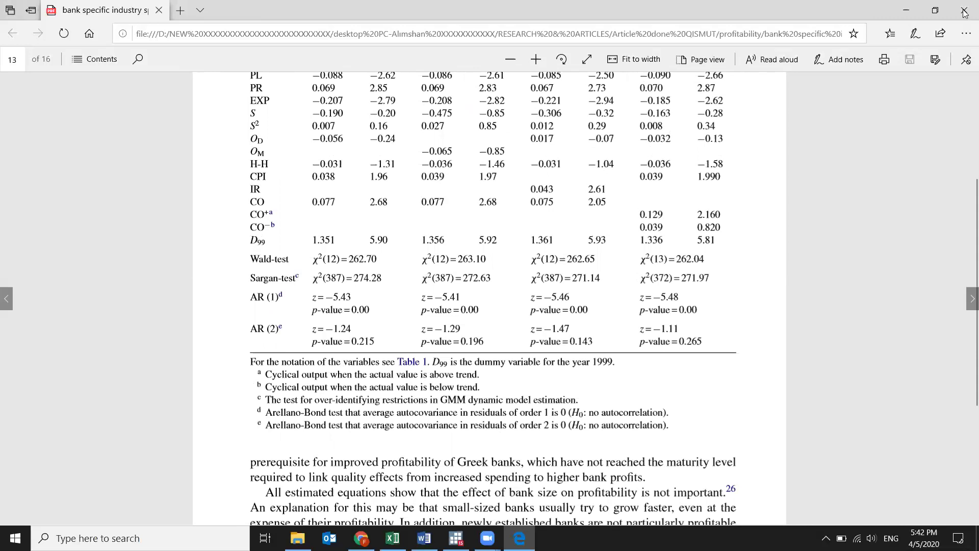
key(alt+F4)
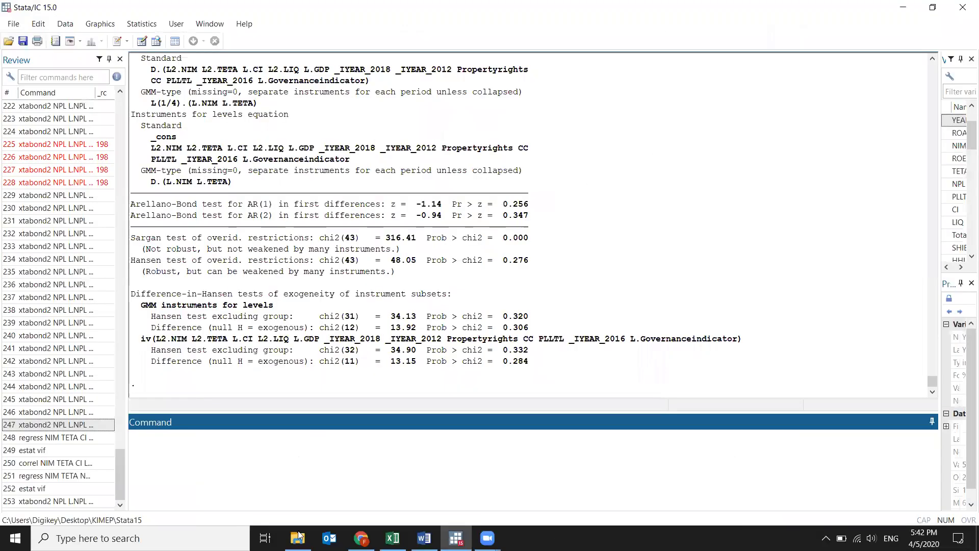
- Open the PDF "determinnats of profit switzerland" from the profitability folder
key(alt+Tab)
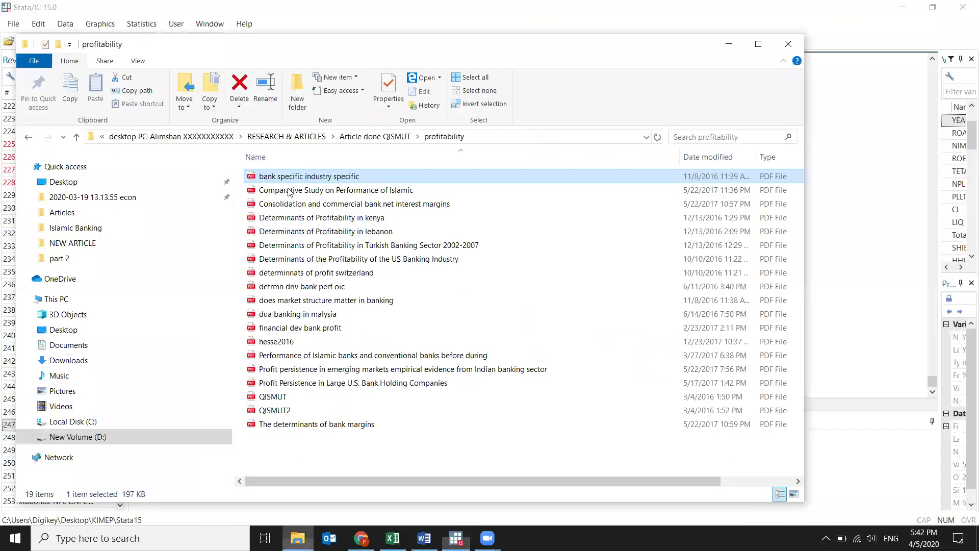
double_click(299, 293)
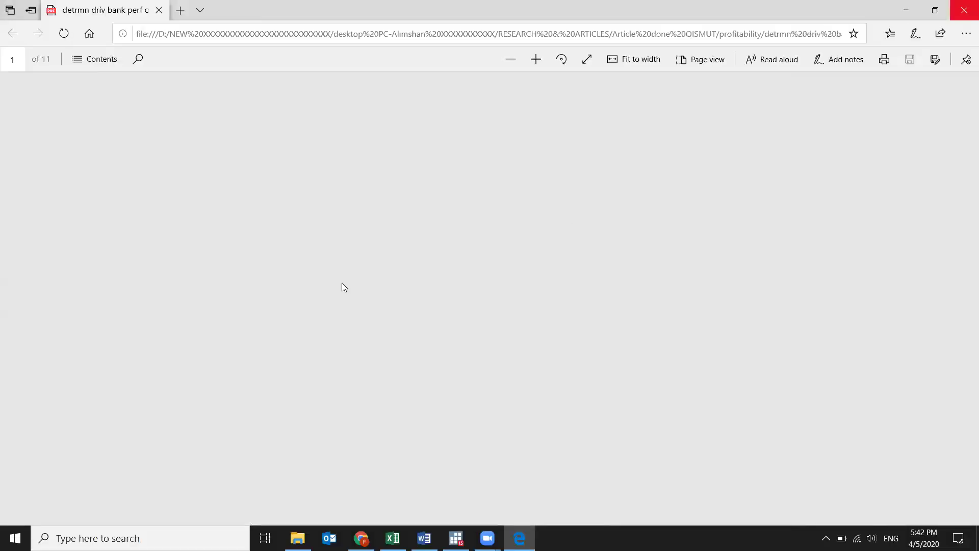
key(alt+F4)
double_click(342, 274)
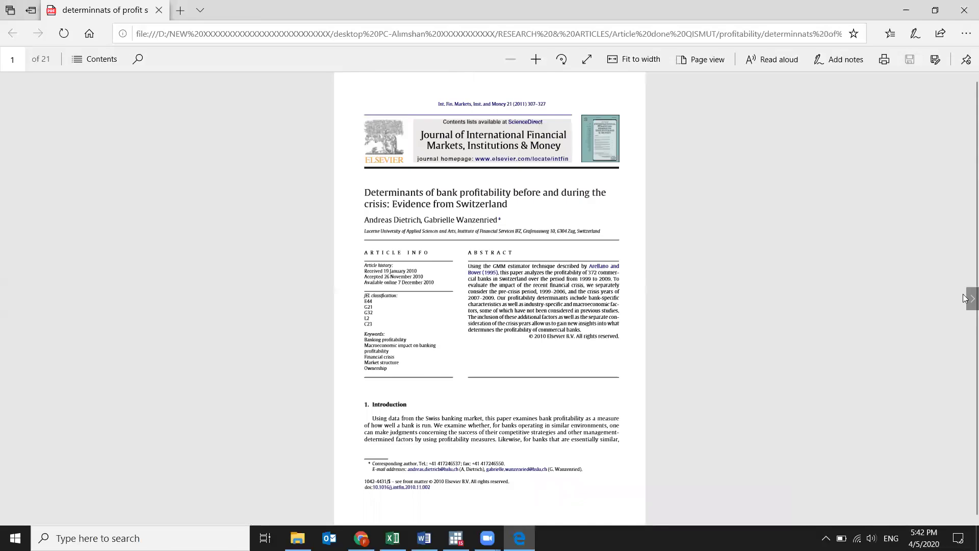
- Go through the Swiss bank profitability article to the ROAA regression results in Table 5 on page 13
click(966, 298)
click(966, 299)
click(966, 298)
click(967, 298)
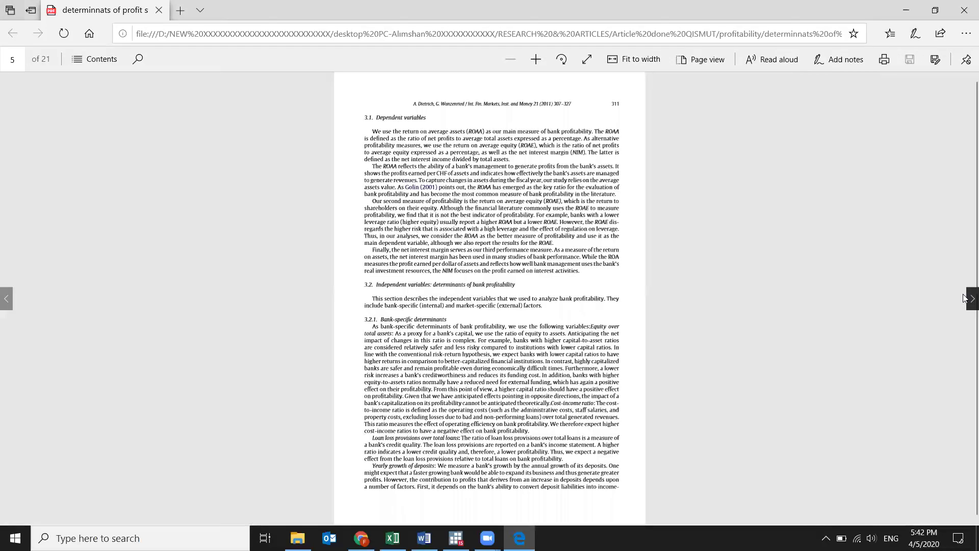
click(966, 299)
click(966, 298)
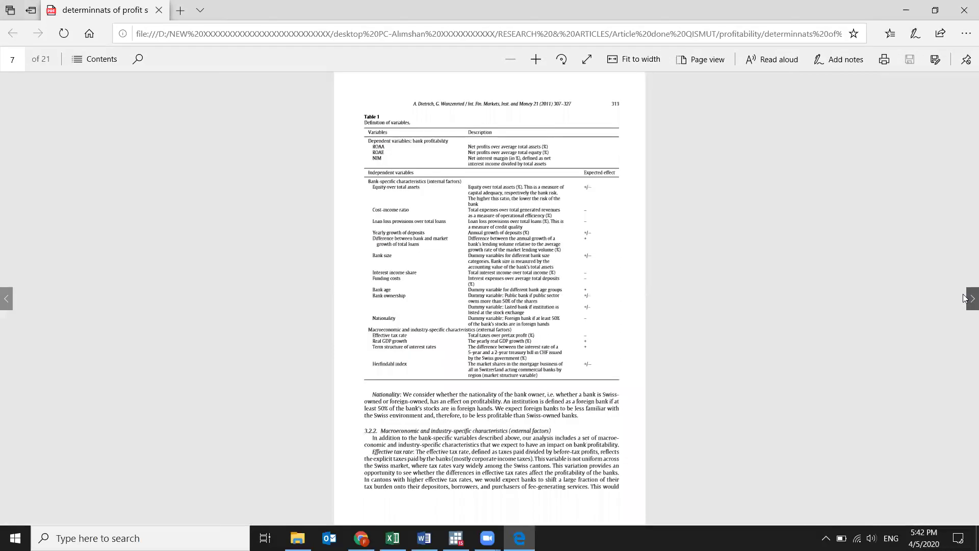
click(967, 298)
click(967, 298)
click(966, 298)
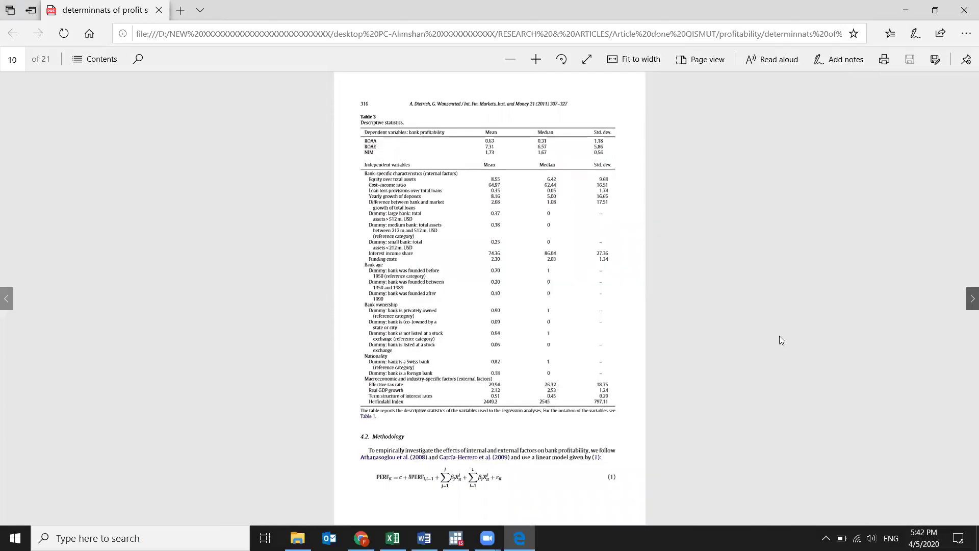
click(967, 298)
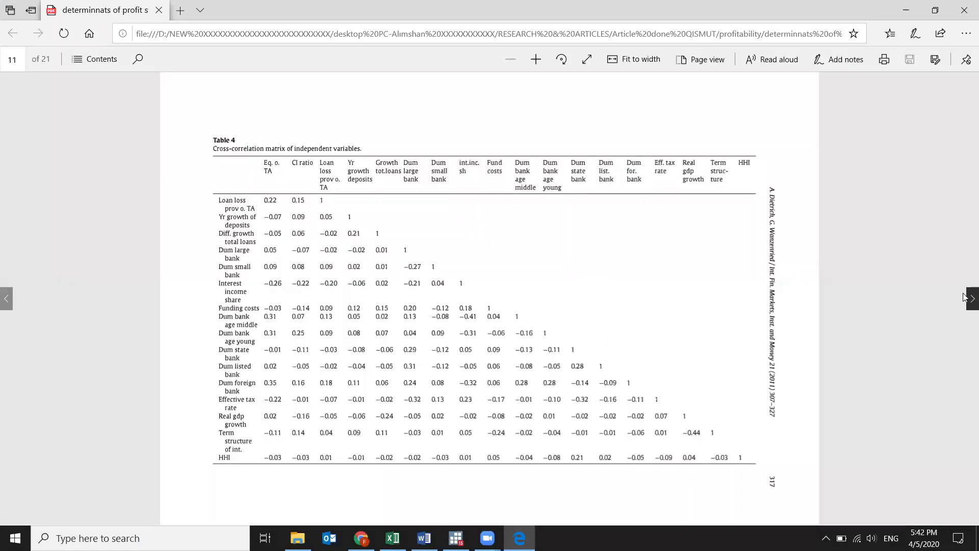
double_click(966, 298)
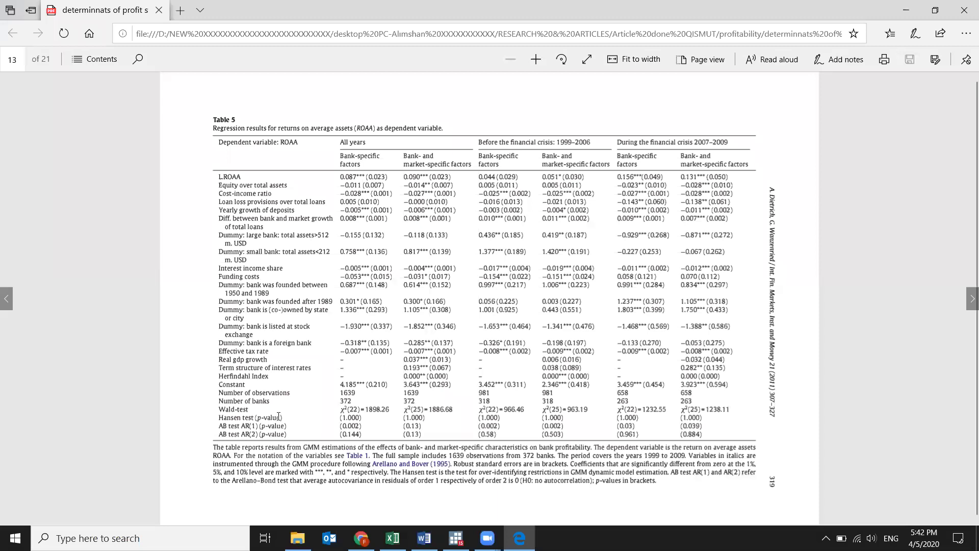
key(ctrl+plus)
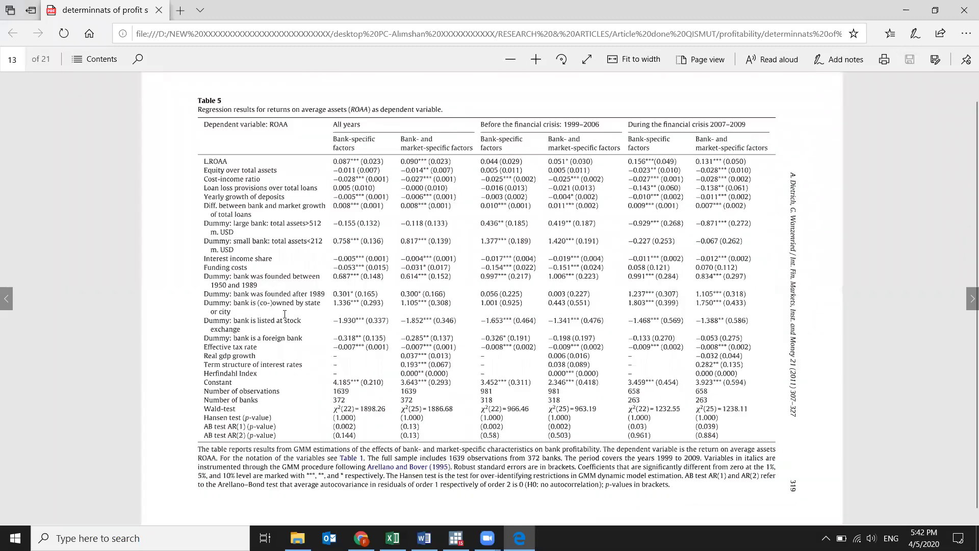
- Return to the article's first page and read the abstract's description of the GMM estimator technique
scroll(284, 313, up, 15)
key(ctrl+minus)
scroll(235, 270, up, 5)
scroll(206, 272, up, 5)
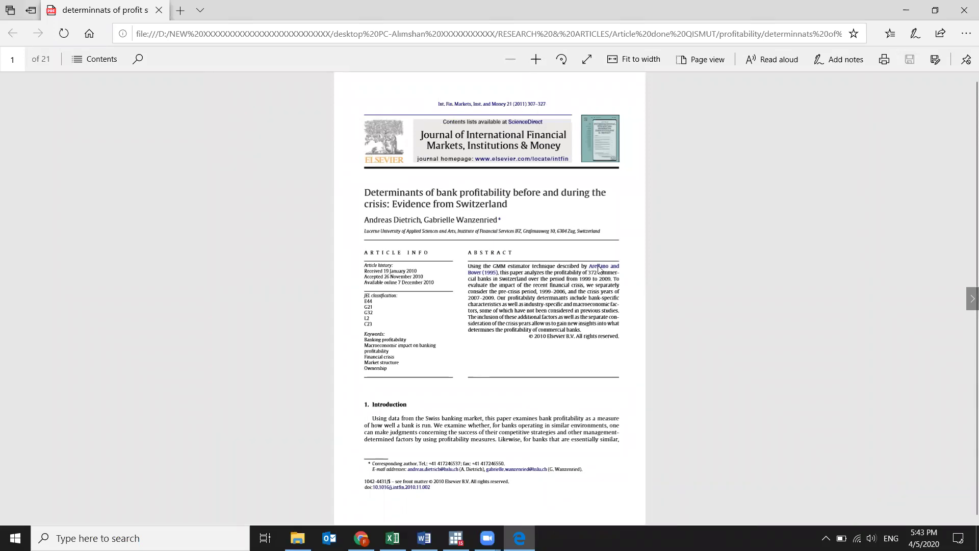
- Go back to Table 5 on page 13 and enlarge its diagnostic test rows
click(969, 297)
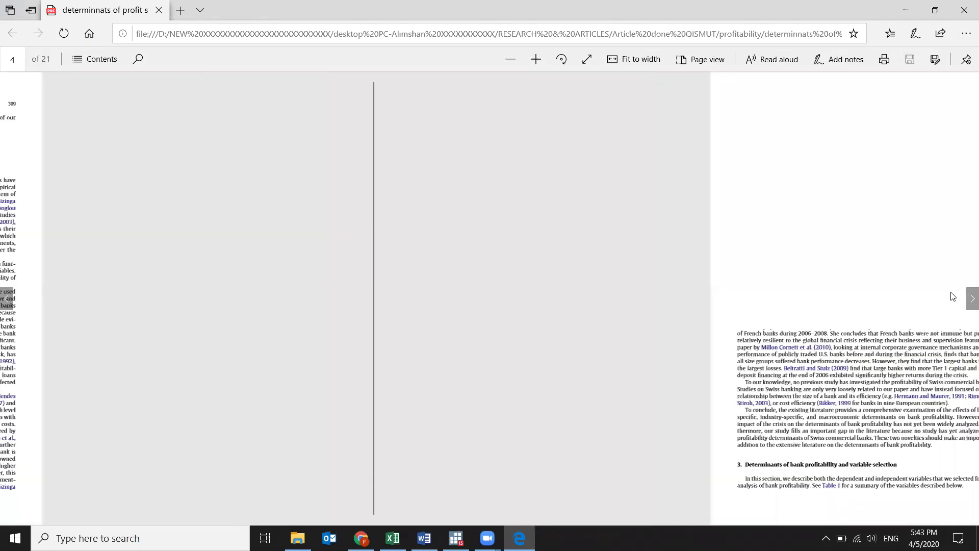
scroll(919, 294, down, 5)
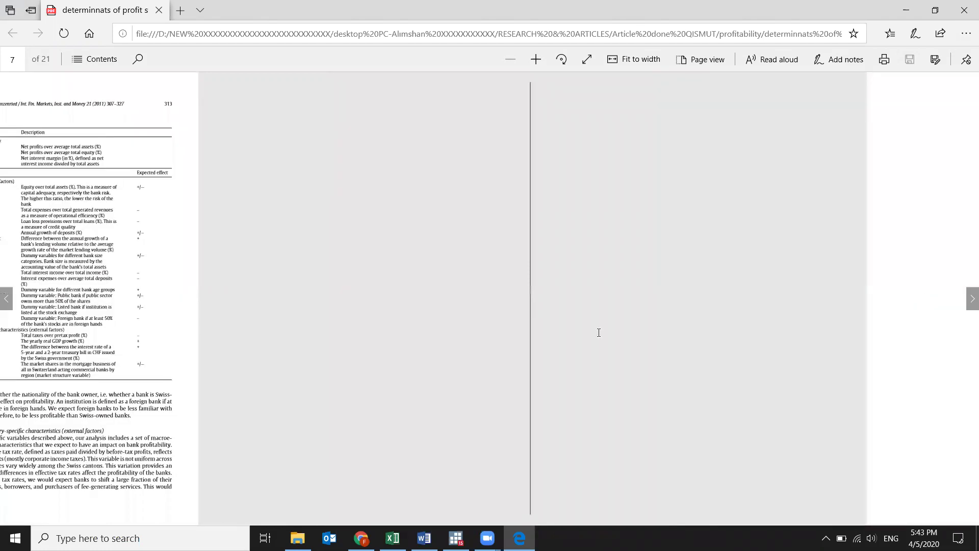
scroll(597, 332, down, 3)
scroll(368, 376, down, 1)
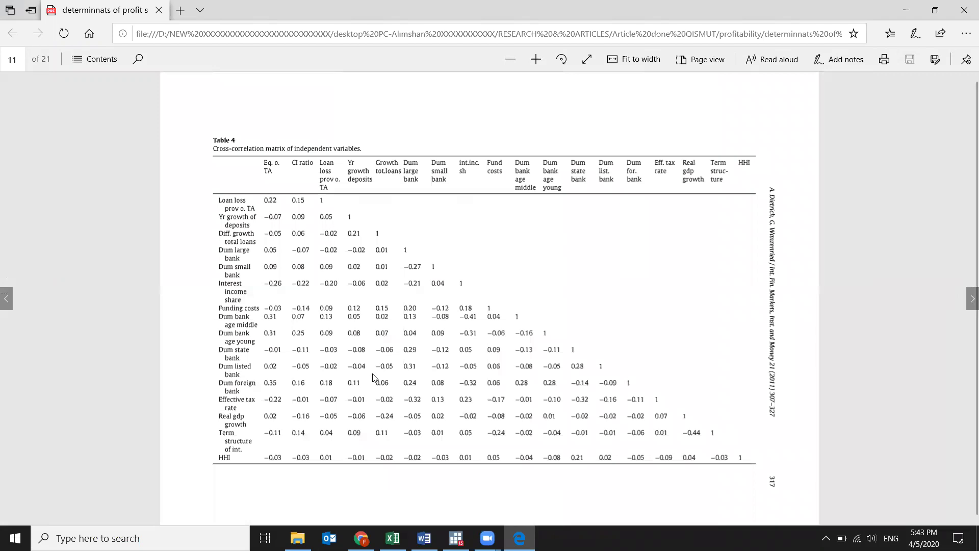
scroll(372, 377, down, 2)
scroll(295, 425, up, 5)
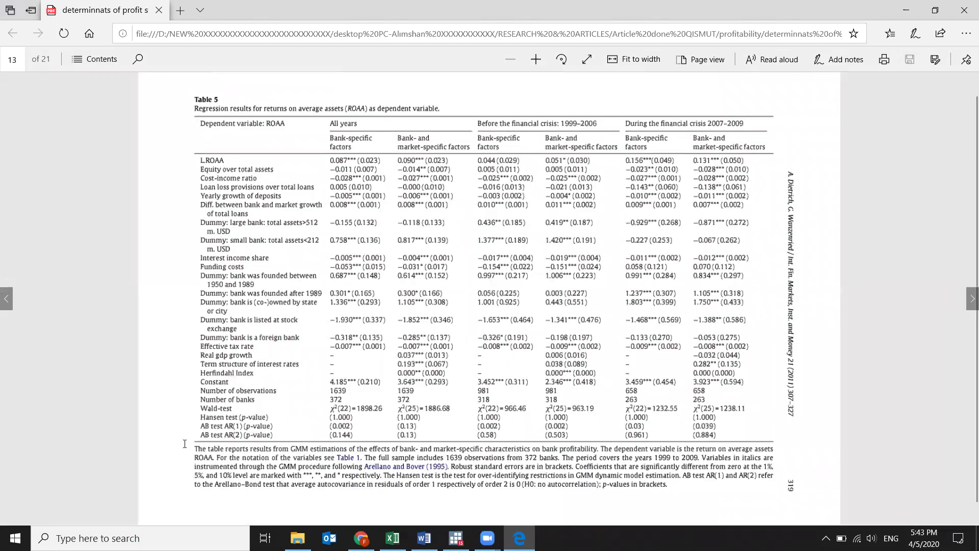
scroll(50, 433, down, 1)
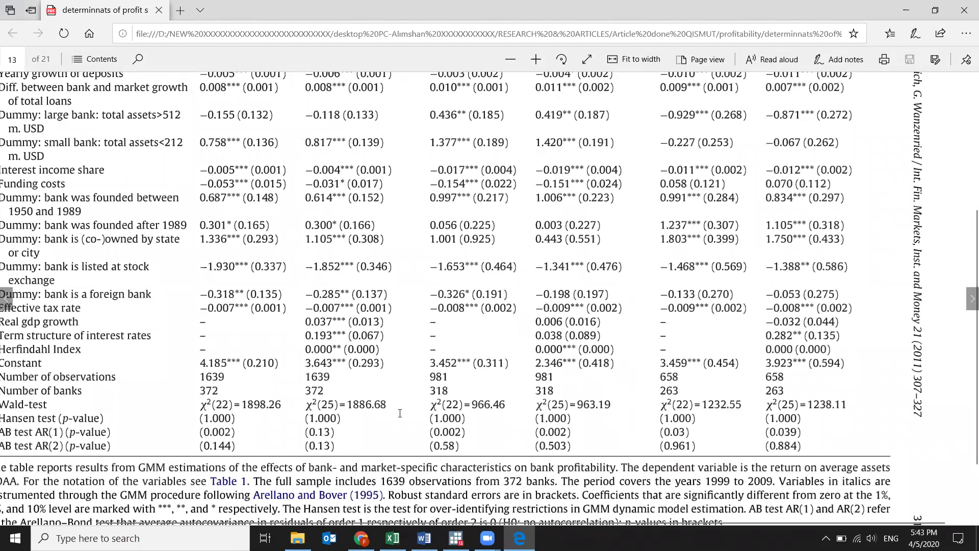
- Highlight the Hansen test row in Table 5 and examine it alongside the AR(1) and AR(2) p-values and the coefficients
drag(211, 418, 2, 418)
drag(752, 407, 831, 442)
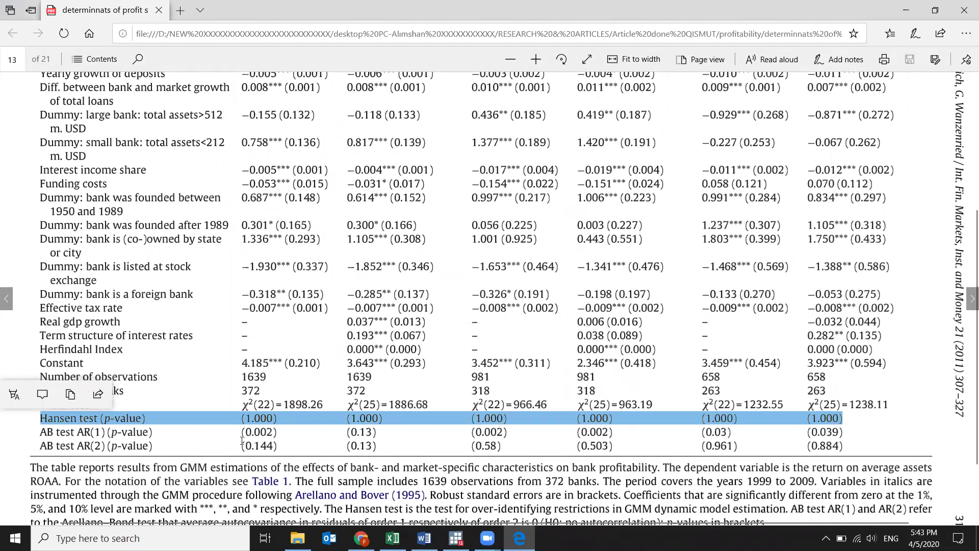
scroll(276, 419, up, 1)
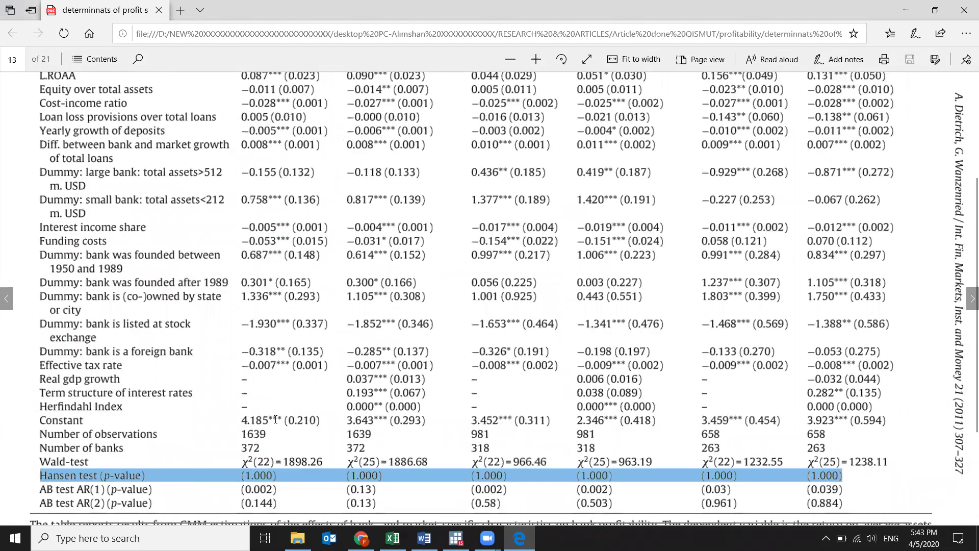
scroll(276, 419, up, 3)
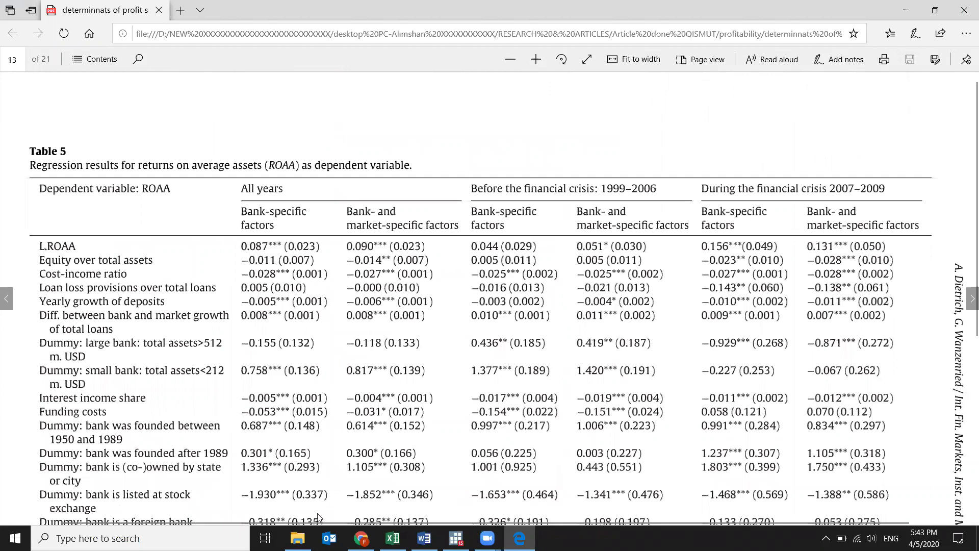
scroll(158, 371, down, 5)
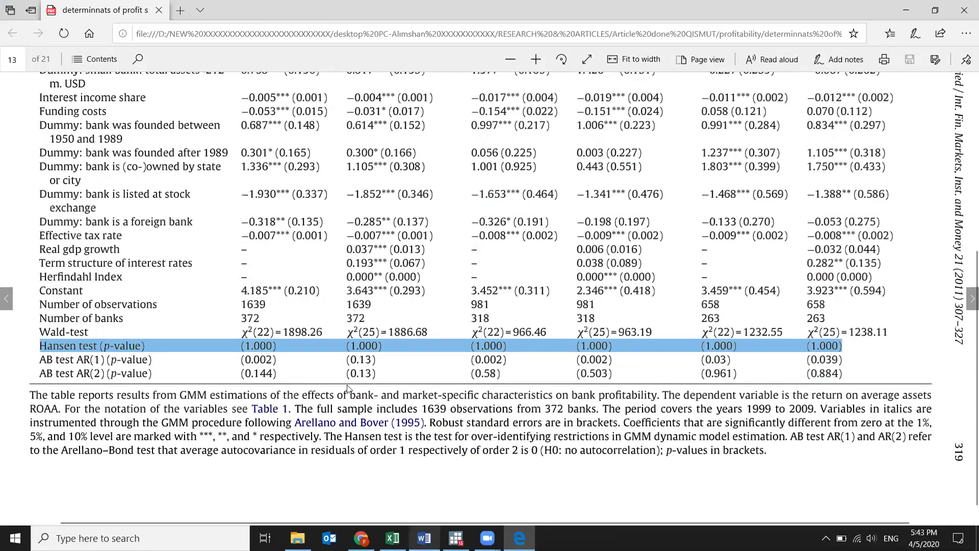
- Compare the Hansen tests in the Stata output with Table 5's Hansen row and review the table's coefficients and diagnostics
key(alt+Tab)
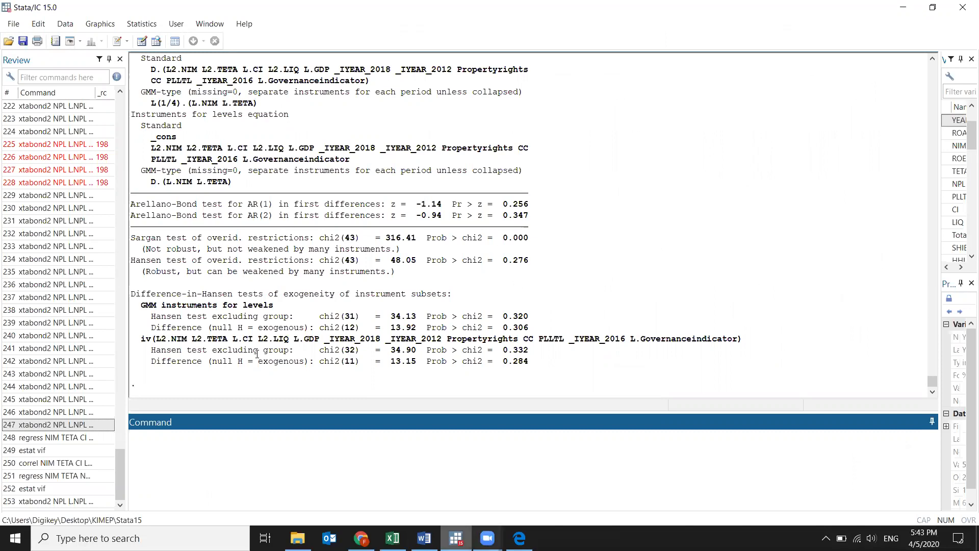
key(alt+Tab)
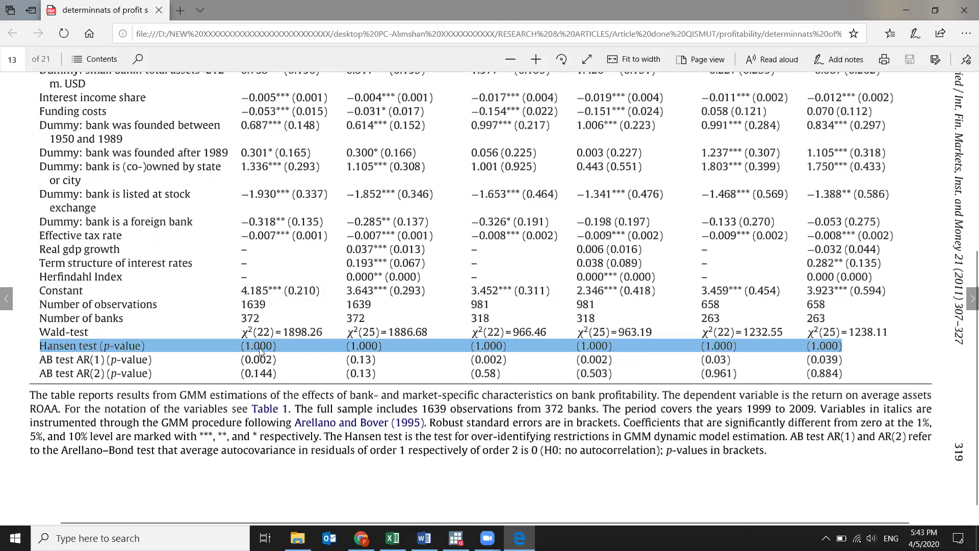
scroll(345, 346, up, 5)
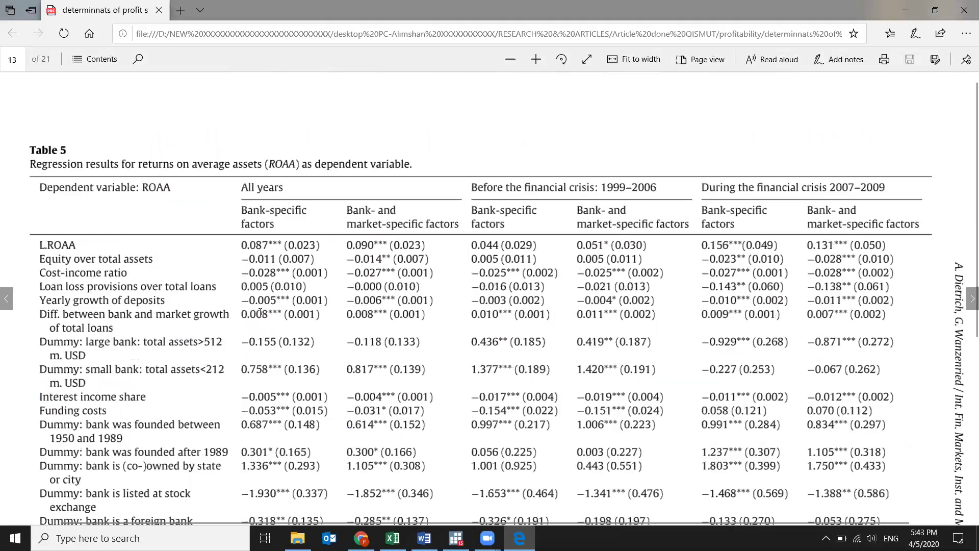
scroll(730, 342, down, 6)
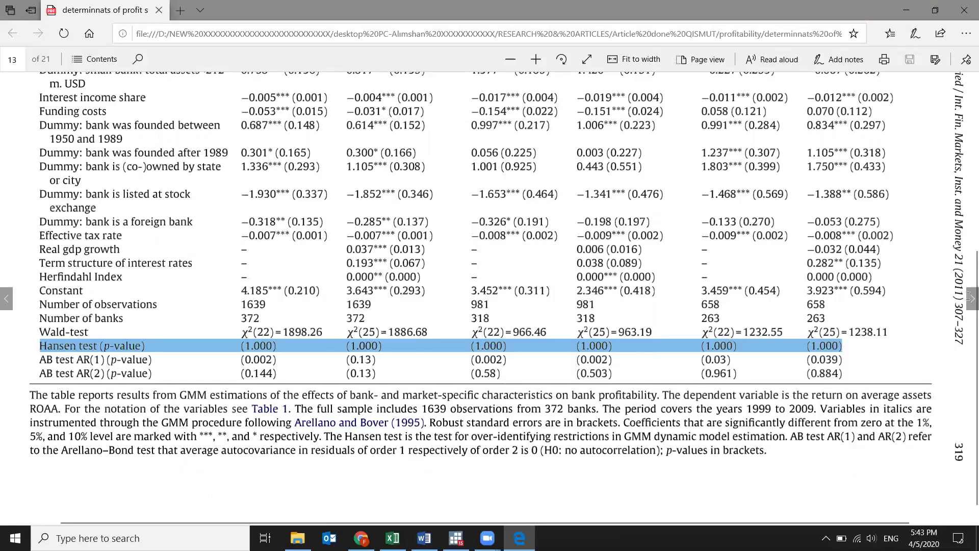
scroll(813, 400, up, 4)
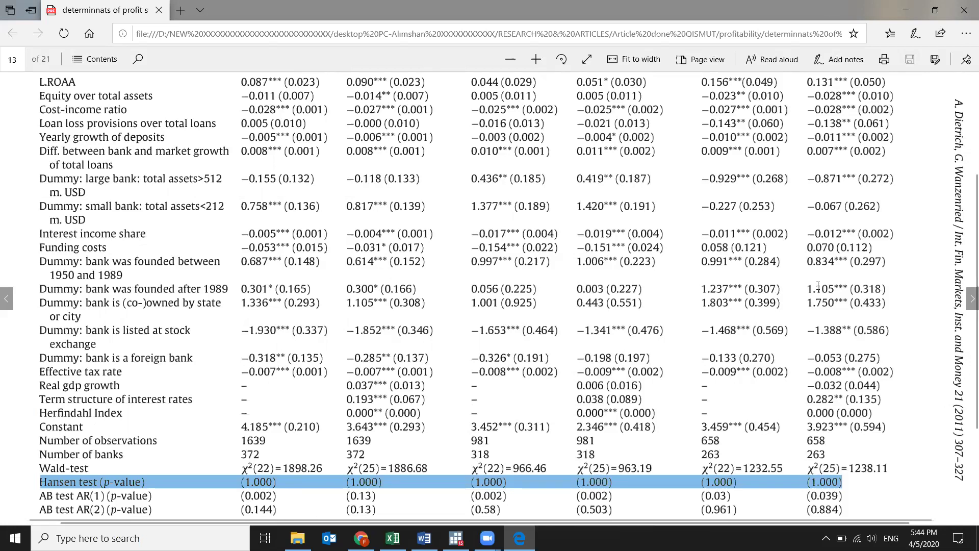
scroll(818, 287, down, 3)
scroll(969, 298, up, 3)
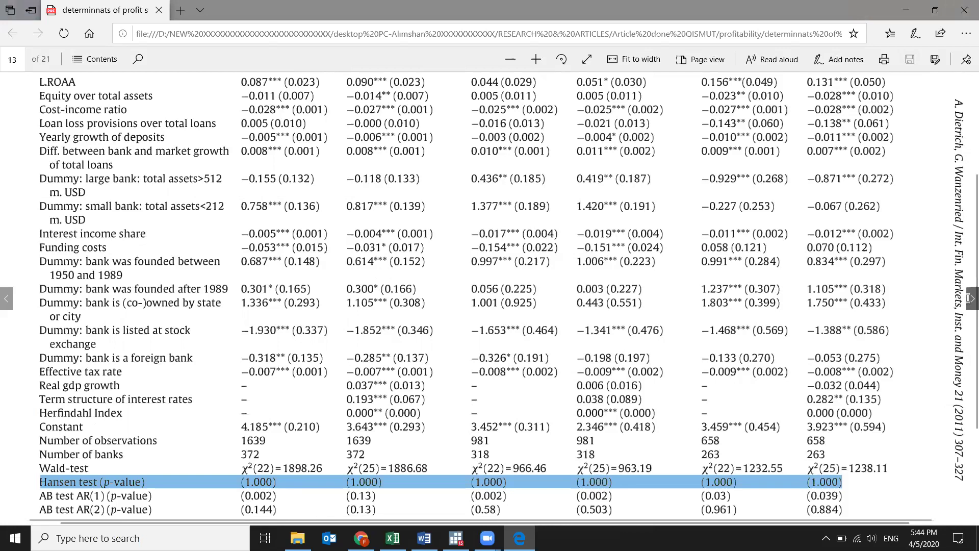
- Look at the ROAE regression results in Table 6 on page 16 and close the PDF
click(971, 299)
click(971, 298)
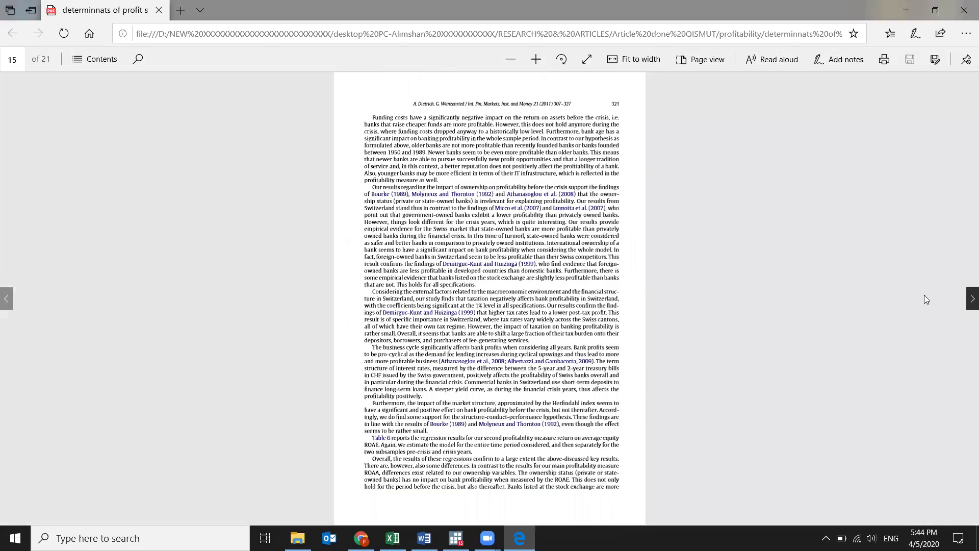
click(970, 299)
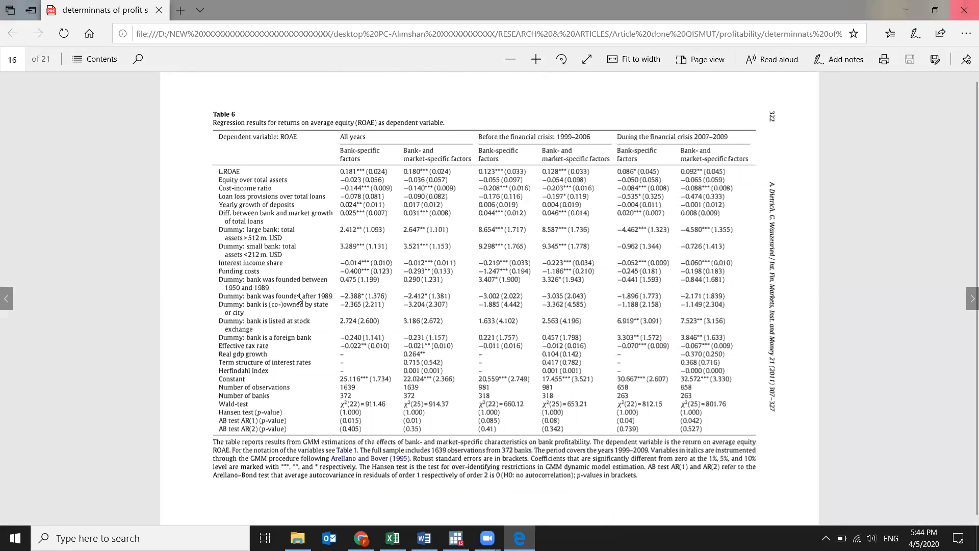
key(alt+F4)
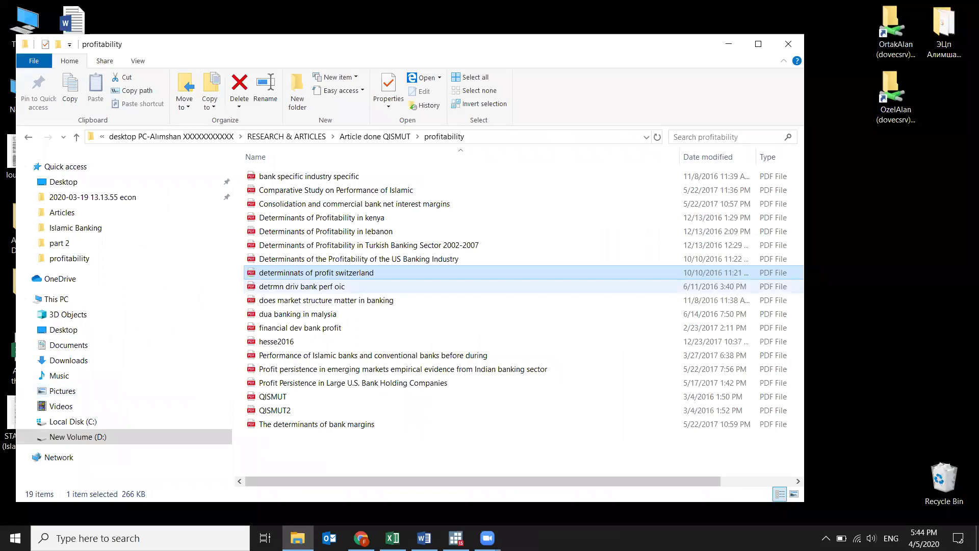
- Switch to Stata and review the xtabond2 command and the header of the two-step system GMM output
key(alt+Tab)
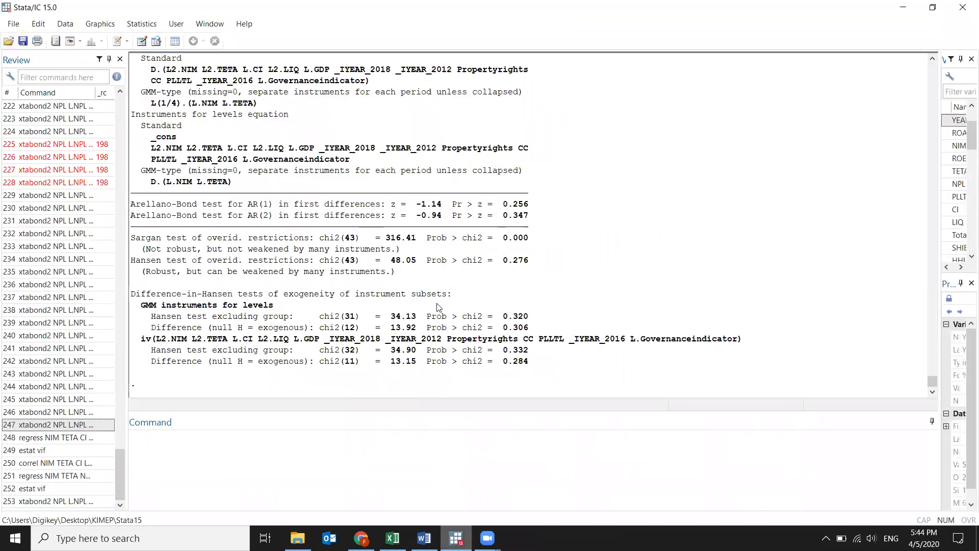
scroll(437, 306, up, 10)
scroll(431, 258, up, 4)
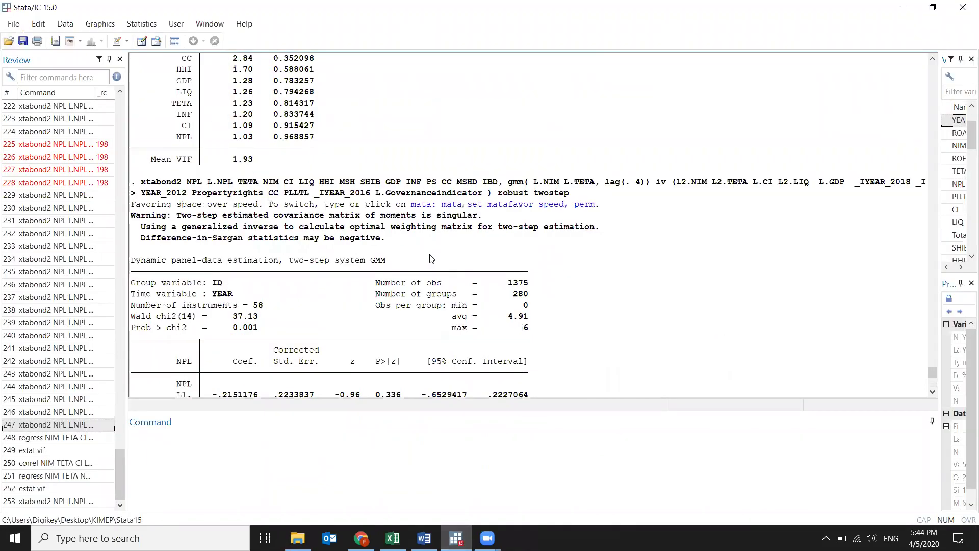
- Widen the command history so that more of each past command is readable beside the GMM results
scroll(431, 259, down, 15)
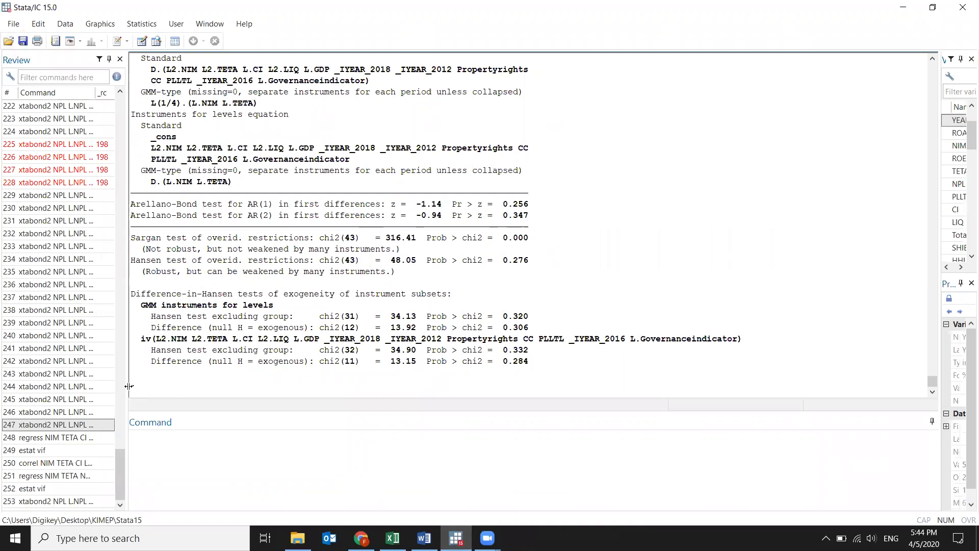
drag(192, 382, 191, 354)
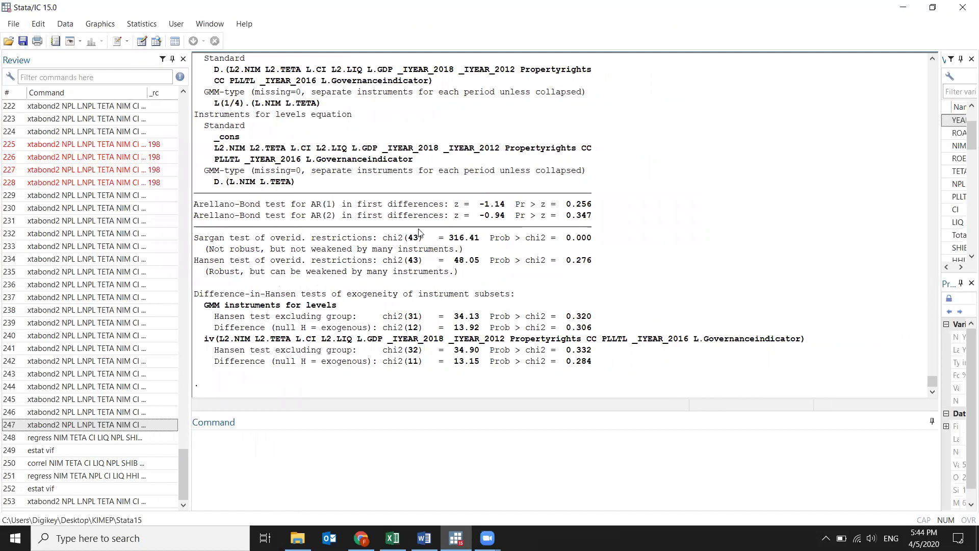
- Review the two-step GMM output from the xtabond2 command and coefficients to the instrument lists and Arellano-Bond, Sargan and Hansen tests
scroll(403, 255, up, 1)
scroll(397, 243, up, 3)
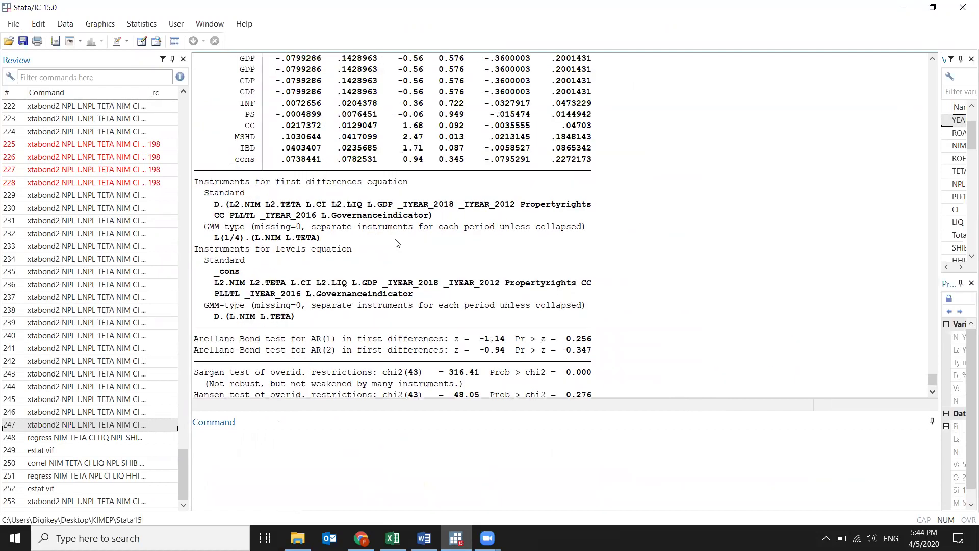
scroll(396, 243, up, 12)
scroll(396, 242, down, 10)
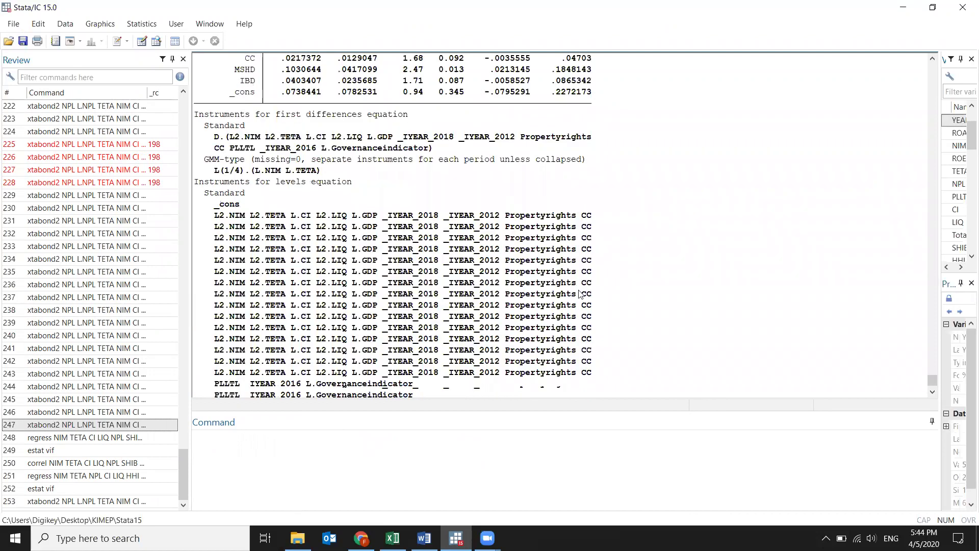
scroll(472, 279, down, 3)
scroll(412, 292, up, 15)
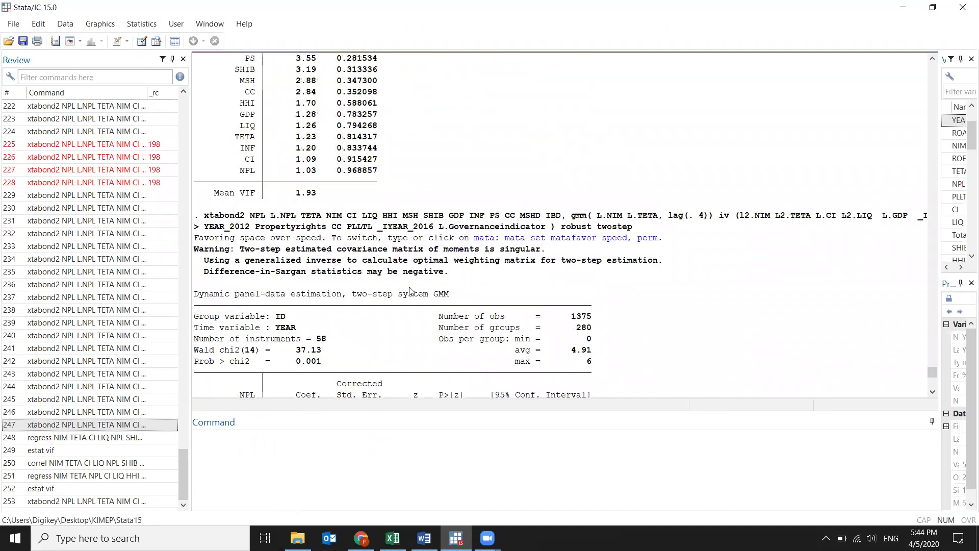
scroll(410, 292, up, 5)
scroll(408, 290, down, 7)
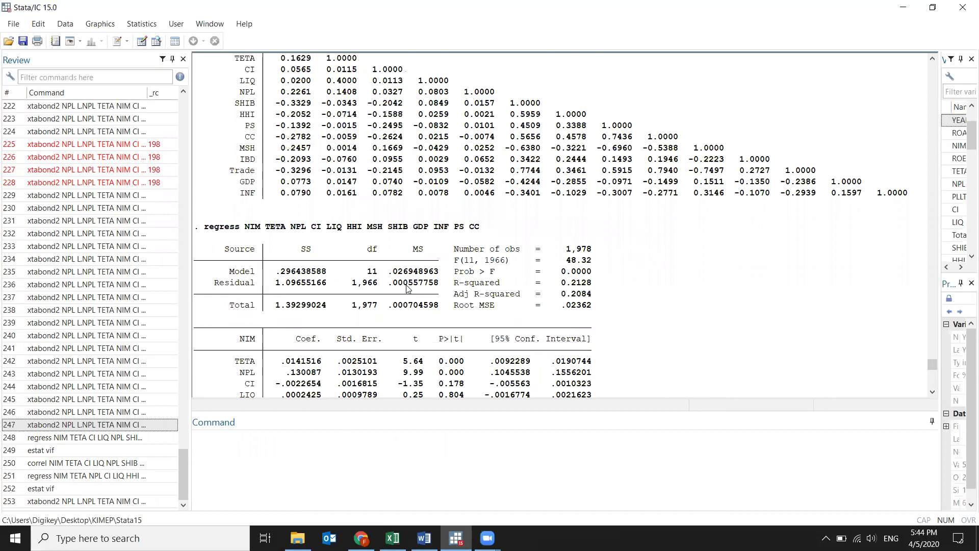
scroll(416, 295, down, 15)
scroll(426, 305, down, 7)
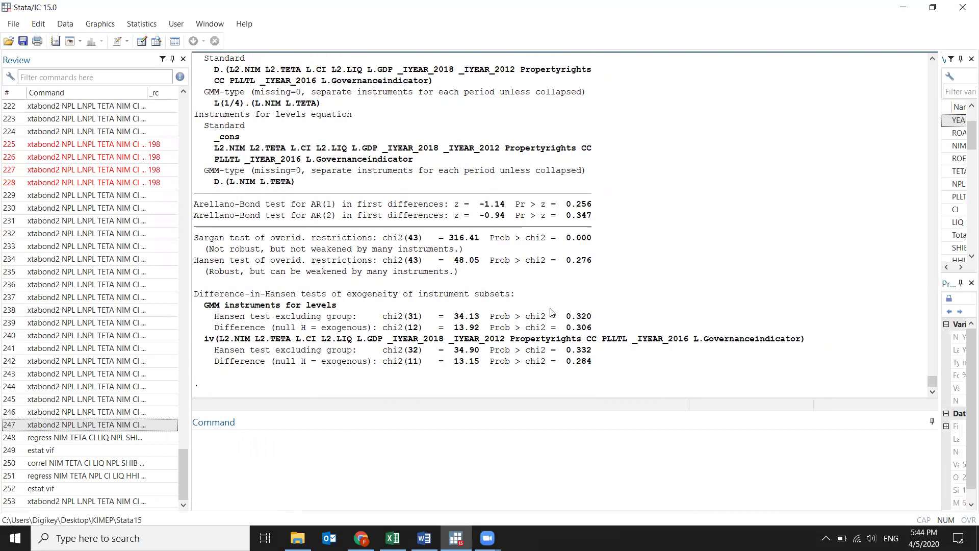
scroll(421, 197, up, 8)
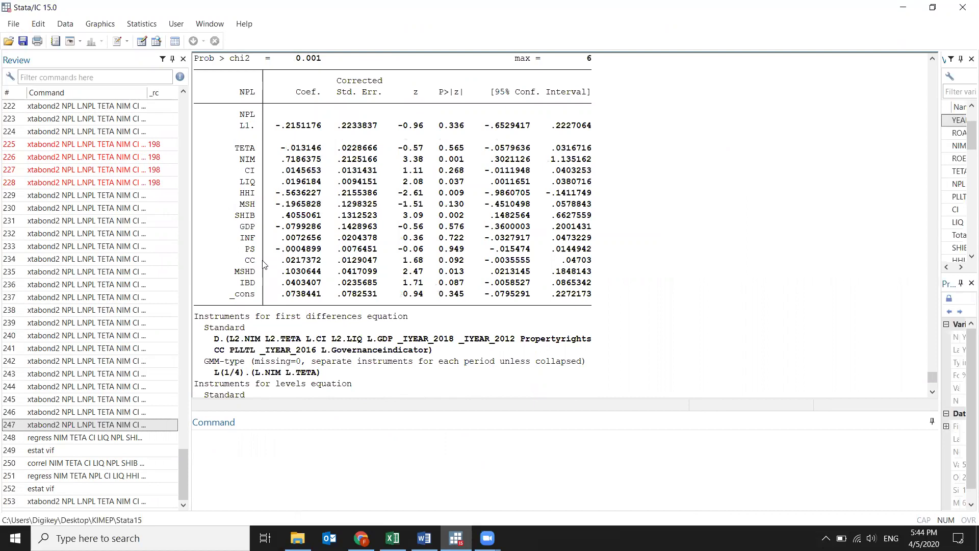
- Browse the earlier xtabond2 attempts in the command history and return to the most recent commands
scroll(65, 220, up, 5)
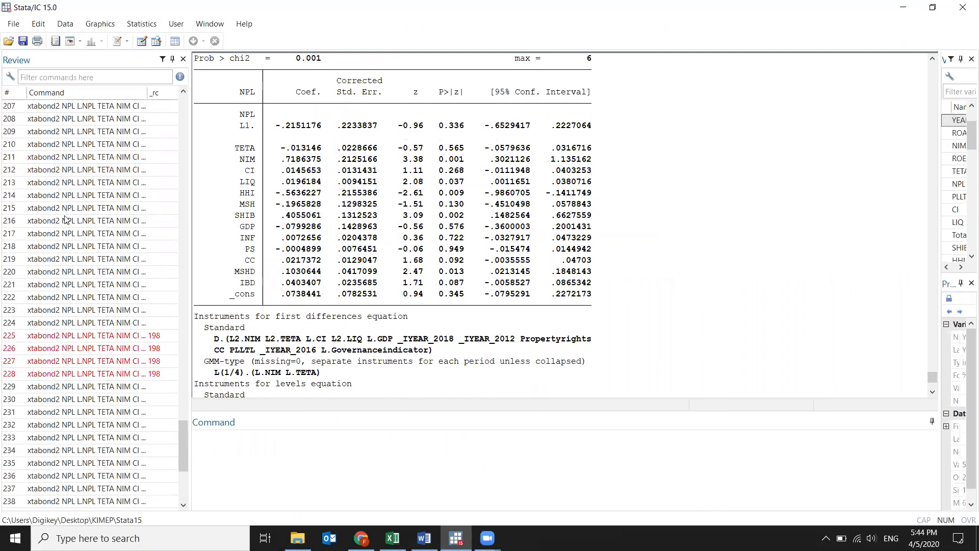
scroll(65, 221, up, 20)
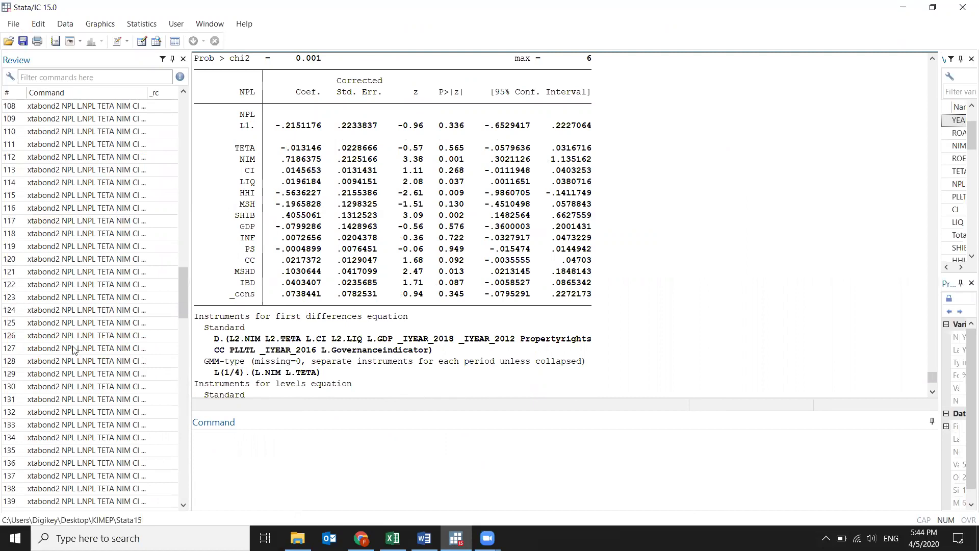
scroll(74, 350, down, 20)
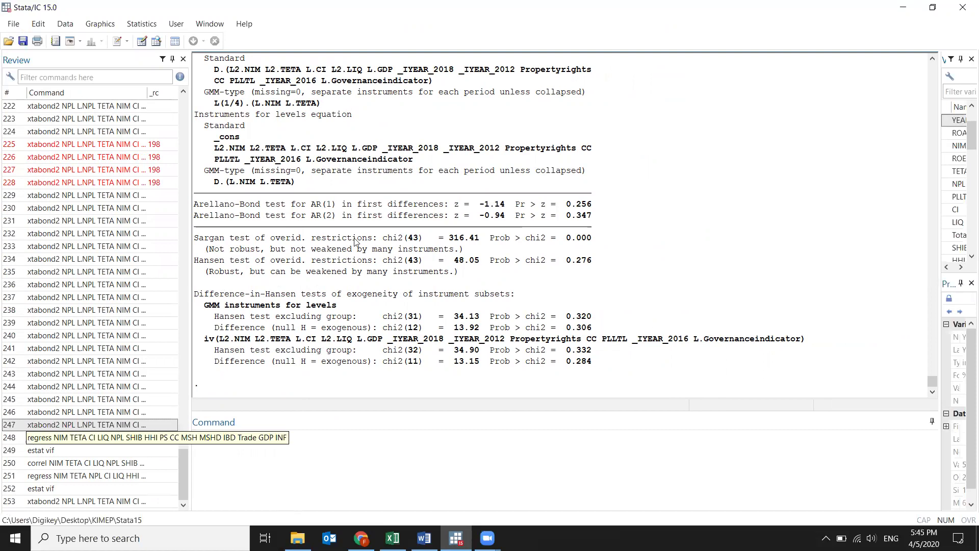
- Check the NPL model's coefficients and instruments against its AR, Sargan and Hansen tests, and look over the estimation header
scroll(412, 228, up, 2)
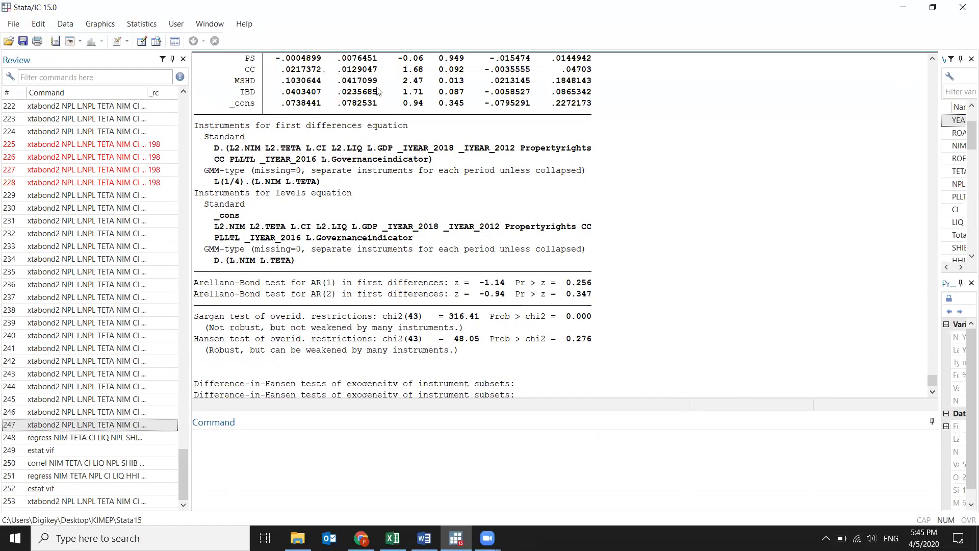
scroll(419, 152, down, 2)
scroll(434, 161, up, 5)
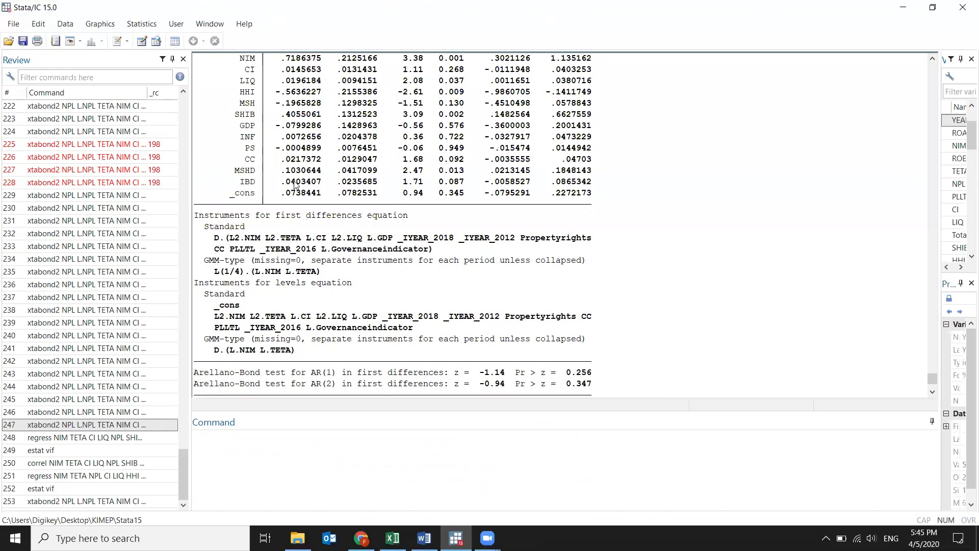
scroll(296, 194, up, 9)
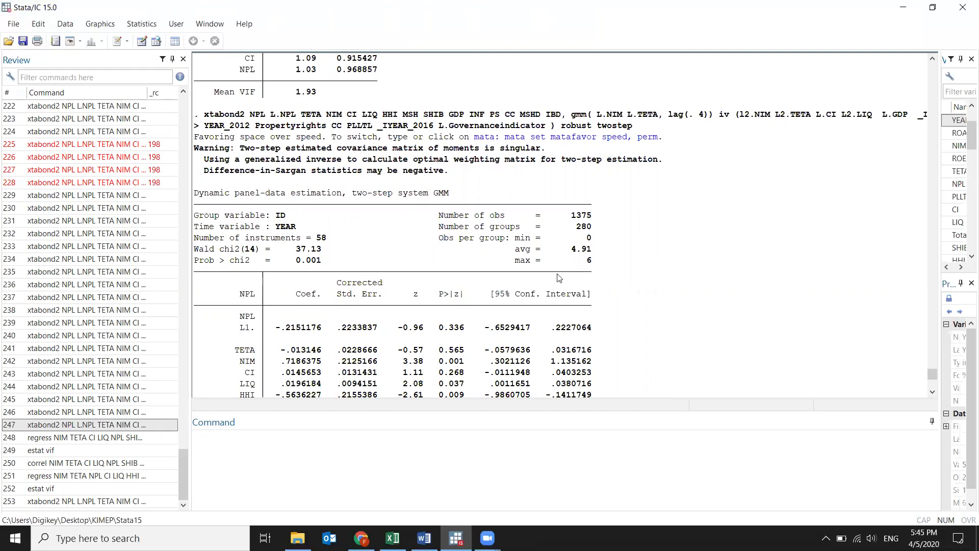
scroll(964, 19, up, 4)
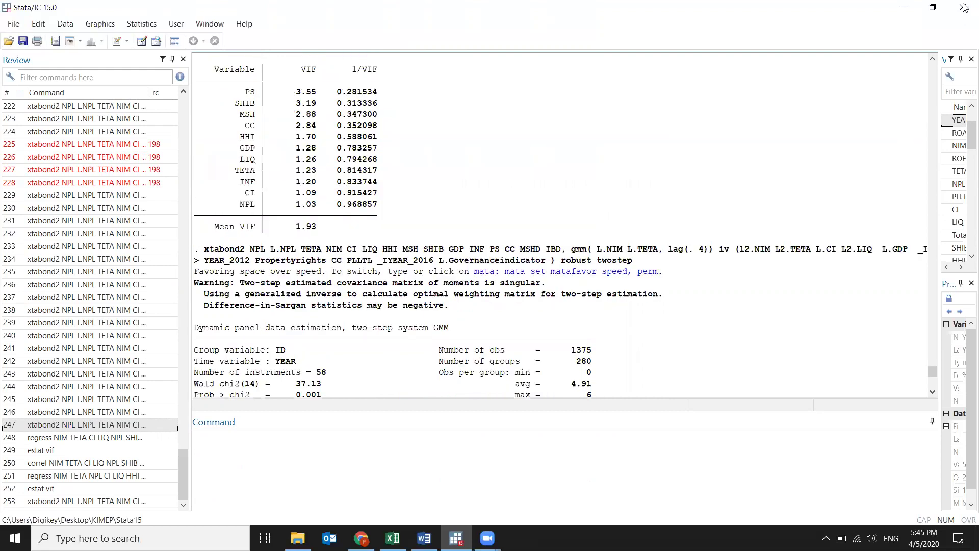
click(964, 7)
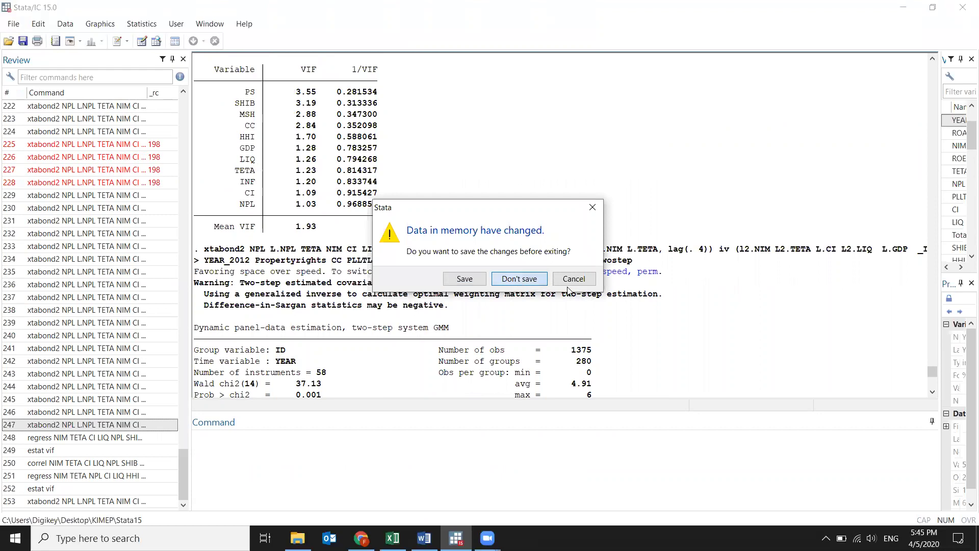
click(573, 279)
click(392, 305)
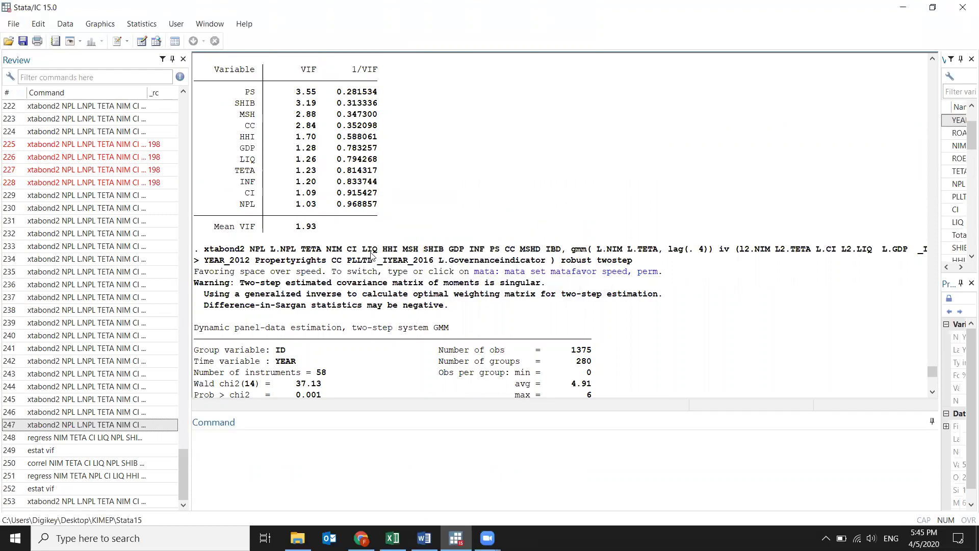
- Examine the NIM regressions, VIF tables and correlation matrix that precede the final GMM estimation in the results
scroll(374, 252, up, 10)
scroll(374, 252, down, 11)
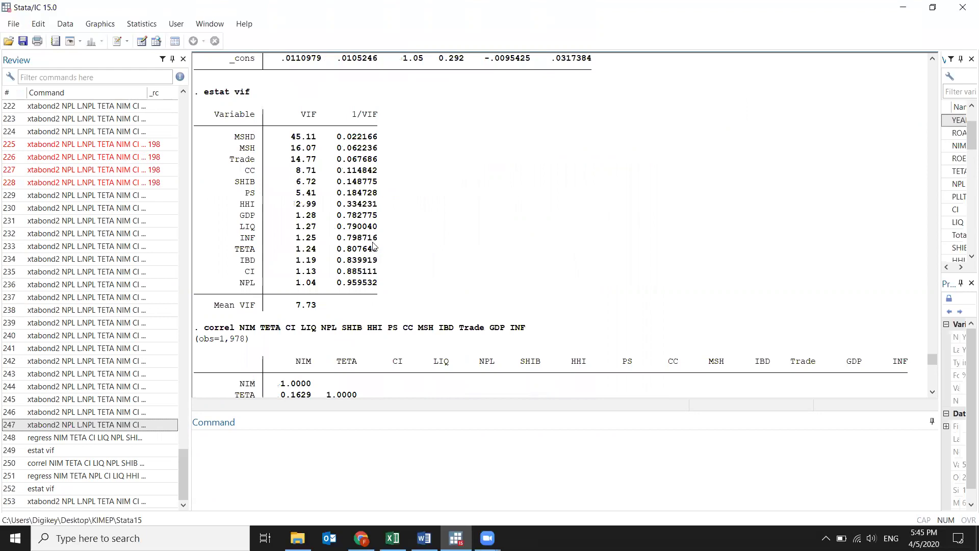
scroll(373, 246, up, 15)
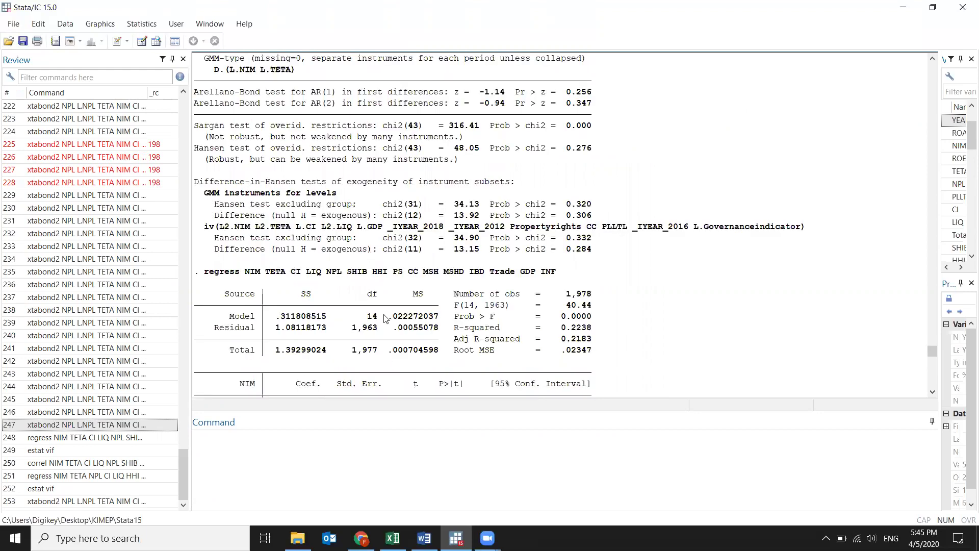
scroll(385, 318, down, 15)
scroll(388, 319, down, 12)
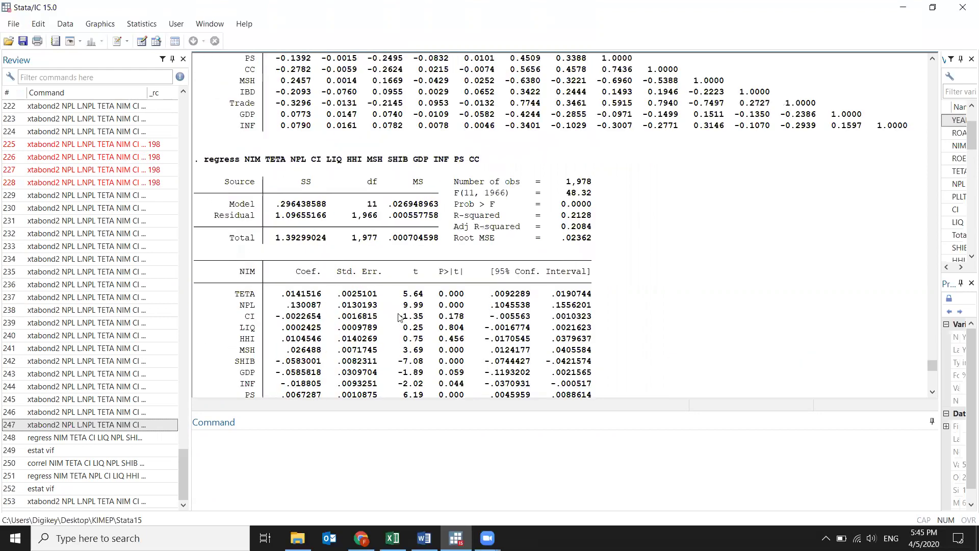
scroll(400, 317, down, 15)
scroll(429, 271, down, 7)
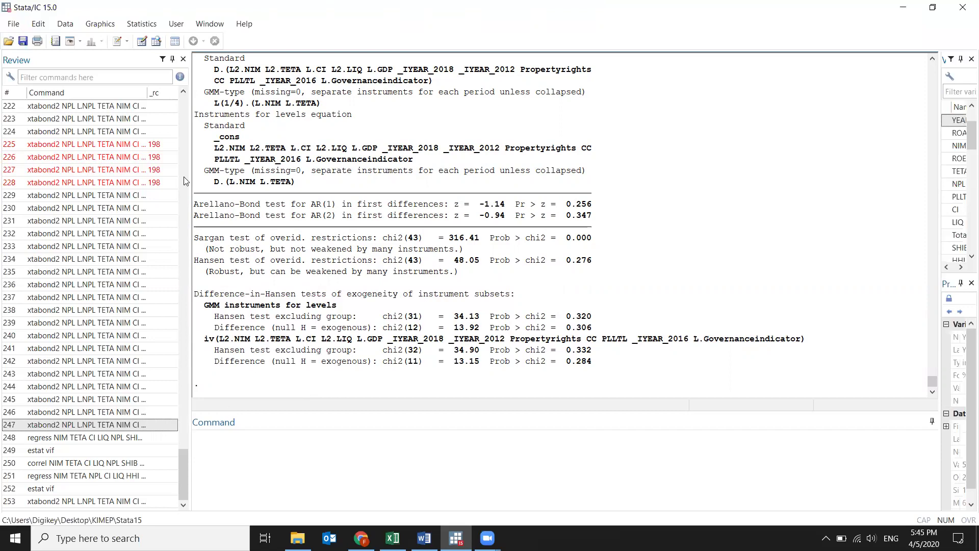
- Look through the command history from the initial Excel import to the latest xtabond2 command
scroll(184, 177, up, 2)
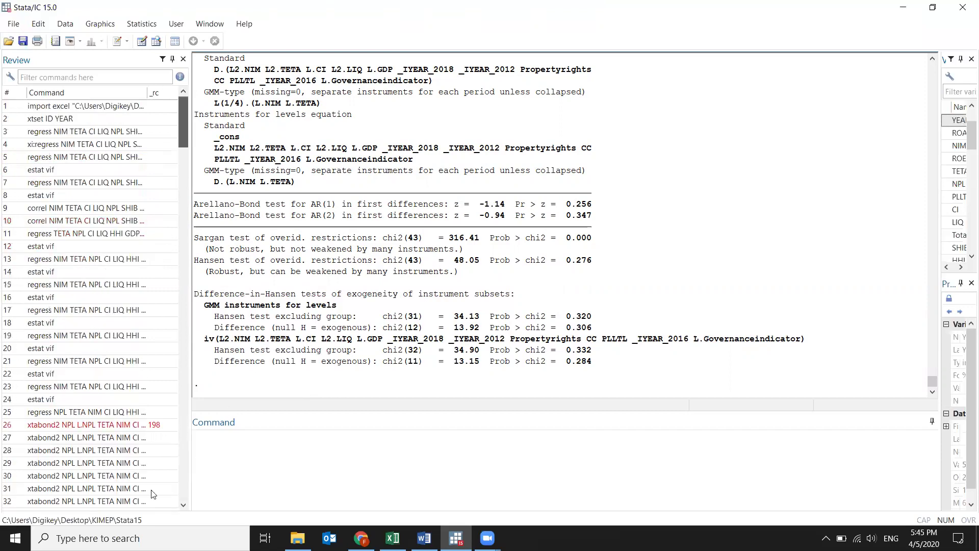
scroll(153, 495, up, 3)
scroll(151, 434, down, 5)
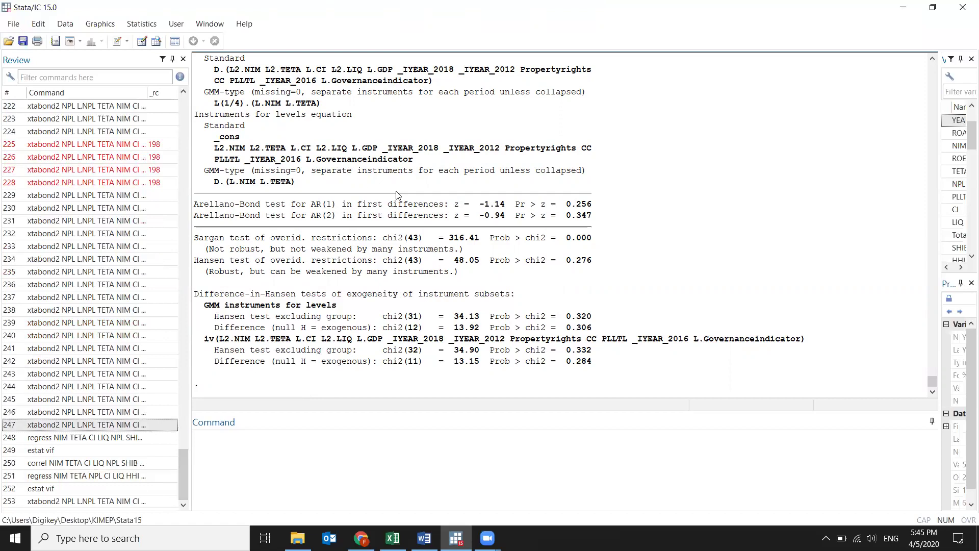
- Show the desktop and switch to the April 5 thDATA workbook in Excel, declining to reopen it
mouse_move(487, 538)
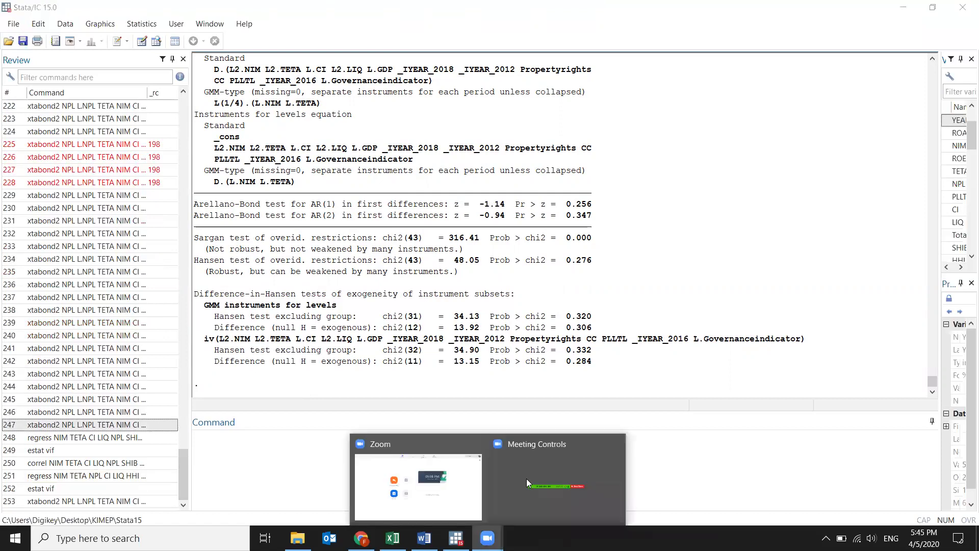
mouse_move(518, 479)
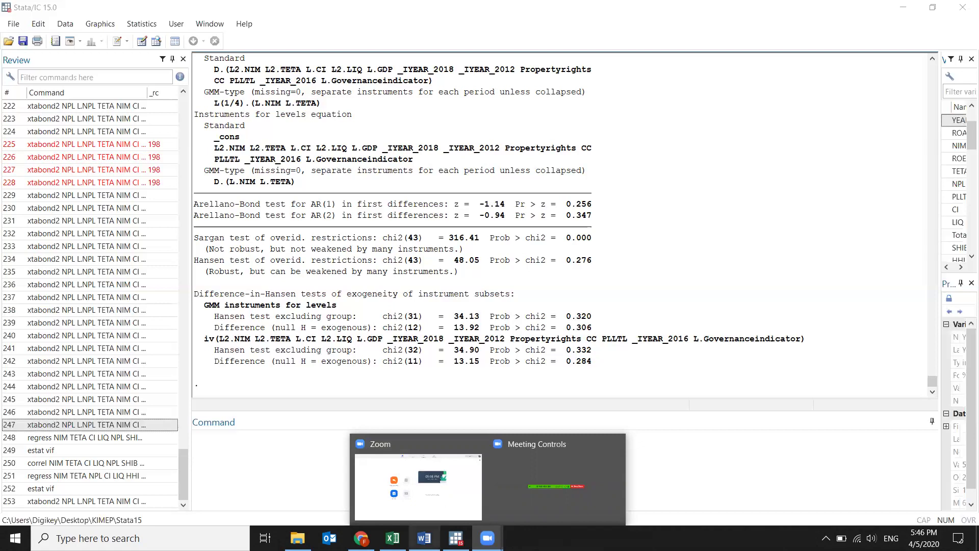
key(super+d)
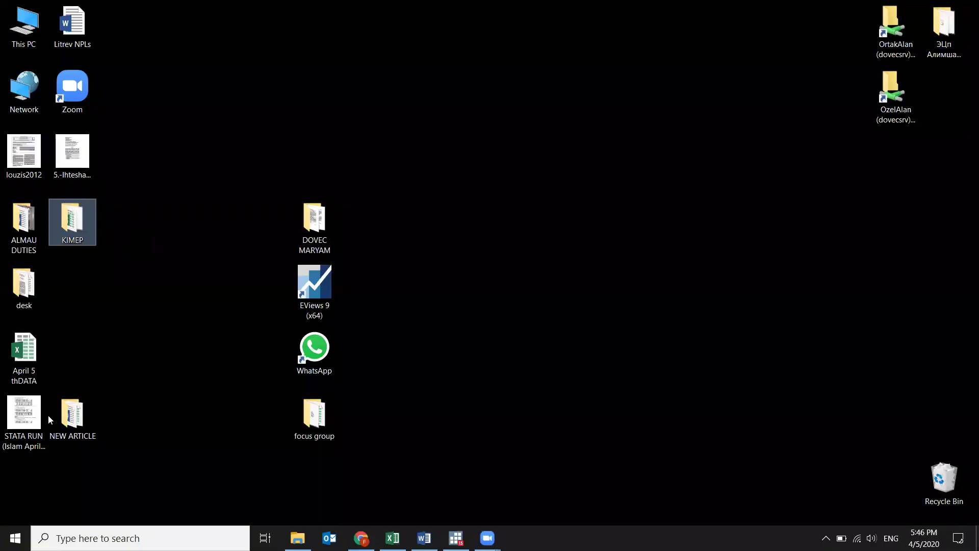
double_click(31, 362)
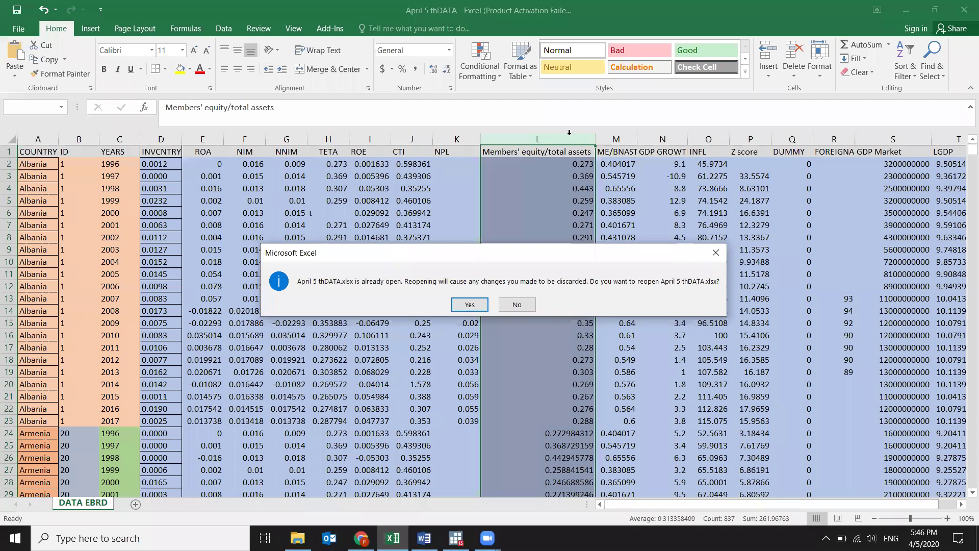
click(518, 304)
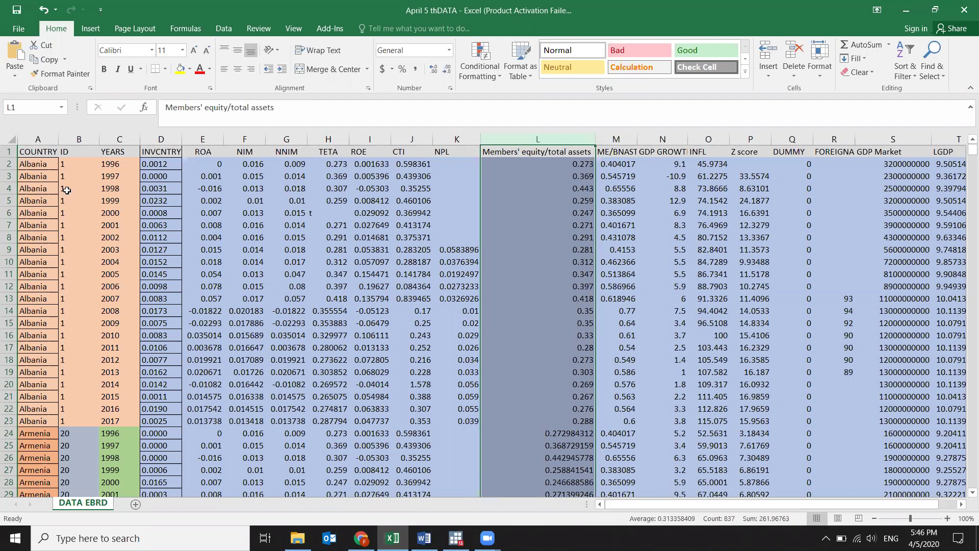
- Review the country-year panel data on the DATA EBRD sheet and highlight the first Albania rows from ROA across to ME/BNAST
scroll(67, 189, down, 10)
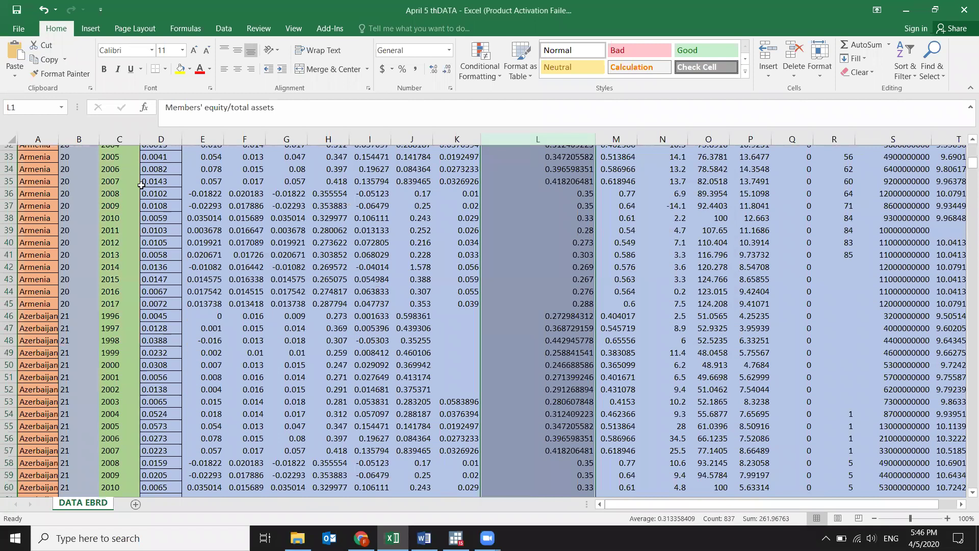
scroll(141, 186, up, 10)
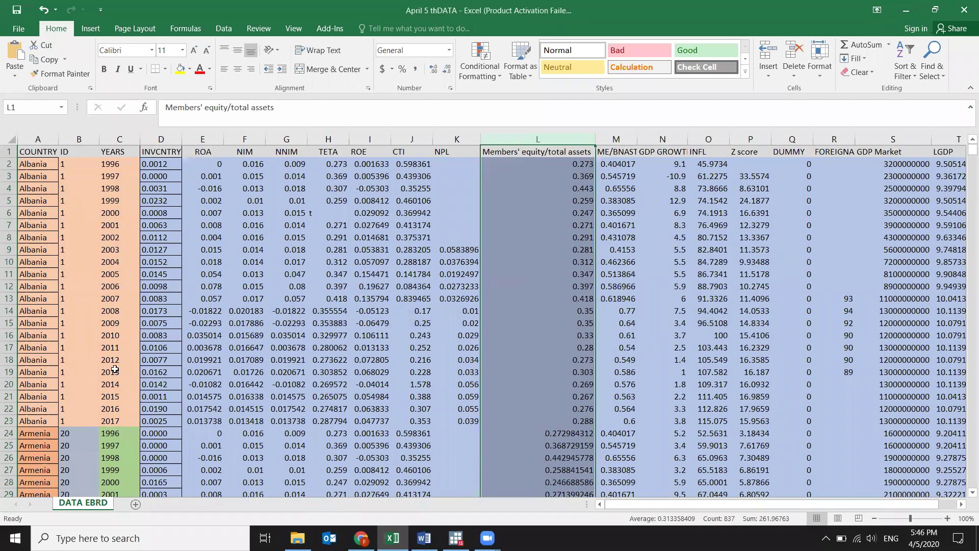
scroll(115, 370, down, 18)
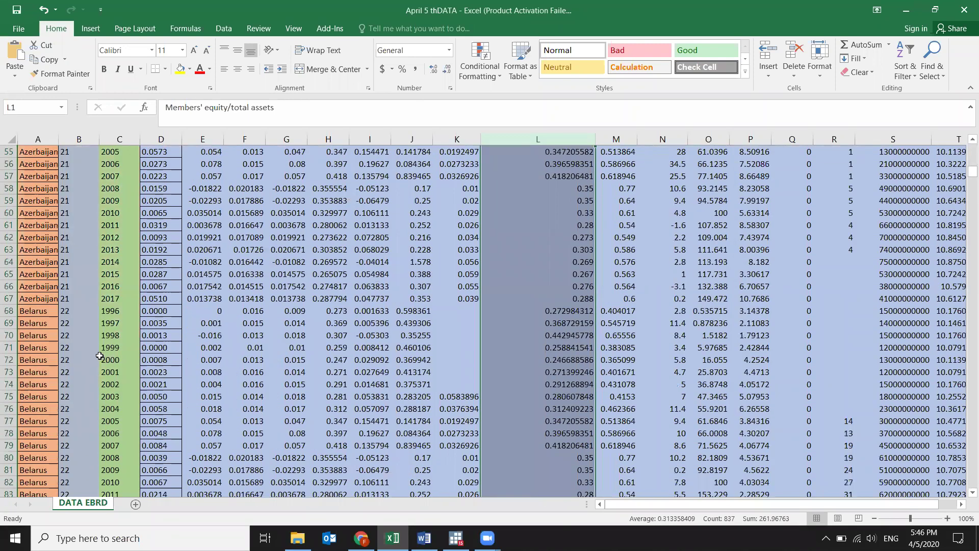
scroll(100, 356, down, 20)
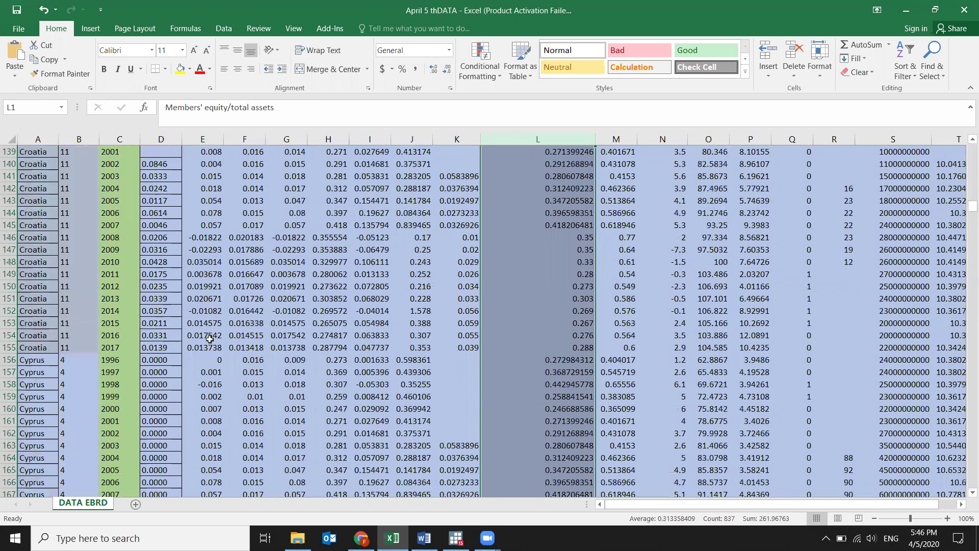
scroll(210, 339, up, 20)
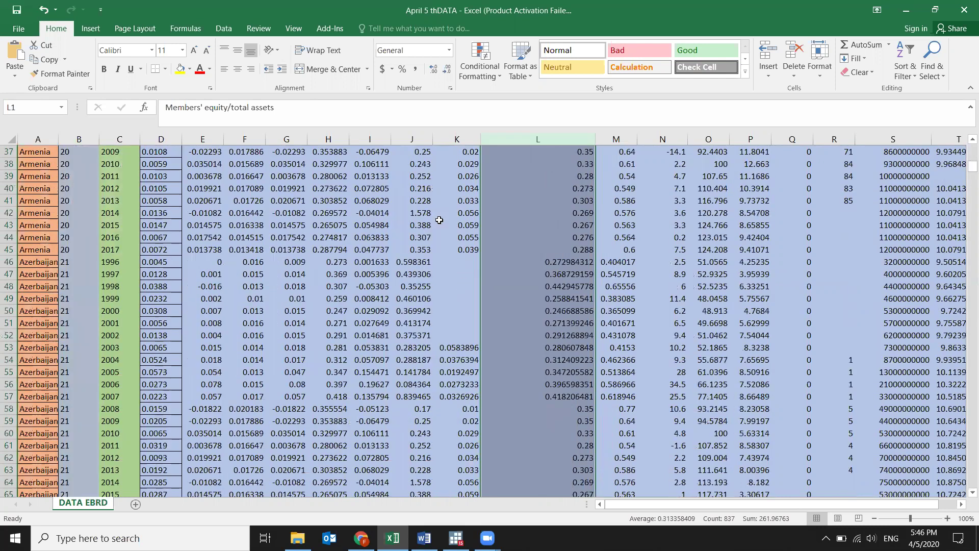
scroll(439, 220, up, 12)
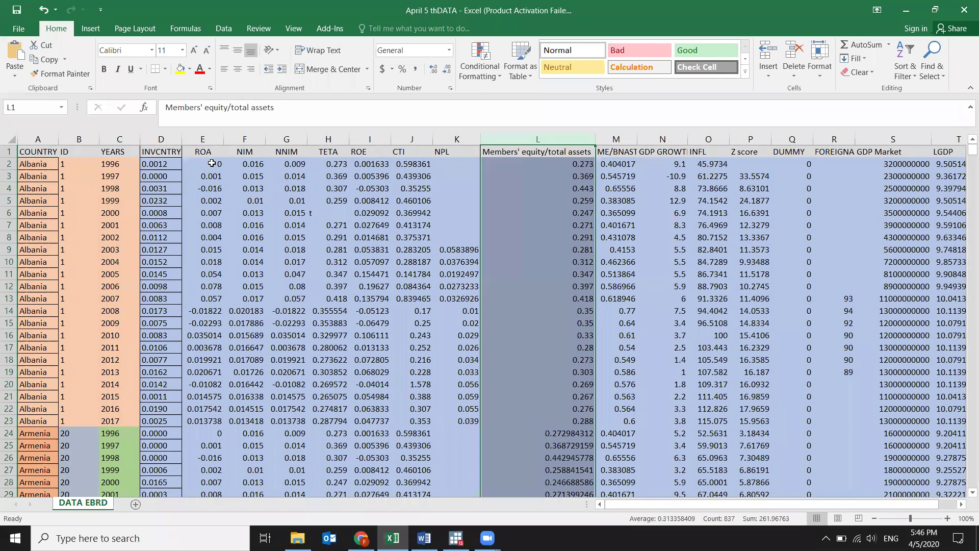
drag(203, 164, 471, 280)
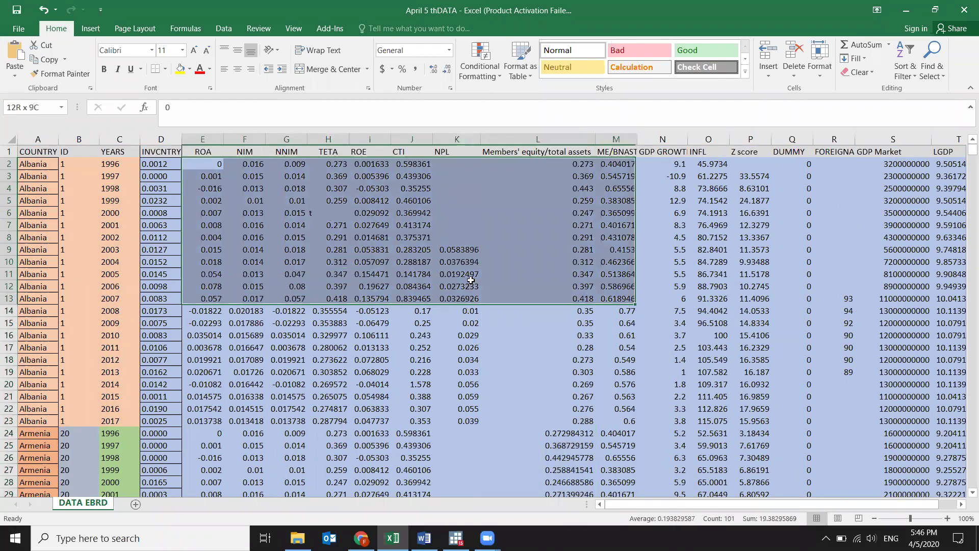
- Compare the ROA and NIM values by year across the Albania, Armenia and Azerbaijan rows
click(211, 178)
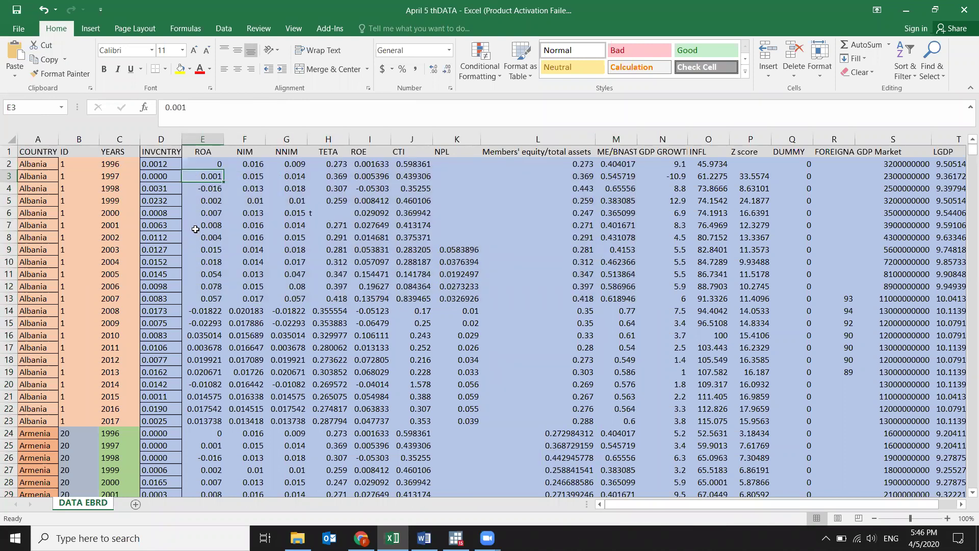
click(254, 163)
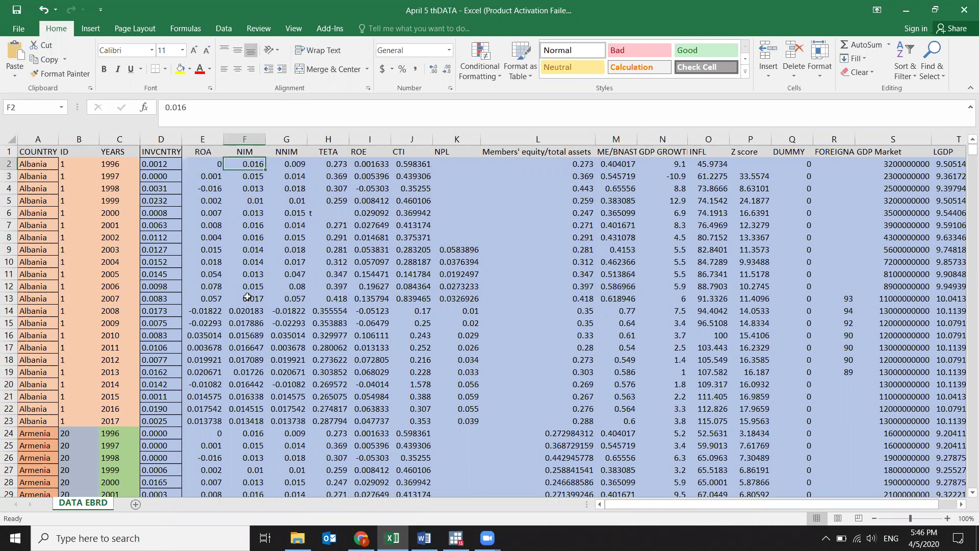
scroll(257, 408, down, 1)
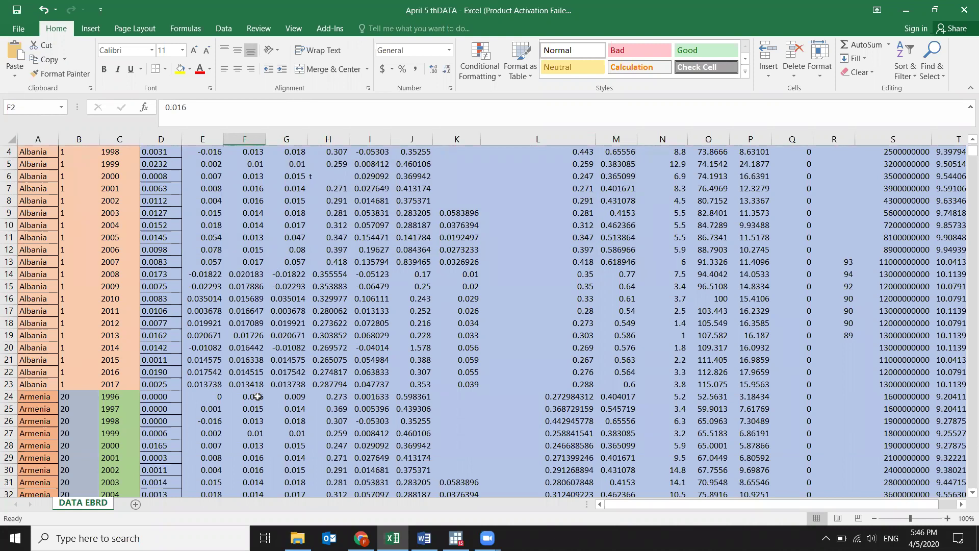
click(257, 400)
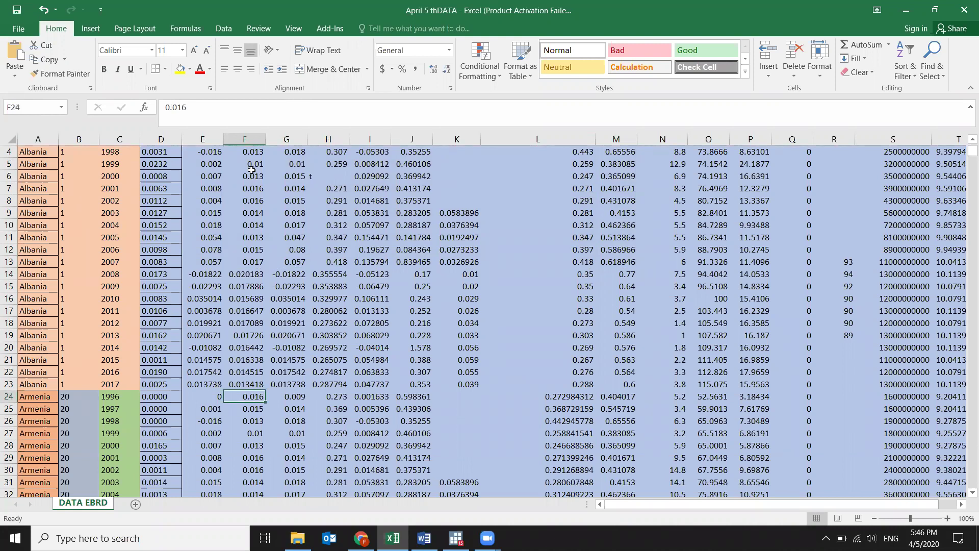
scroll(255, 166, up, 1)
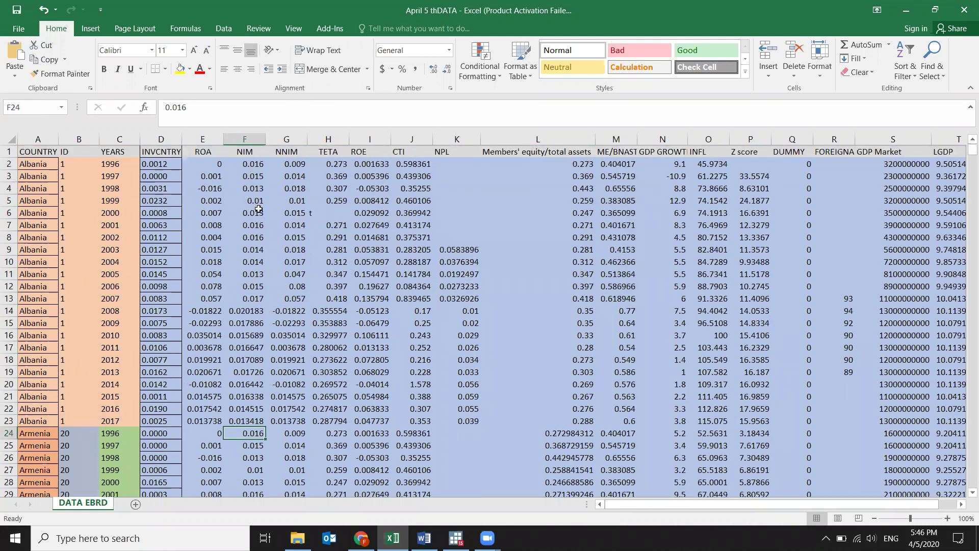
scroll(258, 213, down, 4)
scroll(258, 212, down, 4)
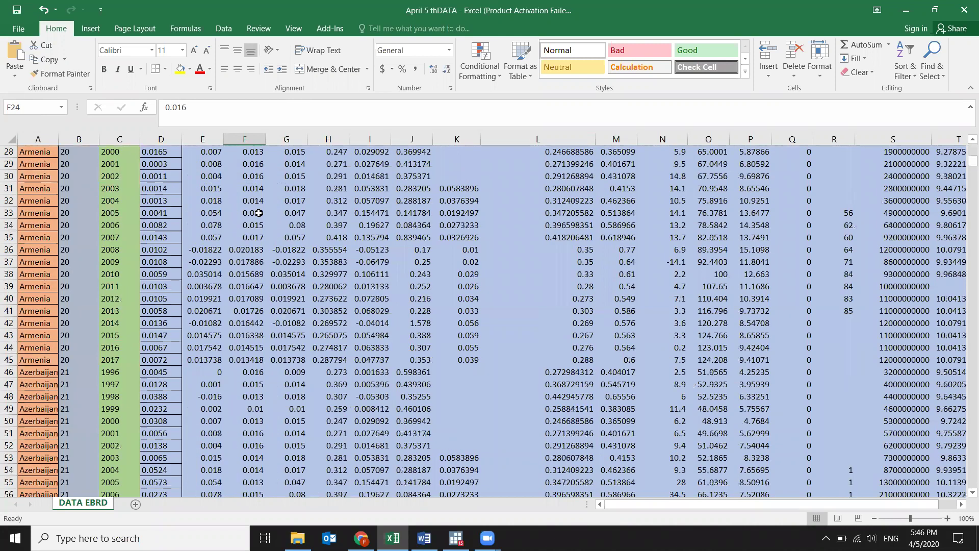
scroll(258, 214, up, 8)
- Highlight the Albania rows from COUNTRY across to the ROA and NIM columns to show one country's block
drag(46, 163, 268, 427)
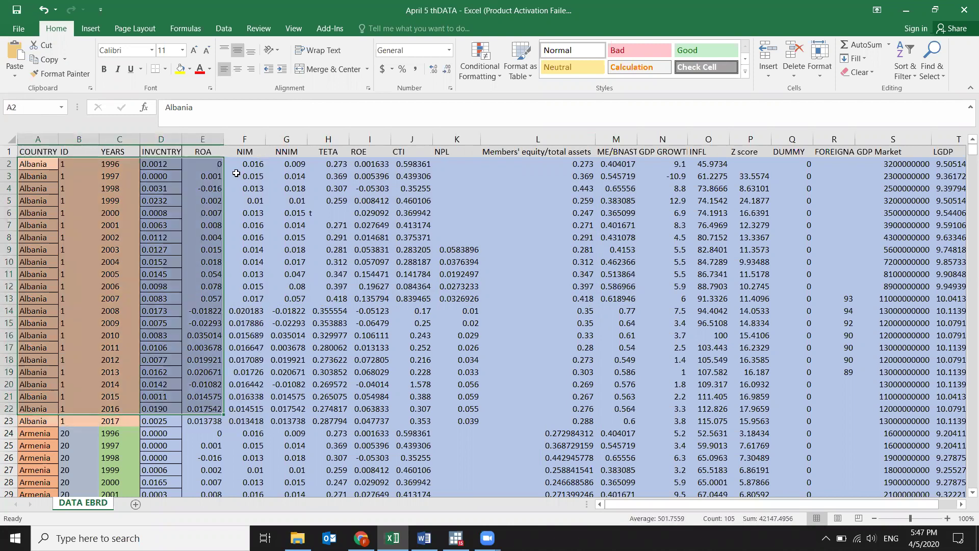
drag(244, 164, 38, 411)
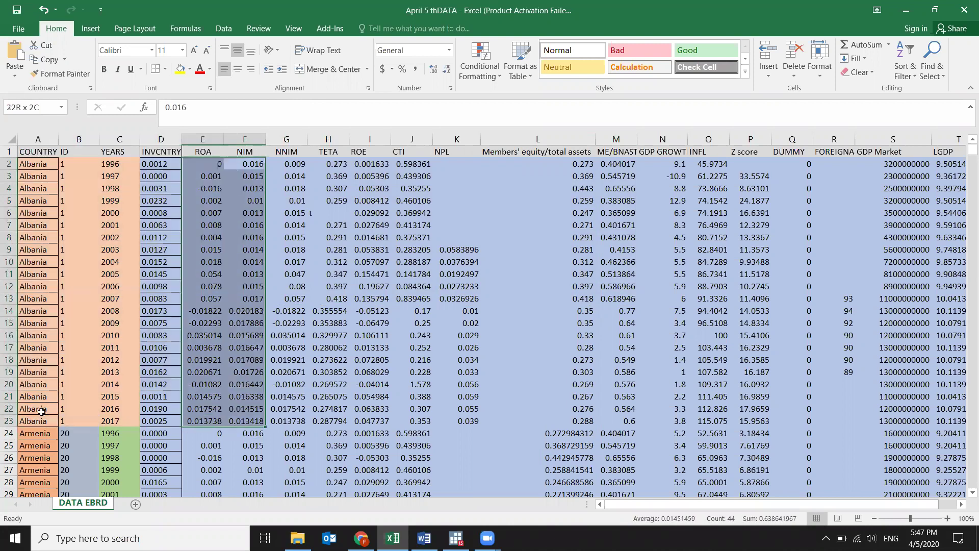
drag(219, 506, 199, 497)
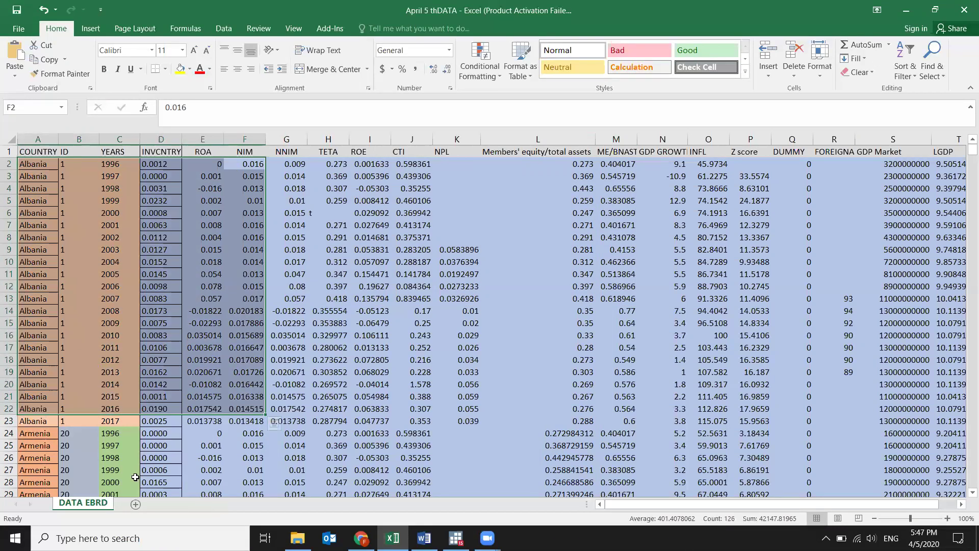
- Switch to Chrome, search for WORLDBANK DATA and open the World Bank Open Data site
key(alt+Tab)
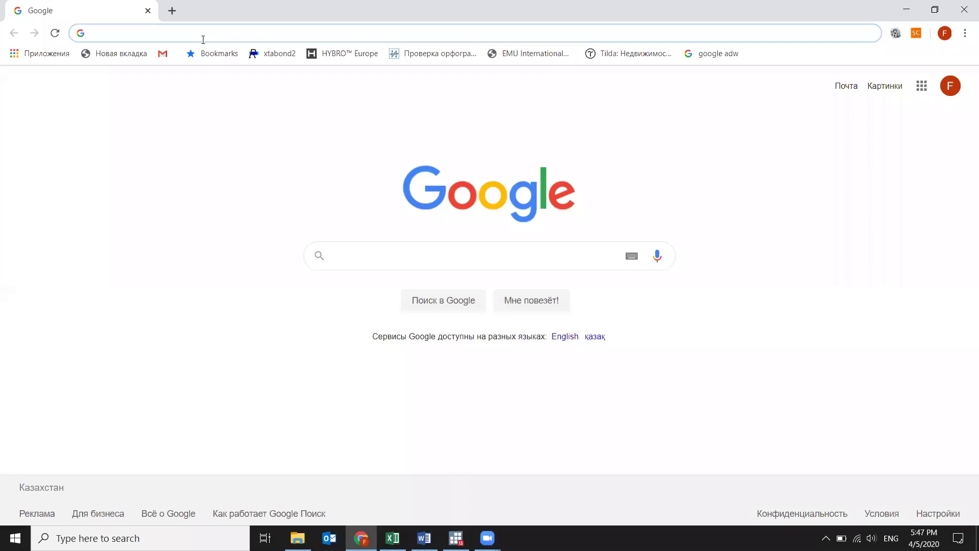
text(worLDBANK DATA)
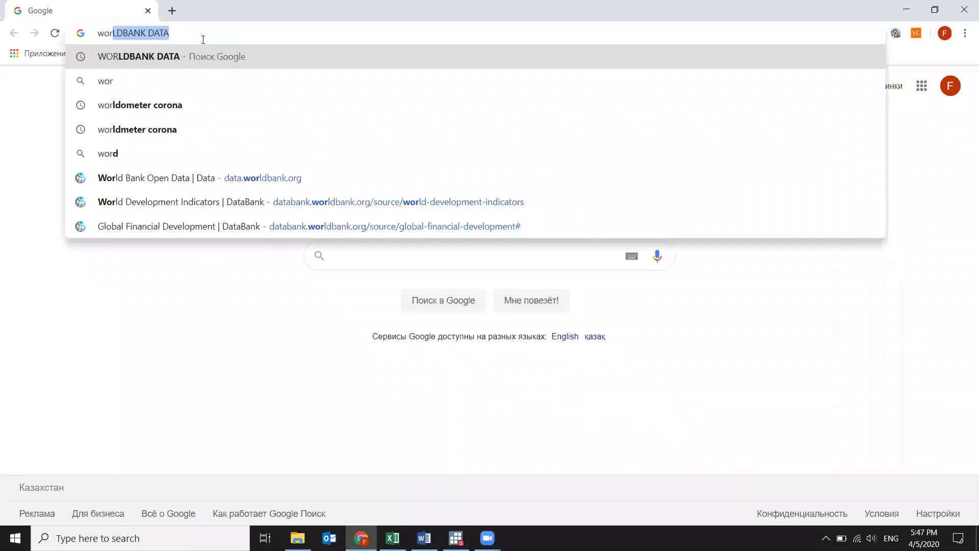
key(Return)
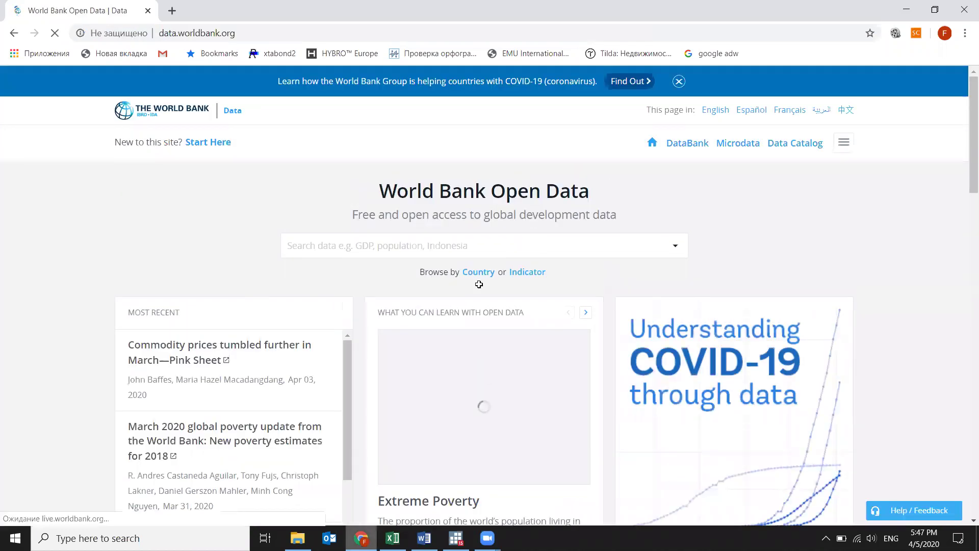
- Return to the Excel workbook and review the INVCNTRY, ROA and NIM columns for Albania and Armenia
key(alt+Tab)
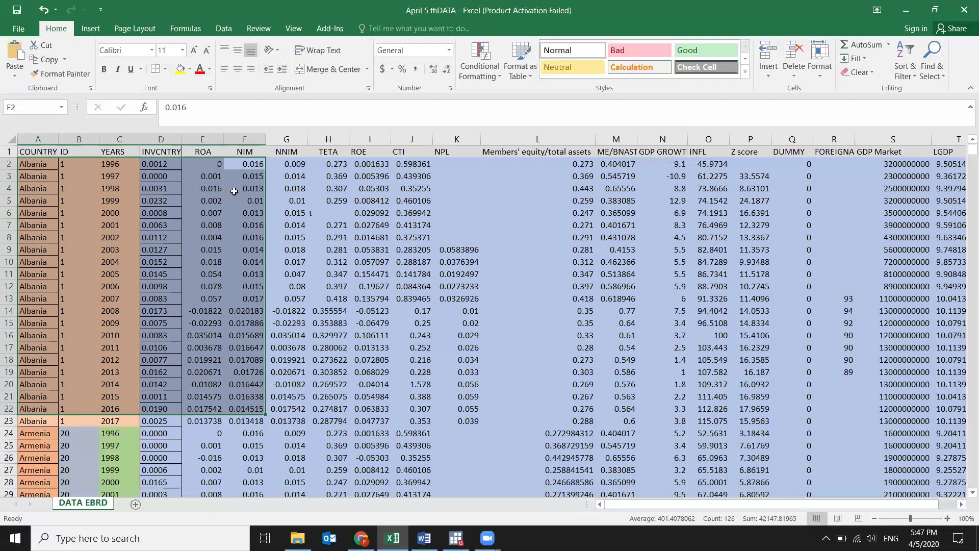
click(203, 177)
click(158, 163)
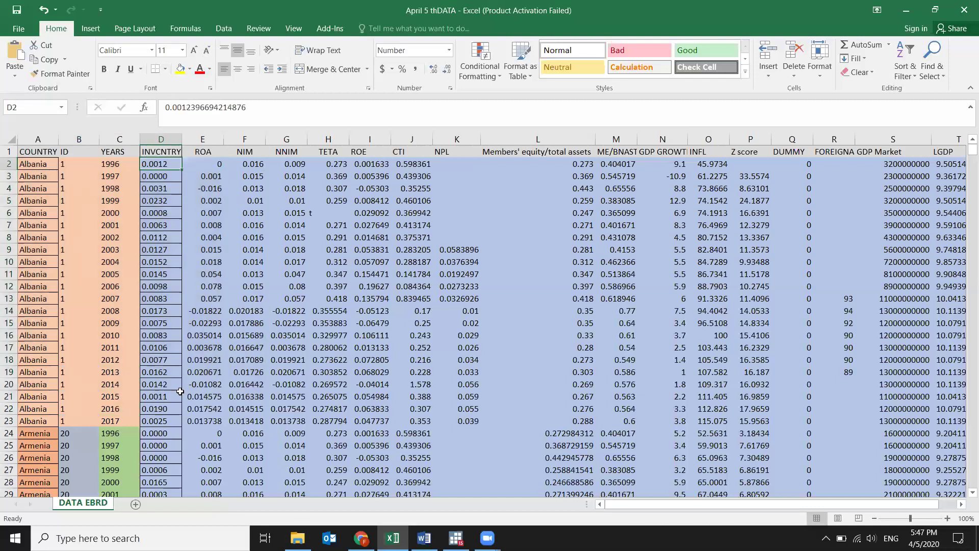
click(167, 447)
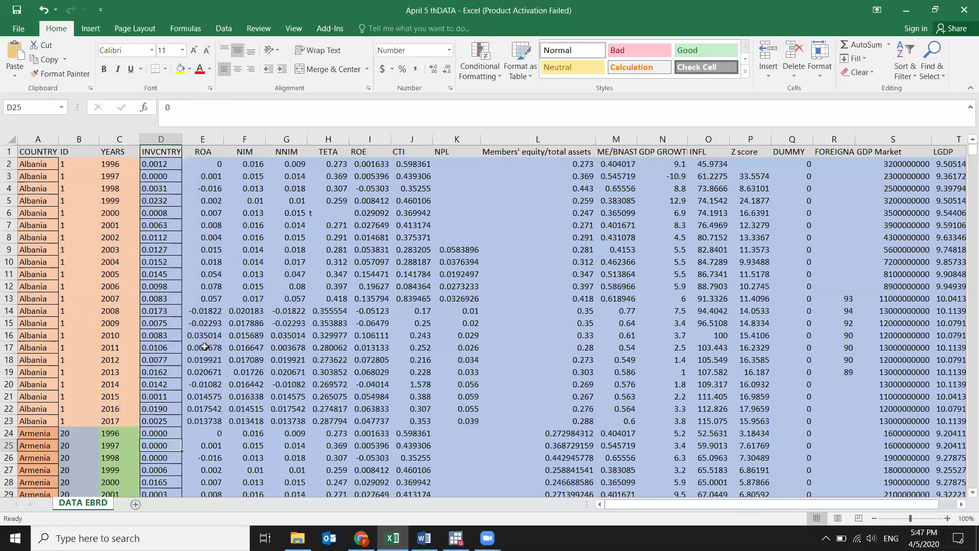
scroll(179, 229, down, 8)
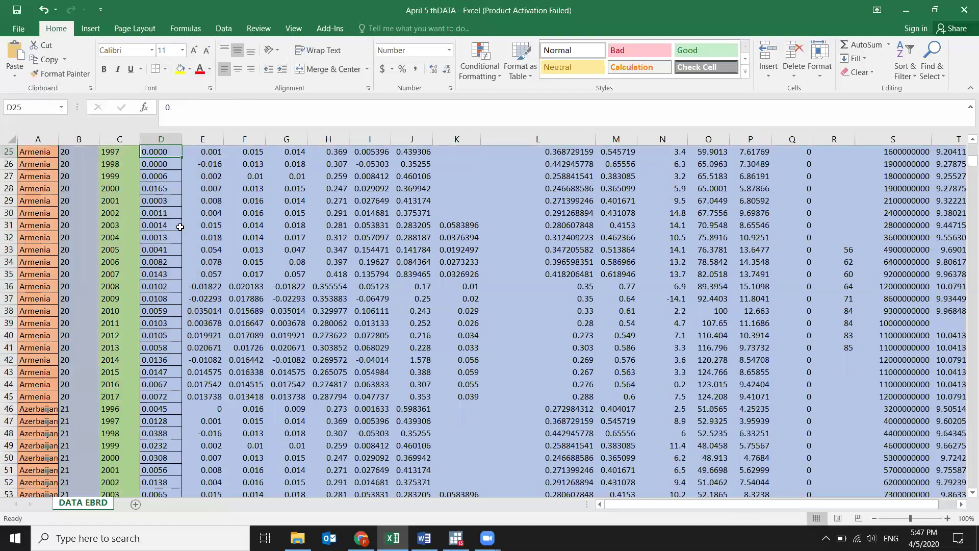
scroll(230, 163, up, 8)
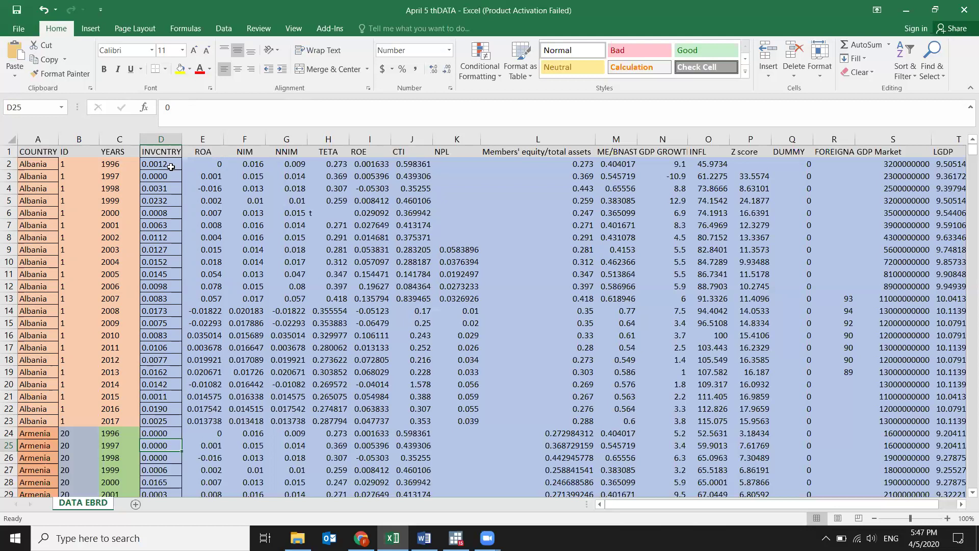
key(ctrl+Home)
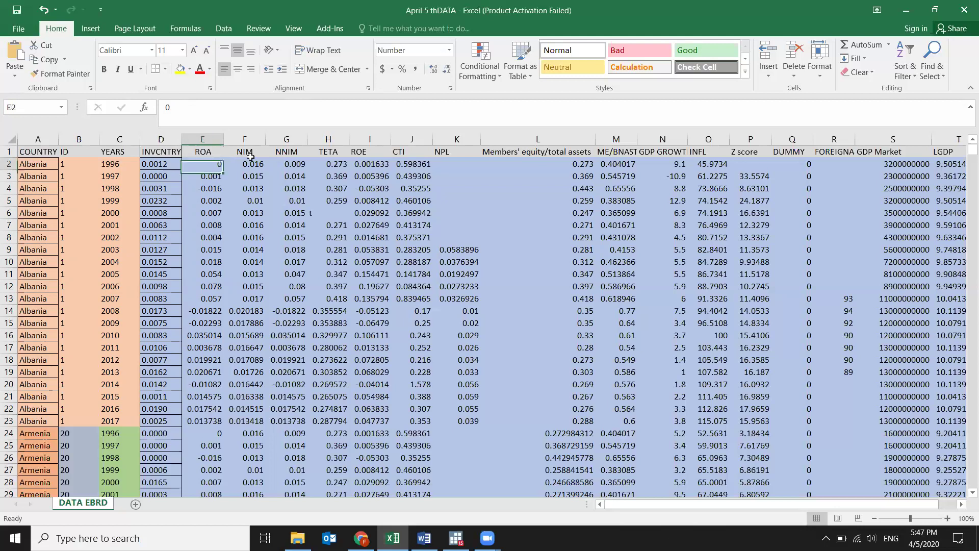
key(Right)
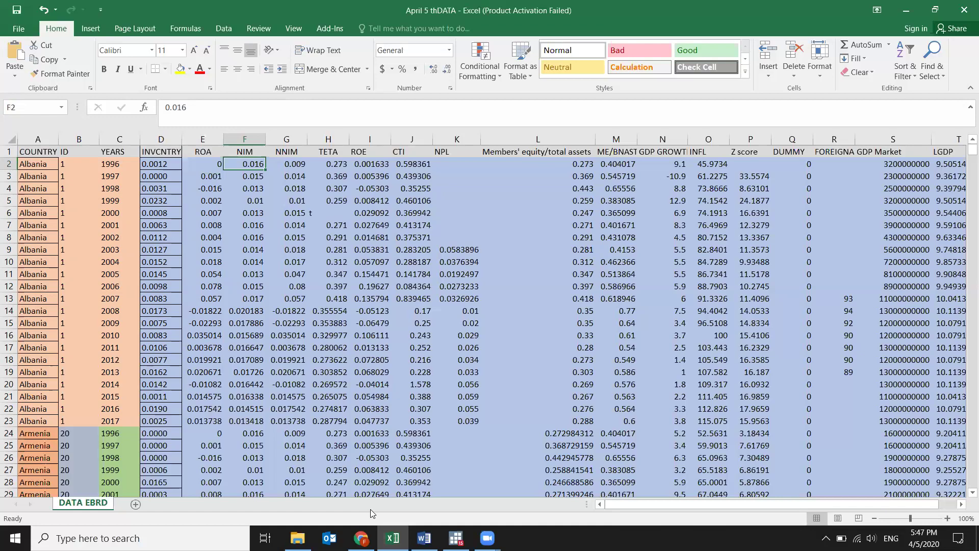
- Switch back to Chrome and open the World Development Indicators database in the World Bank DataBank
key(alt+Tab)
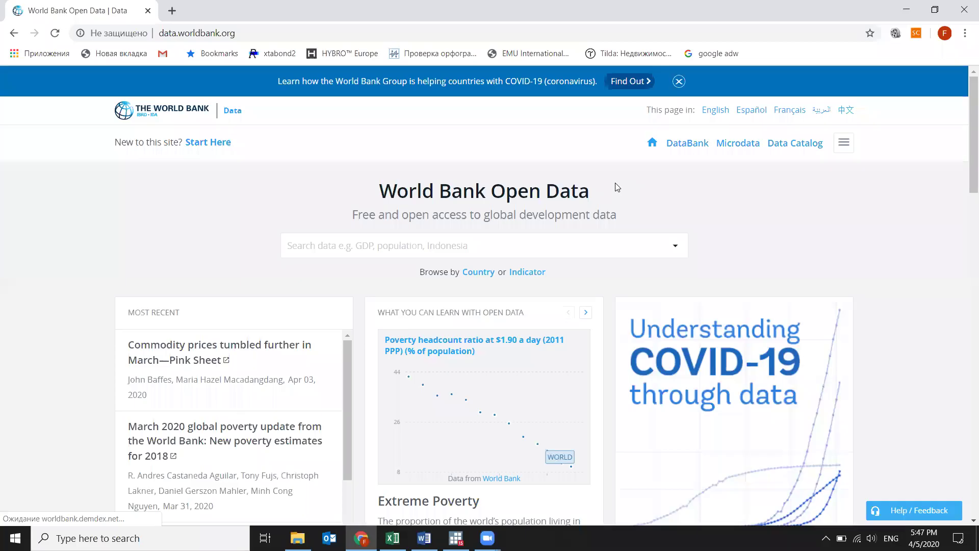
click(678, 144)
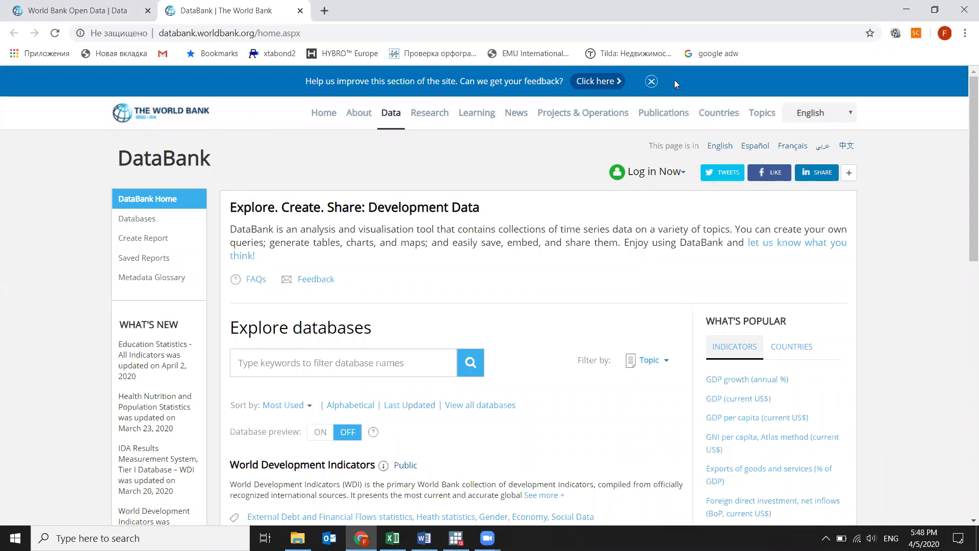
click(314, 465)
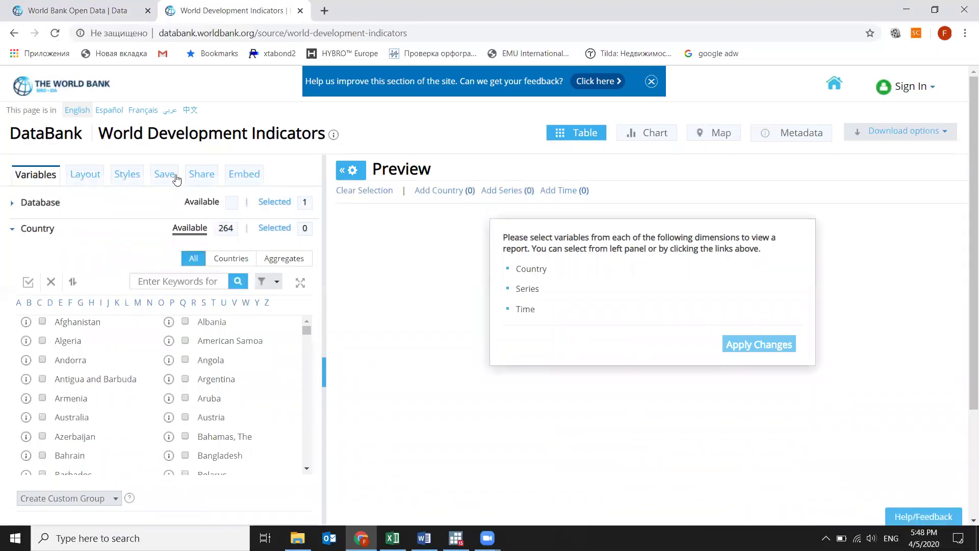
- Filter the database list by FIN and change the database to Global Financial Development, accepting the loss of current selections
click(42, 205)
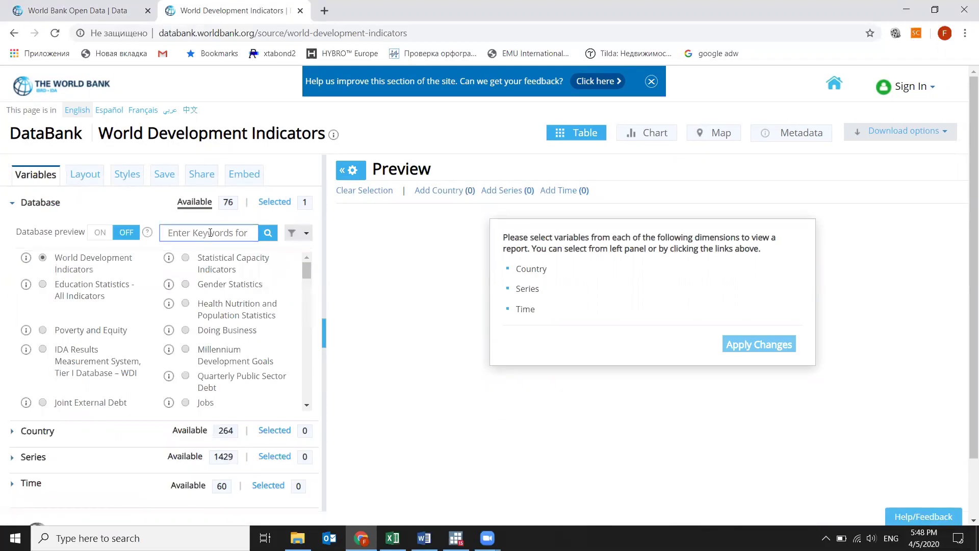
click(210, 232)
text(FIN)
key(Return)
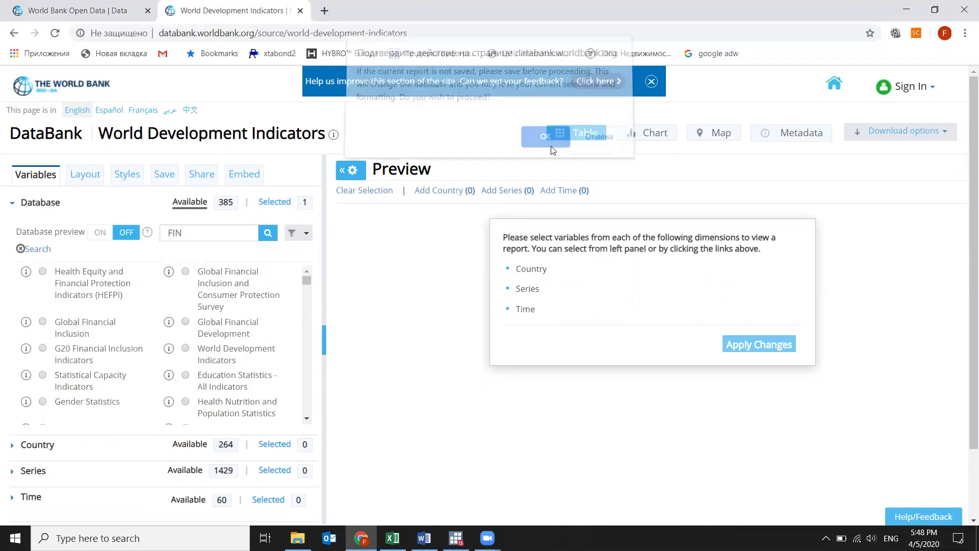
key(Return)
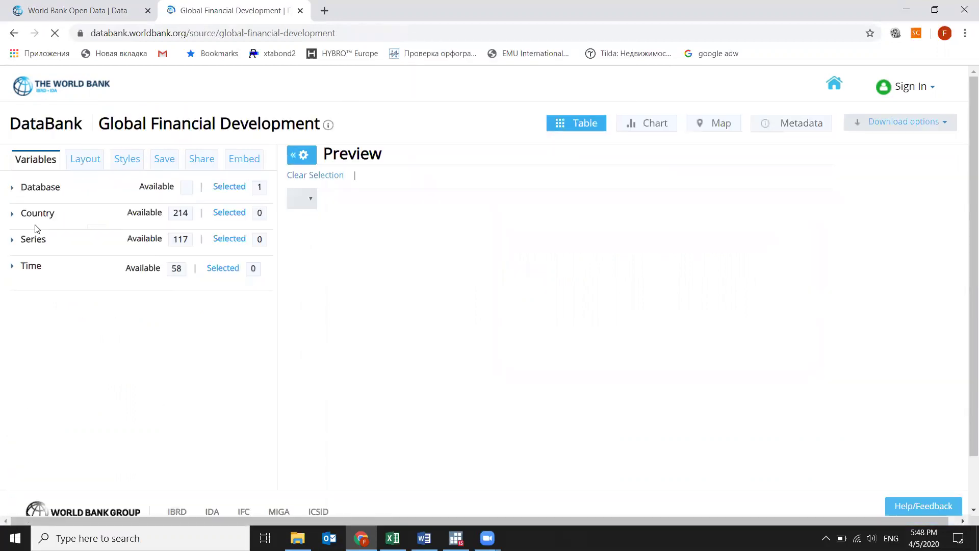
- Find and select Albania and Armenia as the countries, using the keywords ALB and ARM
click(39, 217)
click(154, 245)
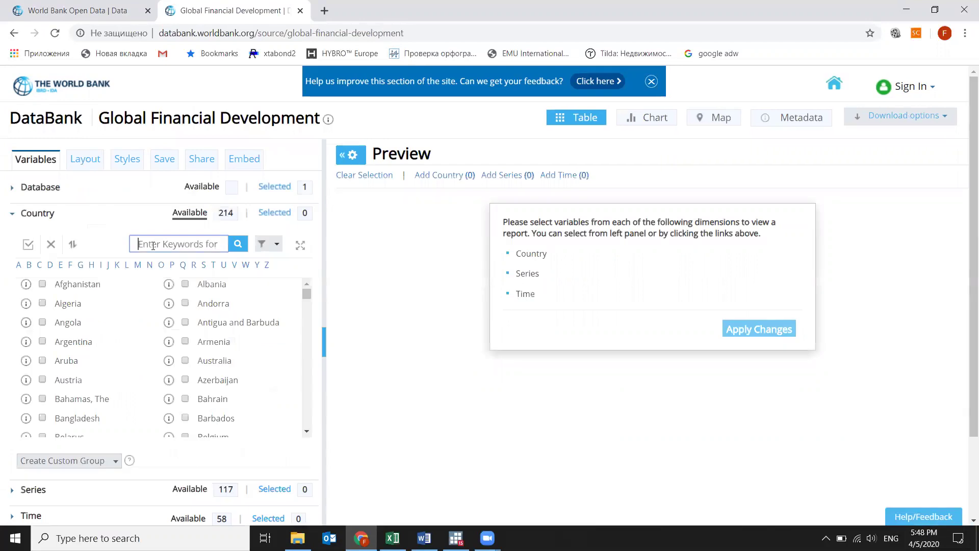
text(ALB)
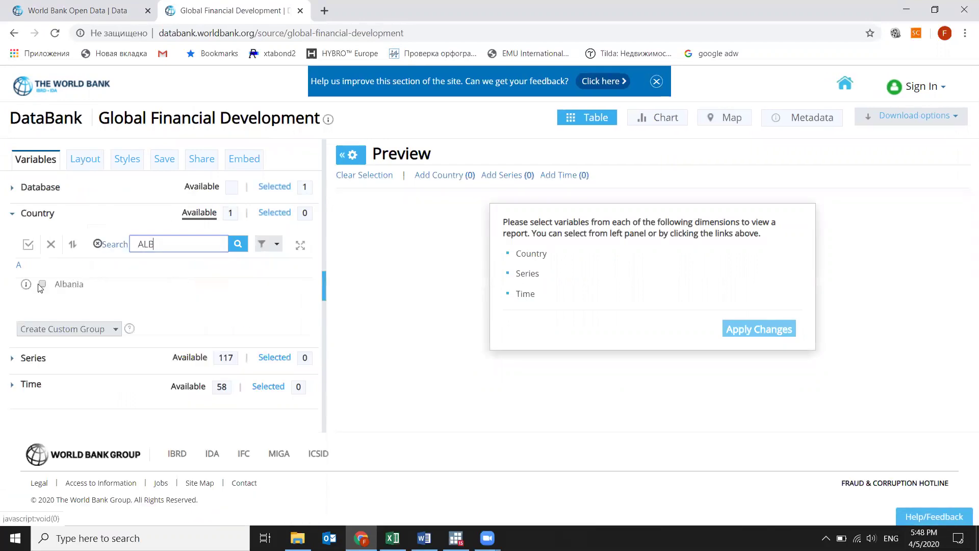
click(42, 284)
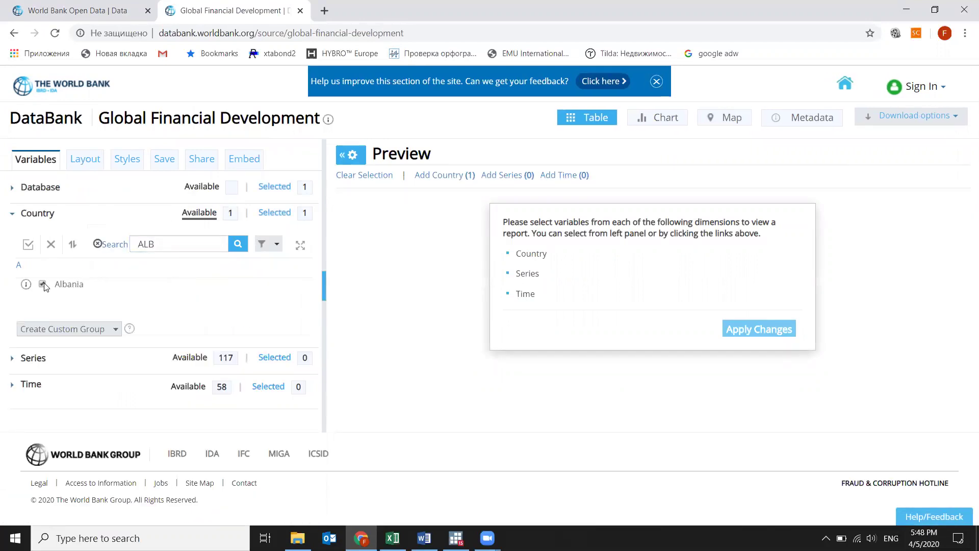
double_click(146, 244)
text(ARM)
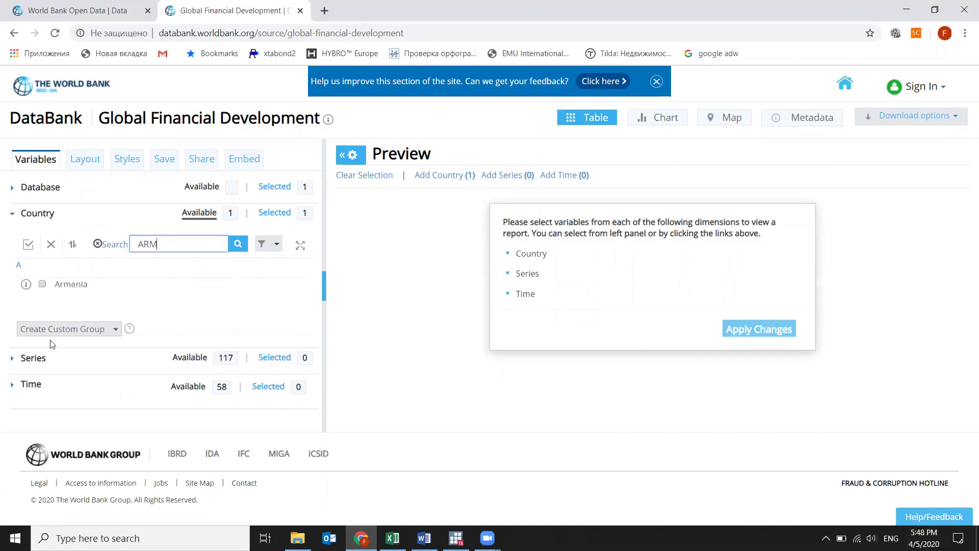
key(Return)
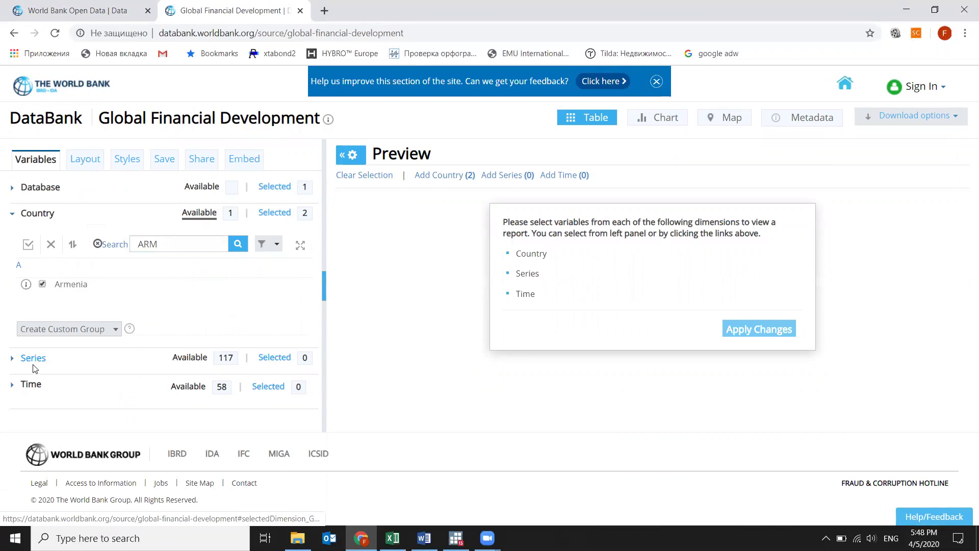
- Select the series Bank capital to total assets (%), Bank cost to income ratio (%) and Bank net interest margin (%)
click(35, 359)
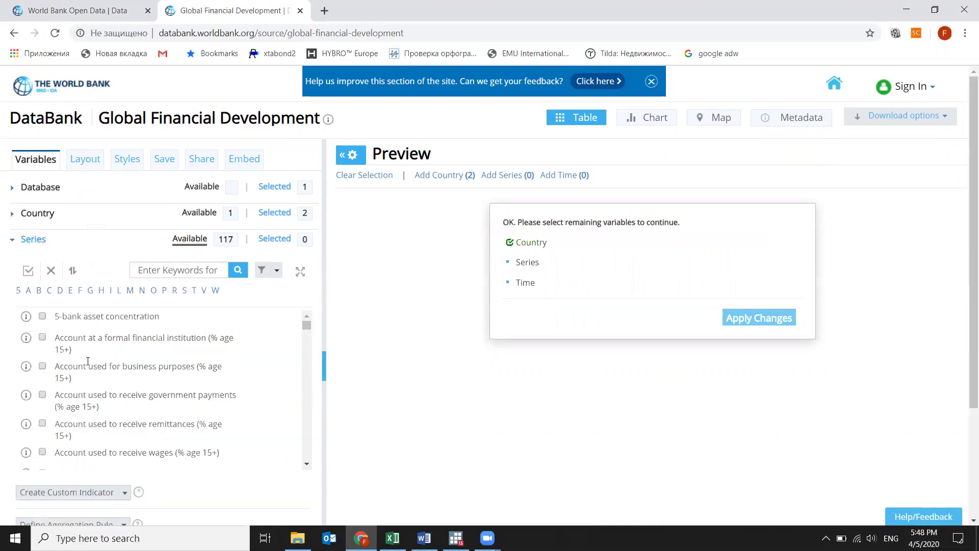
scroll(63, 411, down, 3)
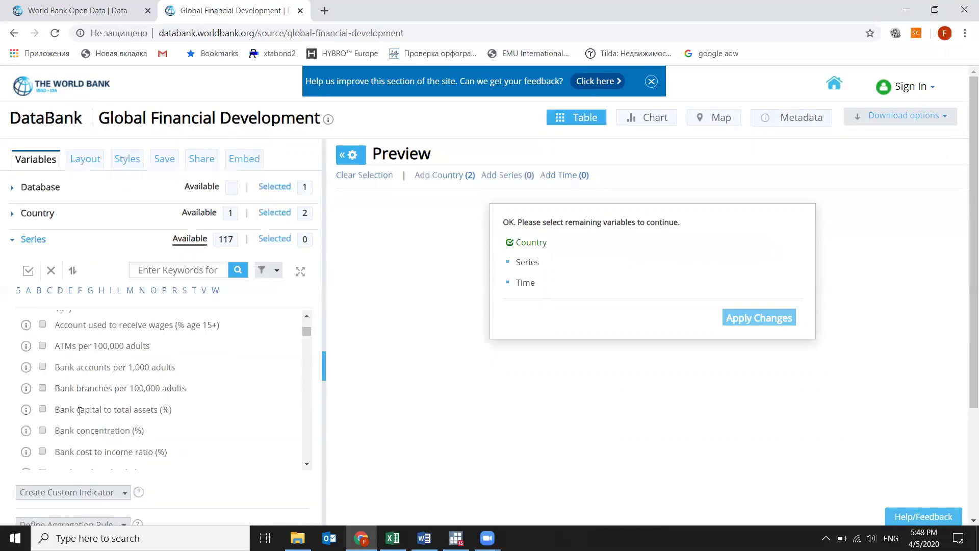
click(43, 409)
scroll(43, 423, down, 1)
click(43, 388)
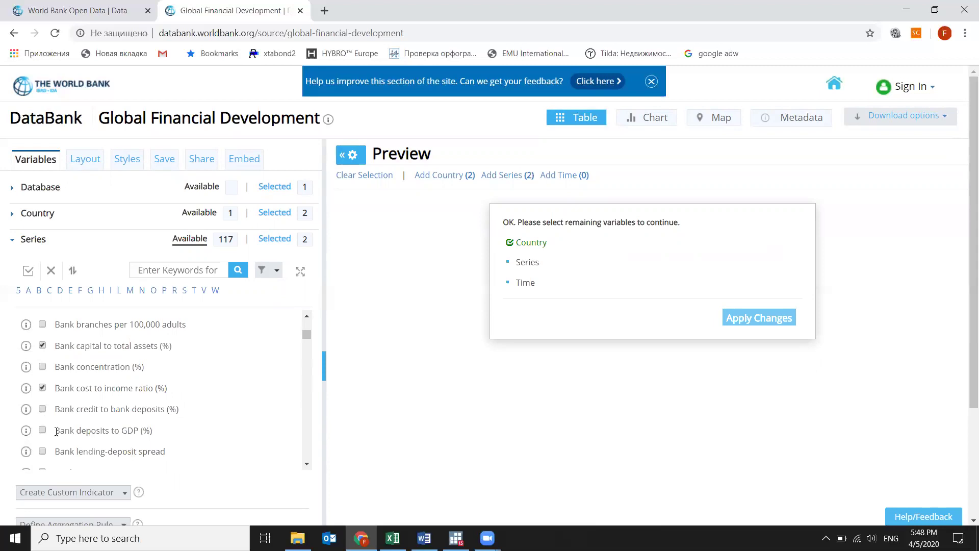
scroll(45, 415, down, 1)
scroll(45, 413, down, 1)
click(42, 410)
scroll(59, 433, down, 2)
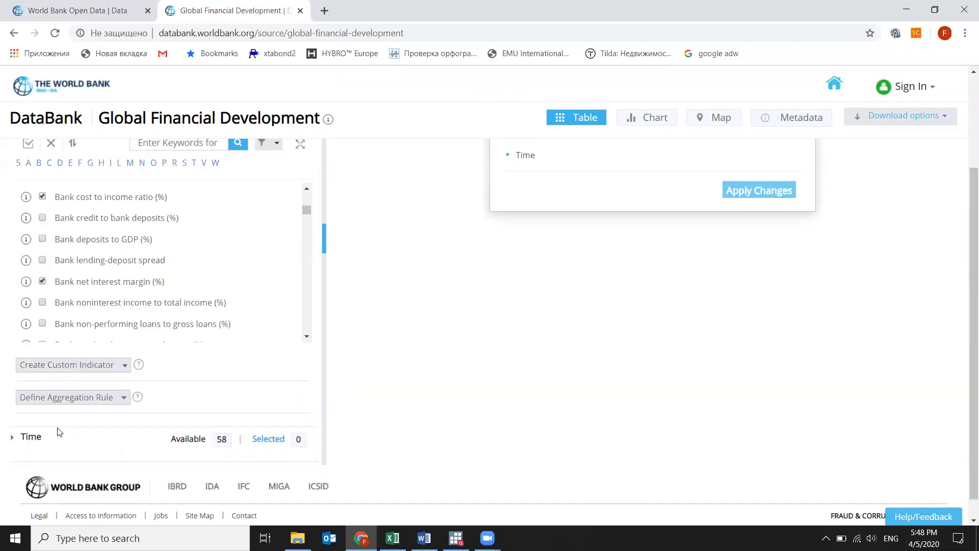
- Set the report's time dimension to the 50 most recent years
click(75, 437)
scroll(189, 240, down, 4)
click(188, 237)
scroll(238, 224, down, 1)
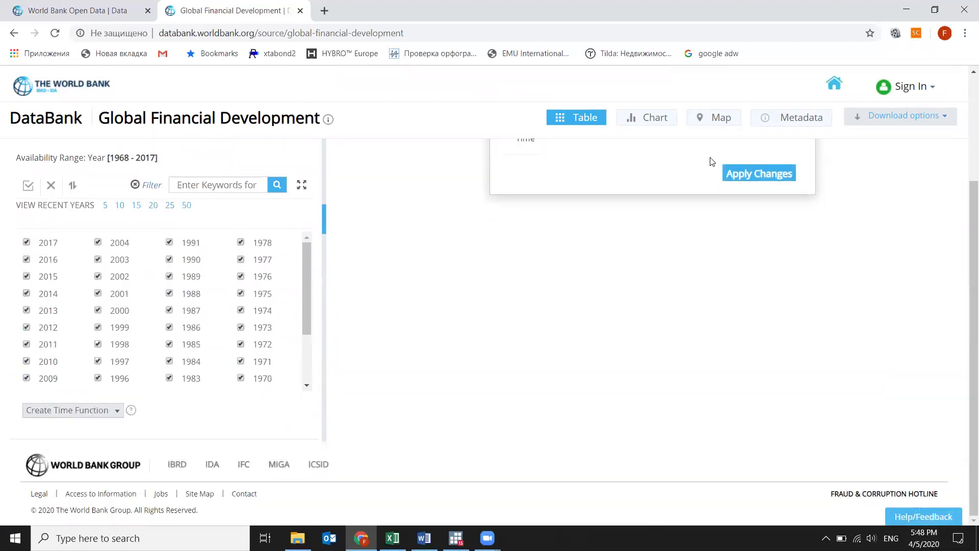
- Apply the report changes, then download the data in Excel format and open the extract for editing
click(739, 175)
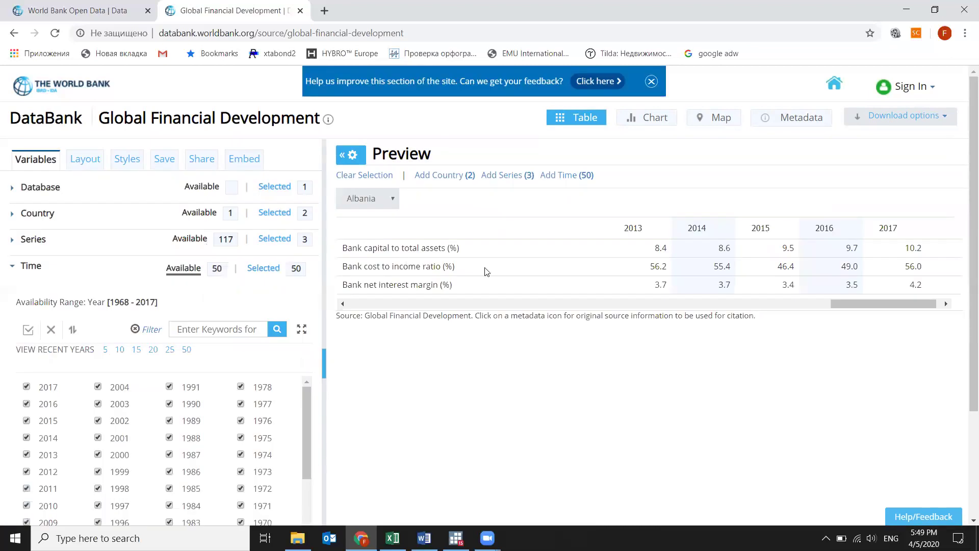
scroll(908, 125, down, 3)
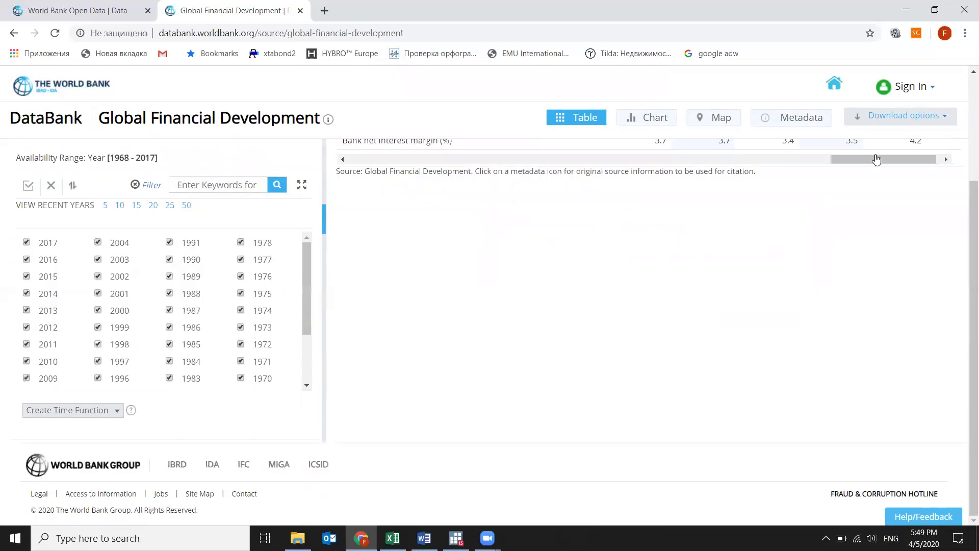
click(901, 115)
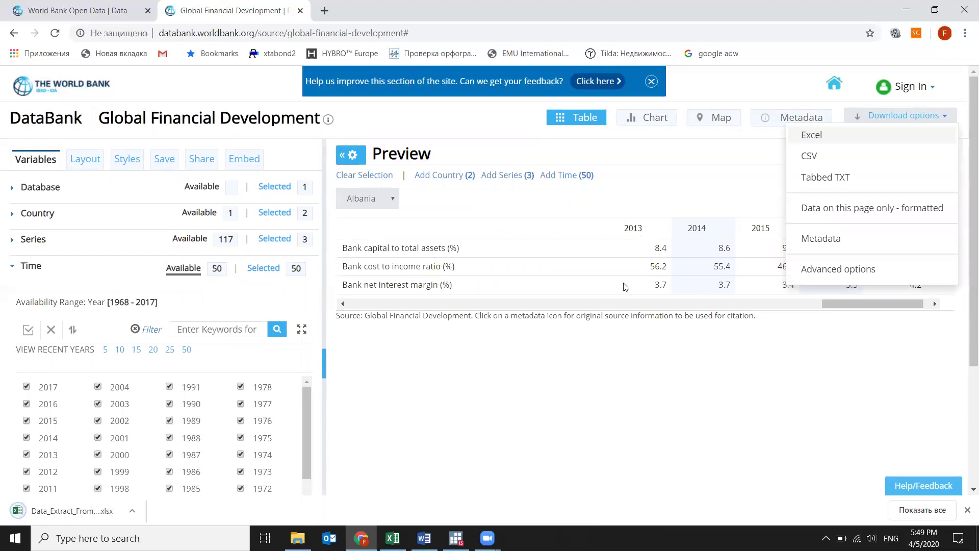
click(83, 517)
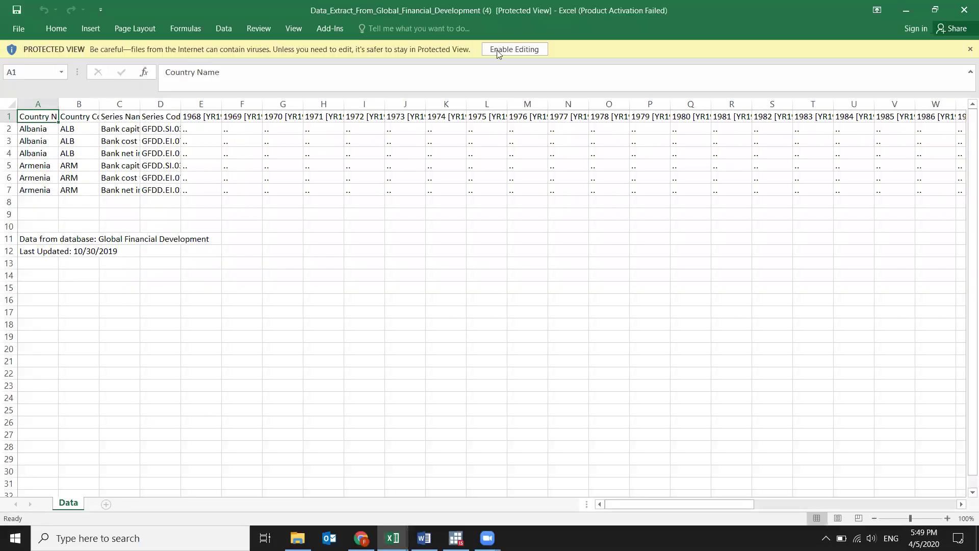
- Delete the year columns 1968 to 1996 from the downloaded data extract
drag(87, 133, 82, 143)
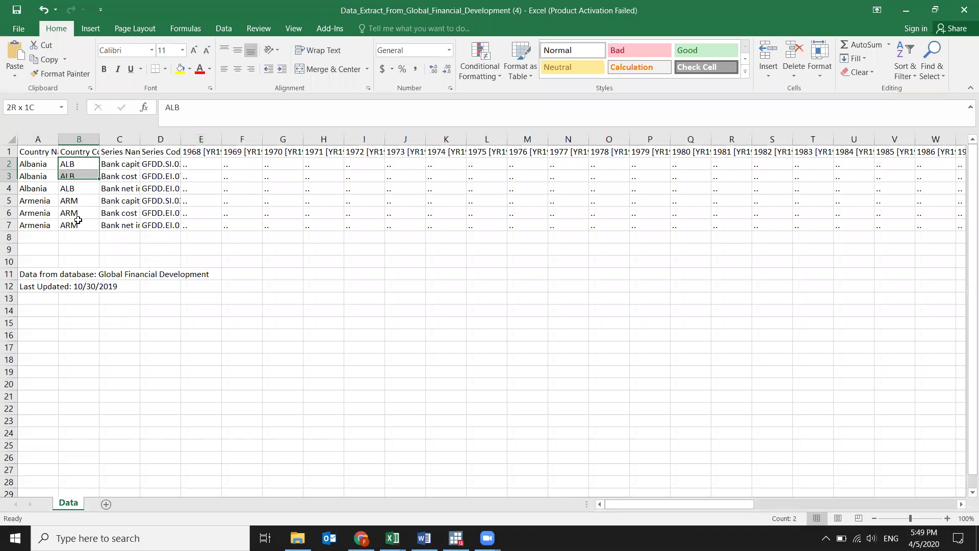
drag(78, 220, 78, 225)
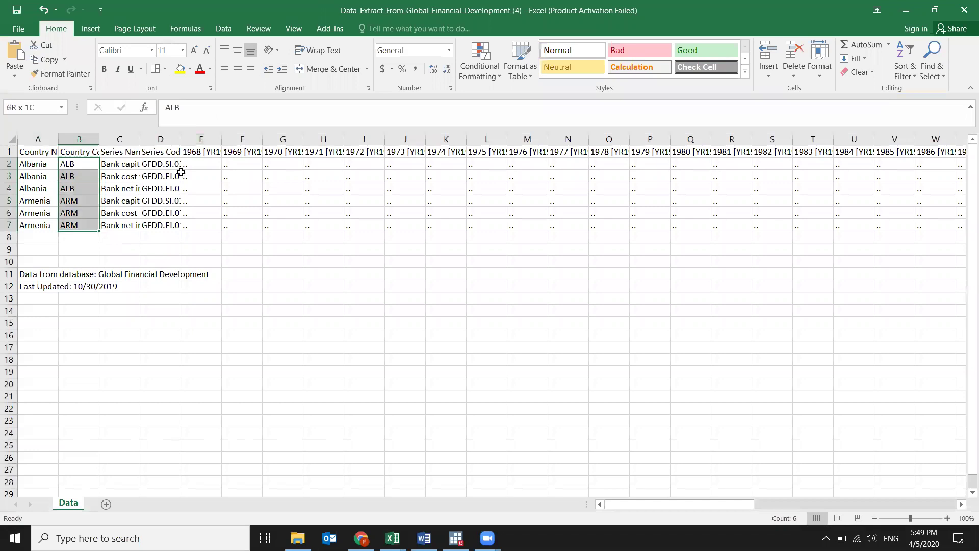
drag(201, 139, 913, 139)
drag(474, 171, 474, 153)
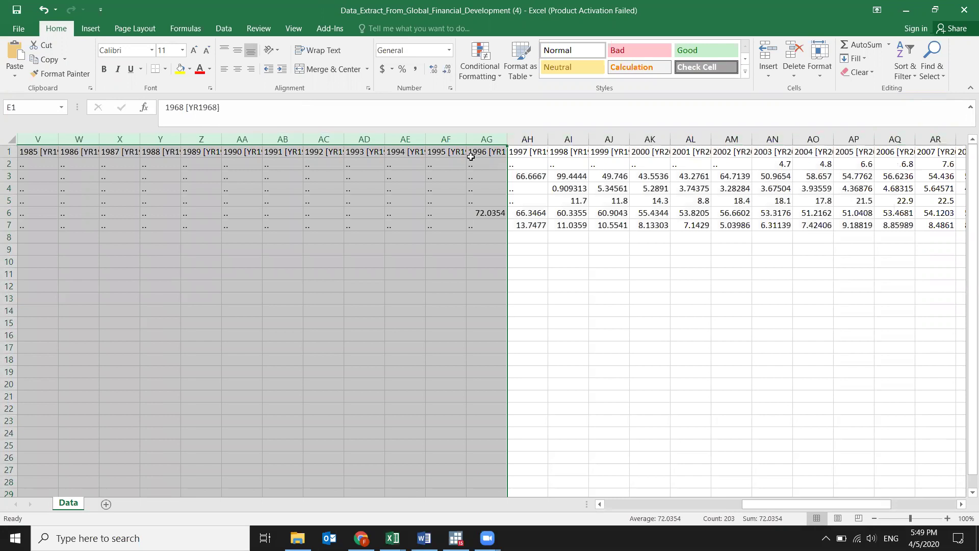
right_click(510, 240)
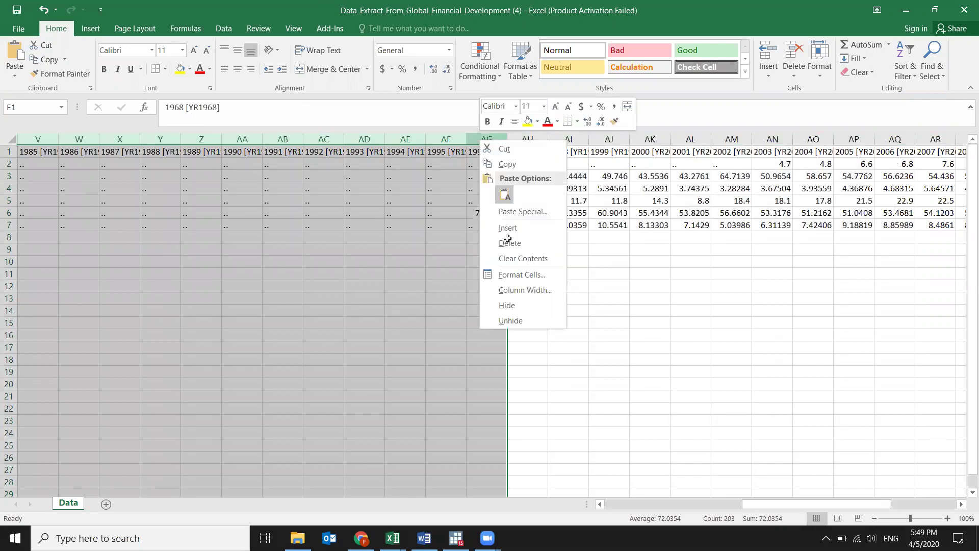
key(d)
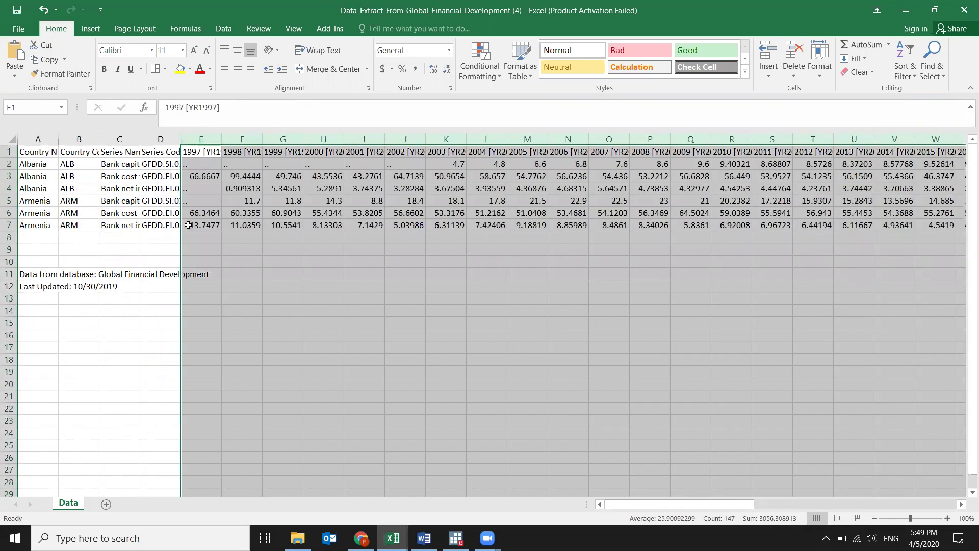
- Review the remaining data values and fit the Country Code, Series Name and 1998 columns to their contents
key(Down)
key(Down)
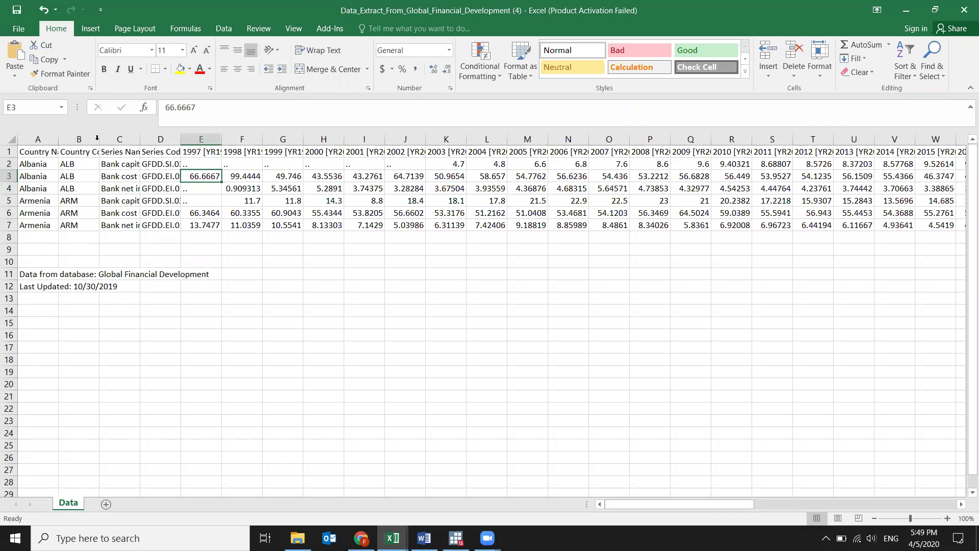
double_click(97, 139)
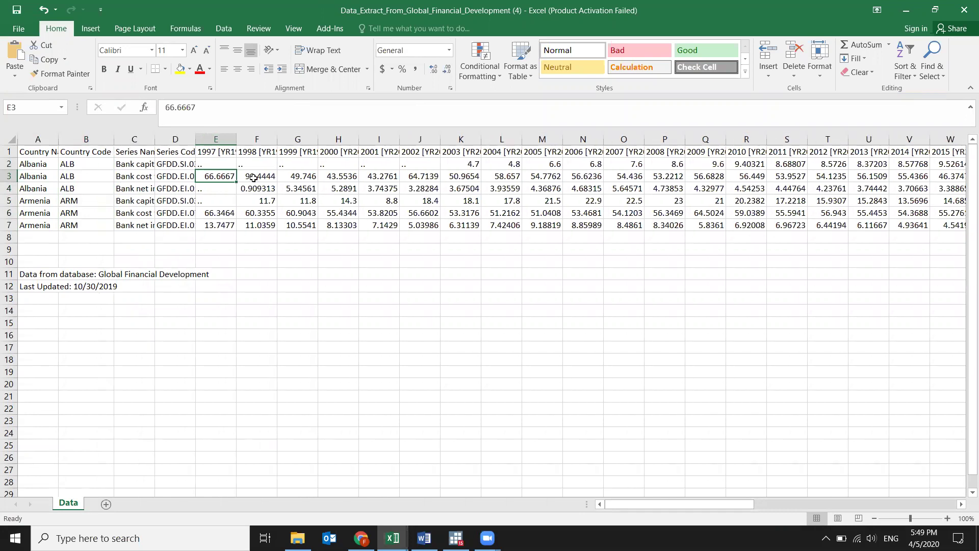
key(Right)
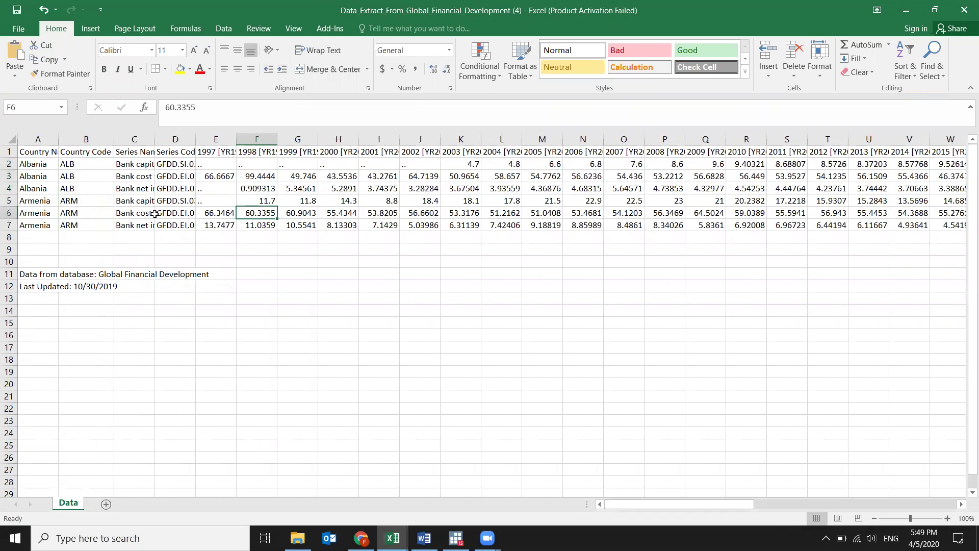
drag(256, 176, 263, 201)
drag(483, 239, 941, 226)
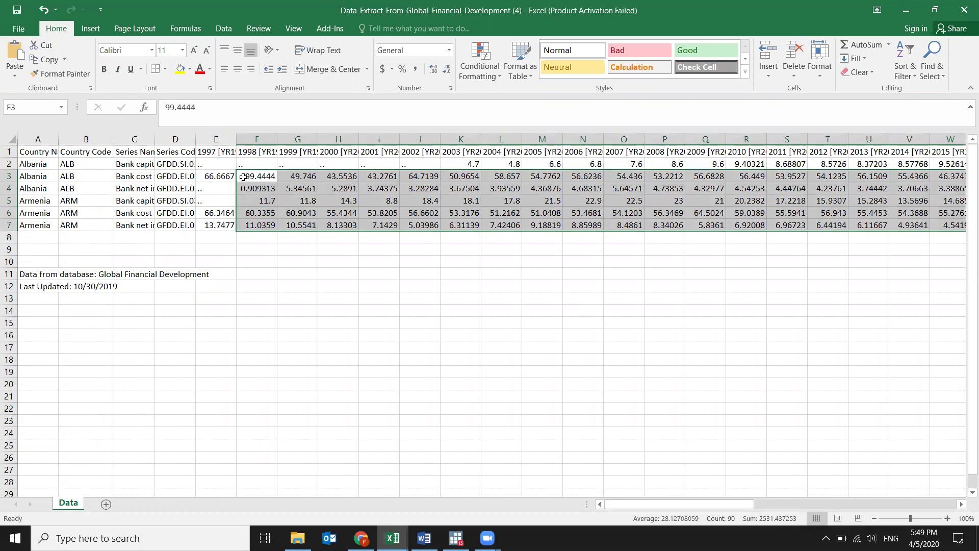
key(ctrl+Down)
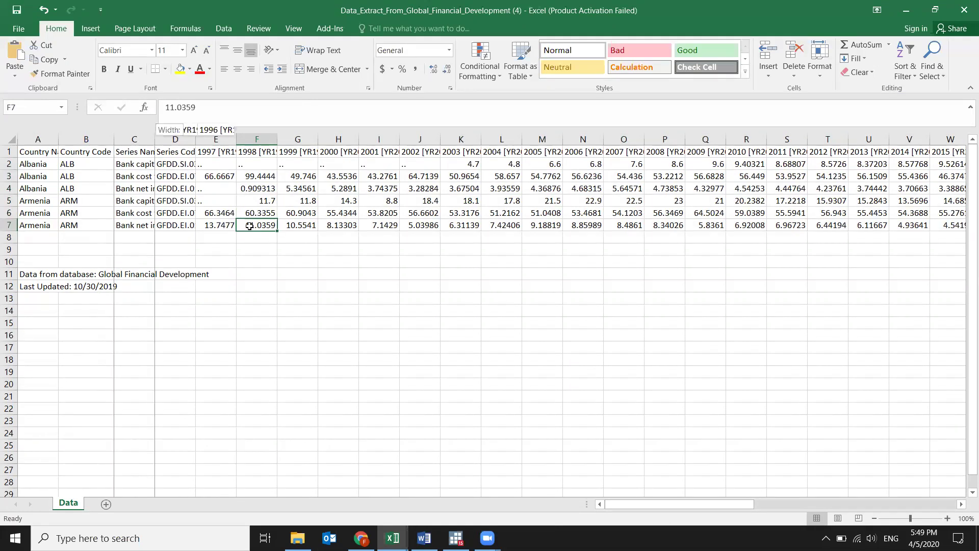
double_click(155, 143)
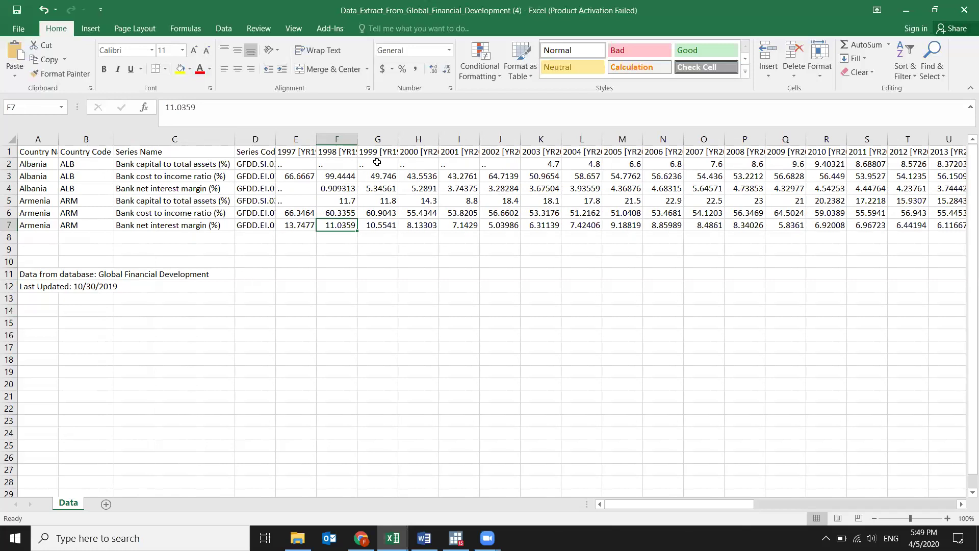
double_click(356, 138)
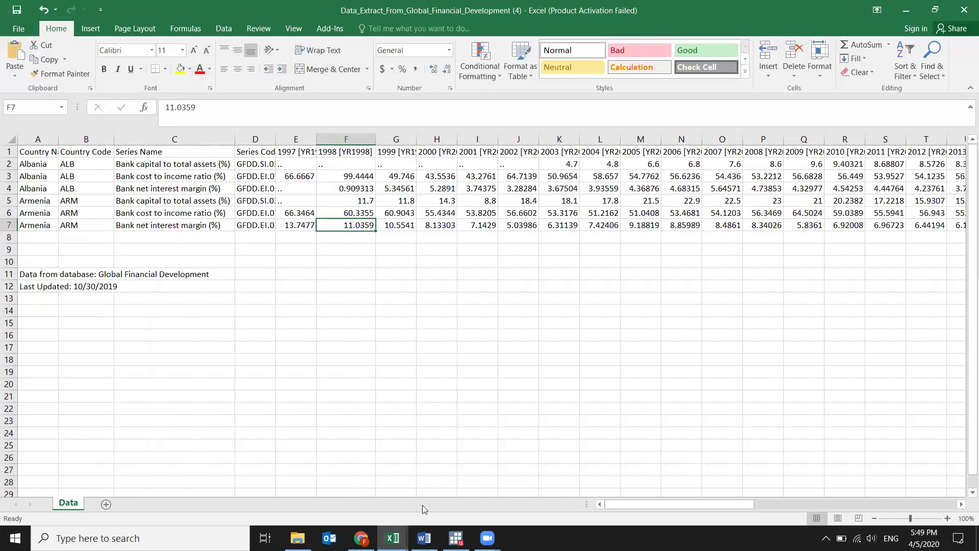
- Switch to the April 5 thDATA workbook and examine how the DATA EBRD sheet arranges countries and years
click(423, 538)
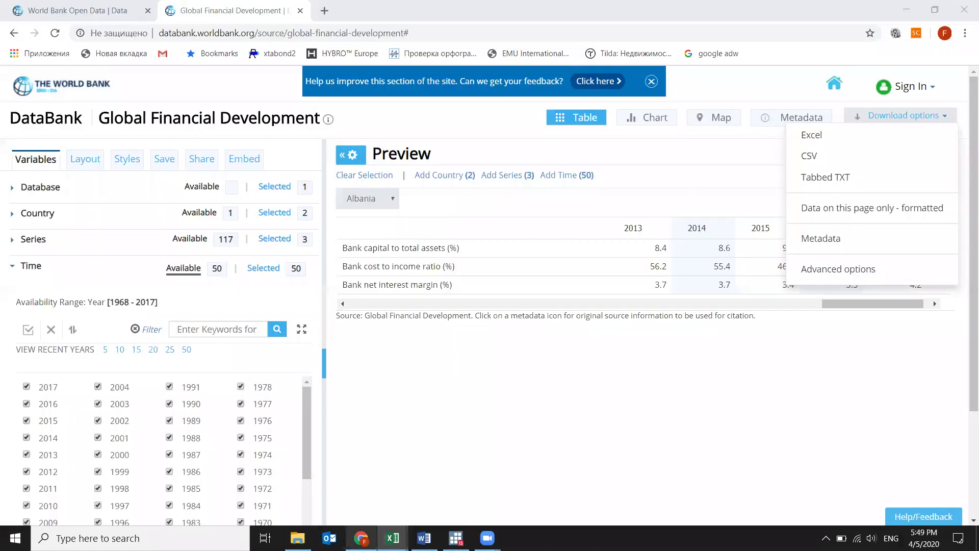
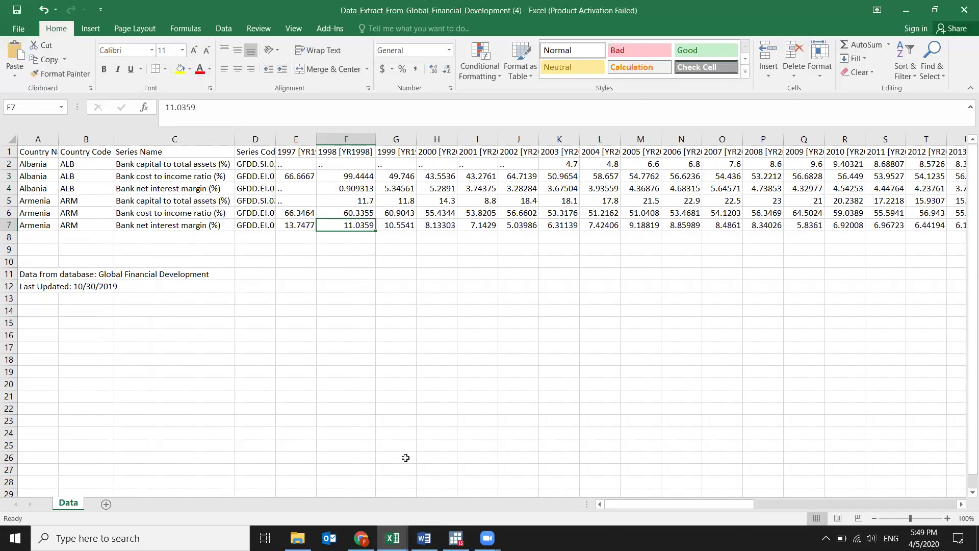
click(390, 537)
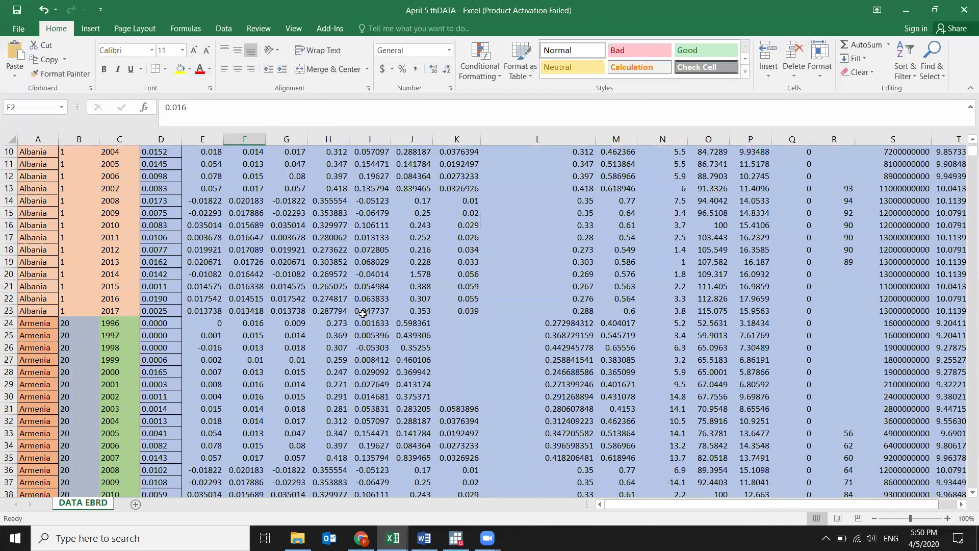
key(alt+Tab)
scroll(356, 312, down, 20)
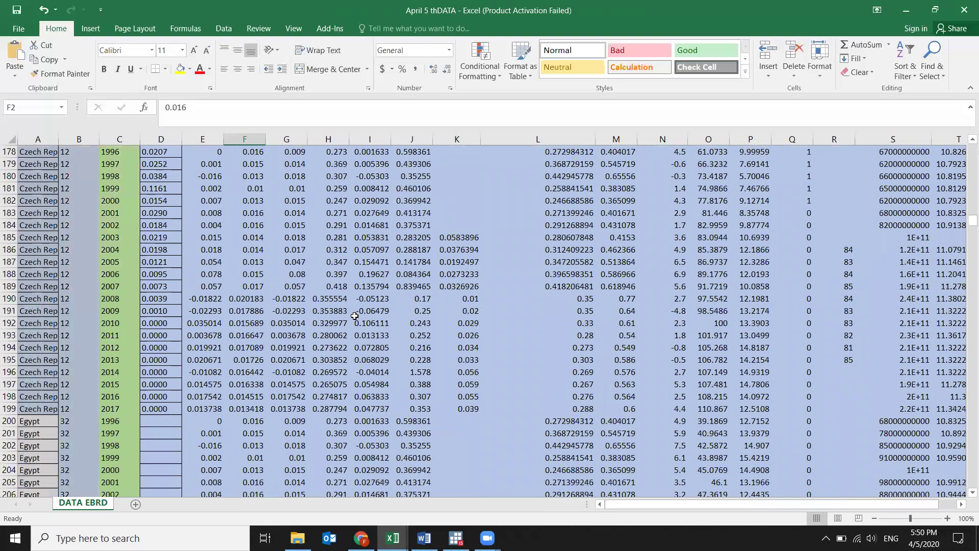
scroll(356, 317, down, 20)
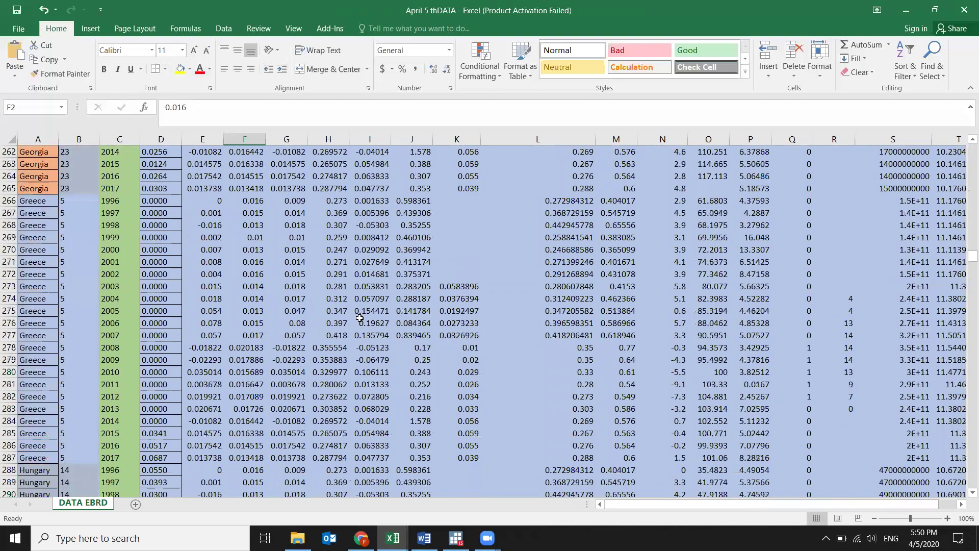
scroll(365, 318, down, 16)
scroll(366, 316, up, 19)
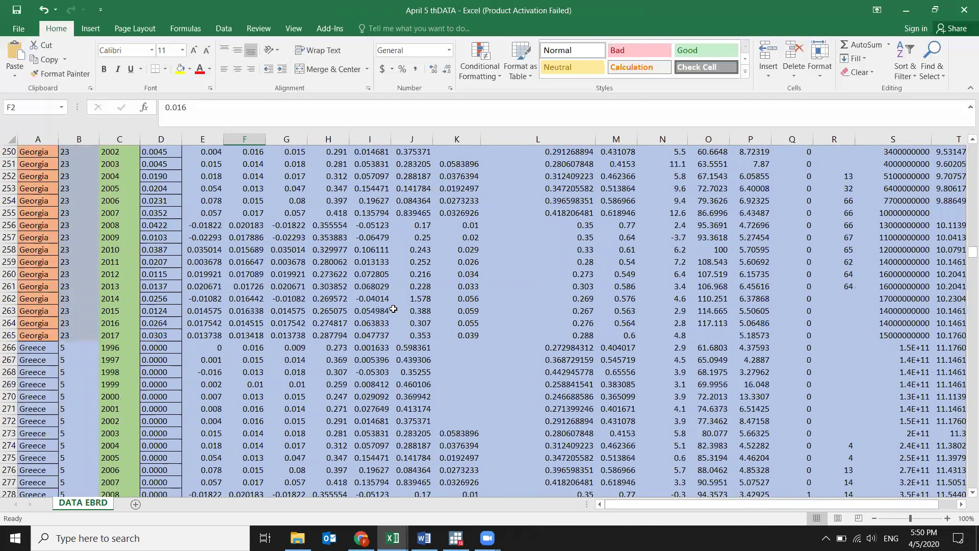
scroll(363, 321, up, 20)
scroll(361, 324, up, 20)
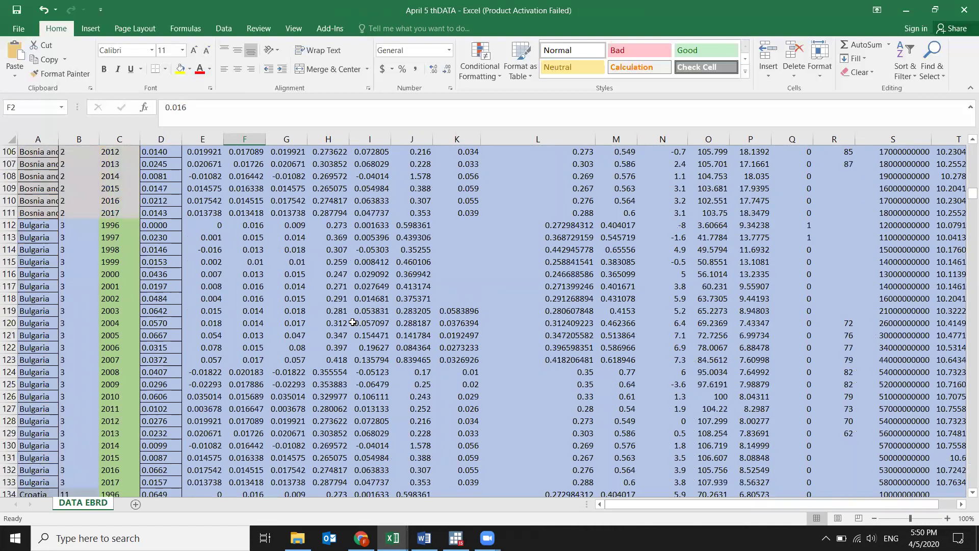
scroll(314, 328, up, 18)
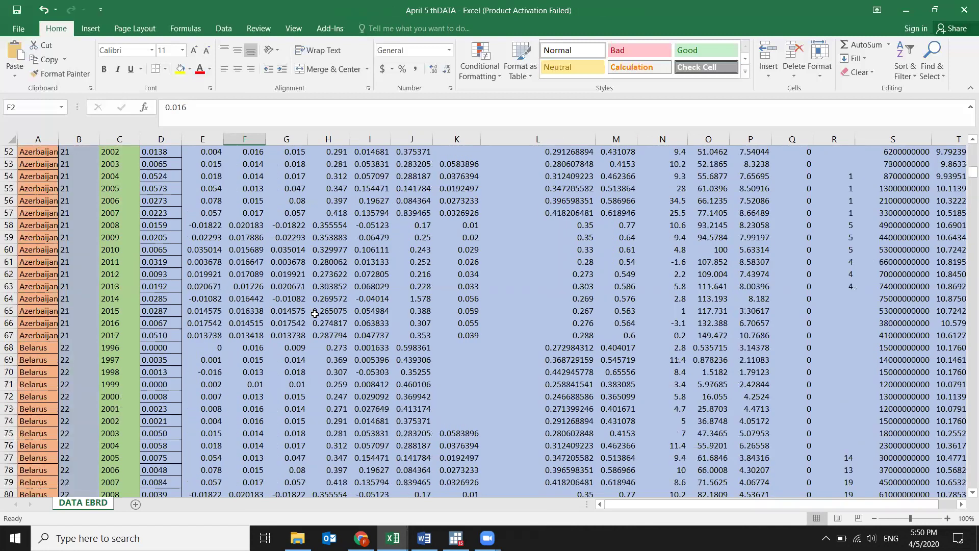
scroll(340, 263, up, 17)
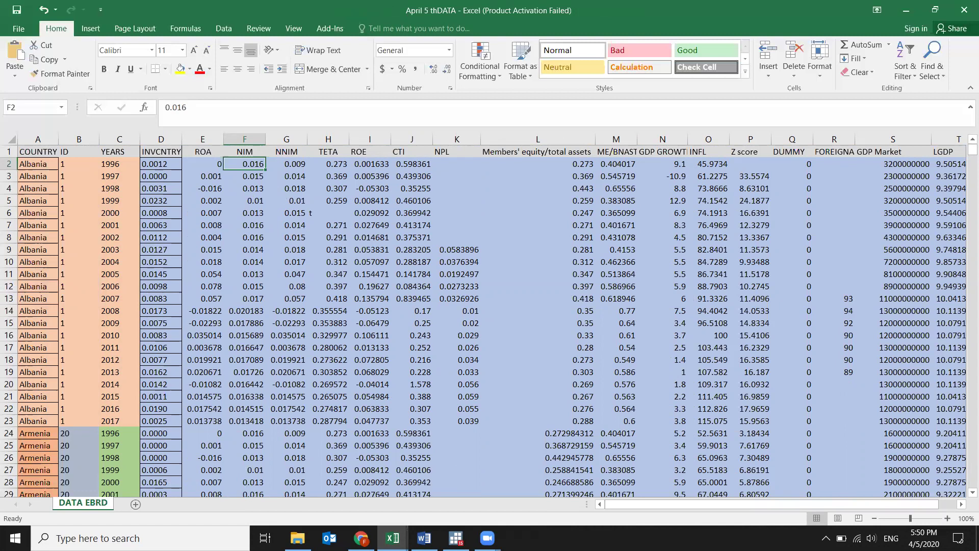
- Compare the DataBank Global Financial Development report with the panel layout in the April 5 thDATA workbook
key(alt+Tab)
key(alt+Tab)
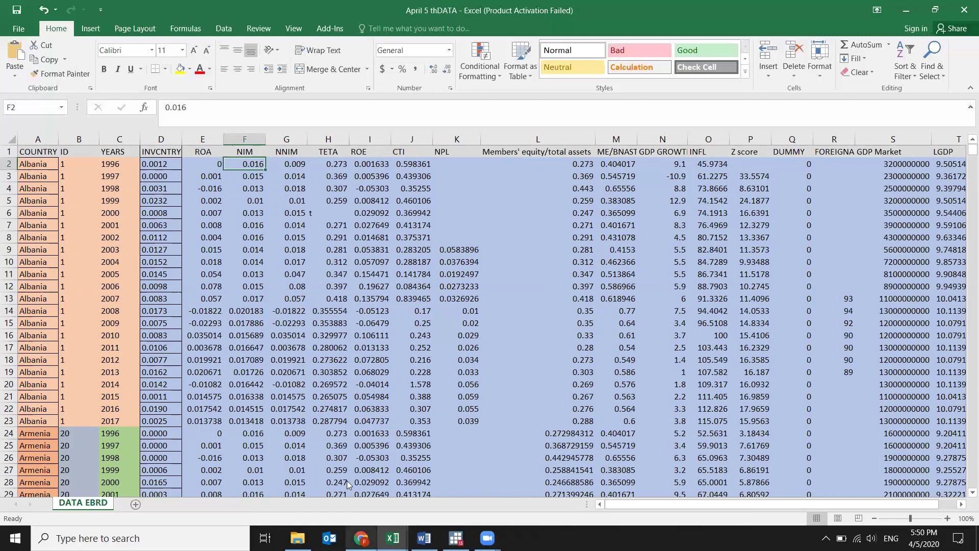
key(alt+Tab)
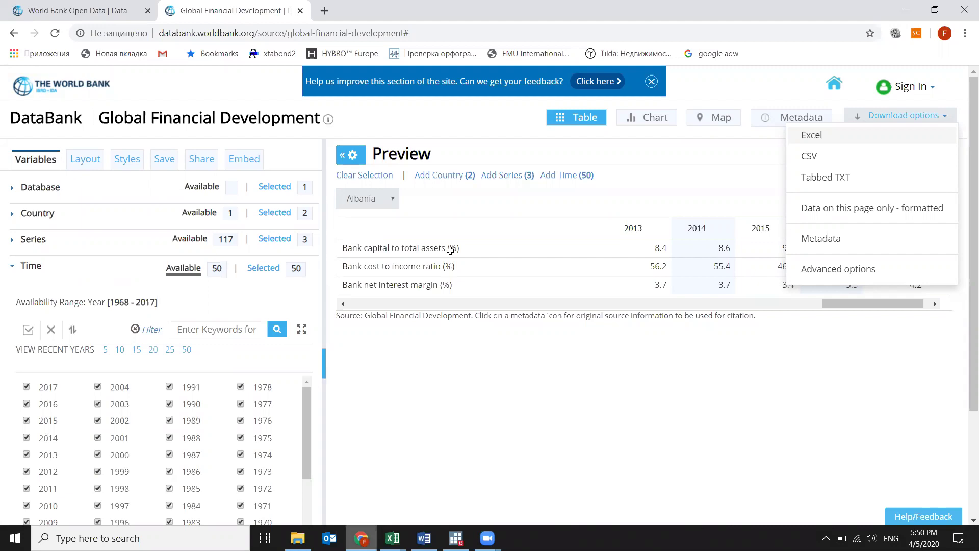
key(alt+Tab)
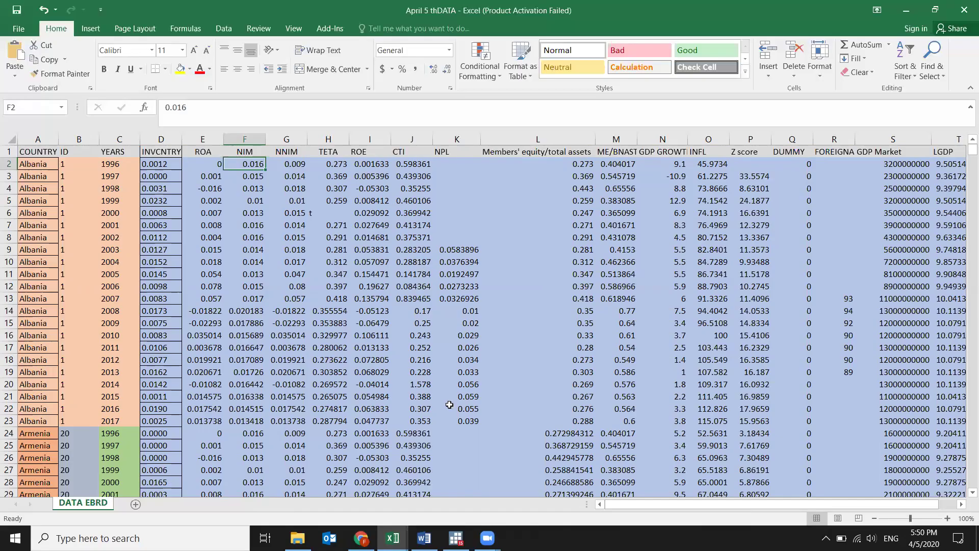
- Switch to the Data_Extract_From_Global_Financial_Development workbook, autofit the Series Code column's width and select that column
click(392, 538)
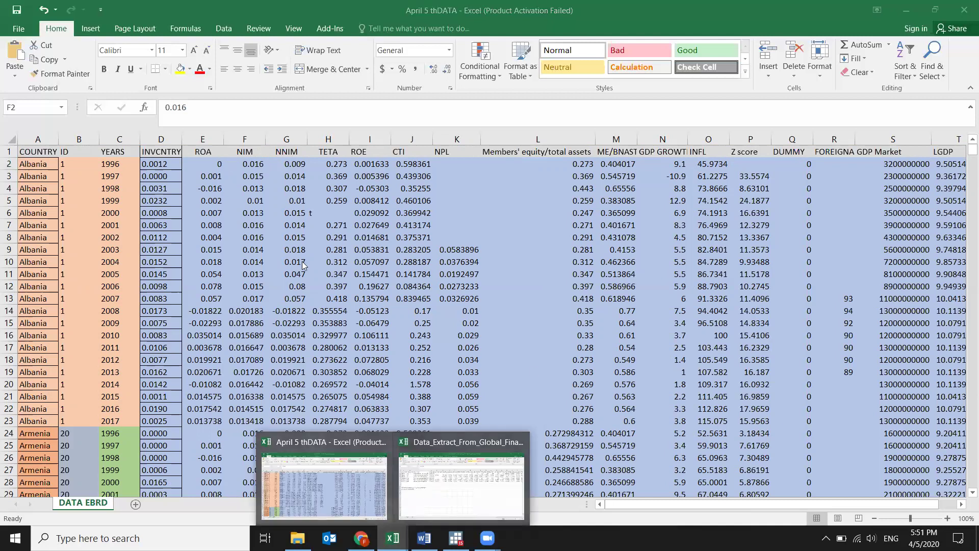
click(215, 166)
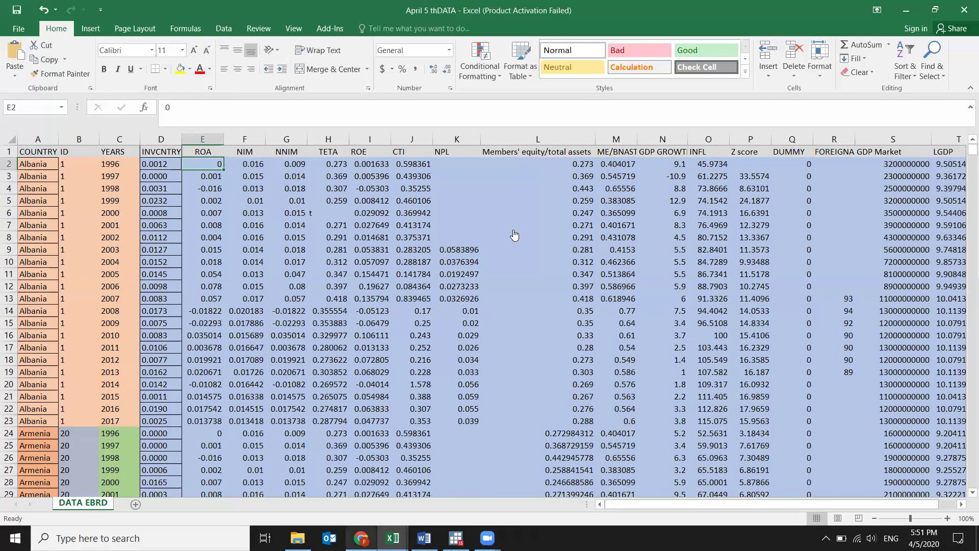
key(alt+Tab)
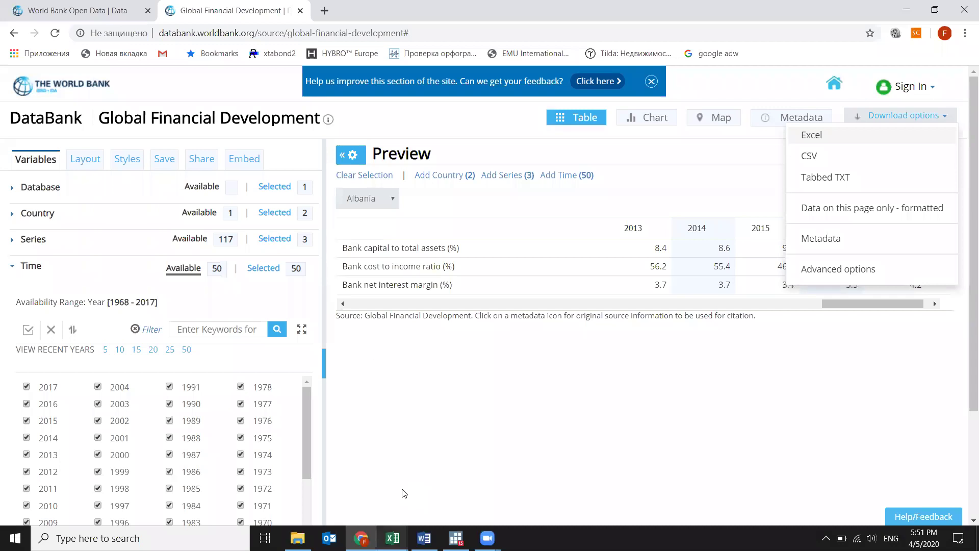
key(alt+Tab)
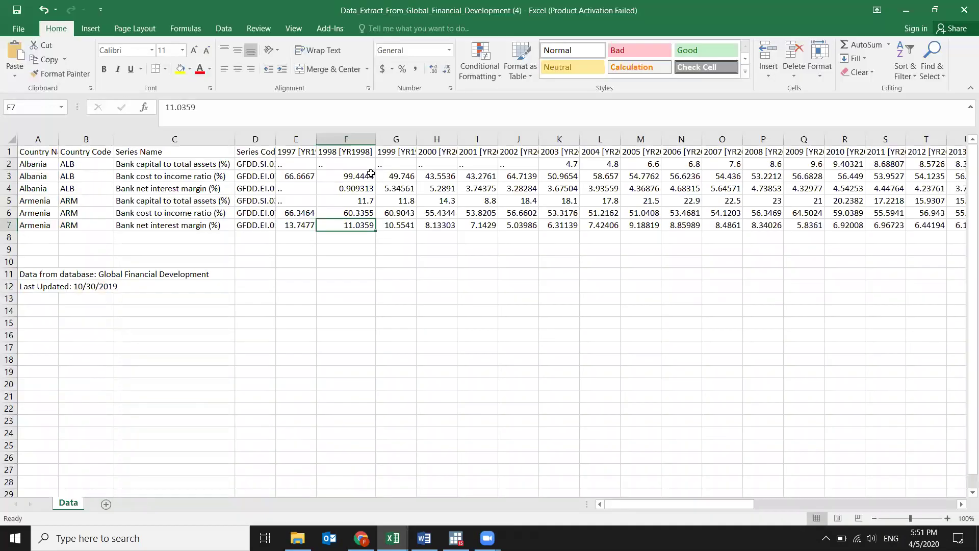
double_click(275, 139)
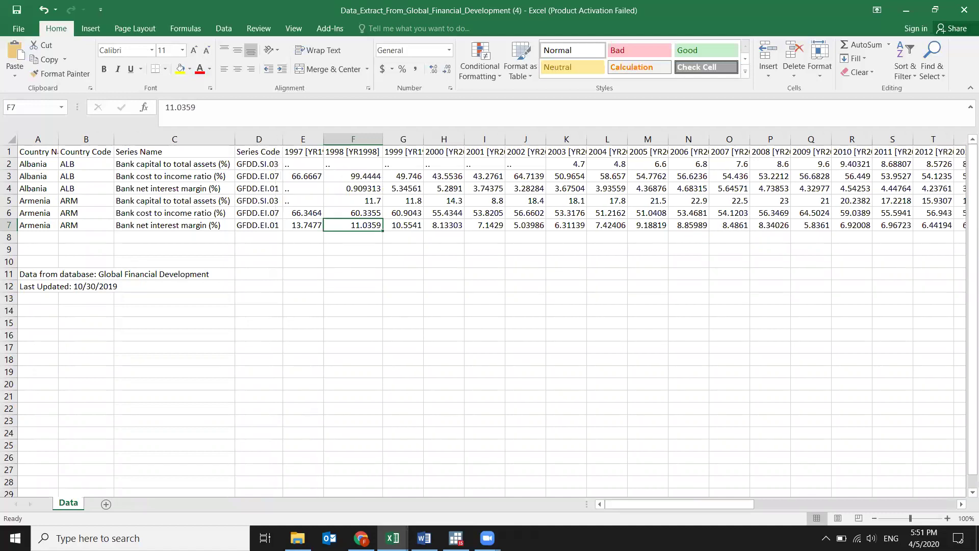
click(259, 139)
- Switch to the April 5 thDATA workbook and review Albania's country, ID, year and inventory columns for 1996–2017
click(392, 538)
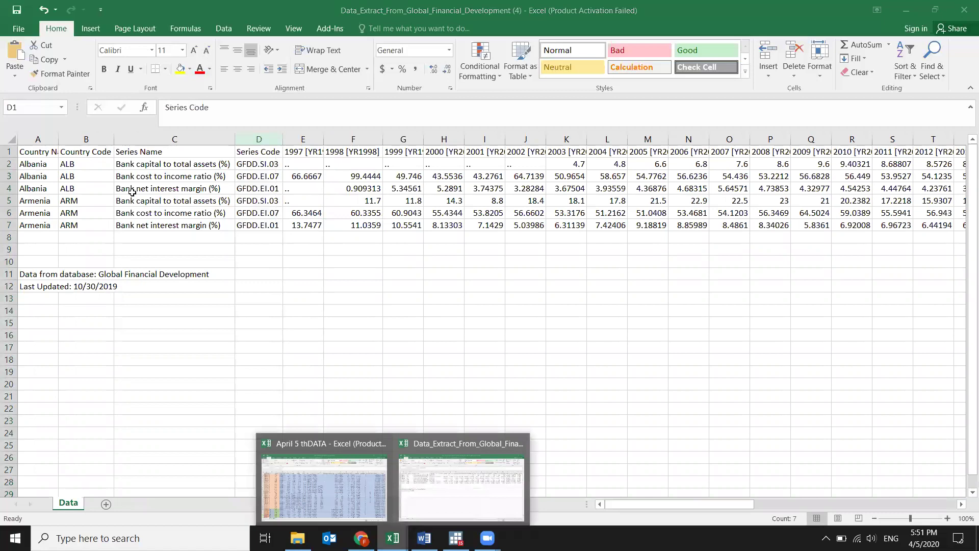
key(super+4)
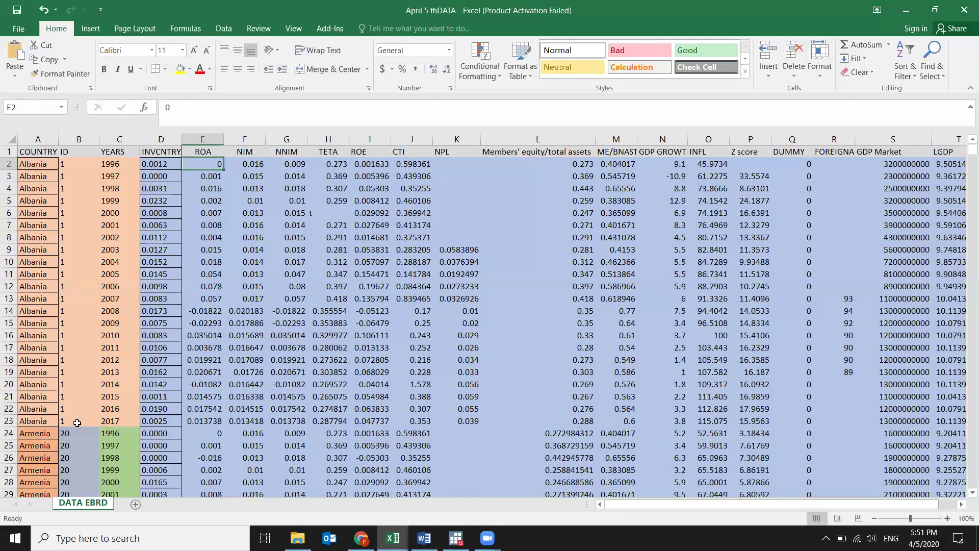
drag(154, 423, 129, 419)
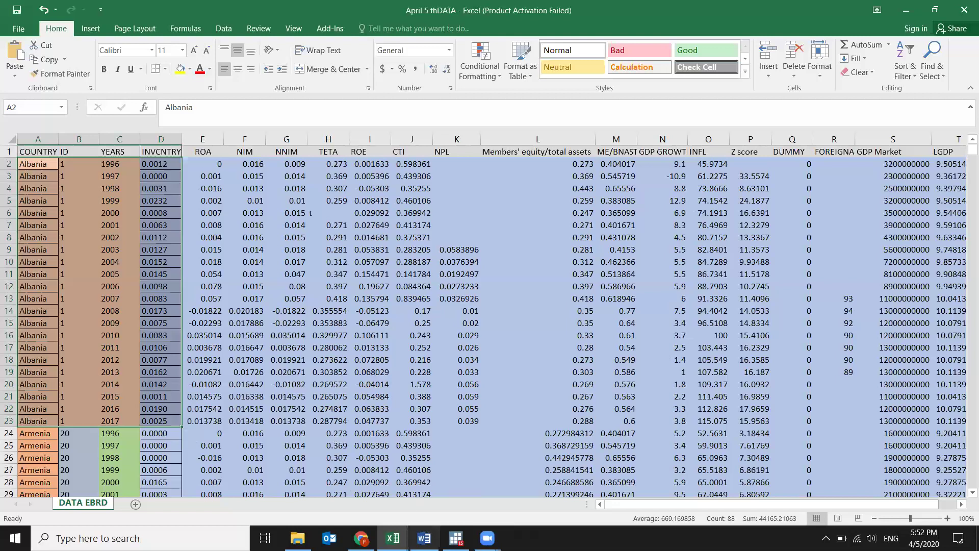
mouse_move(392, 538)
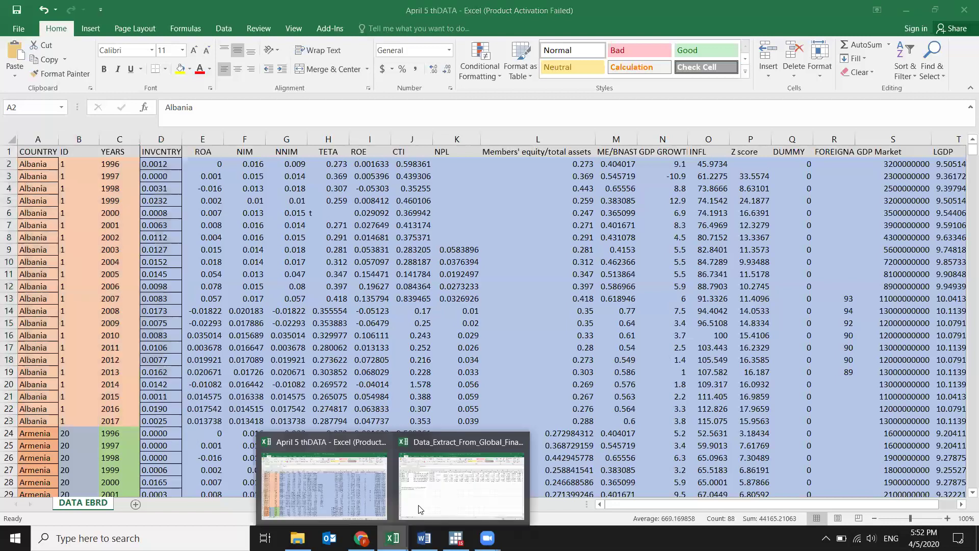
click(514, 309)
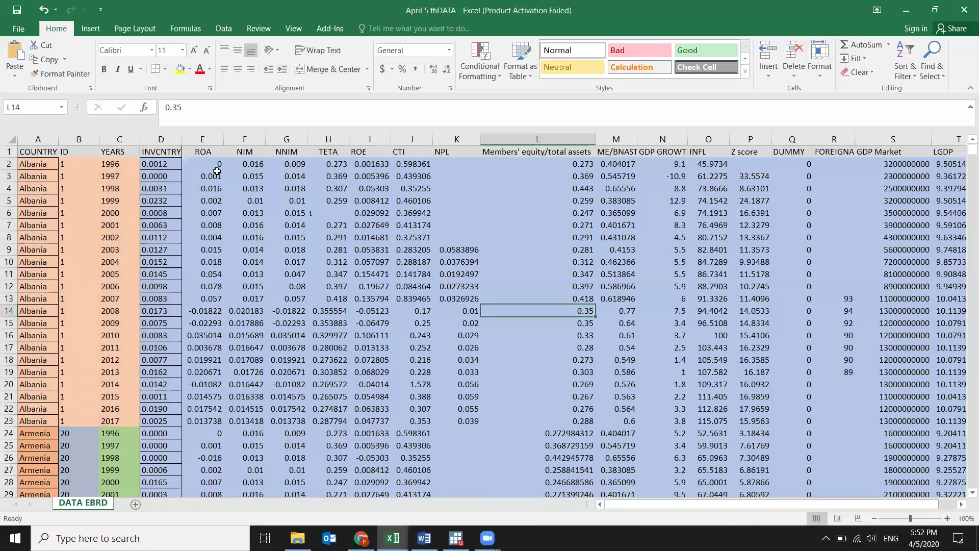
click(224, 174)
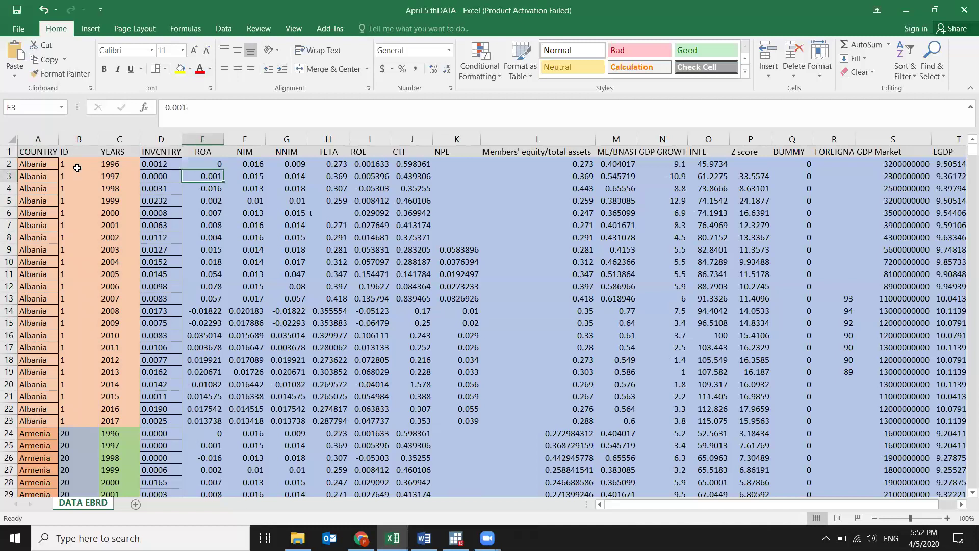
- Examine how the DATA EBRD sheet stacks each country's yearly rows with the variables arranged in columns
drag(42, 167, 196, 252)
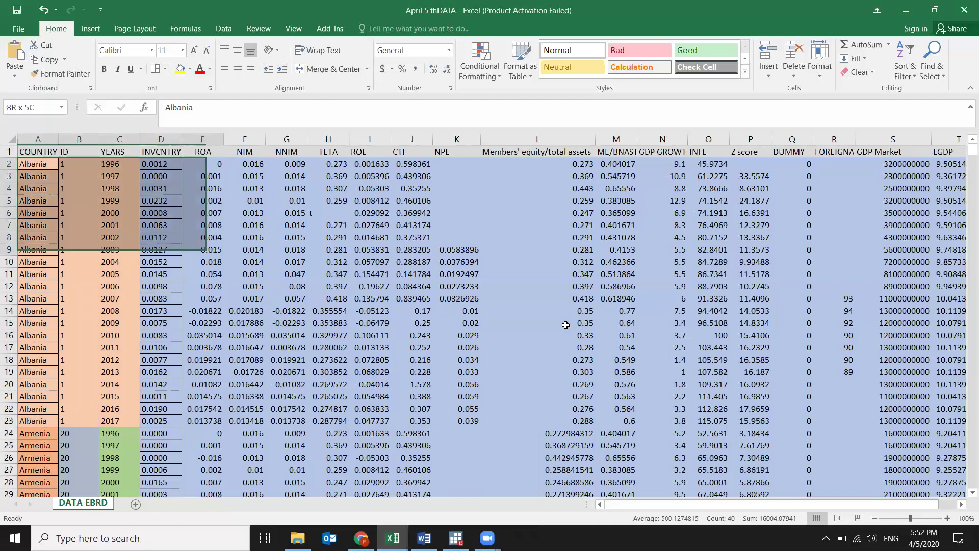
drag(908, 383, 690, 321)
scroll(314, 349, down, 20)
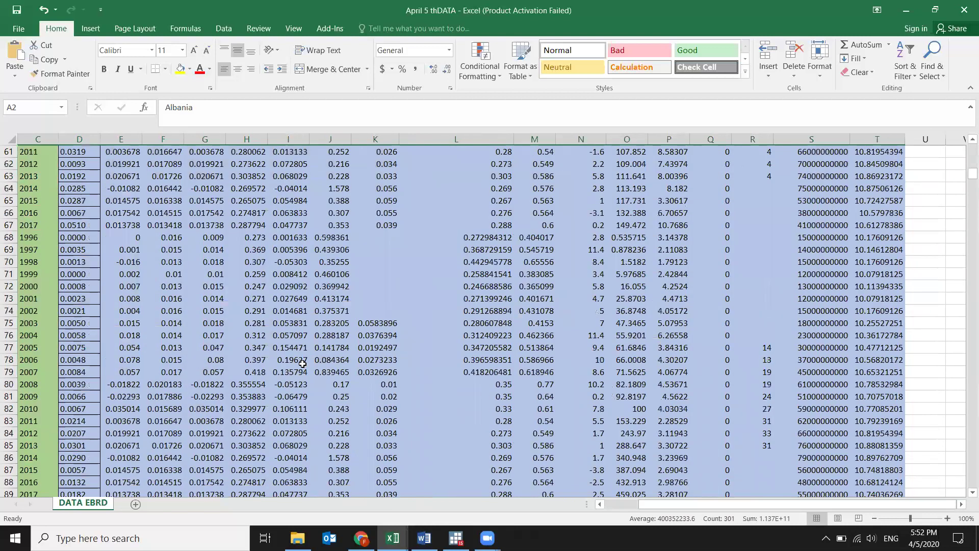
scroll(303, 363, down, 5)
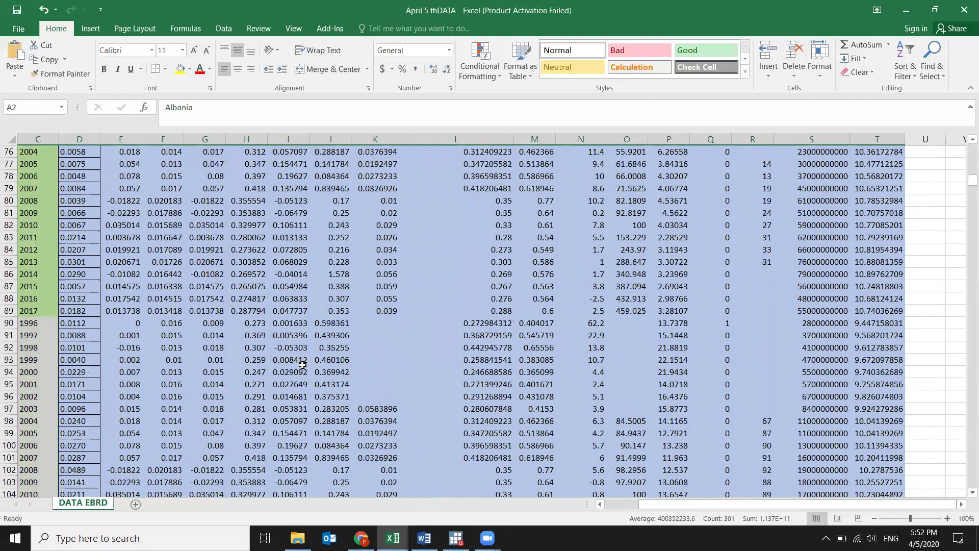
scroll(304, 373, up, 18)
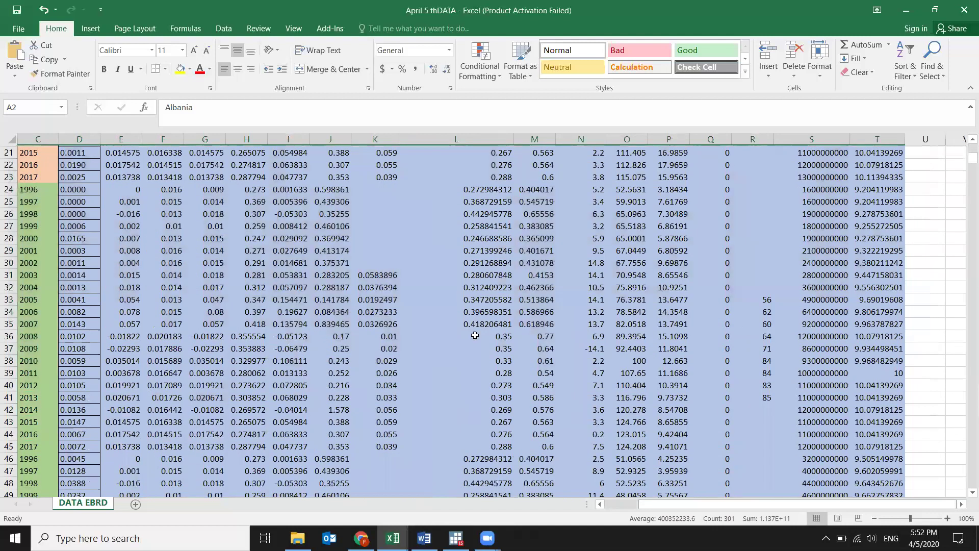
scroll(315, 230, up, 7)
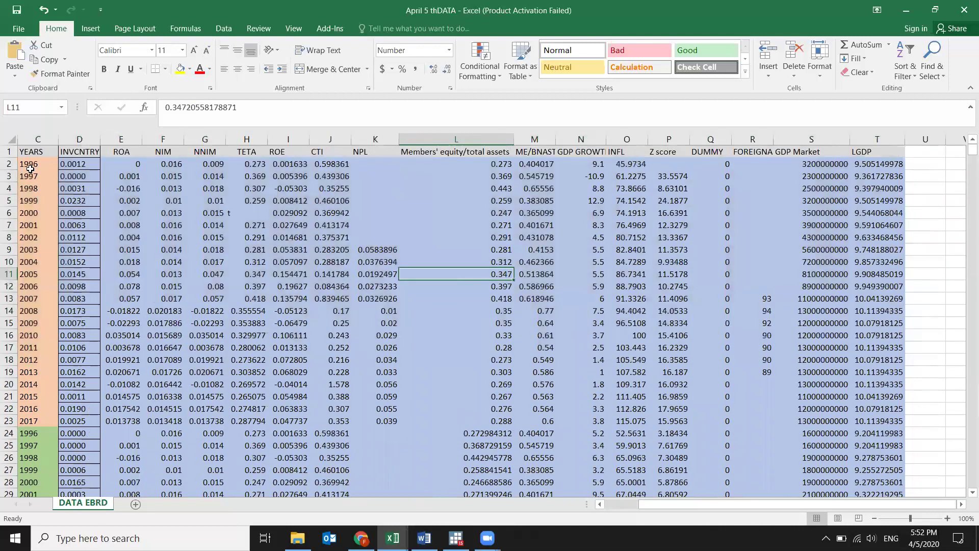
click(29, 164)
shift+click(876, 288)
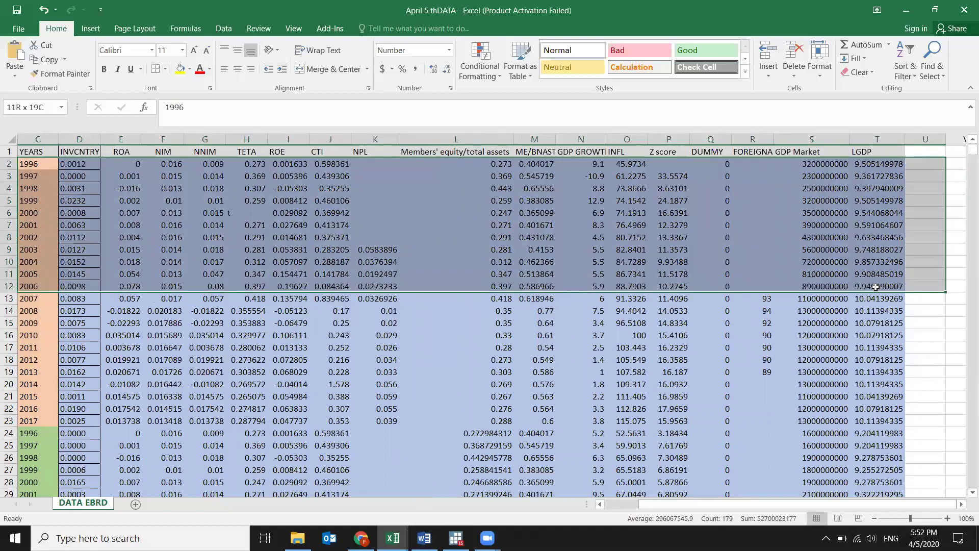
drag(878, 342, 902, 494)
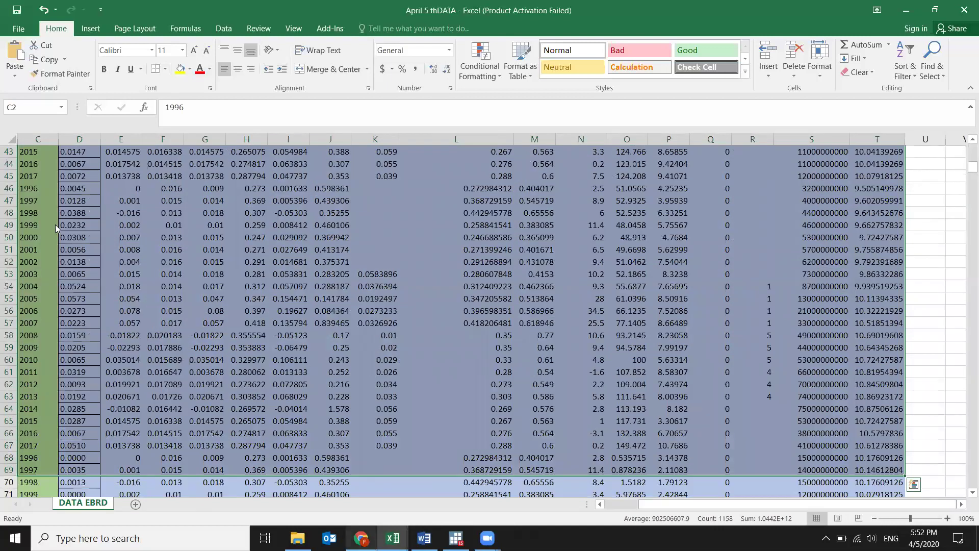
- Switch to the World Bank DataBank page in Chrome and look through the available series for Global Financial Development
key(alt+Tab)
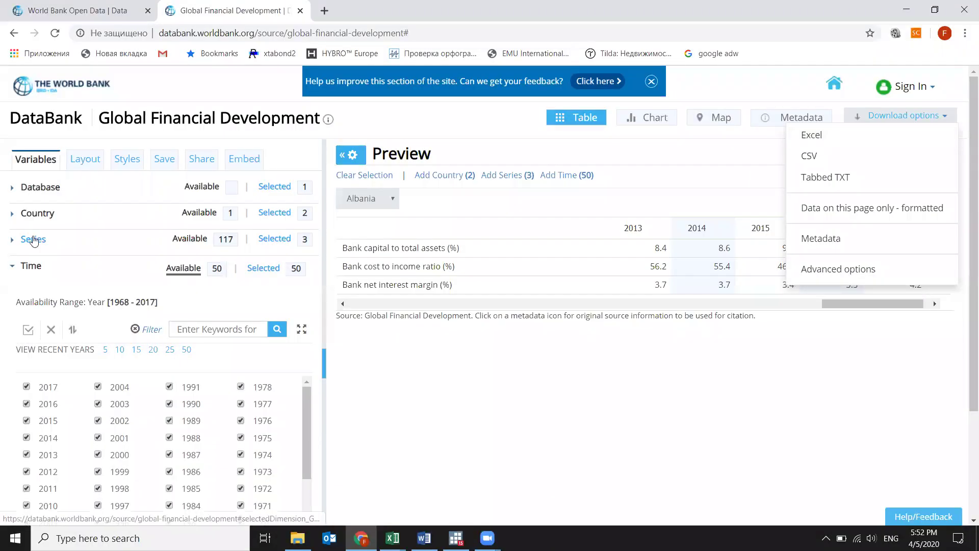
click(33, 239)
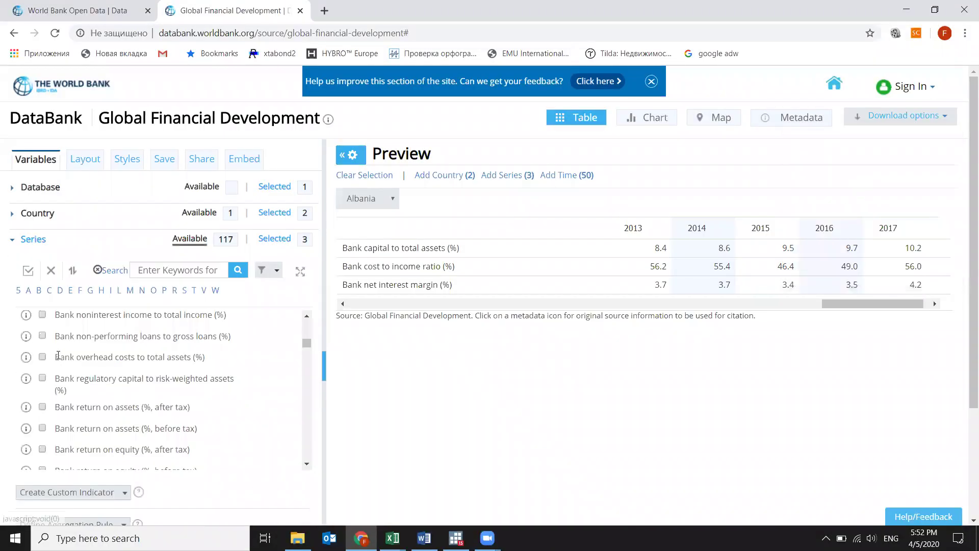
scroll(57, 354, down, 5)
scroll(161, 387, down, 3)
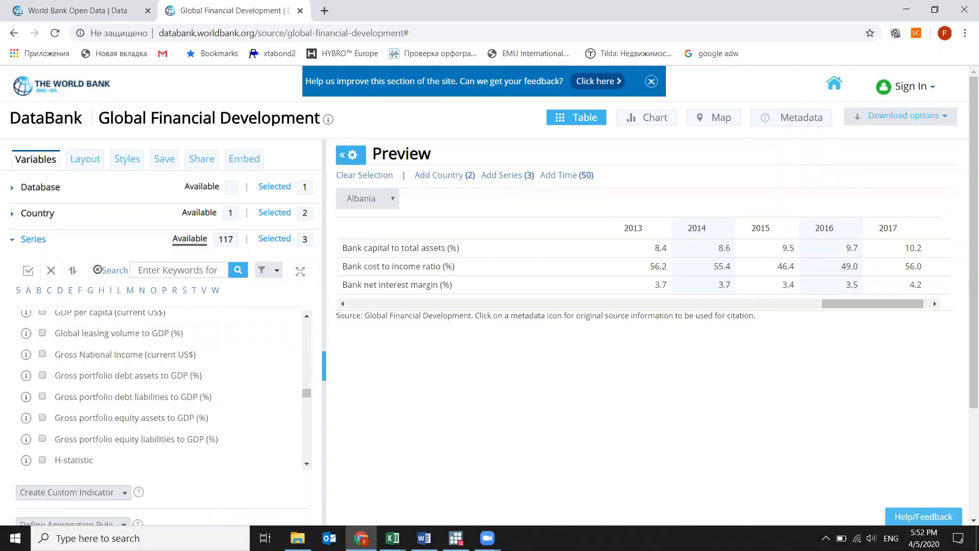
- In the Data_Extract_From_Global_Financial_Development workbook, copy the 1997–2017 columns with their headers, E1:Y7, and add a new worksheet
key(super+4)
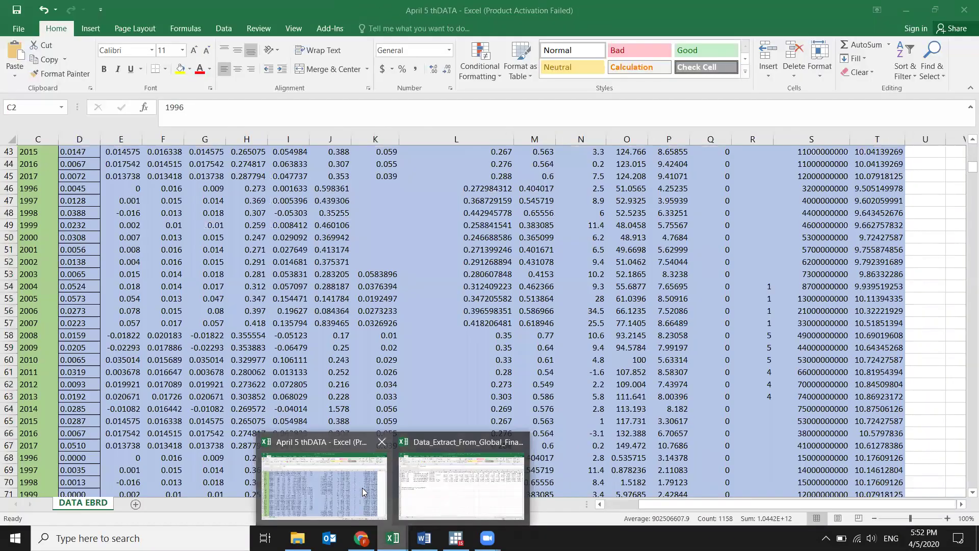
click(418, 495)
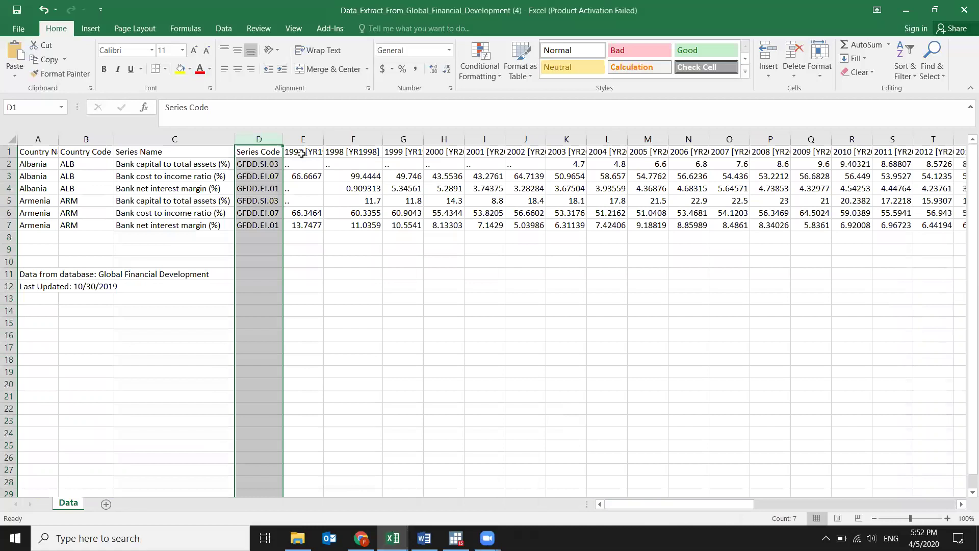
drag(303, 151, 918, 226)
key(ctrl+c)
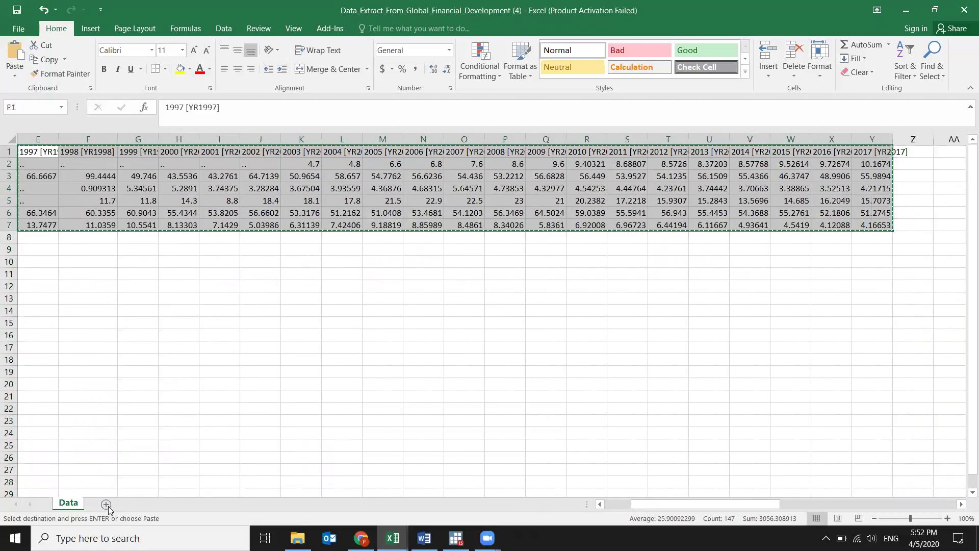
click(106, 504)
- Try pasting the copied year columns transposed at A1 of Sheet1 and autofitting column A, then undo both changes
right_click(33, 159)
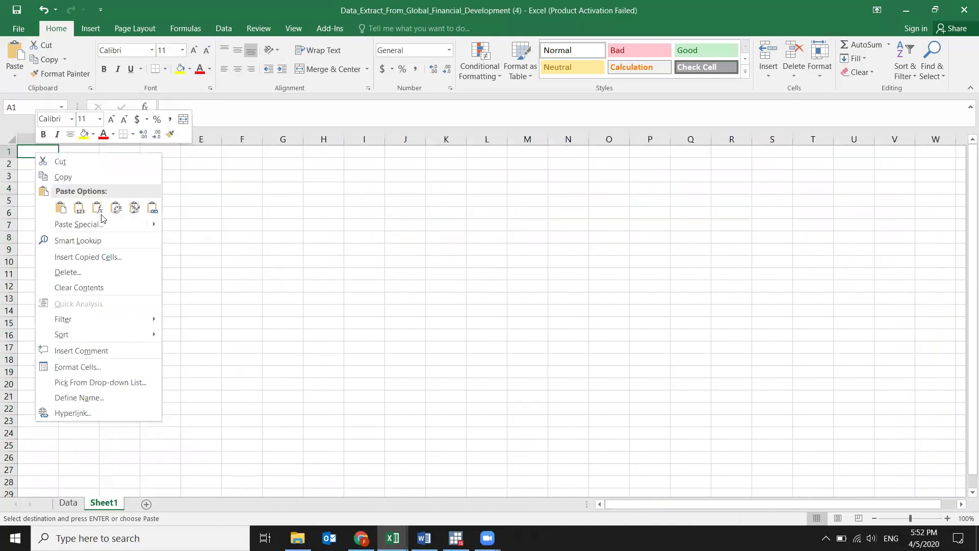
click(115, 208)
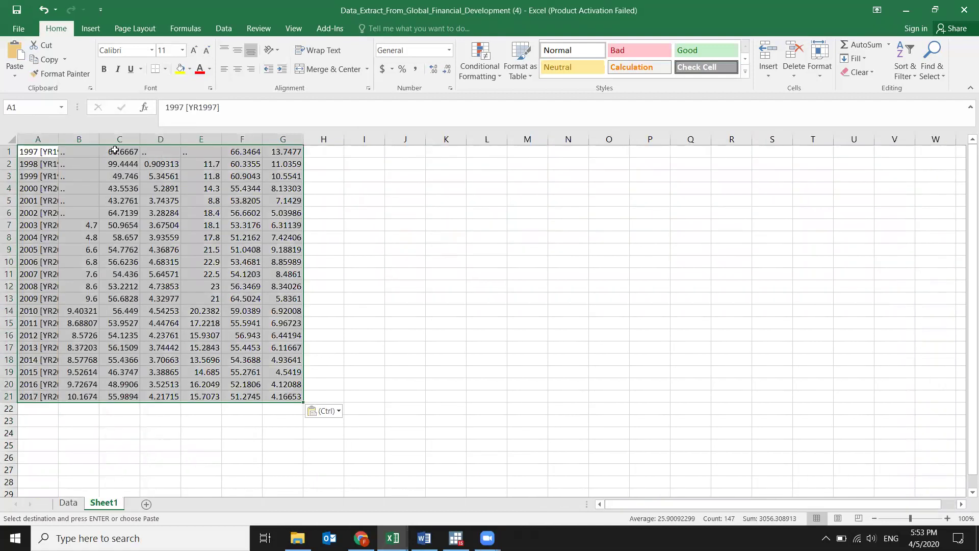
double_click(58, 136)
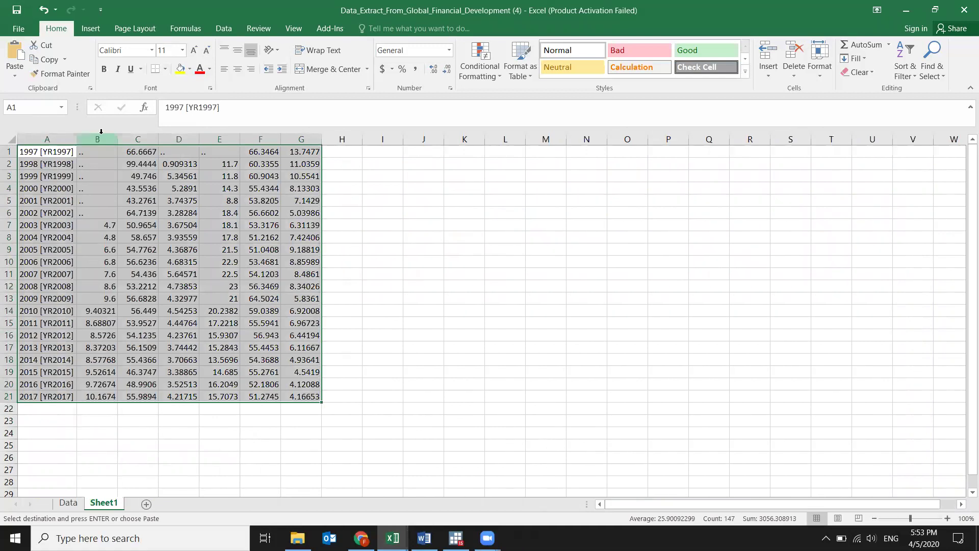
drag(97, 139, 219, 139)
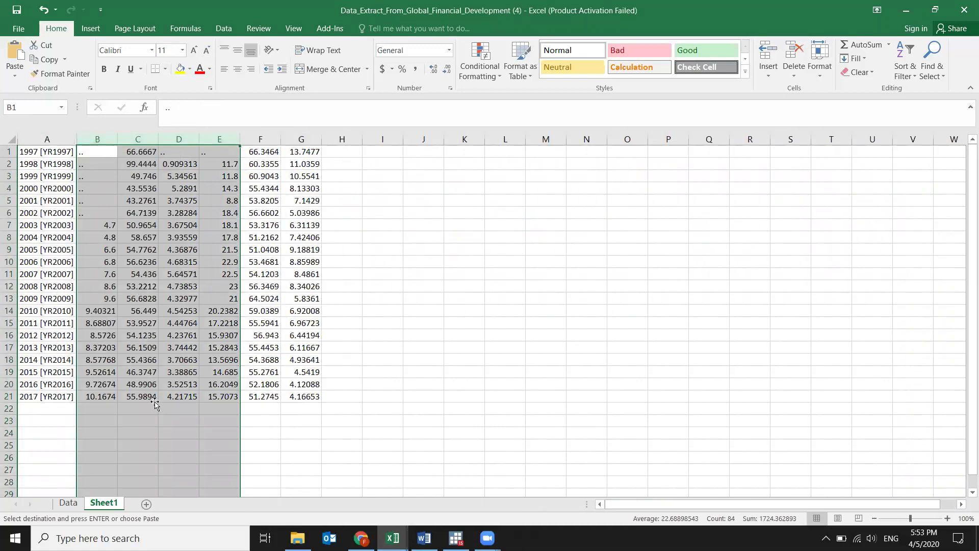
key(ctrl+z)
key(ctrl+z)
- Copy the Data sheet's block from Series Name through 2017, C1:Y7, and paste it transposed at A1 of Sheet1
key(ctrl+Page_Up)
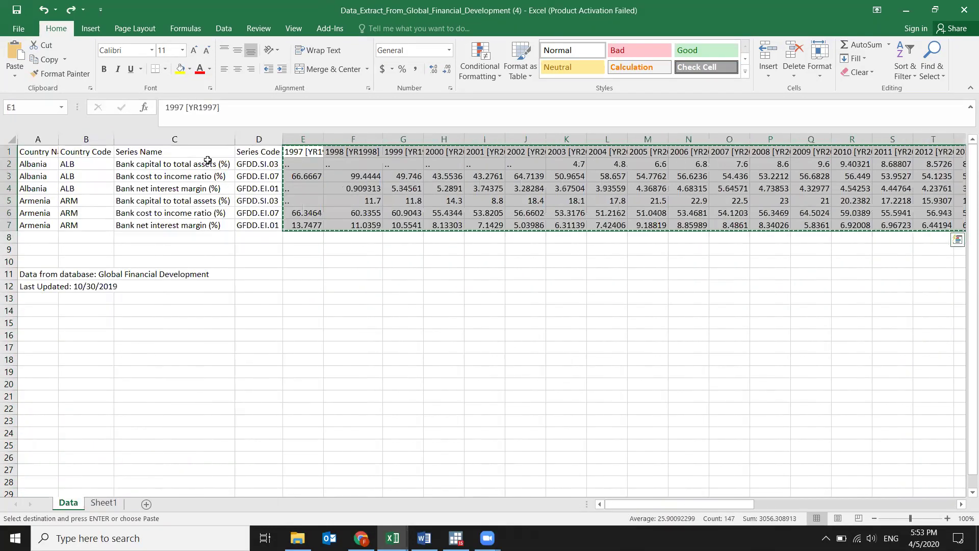
scroll(209, 153, left, 2)
drag(209, 148, 917, 227)
key(ctrl+c)
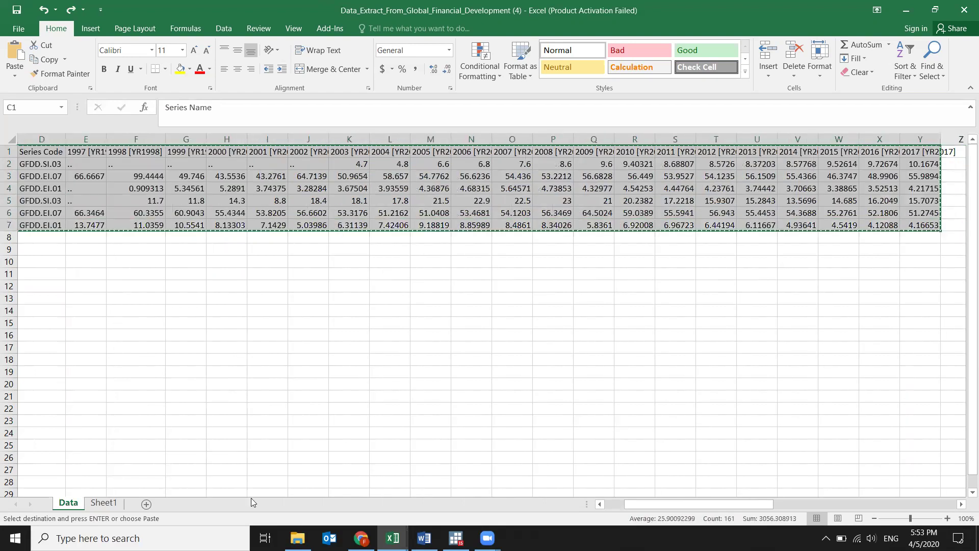
click(104, 503)
right_click(88, 209)
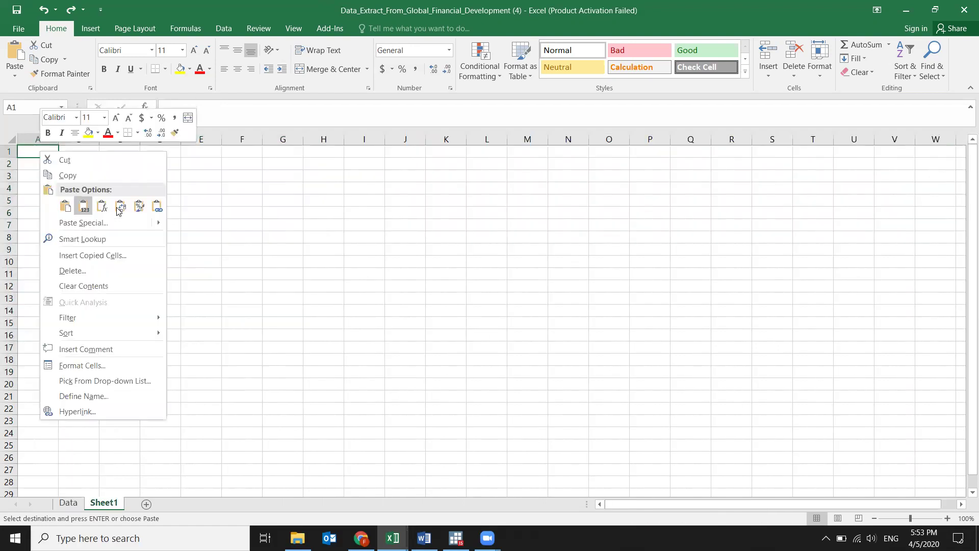
click(75, 164)
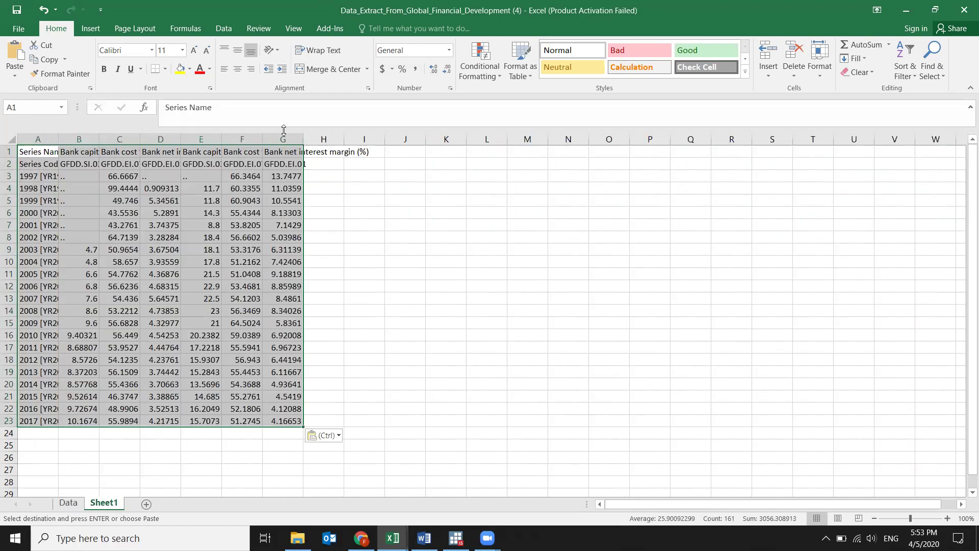
- Delete the Series Code row from the transposed table and select the year labels from 1998 to 2016
click(75, 225)
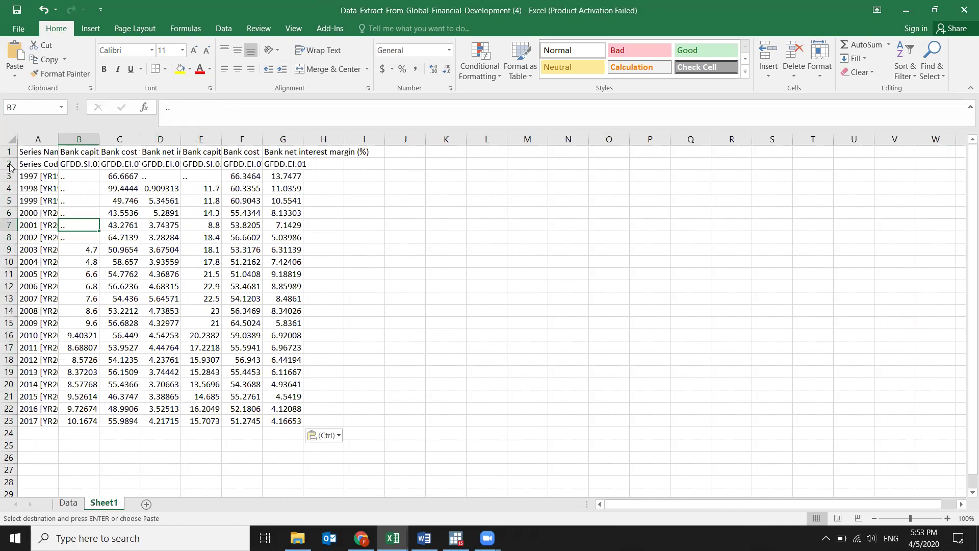
right_click(9, 168)
click(114, 268)
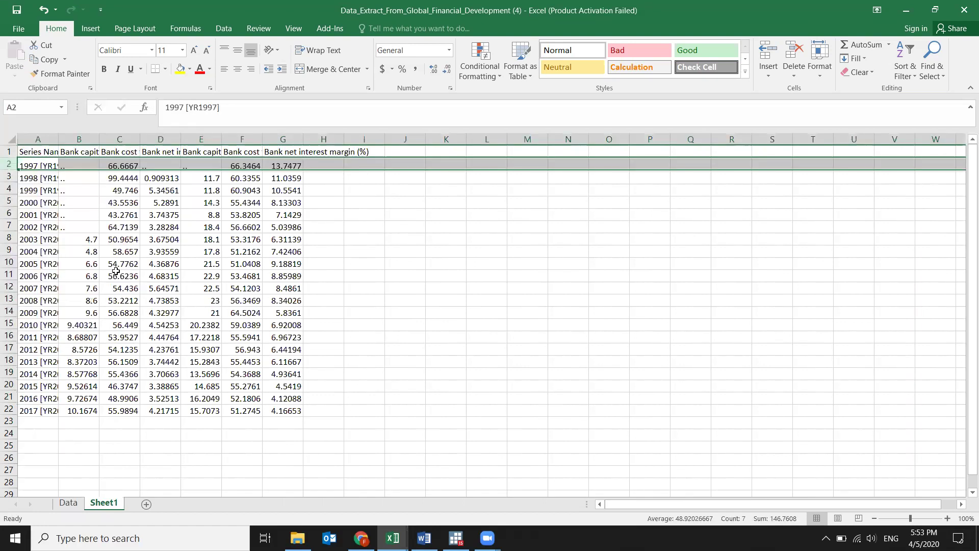
drag(34, 182, 41, 397)
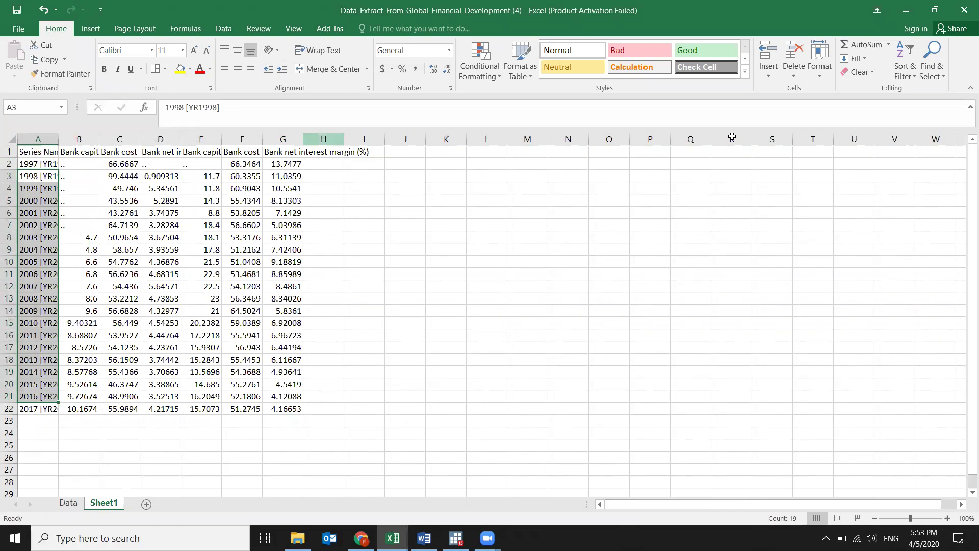
- Undo the Series Code row deletion and the transposed paste on Sheet1, and return to the Data sheet's first columns
drag(742, 169, 620, 496)
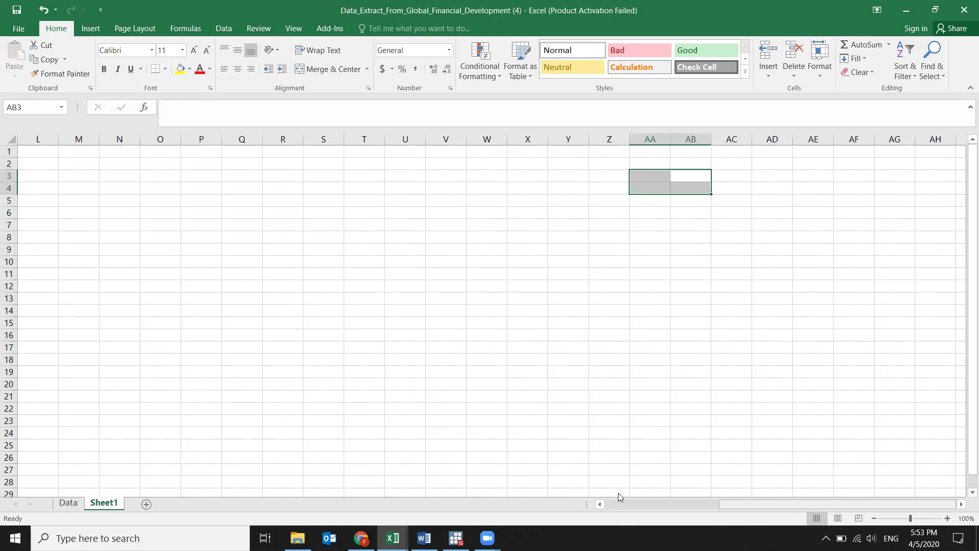
click(449, 276)
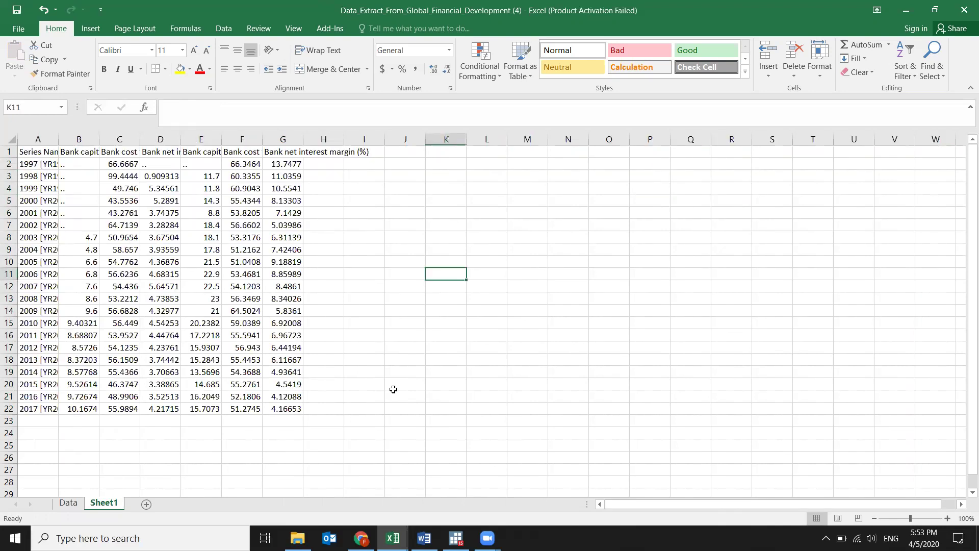
key(ctrl+z)
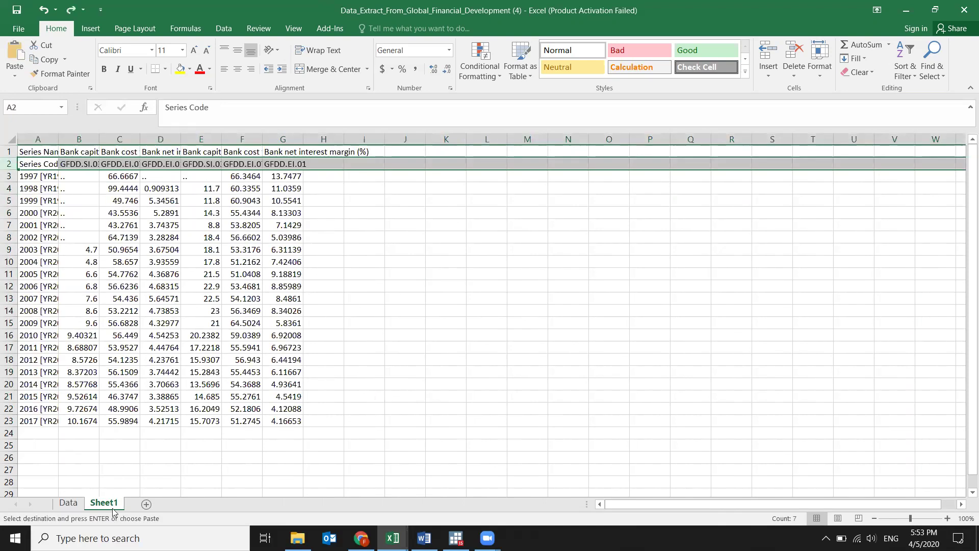
key(ctrl+z)
click(68, 503)
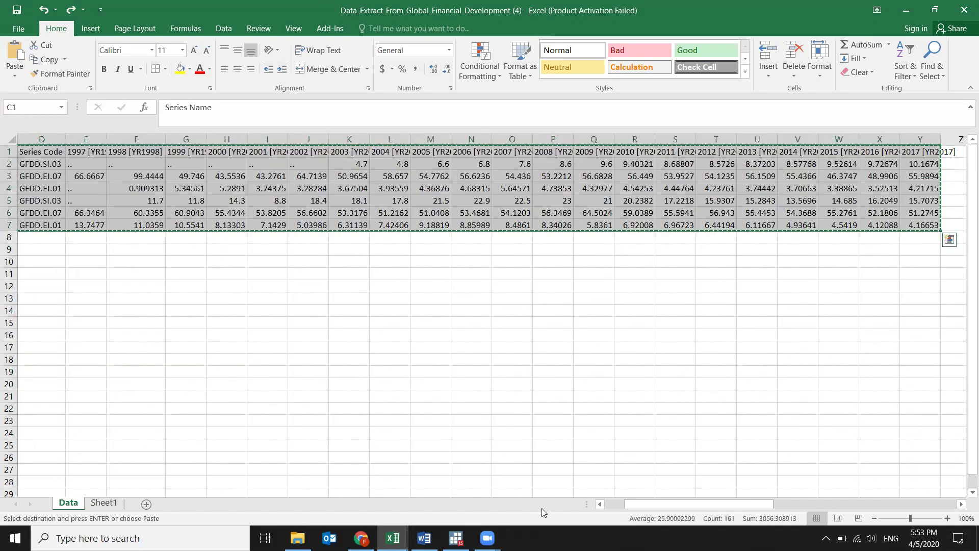
scroll(176, 150, left, 3)
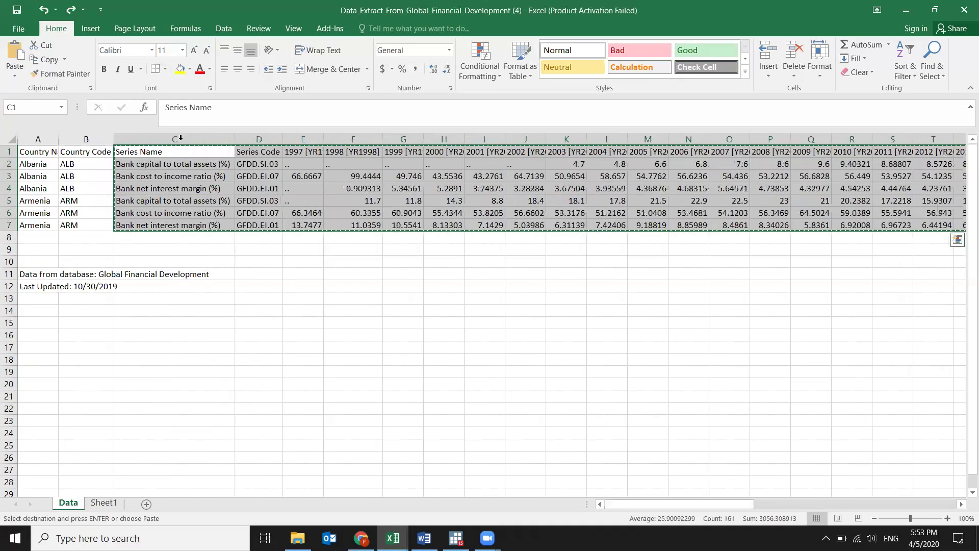
right_click(181, 139)
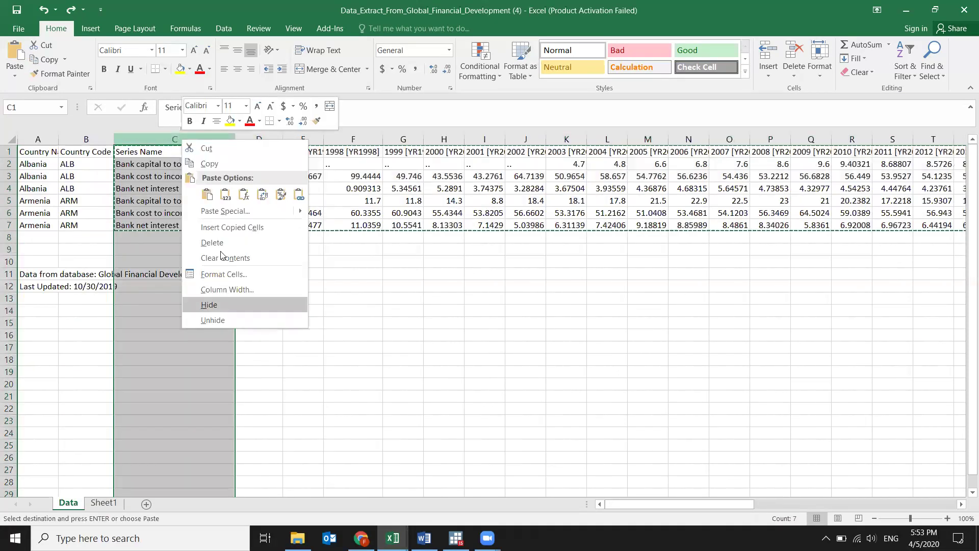
click(188, 241)
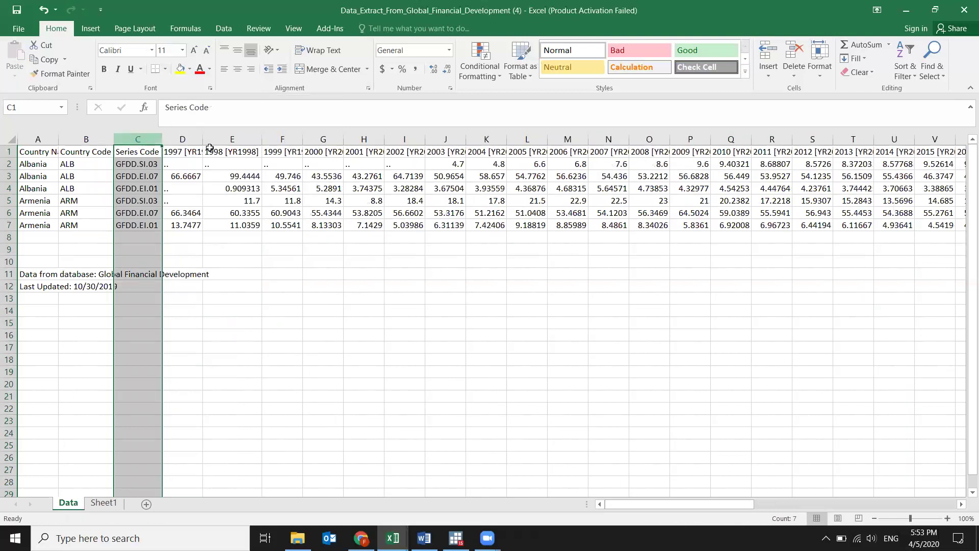
key(ctrl+z)
- Delete the Series Code column from the Data sheet
right_click(259, 139)
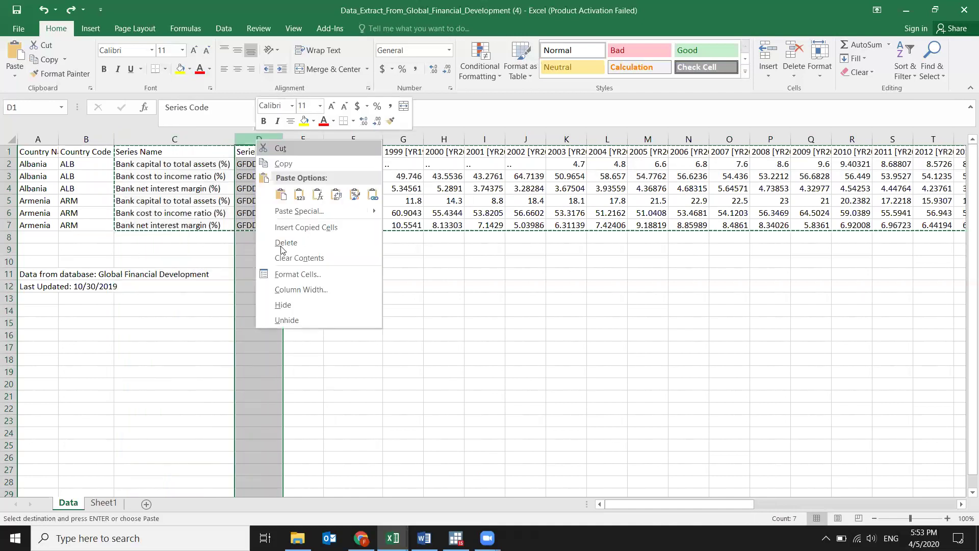
key(d)
click(255, 299)
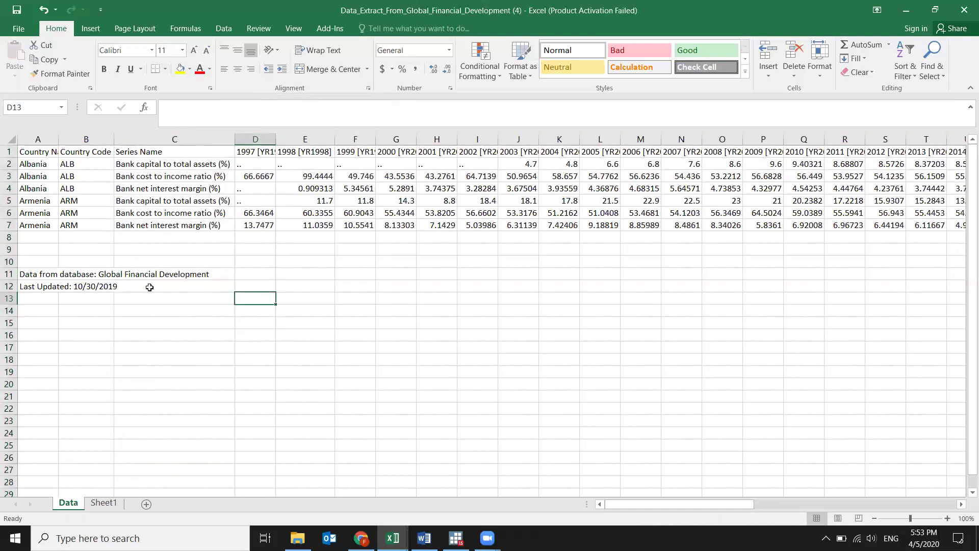
- Try to copy the entire columns from Country Code through 2017, B:X, and paste them at A1 of Sheet1
drag(86, 139, 856, 175)
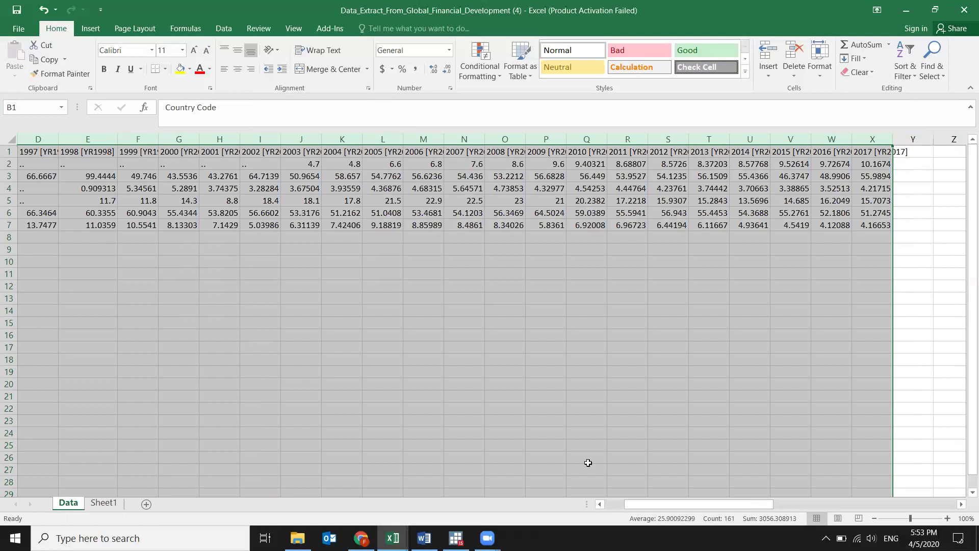
key(ctrl+c)
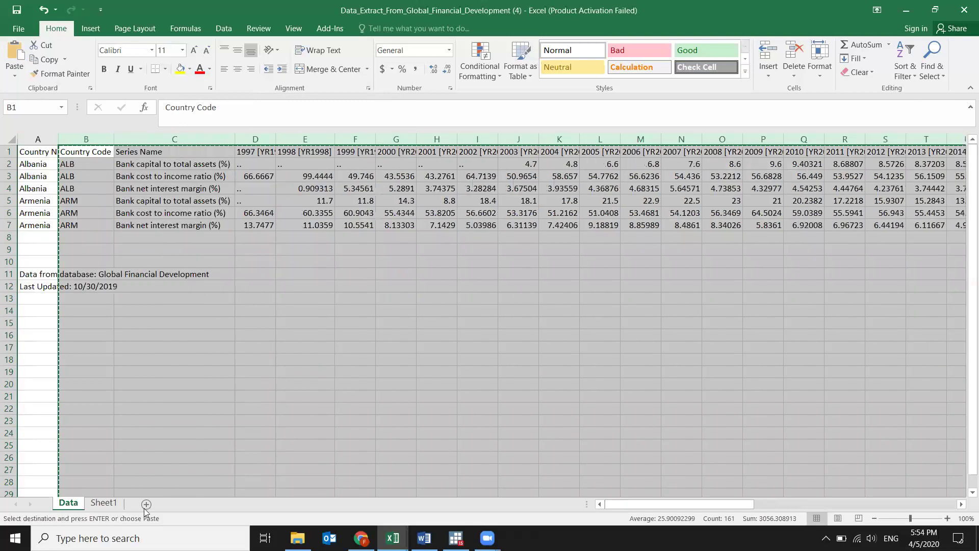
click(108, 493)
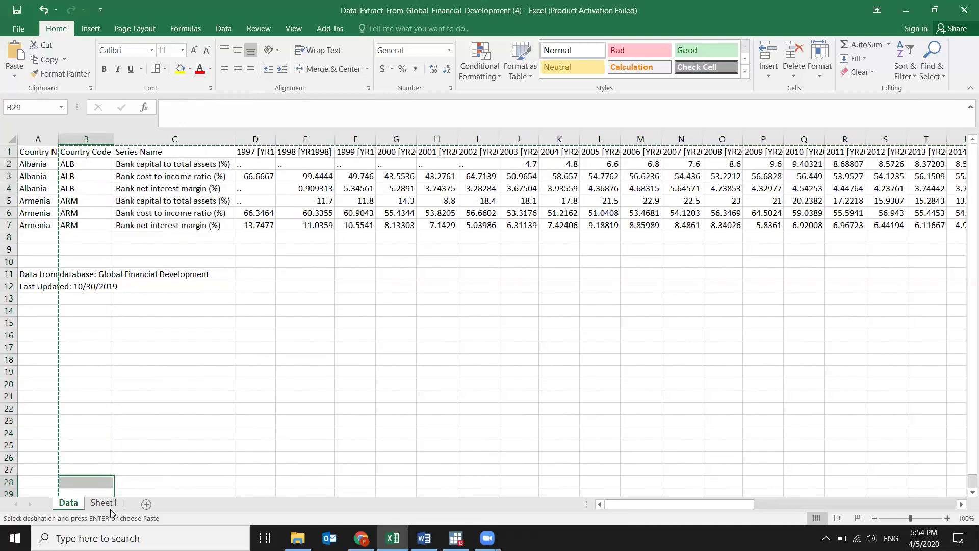
click(109, 505)
click(39, 151)
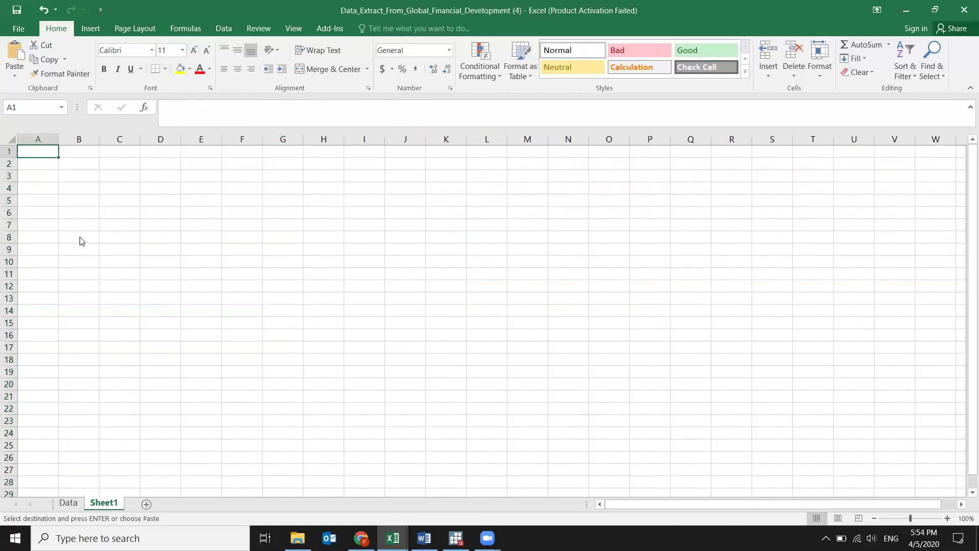
right_click(41, 153)
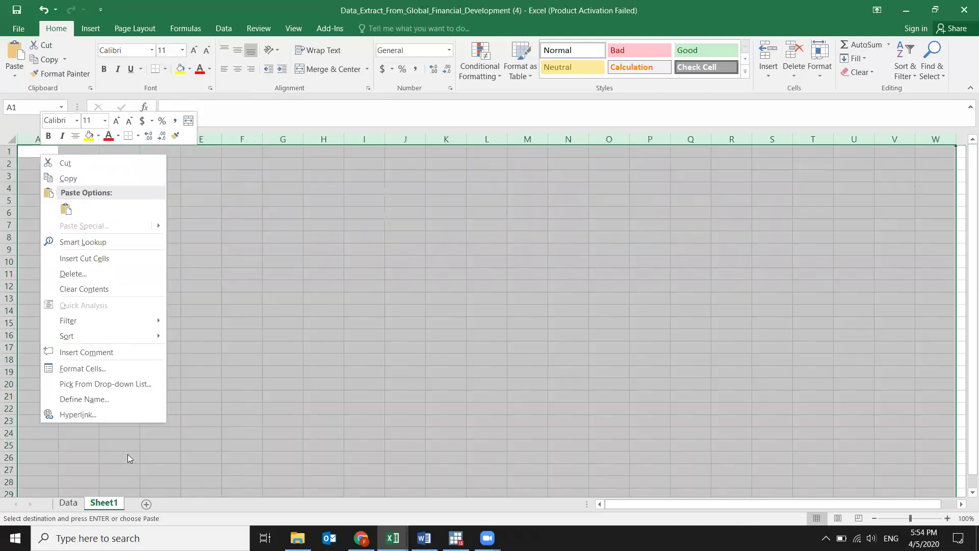
click(67, 503)
- Copy the Data sheet's block from Country Code through 2017, B1:X7, and paste it transposed at A1 of Sheet1
click(69, 499)
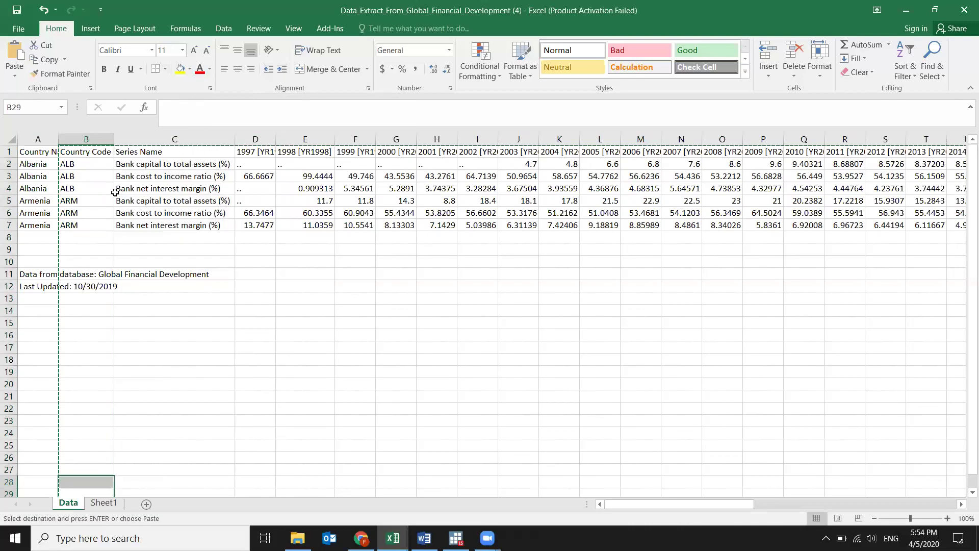
click(70, 154)
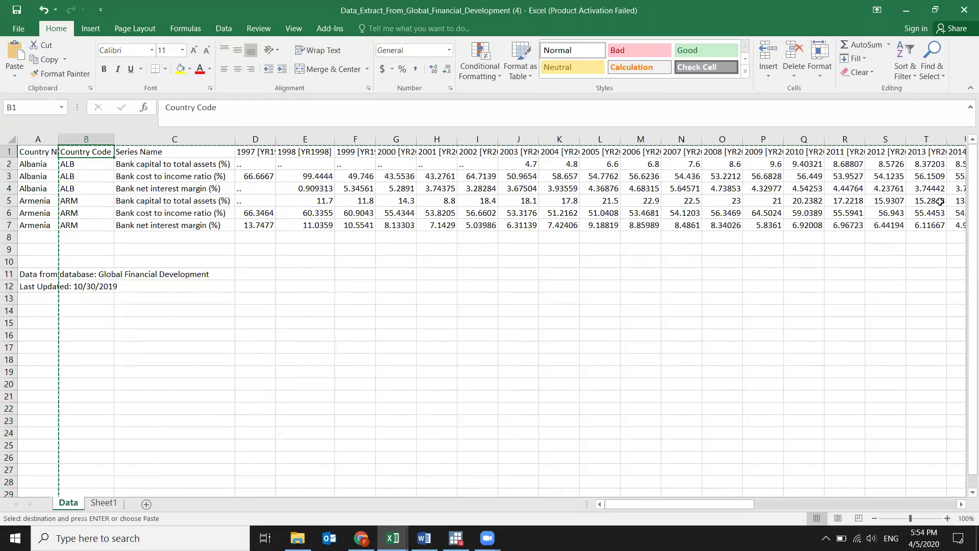
drag(966, 216, 854, 227)
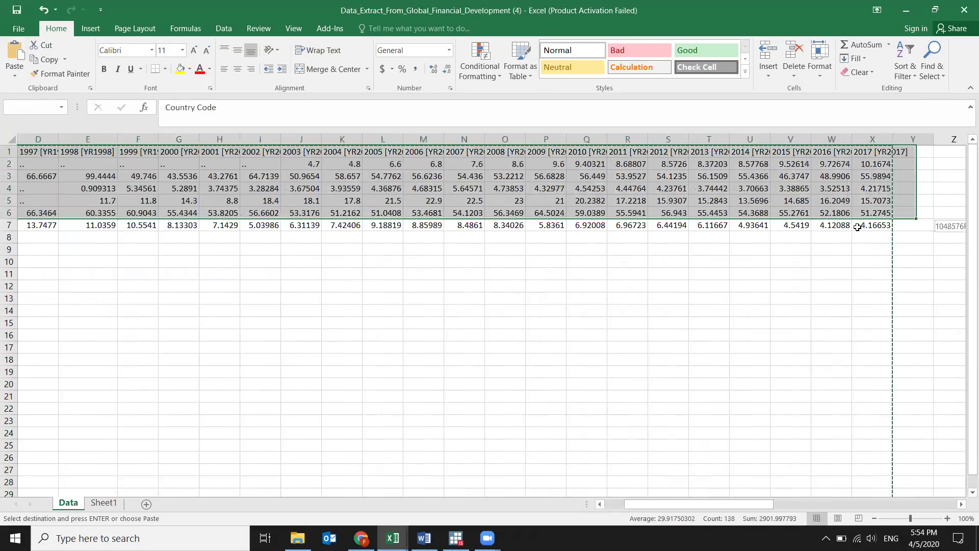
key(ctrl+c)
key(ctrl+q)
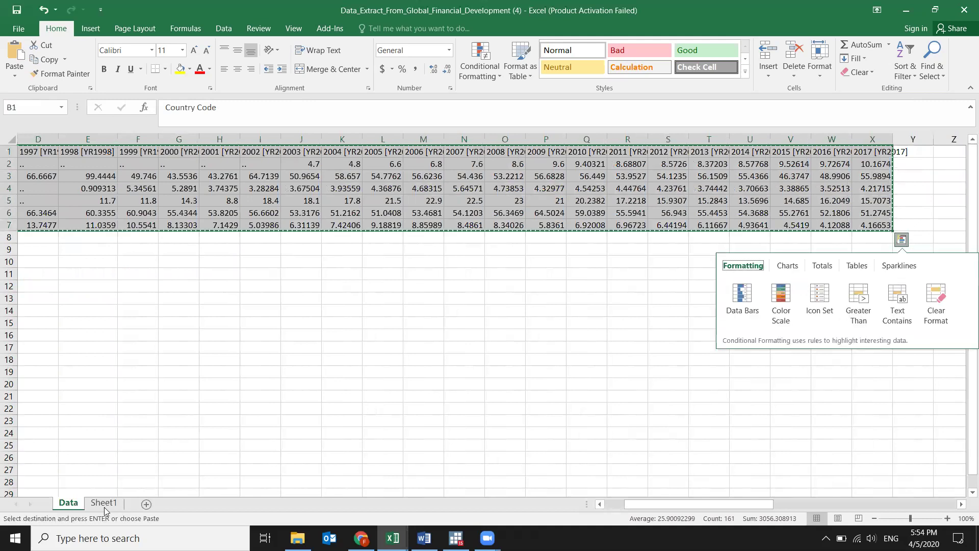
click(104, 504)
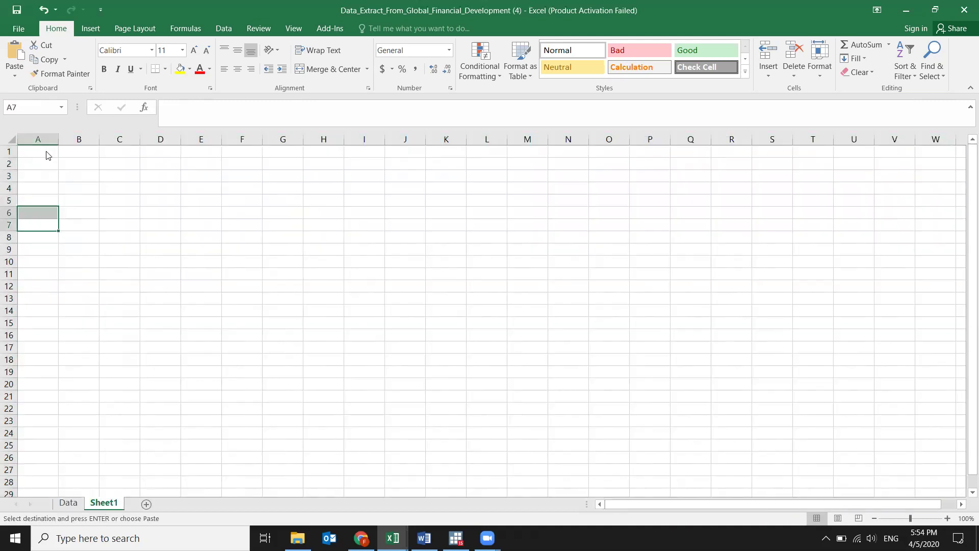
right_click(47, 152)
click(127, 206)
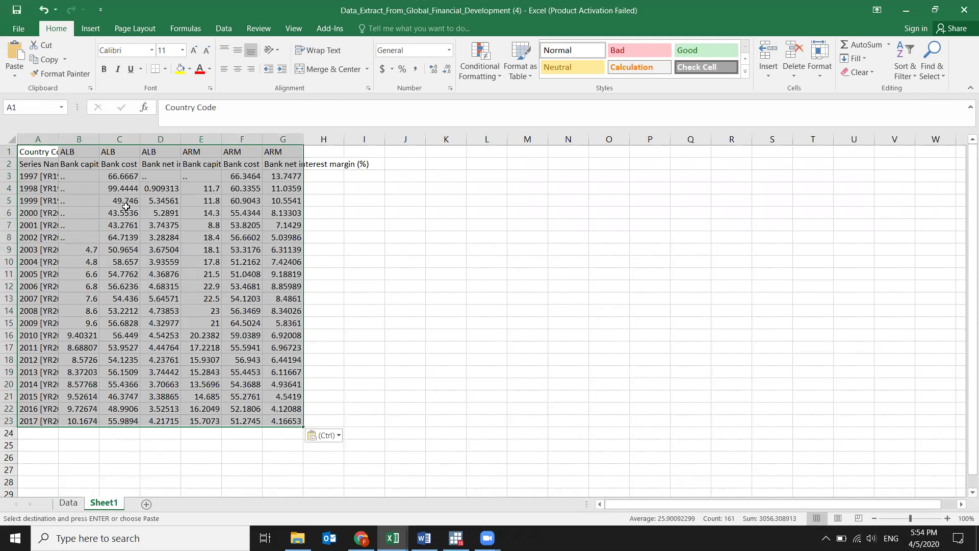
- Move the ARM values in E3:G23 beneath the ALB values, starting at B24
click(148, 190)
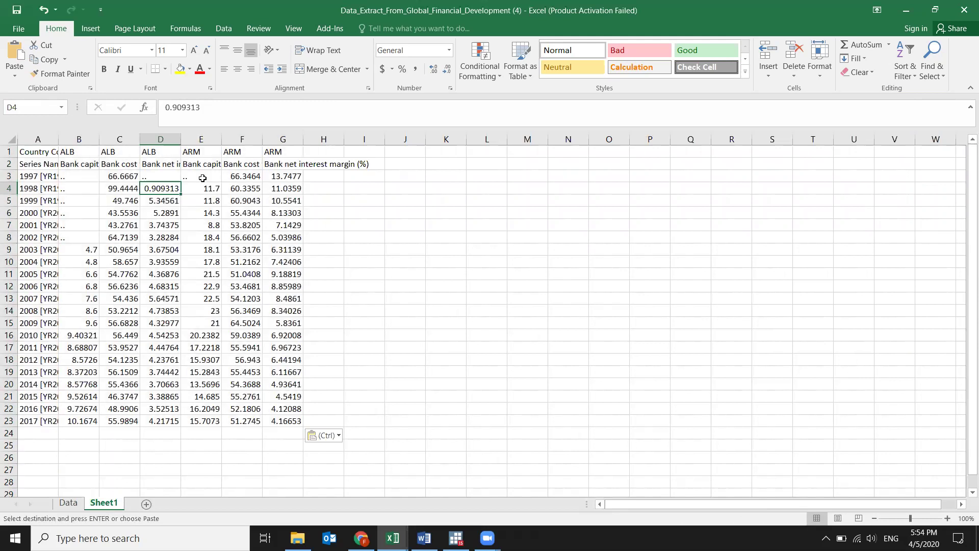
drag(202, 178, 292, 375)
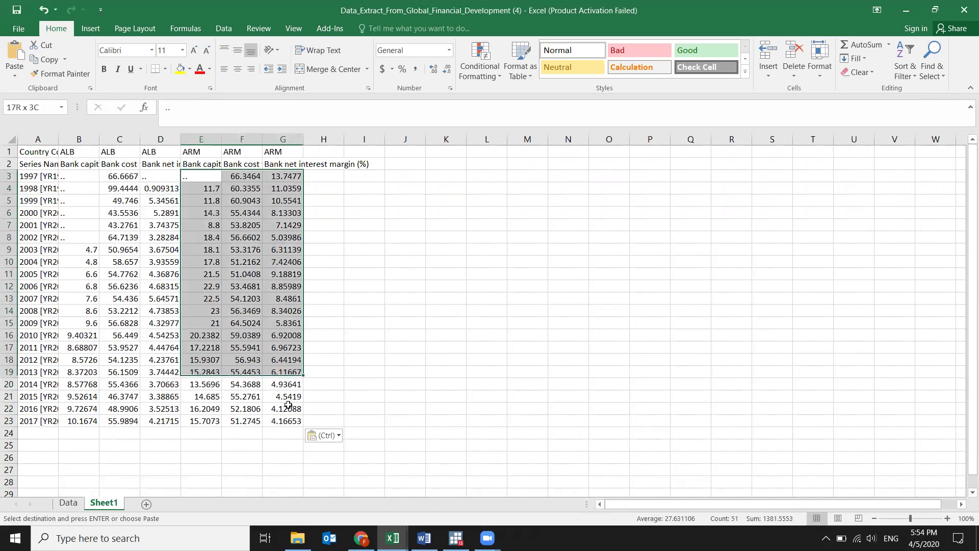
drag(289, 413, 290, 424)
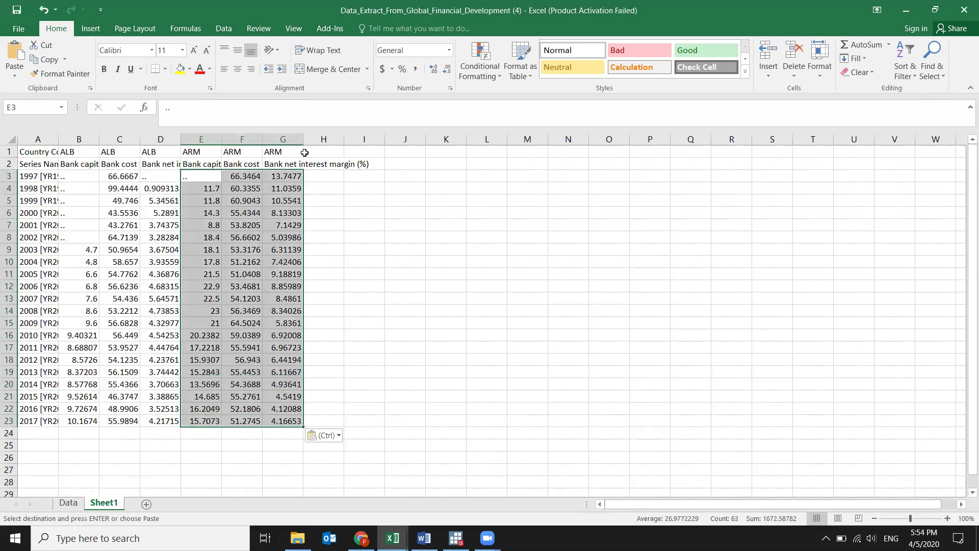
key(ctrl+c)
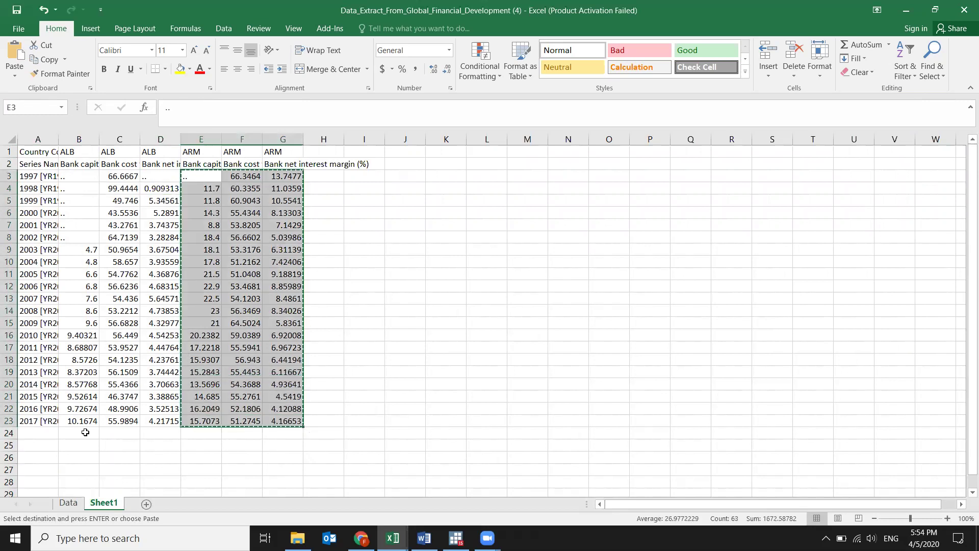
click(88, 430)
key(ctrl+v)
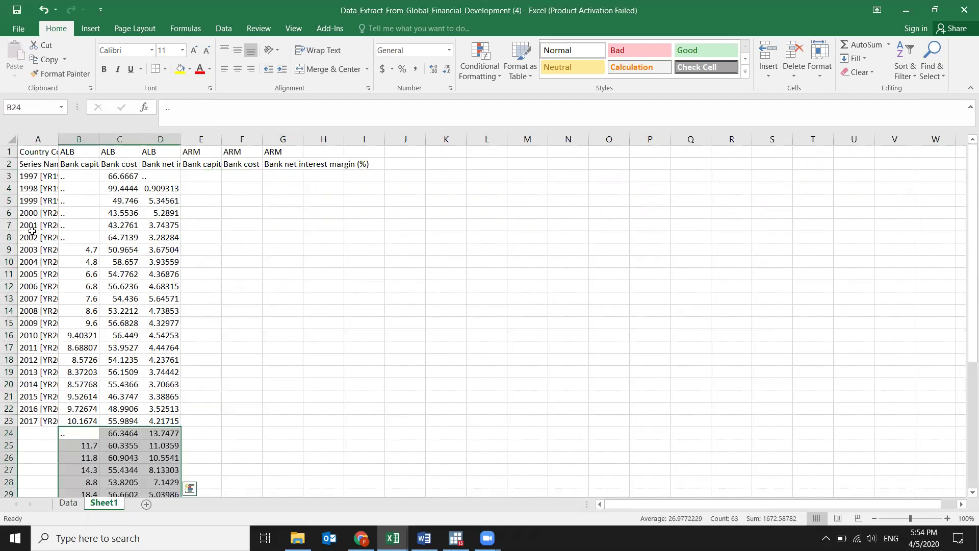
- Copy the 1997–2017 year labels in A3:A23 and paste them at A24 beside the Armenia values
drag(39, 183, 48, 421)
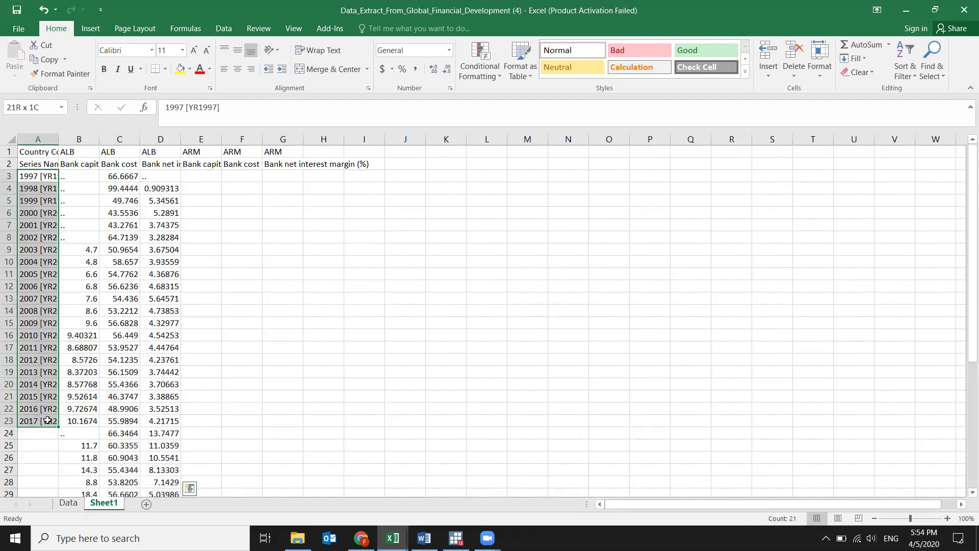
scroll(47, 421, down, 1)
key(ctrl+c)
scroll(31, 325, down, 2)
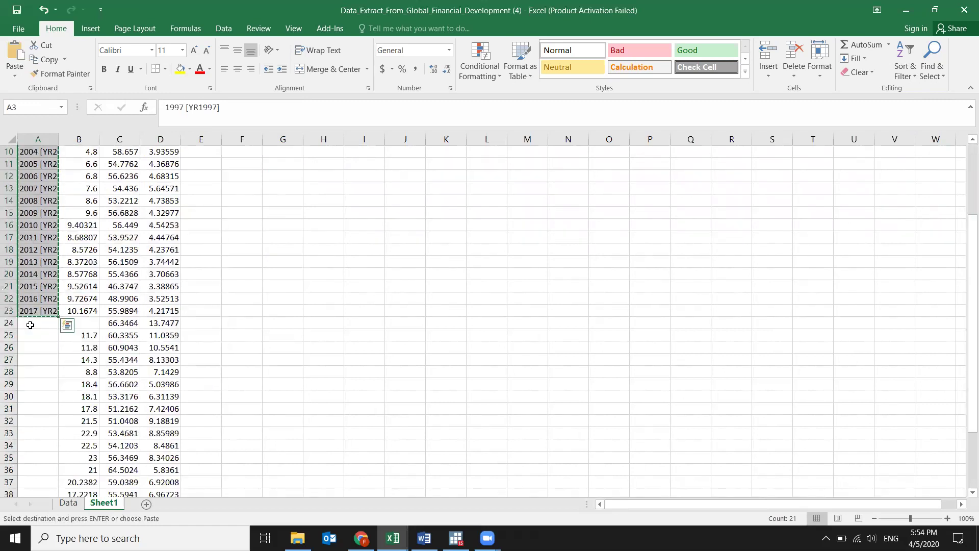
click(38, 323)
key(ctrl+v)
scroll(201, 159, down, 5)
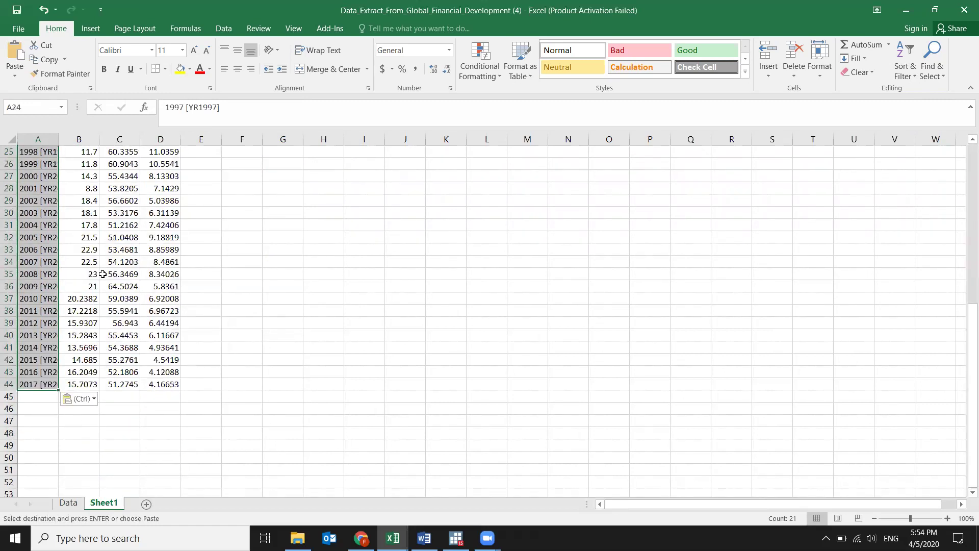
scroll(202, 159, up, 8)
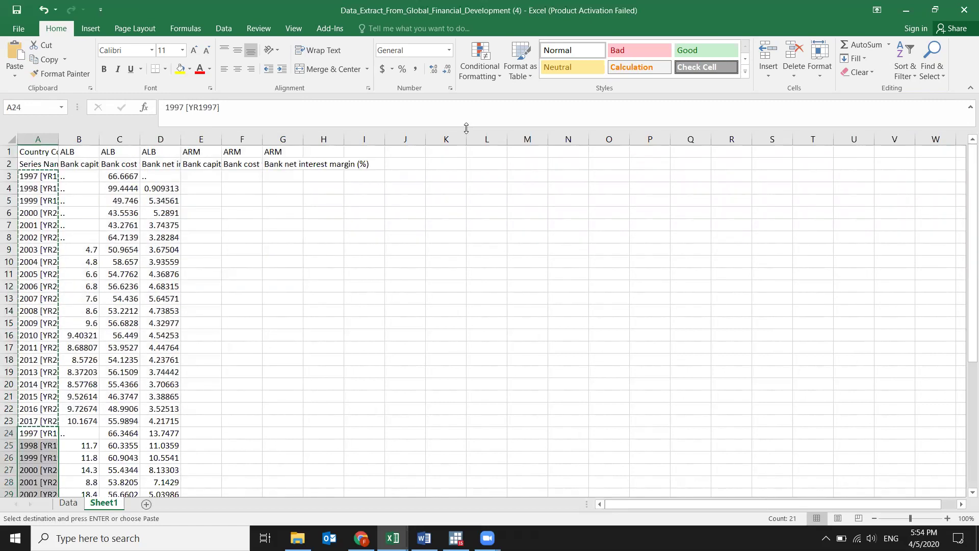
scroll(105, 153, down, 6)
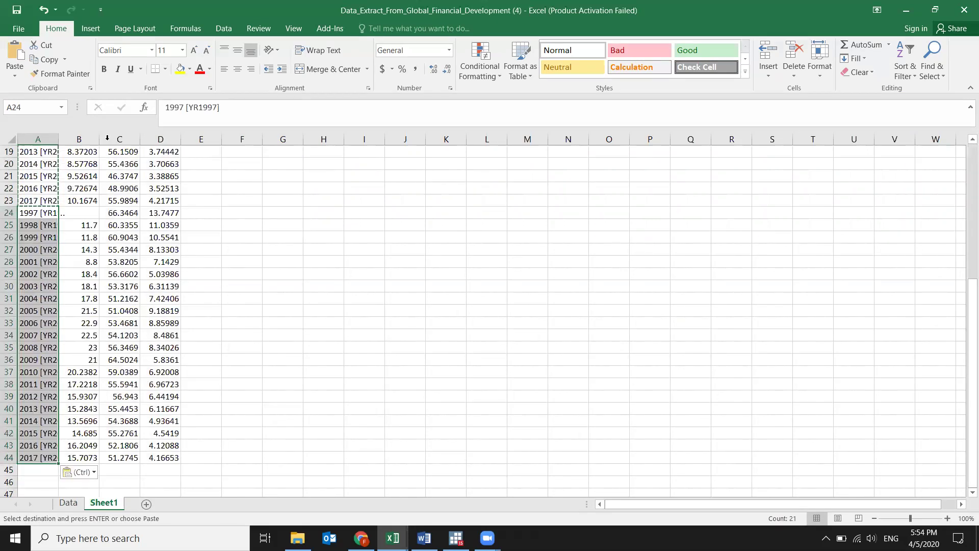
scroll(83, 165, up, 6)
- Delete the Country Code row from the top of the Sheet1 table
drag(83, 166, 258, 163)
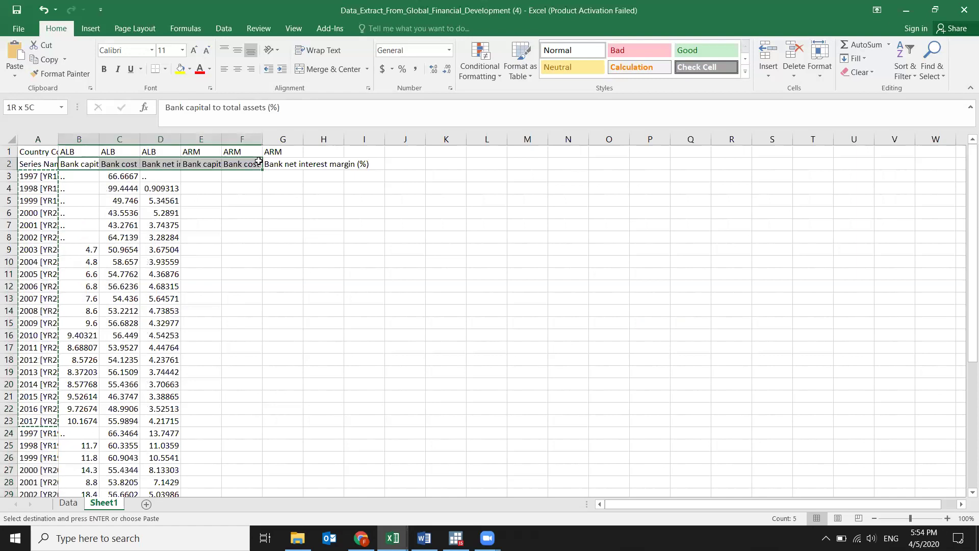
click(221, 176)
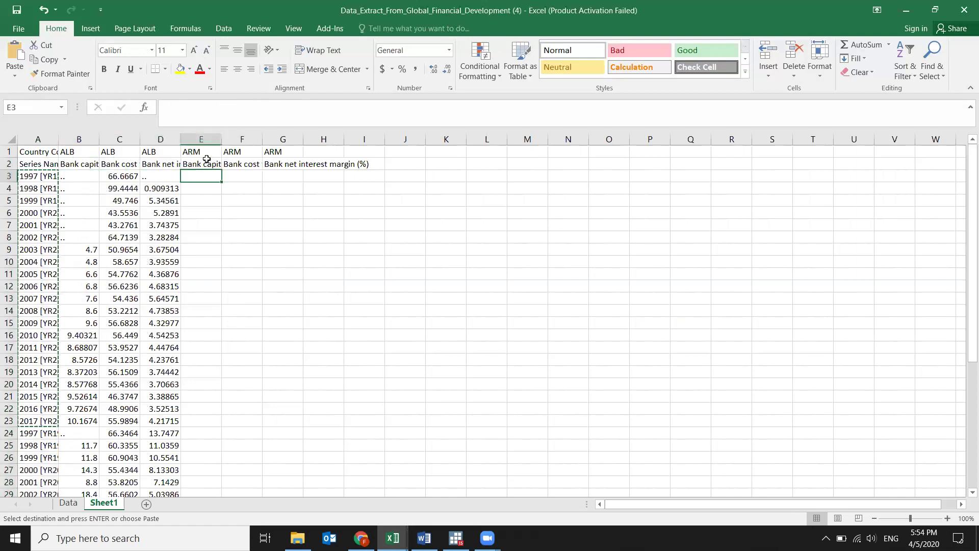
right_click(12, 152)
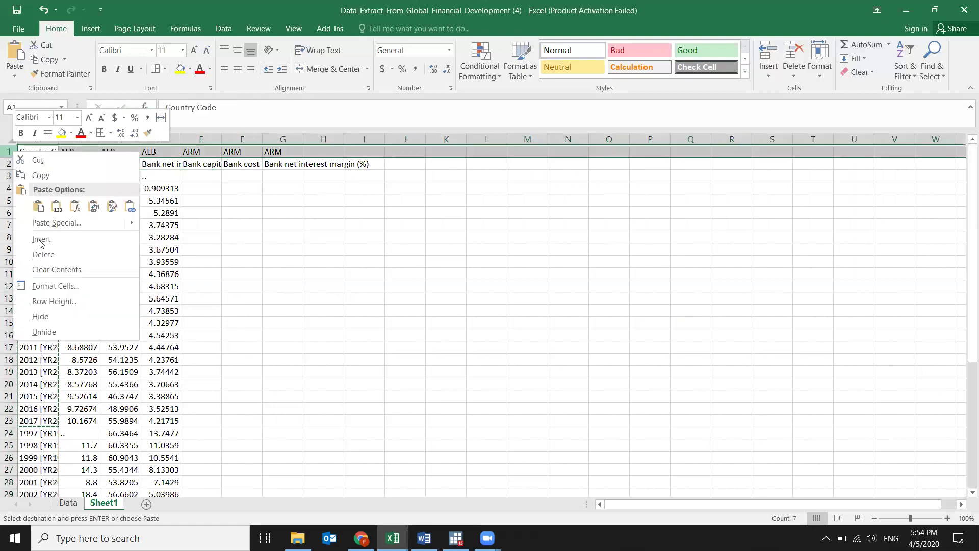
click(44, 253)
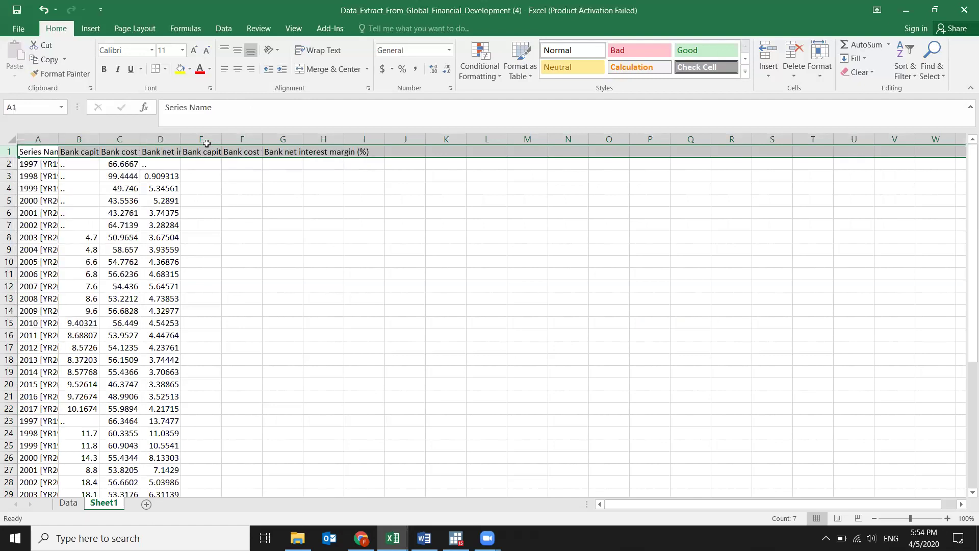
- Clear the duplicate series headers in E1:I2 of Sheet1 and fit columns A to D to their contents
drag(201, 152, 379, 164)
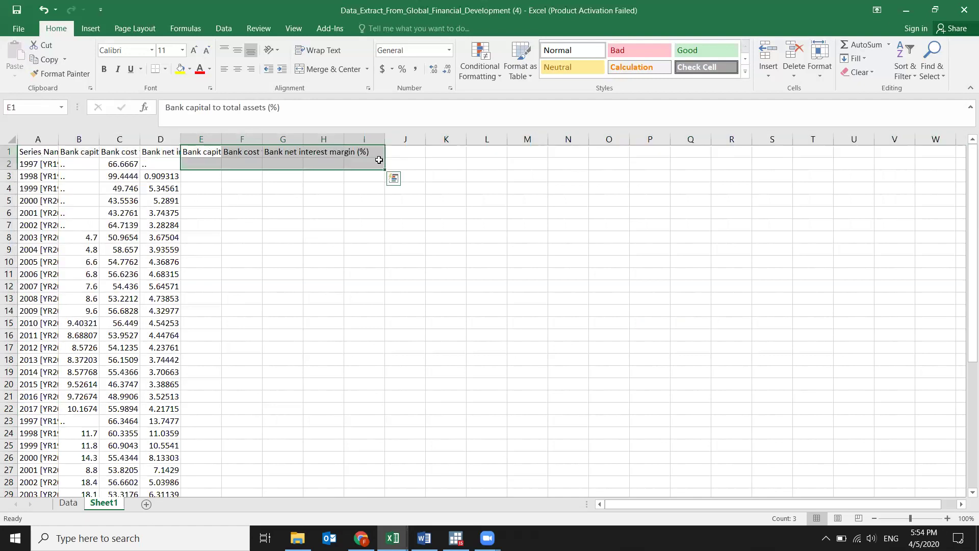
key(Delete)
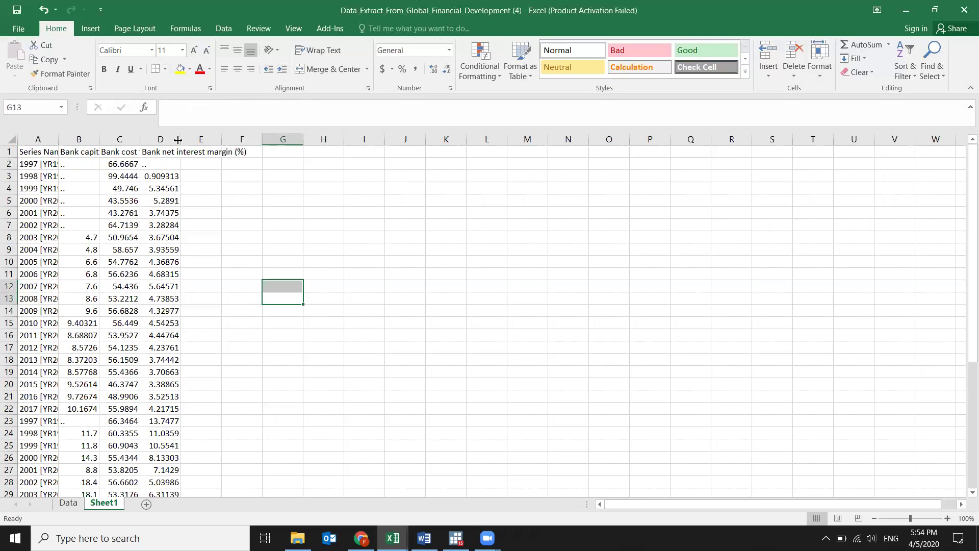
double_click(180, 139)
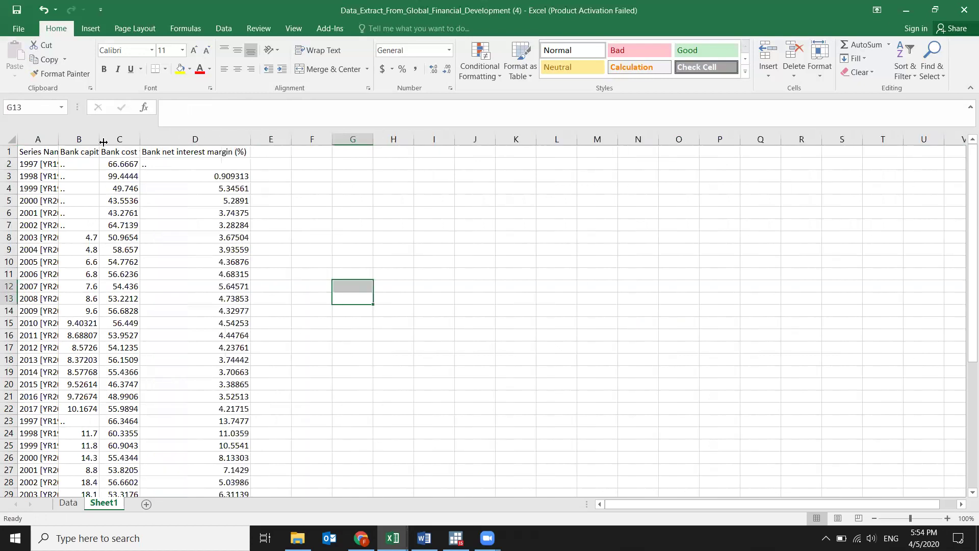
double_click(141, 139)
double_click(99, 139)
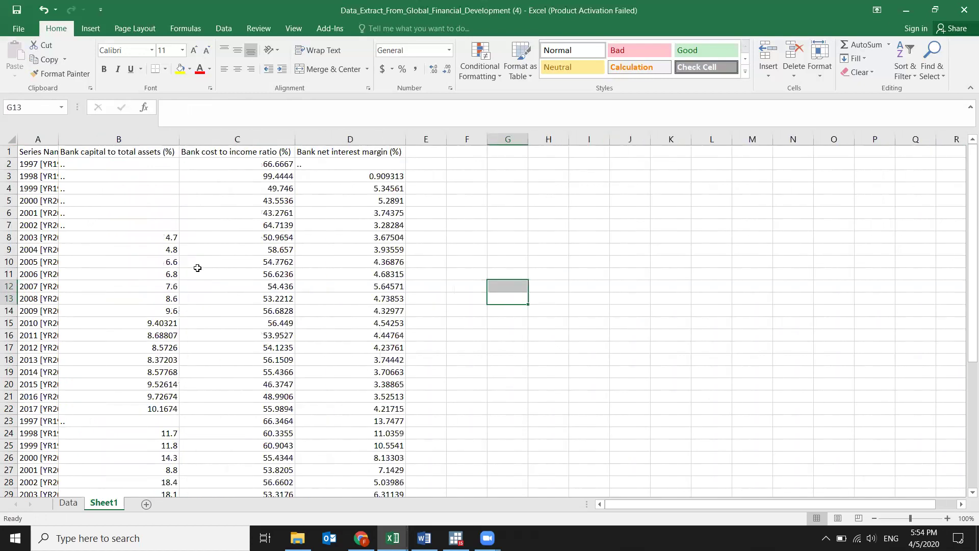
double_click(58, 139)
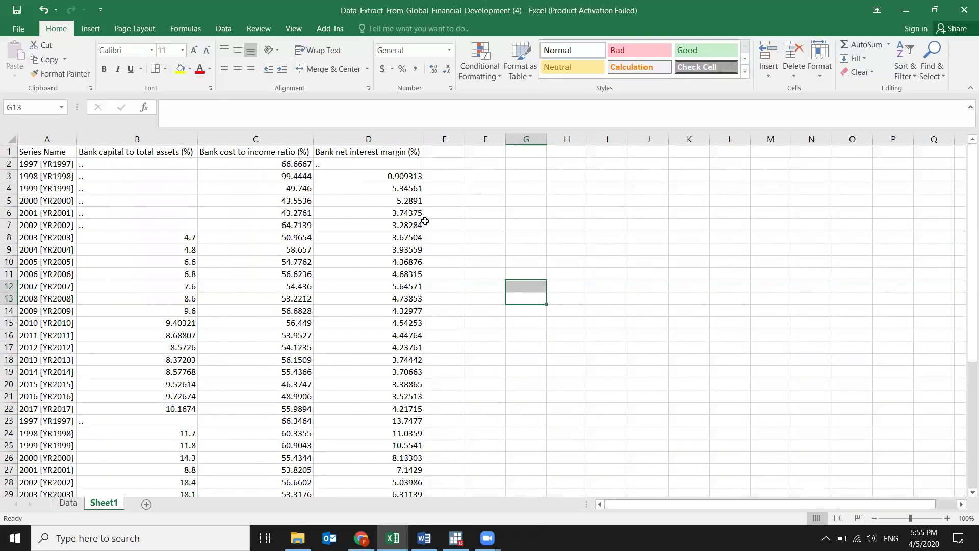
scroll(225, 302, down, 7)
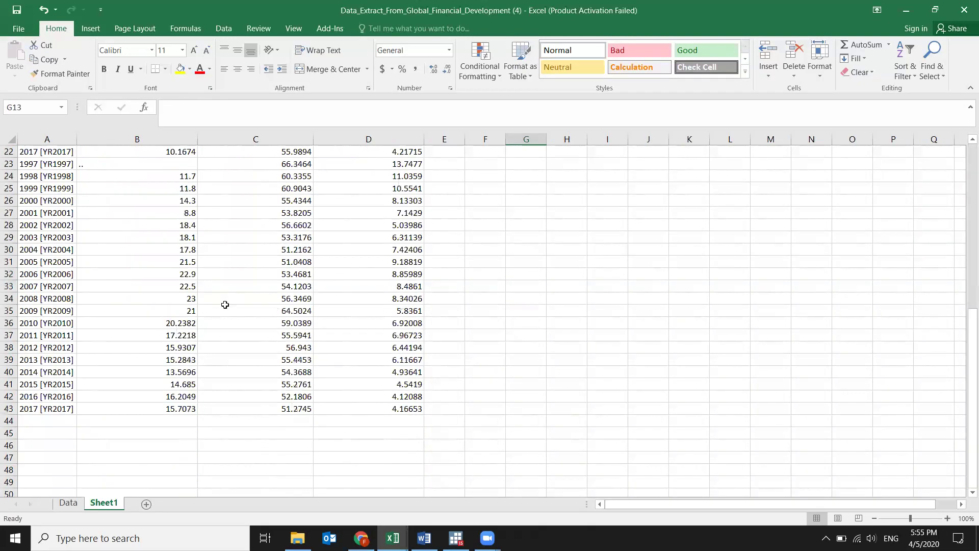
scroll(324, 253, up, 7)
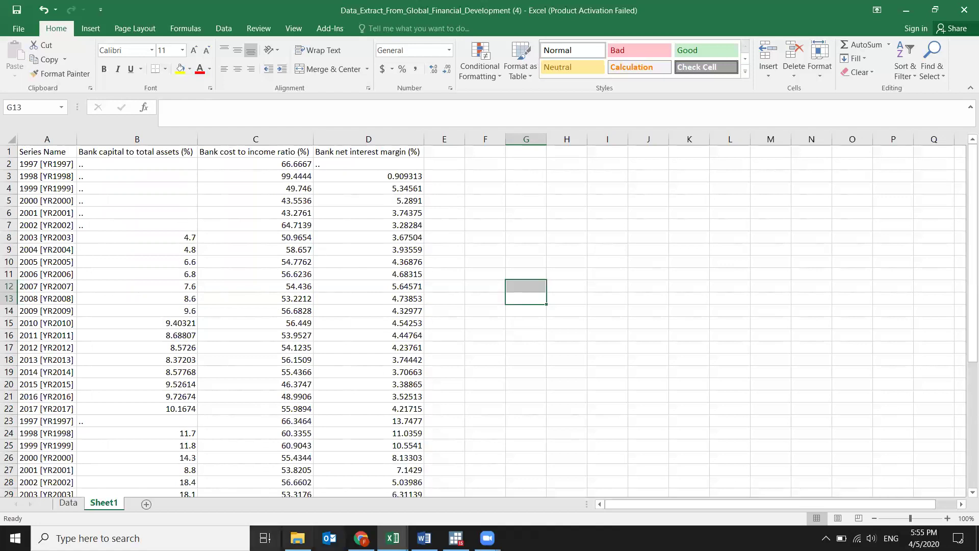
- Switch to File Explorer and open Screenshot[2] from the 2020-04-05 17.17.22 meeting folder under Documents > Zoom
key(alt+Tab)
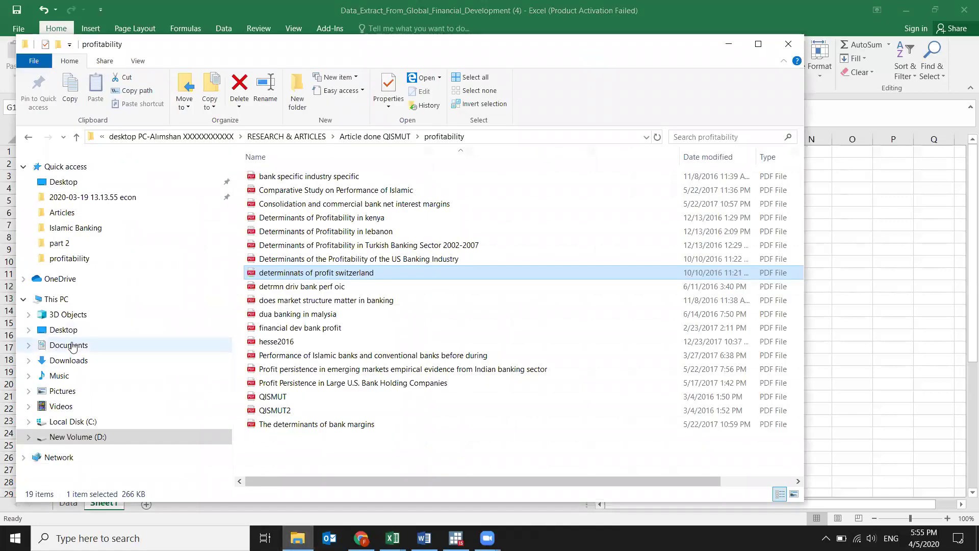
click(69, 345)
double_click(269, 231)
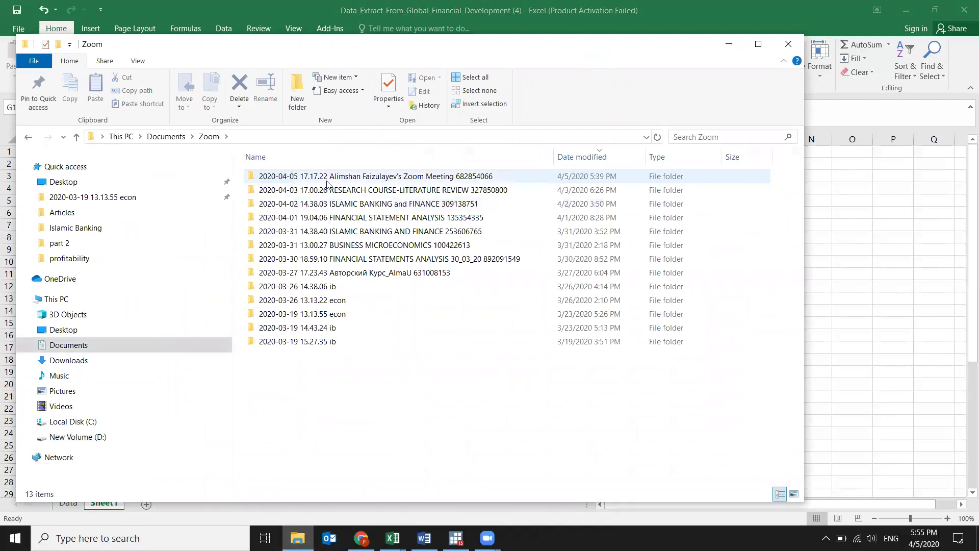
double_click(293, 182)
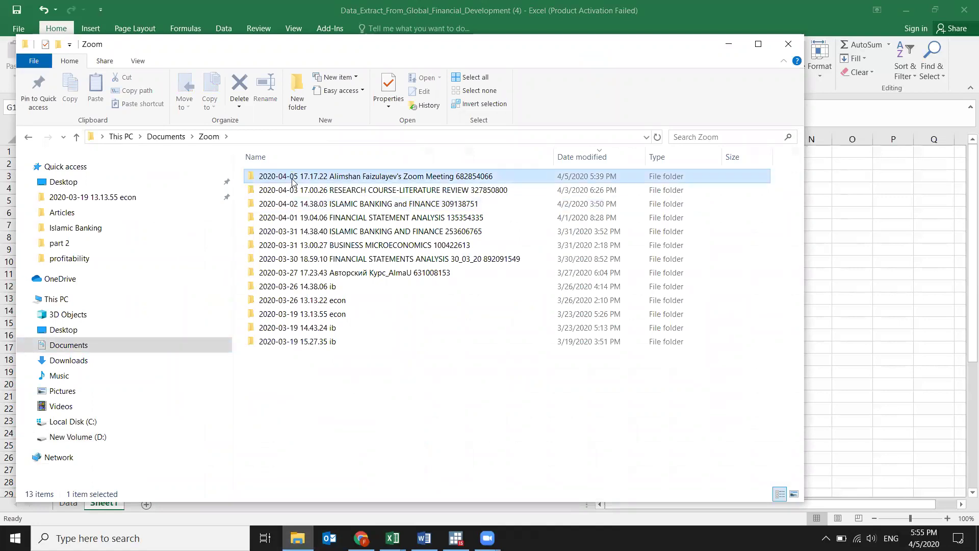
click(496, 211)
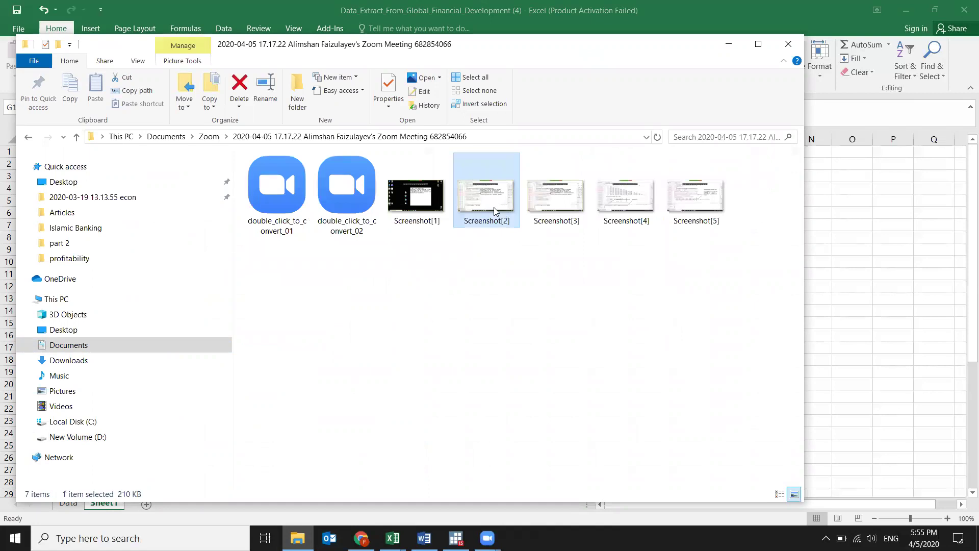
double_click(496, 212)
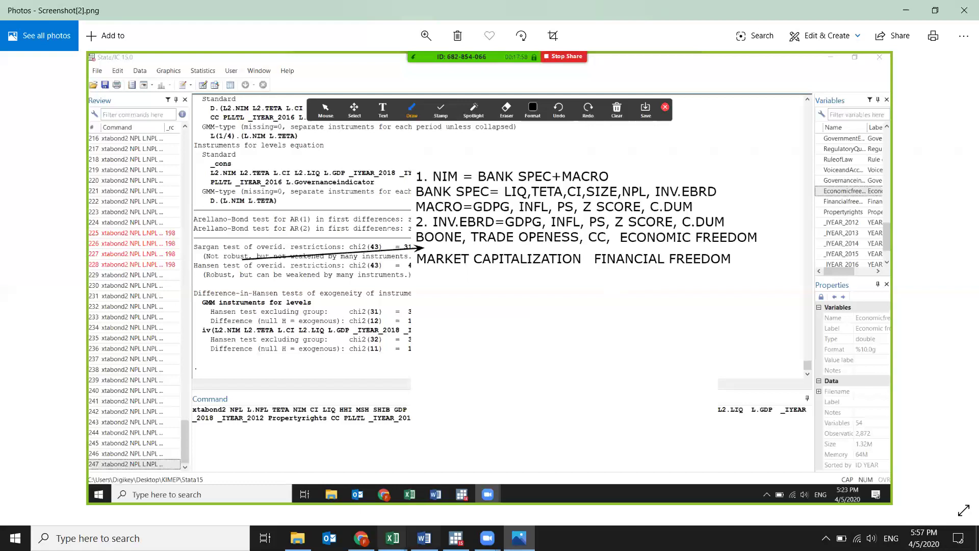
- Switch to the April 5 thDATA workbook and examine the LGDP formulas in T2 and T3 of the DATA EBRD sheet
click(392, 538)
click(325, 485)
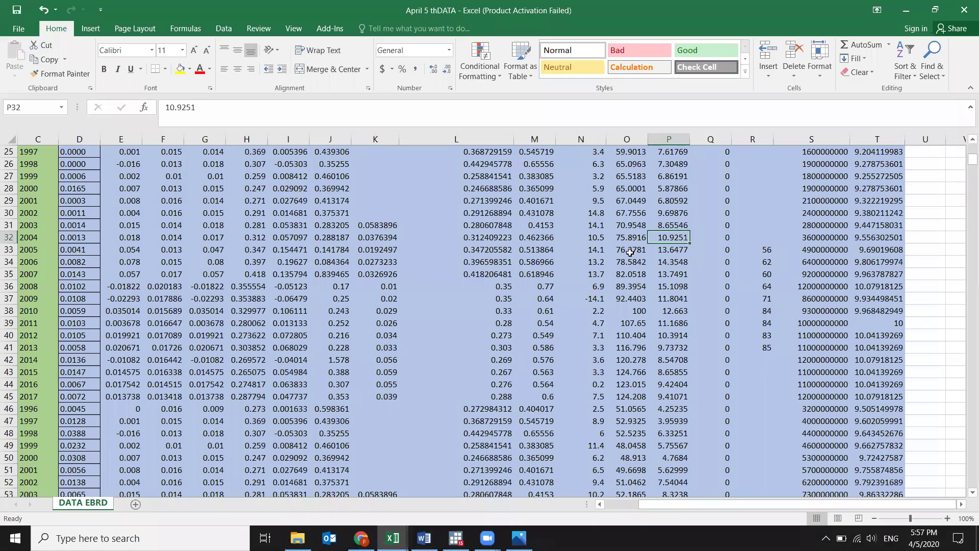
scroll(615, 169, up, 8)
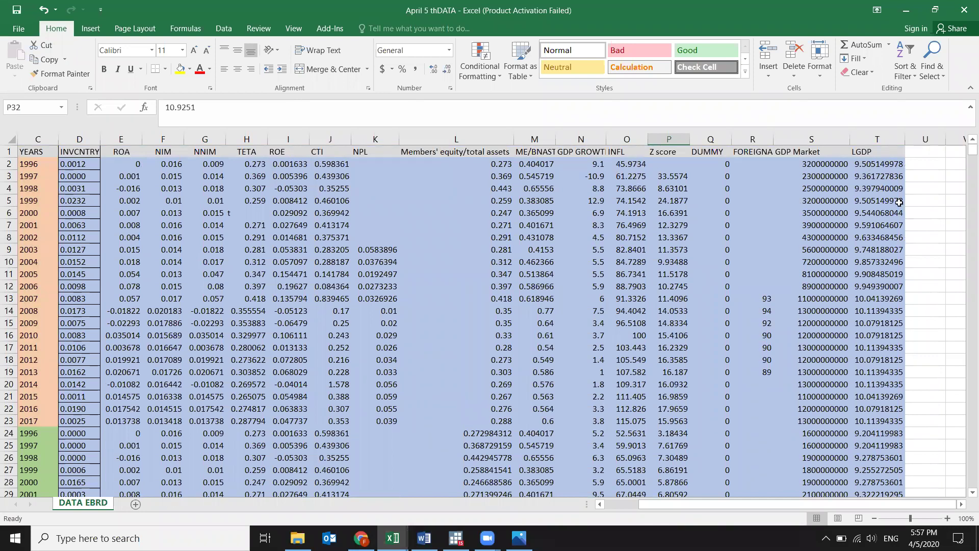
click(877, 176)
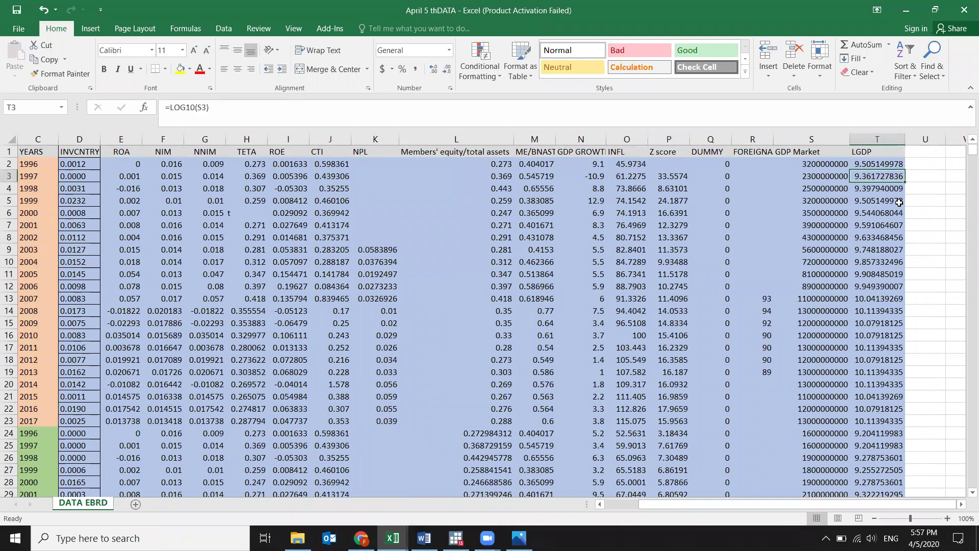
key(Up)
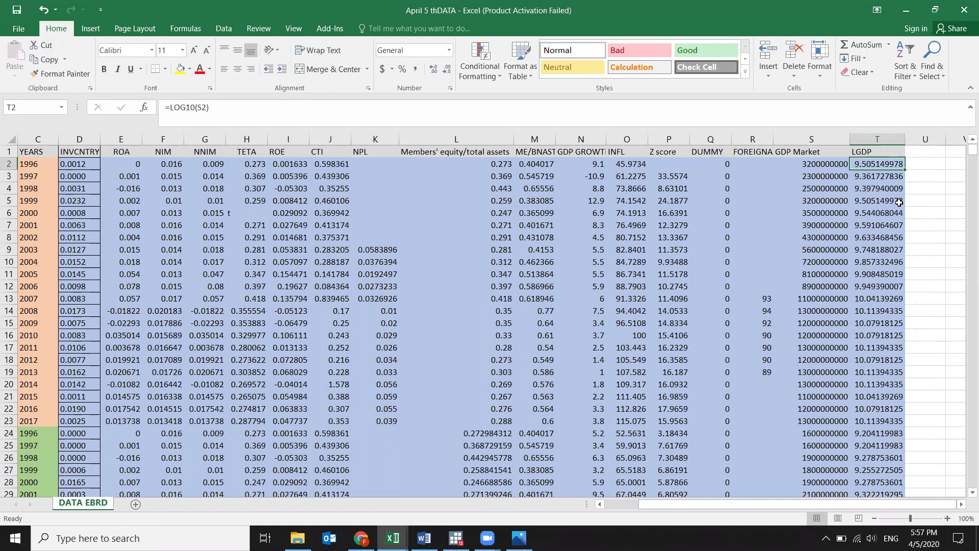
key(Down)
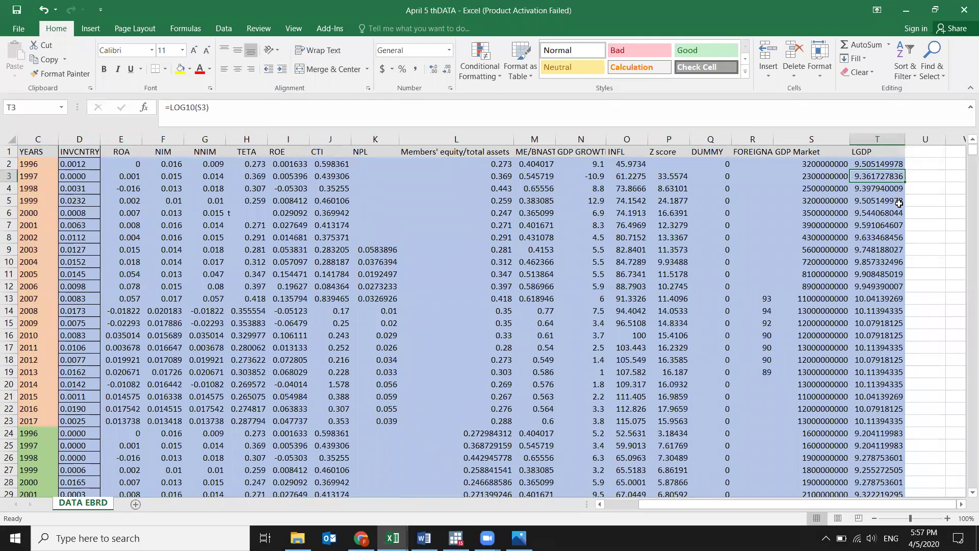
key(Up)
key(Down)
key(Up)
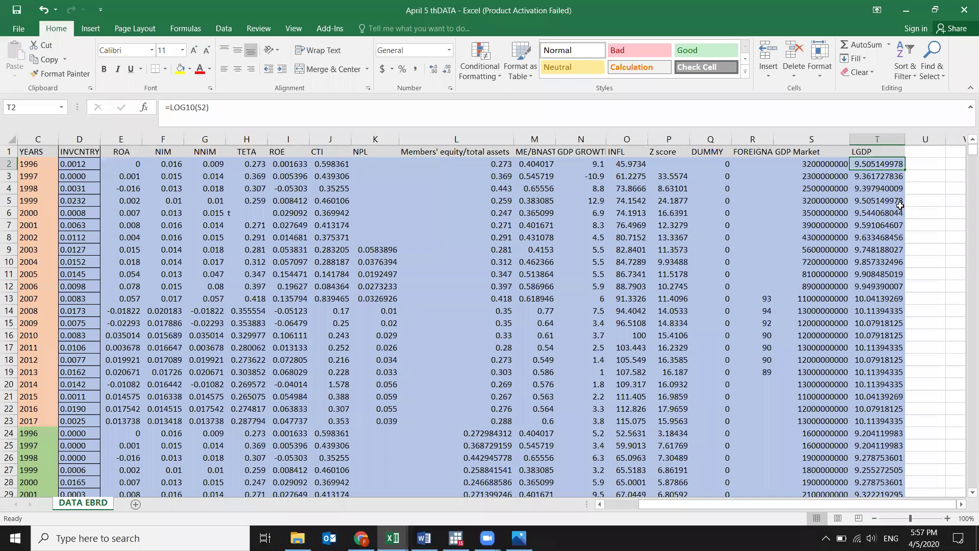
scroll(873, 203, up, 1)
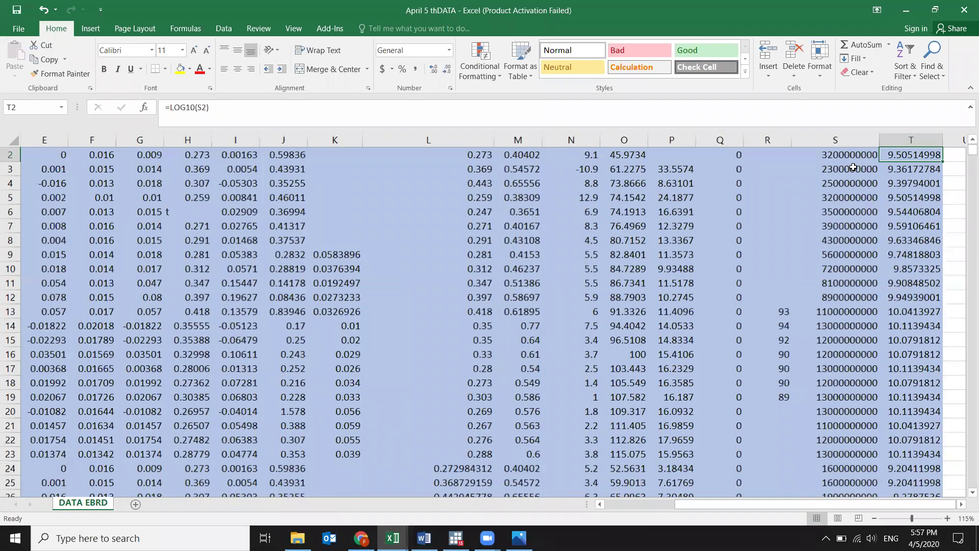
scroll(859, 150, up, 1)
- Try deleting columns O to S, INFL through GDP Market, and undo the deletion
drag(851, 139, 643, 139)
right_click(642, 150)
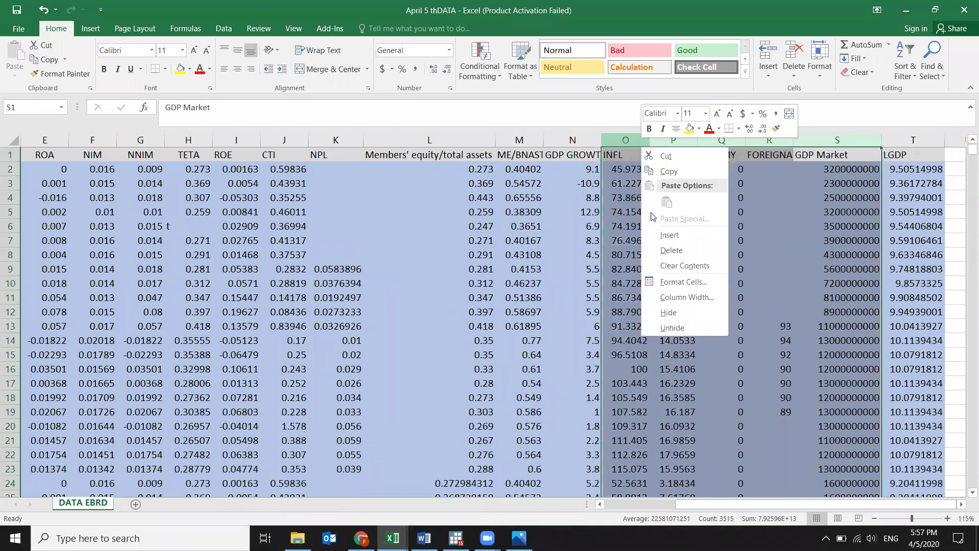
click(677, 252)
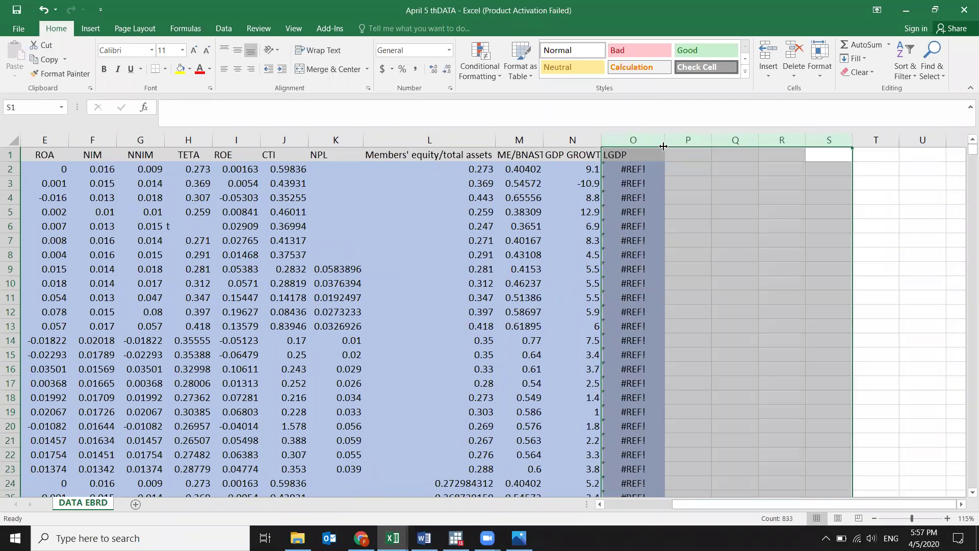
key(ctrl+z)
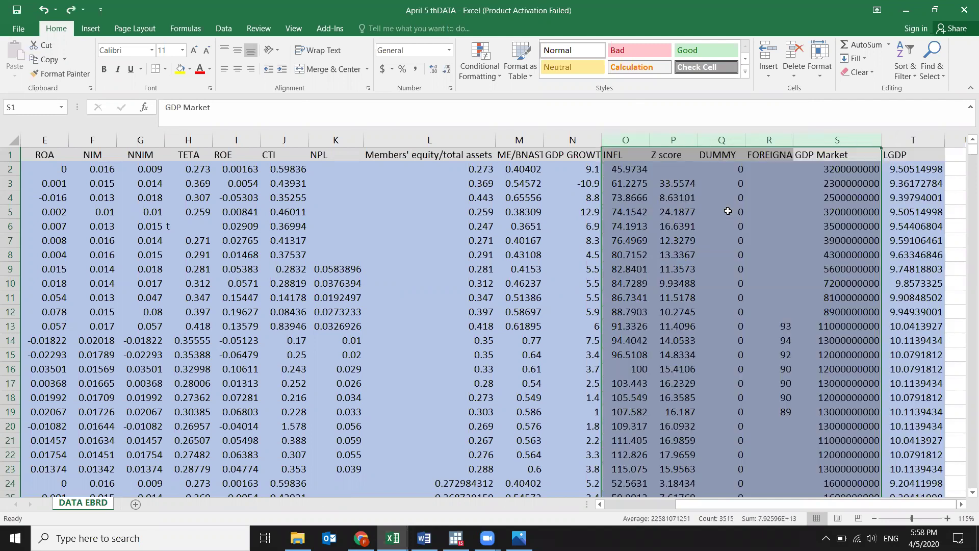
- Compare the GDP Market value in S5 with the LGDP cells T2:T3, and review the Country, ID and Years columns
click(827, 218)
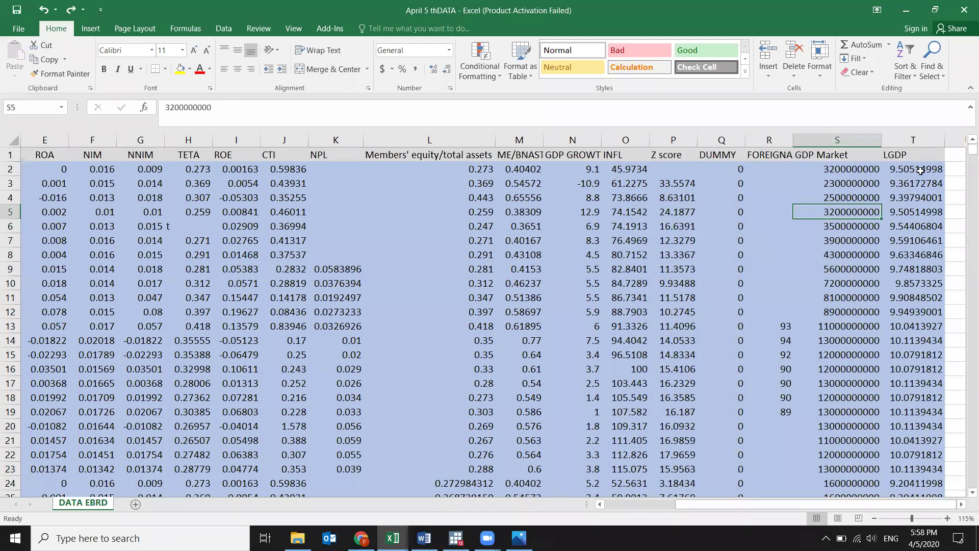
click(900, 171)
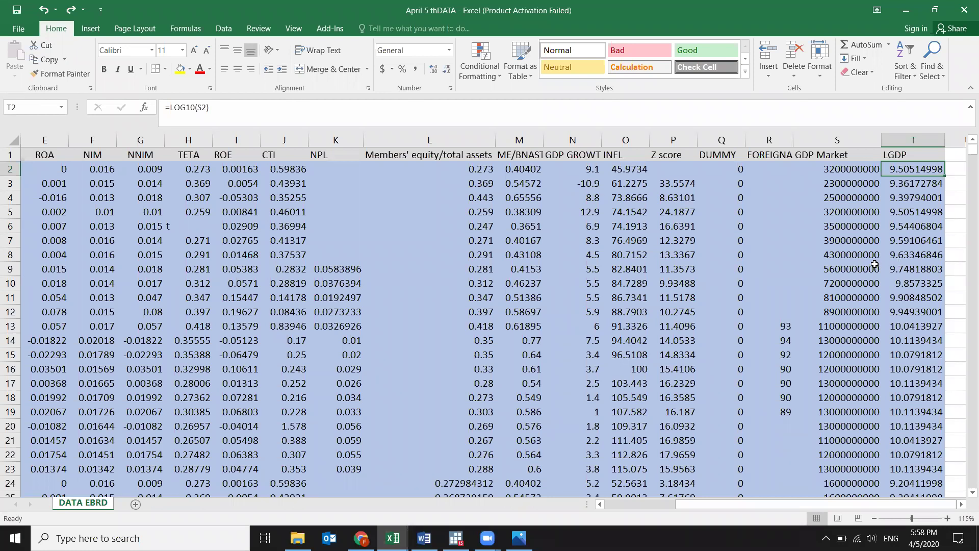
shift+click(909, 183)
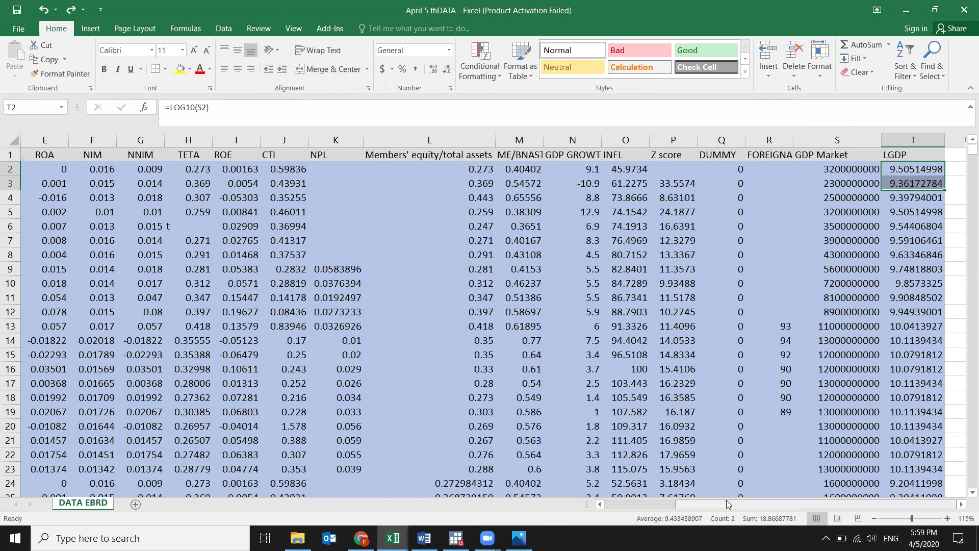
drag(729, 505, 469, 312)
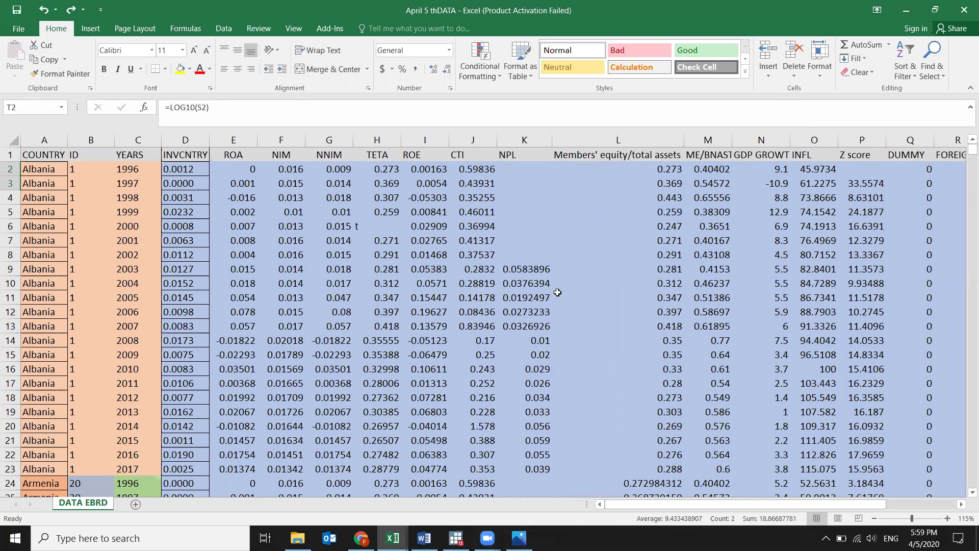
- Close the April 5 thDATA and Data_Extract_From_Global_Financial_Development (4) workbooks without saving their changes
click(963, 11)
click(486, 303)
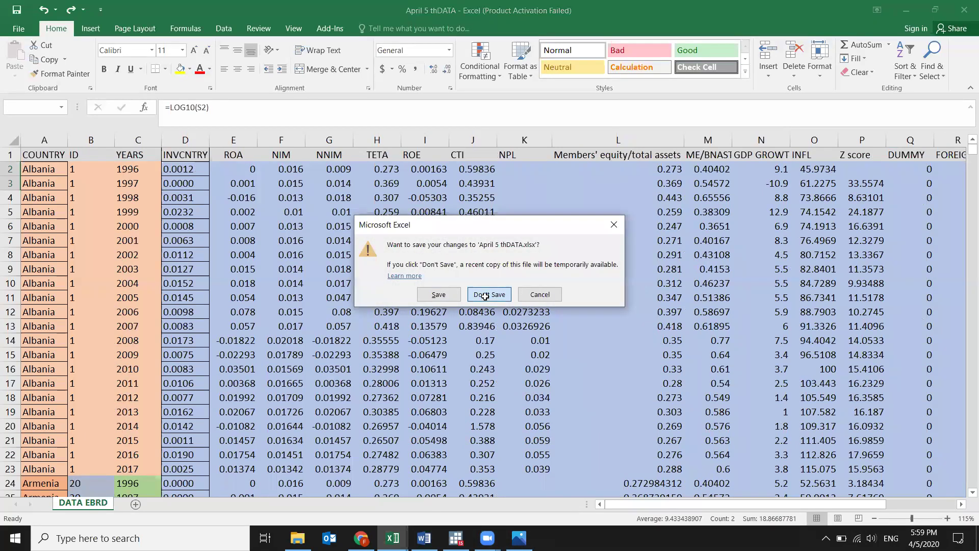
click(964, 10)
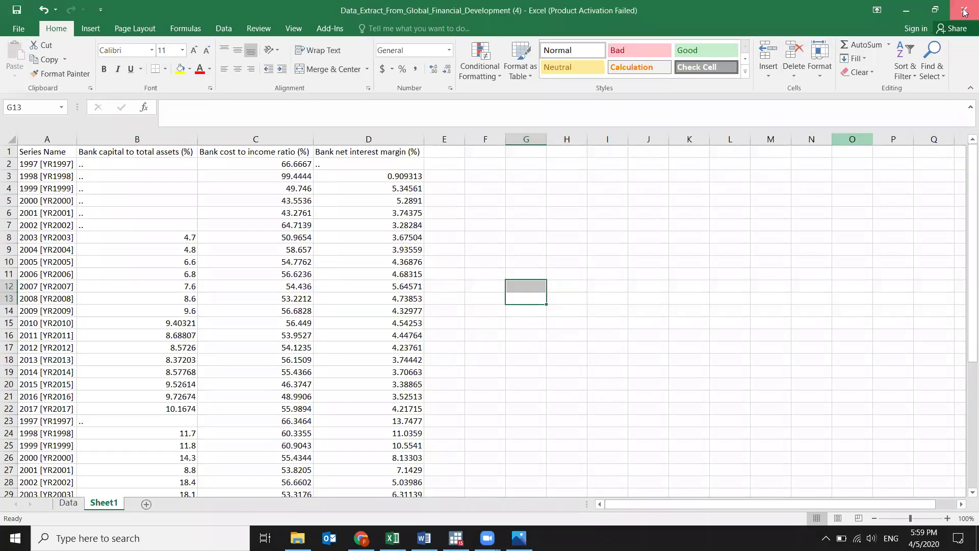
click(504, 303)
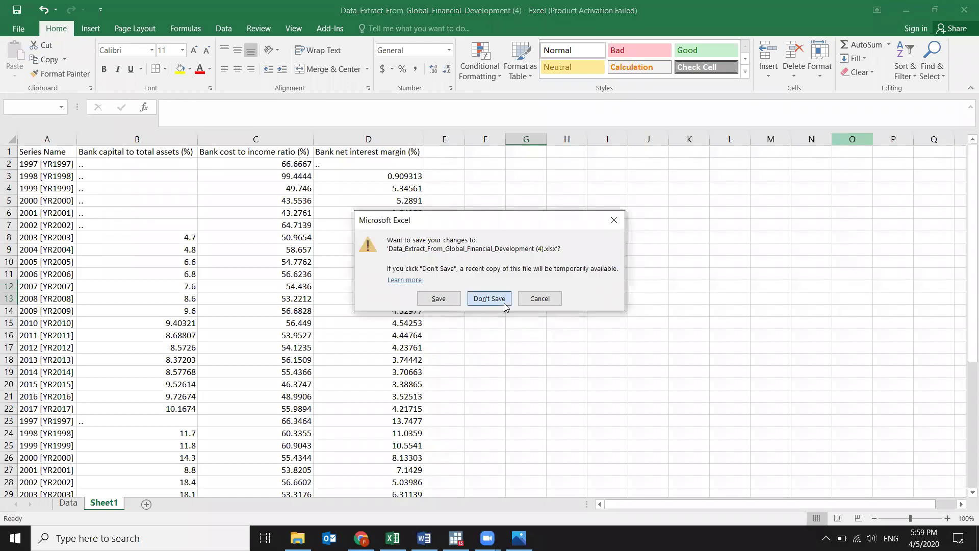
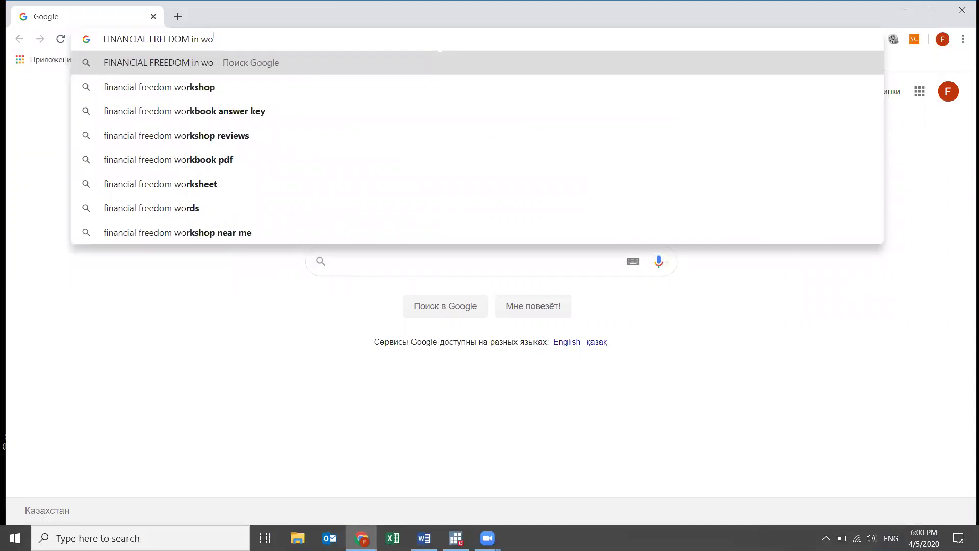
- Search Google for "FINANCIAL FREEDOM in world bank"
text(rl)
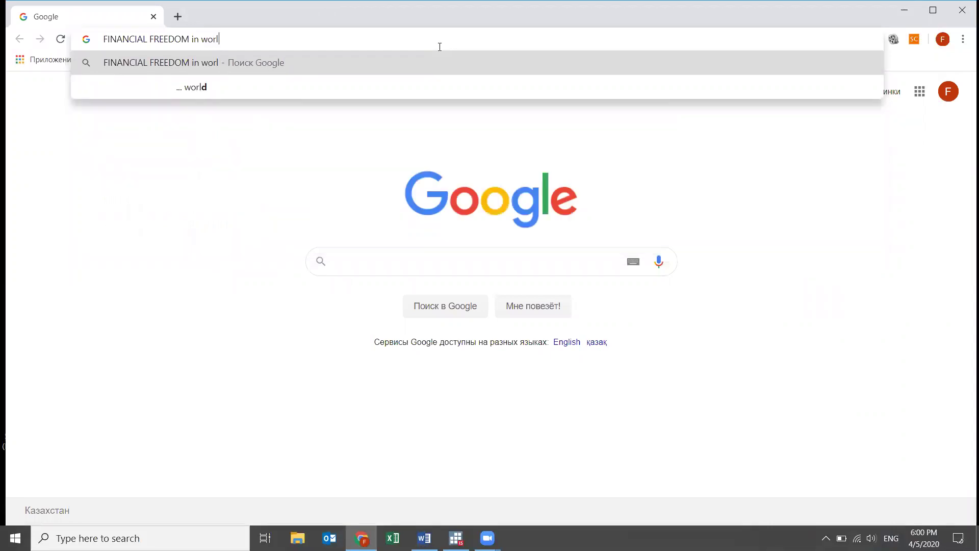
text(dbank)
key(Return)
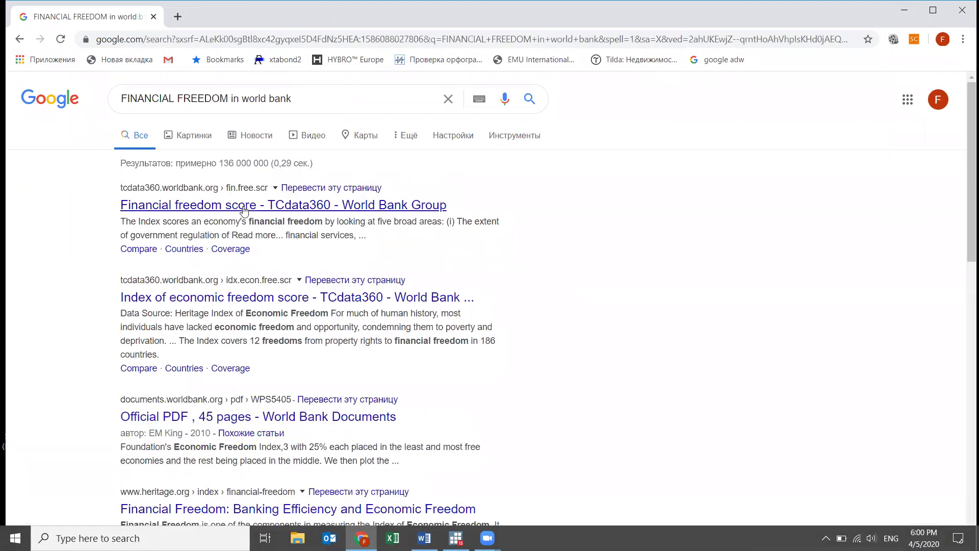
- Open the World Bank TCdata360 Financial freedom score page, accept the cookie notice and view the indicator's line chart
click(245, 210)
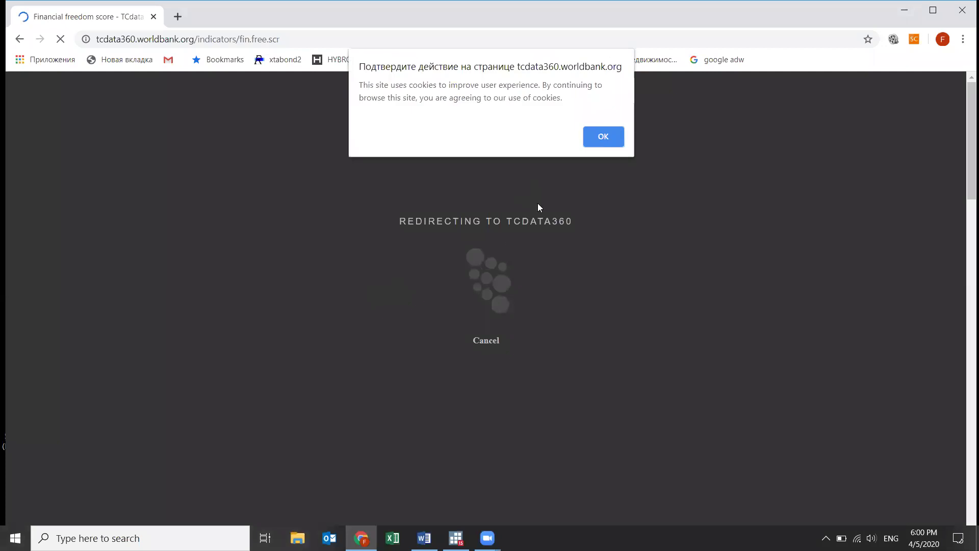
key(Return)
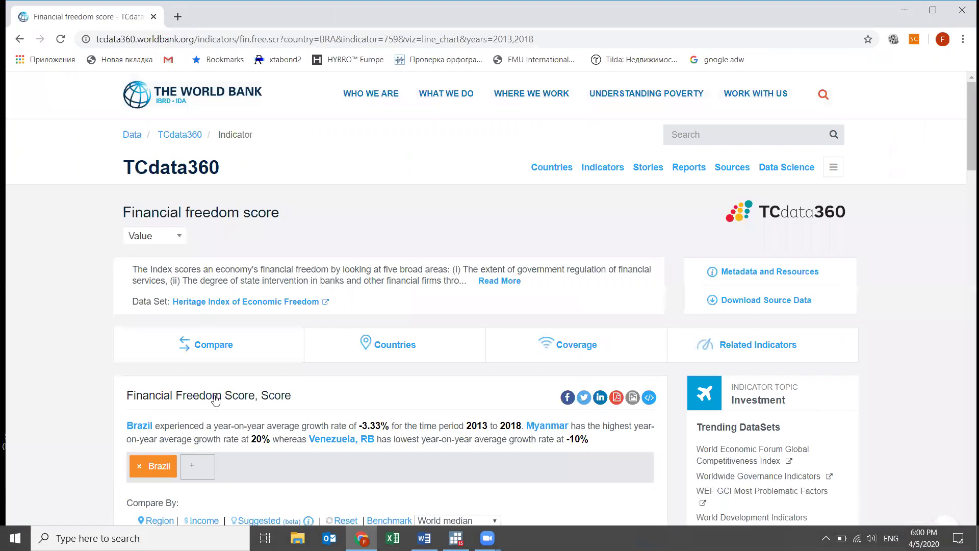
scroll(284, 326, down, 3)
scroll(695, 221, down, 5)
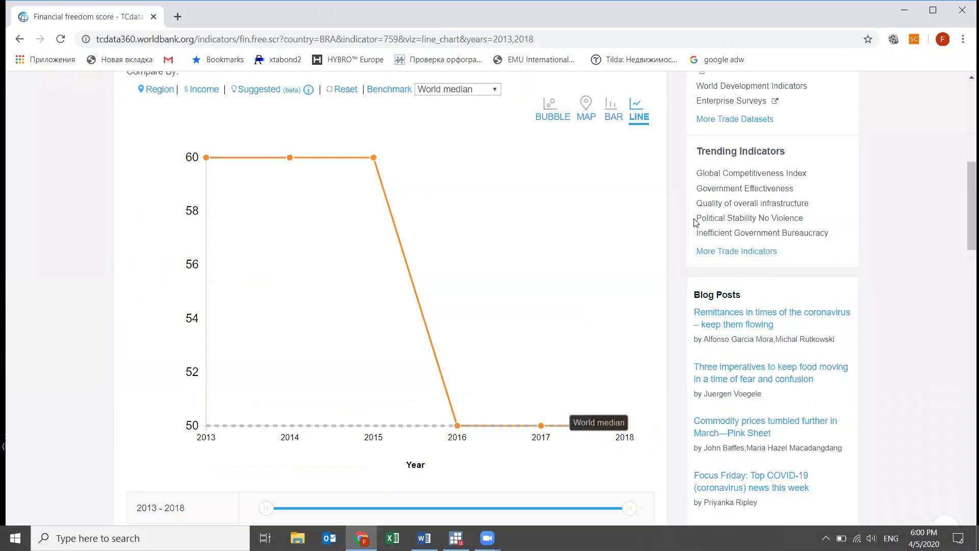
- Expand the full description of the Financial freedom score indicator on its TCdata360 page
scroll(360, 231, up, 2)
scroll(357, 204, up, 1)
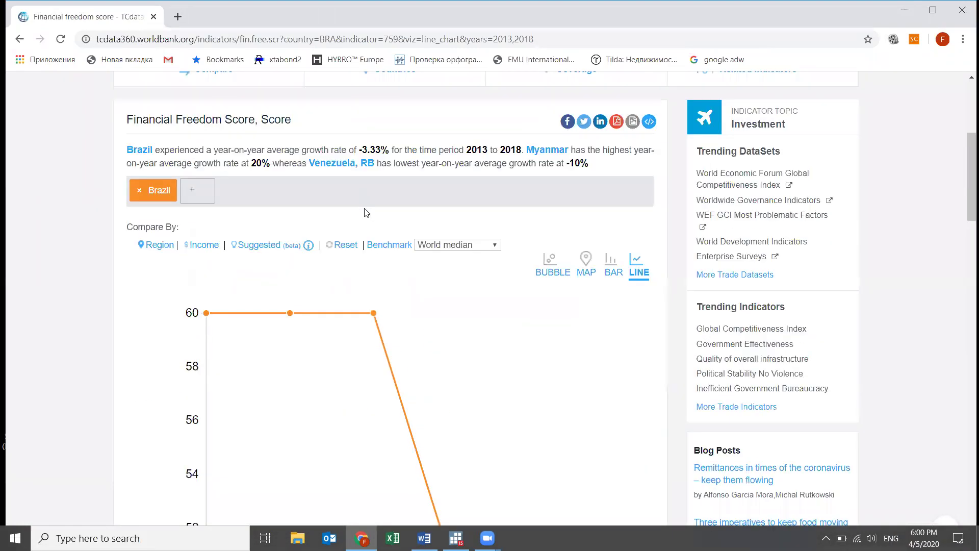
scroll(316, 229, up, 4)
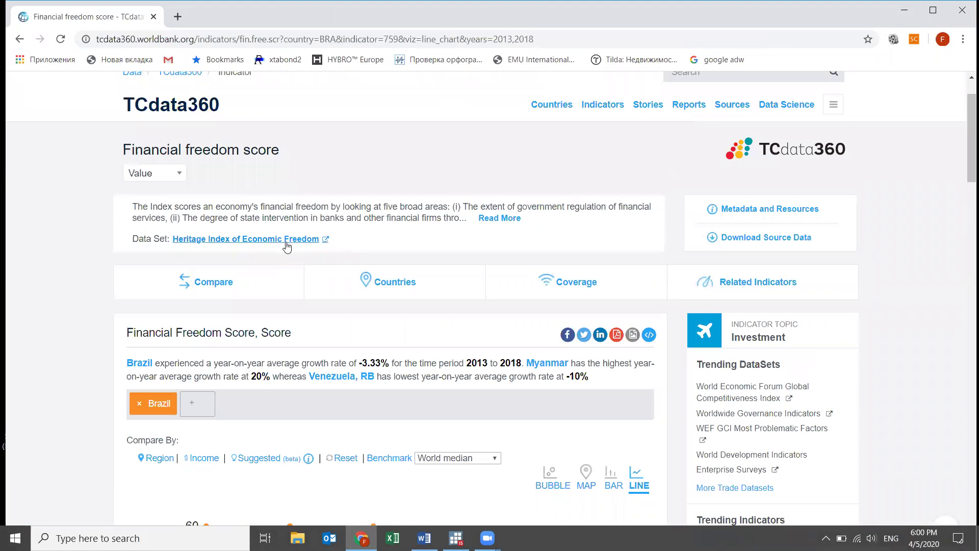
click(507, 219)
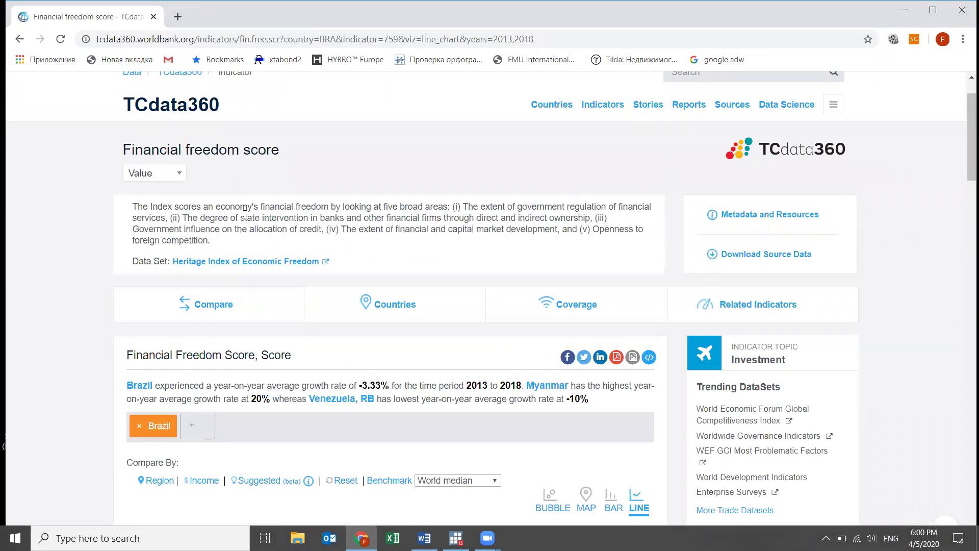
- Download the source data for the Financial freedom score and open the downloaded file in Excel
click(774, 257)
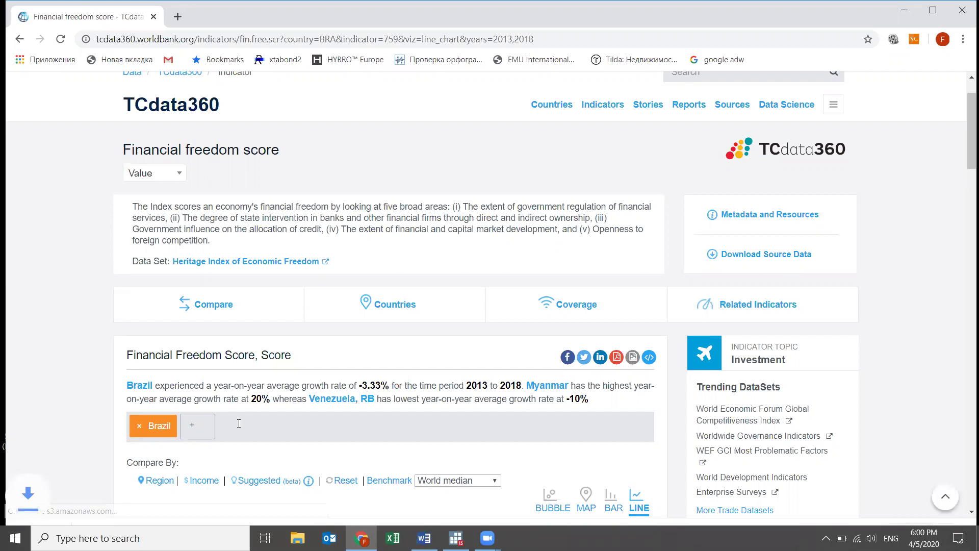
scroll(77, 515, down, 3)
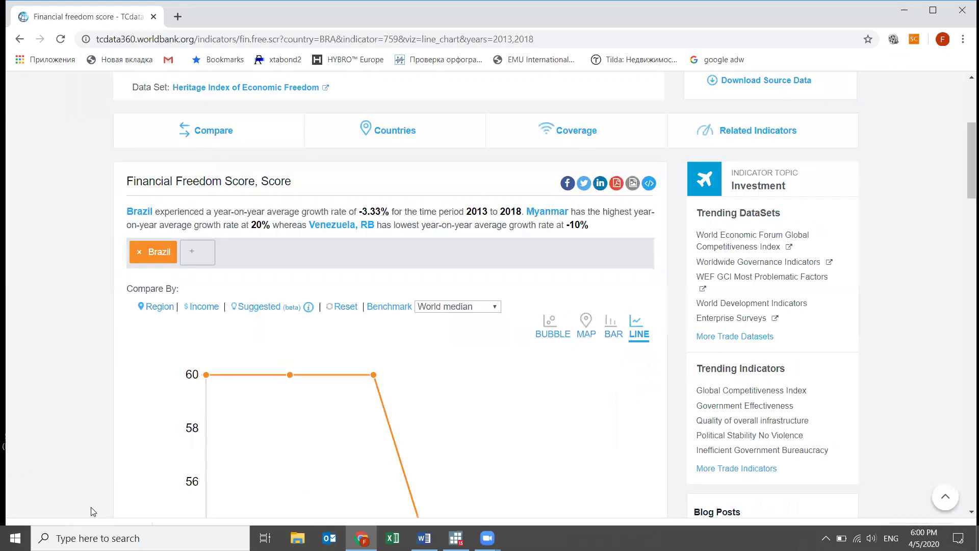
scroll(61, 517, down, 5)
click(36, 522)
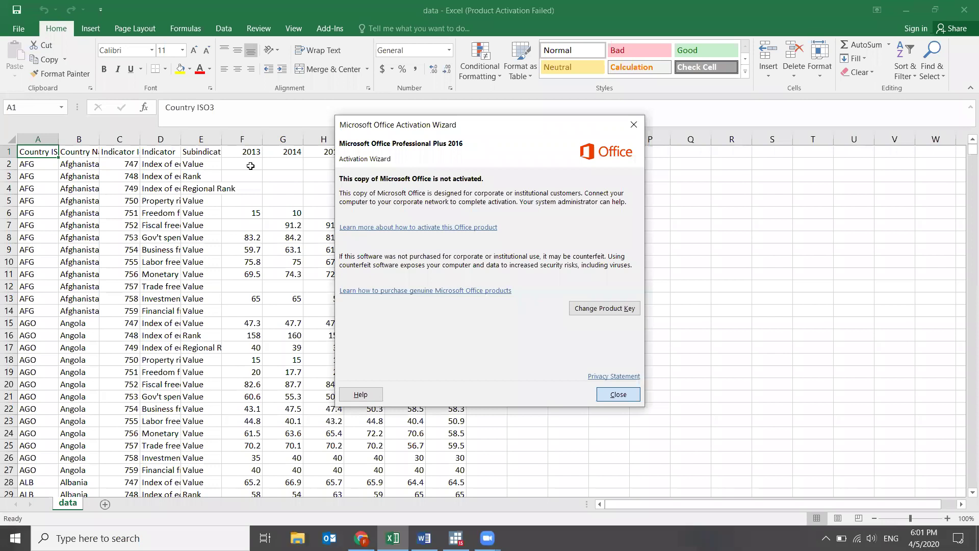
- Dismiss the Office activation notice, fit columns B to E to their contents and browse the freedom scores by country
key(Escape)
double_click(222, 139)
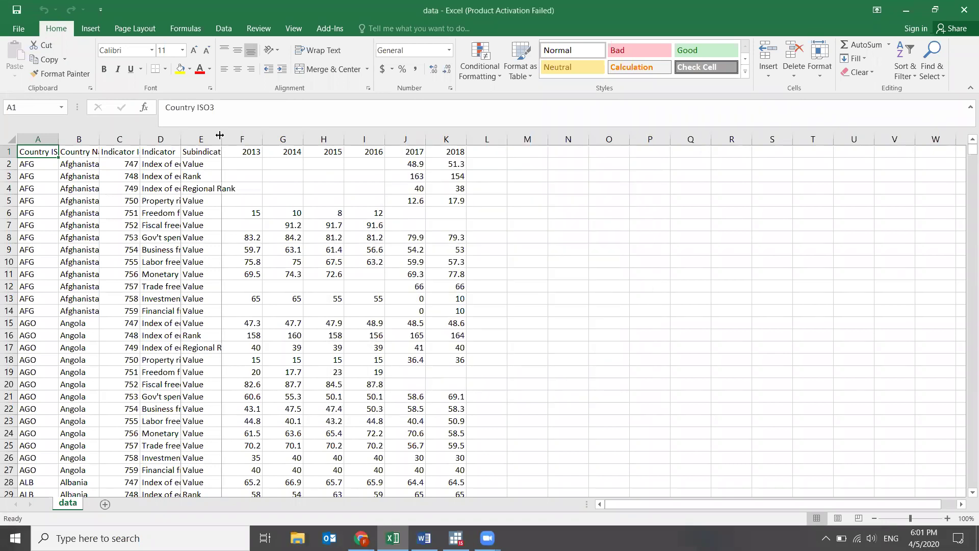
click(173, 138)
double_click(179, 138)
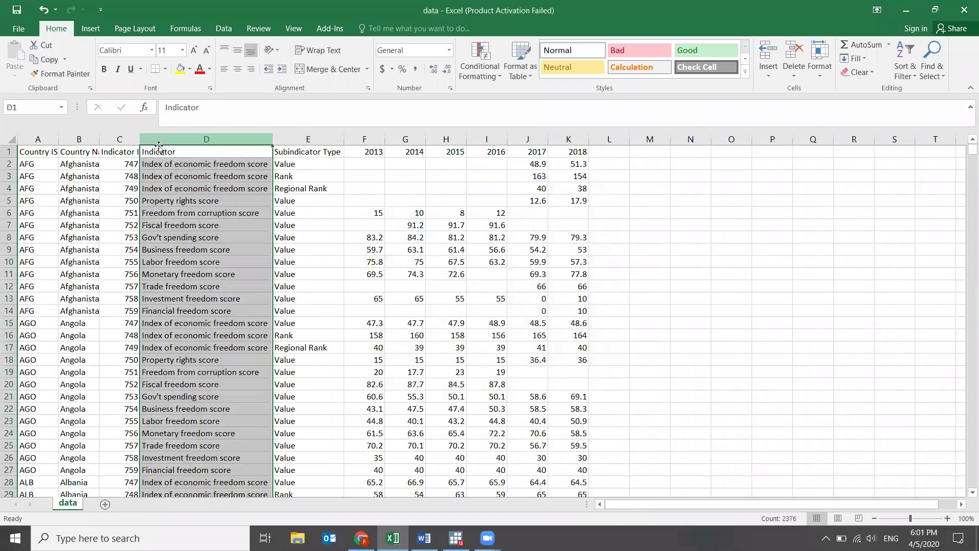
double_click(139, 139)
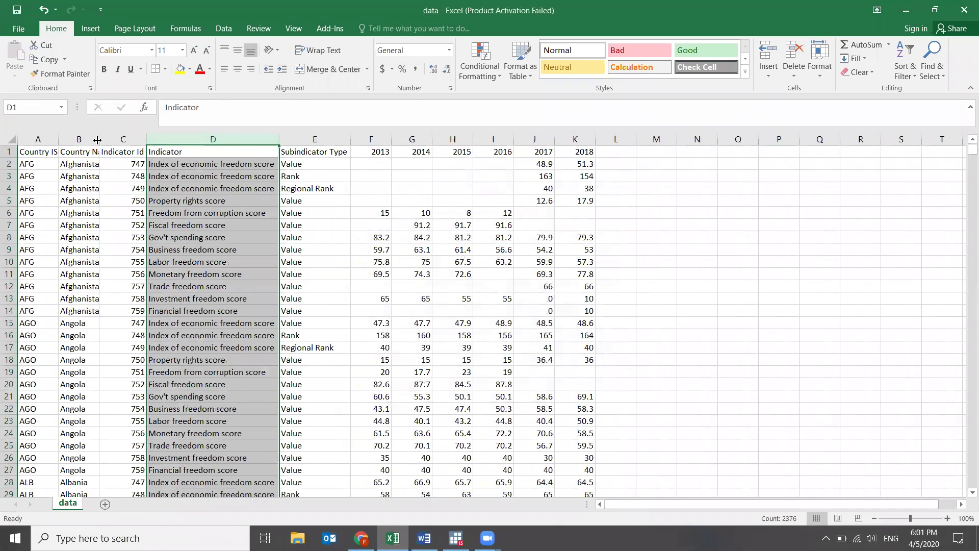
double_click(99, 138)
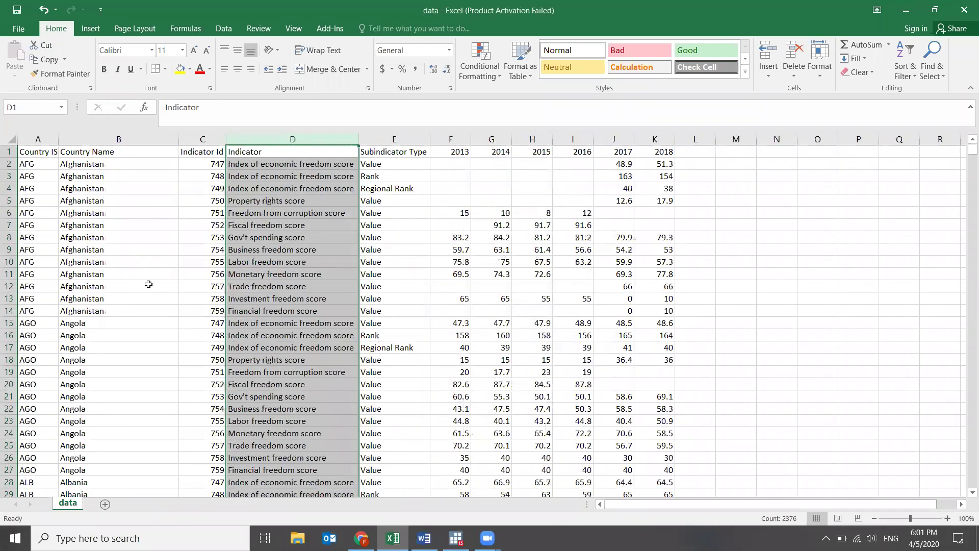
scroll(148, 284, down, 18)
scroll(149, 284, down, 20)
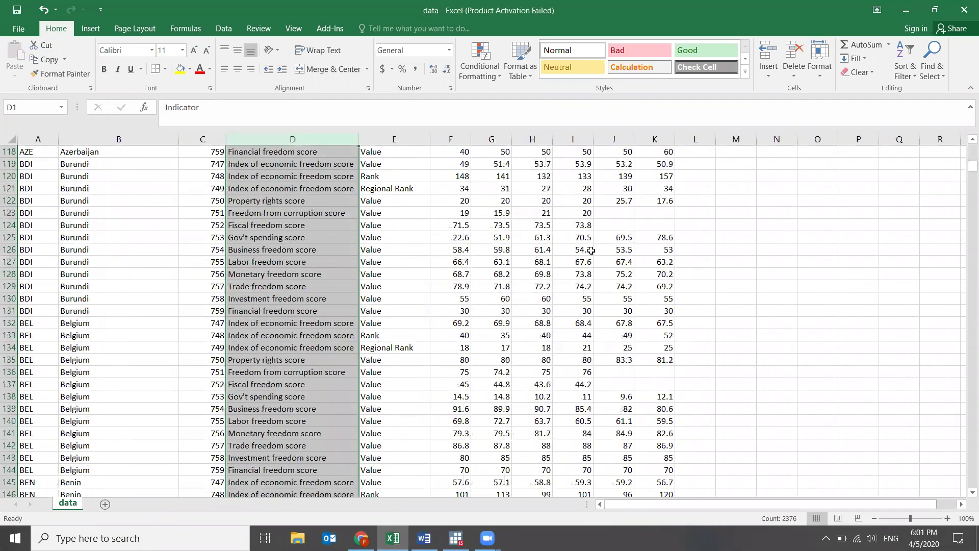
- Close data.csv without saving its changes and return to the top of the Financial freedom score page
click(963, 7)
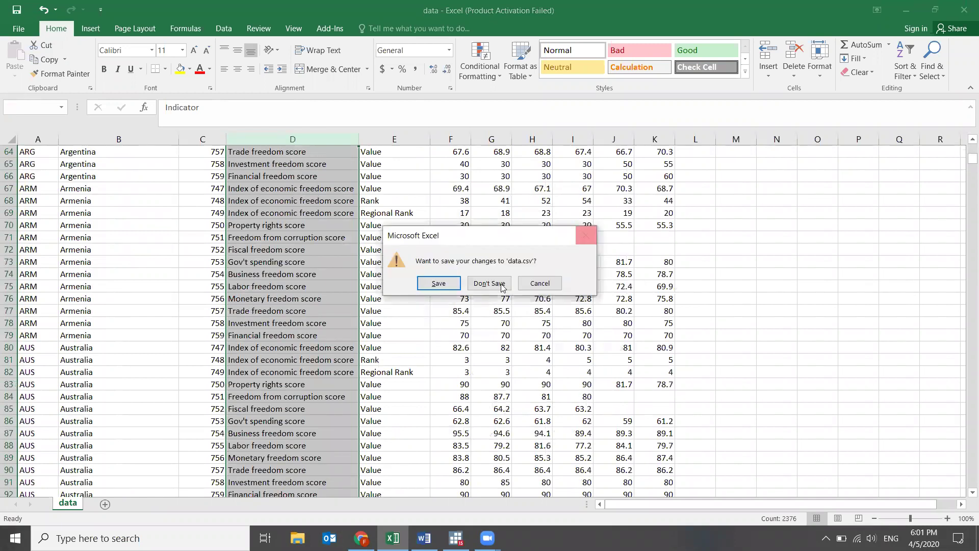
click(488, 283)
scroll(725, 251, up, 7)
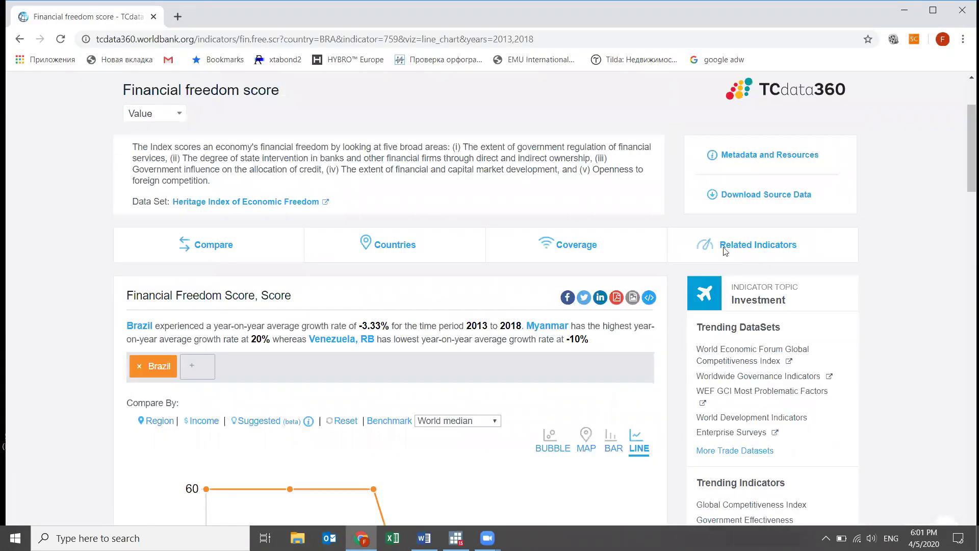
scroll(725, 251, up, 3)
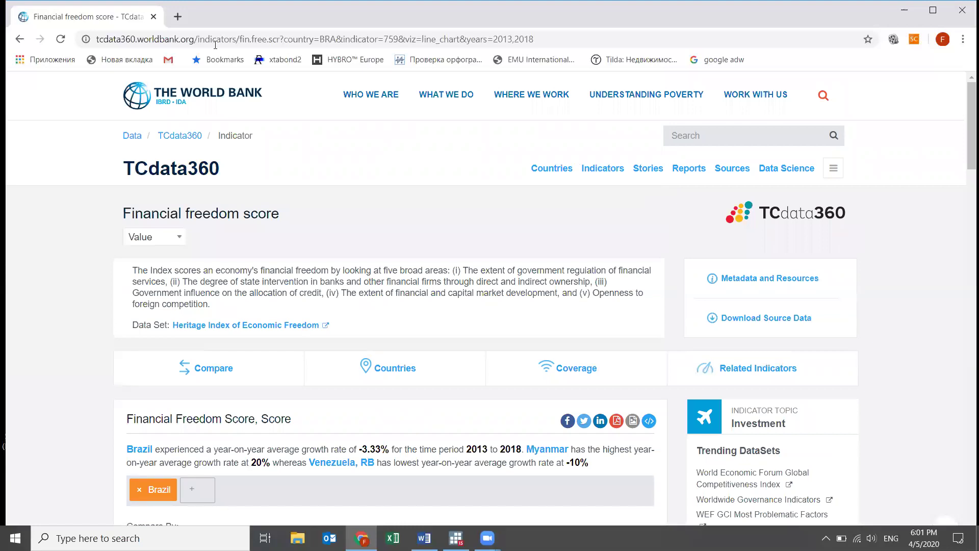
- Go back to the Google results for "FINANCIAL FREEDOM in world bank" and review them for other sources
click(20, 38)
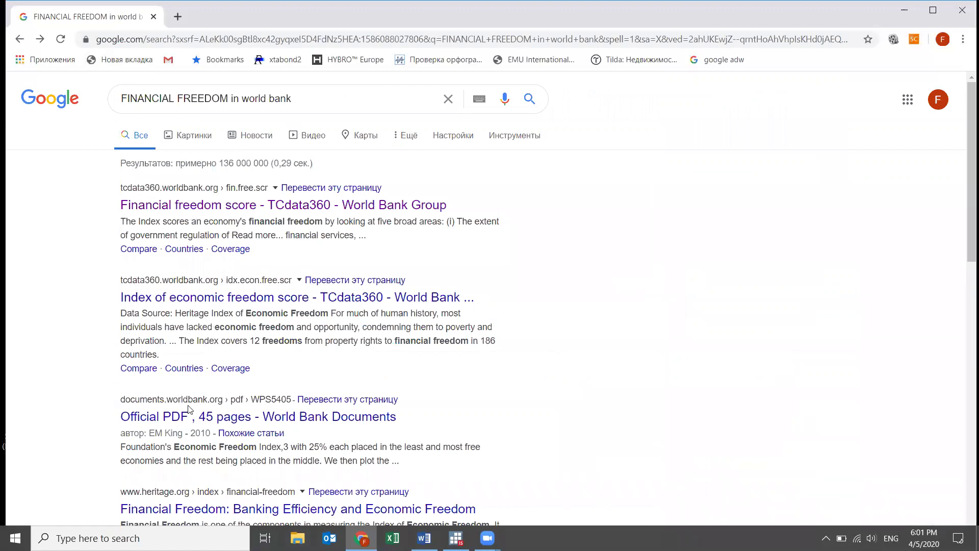
scroll(235, 387, down, 2)
scroll(220, 301, up, 1)
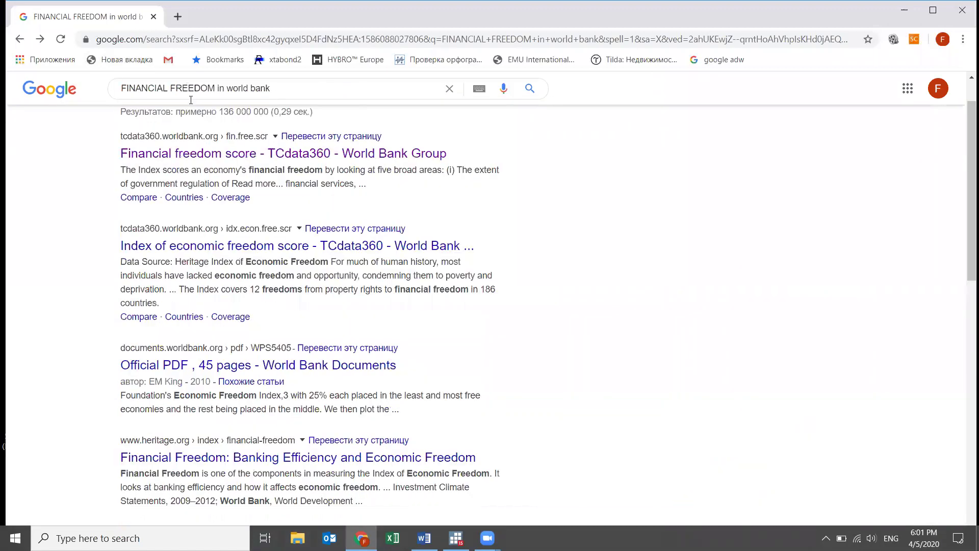
scroll(190, 100, up, 1)
- Search Google for "financial freedom in world bank data"
click(190, 99)
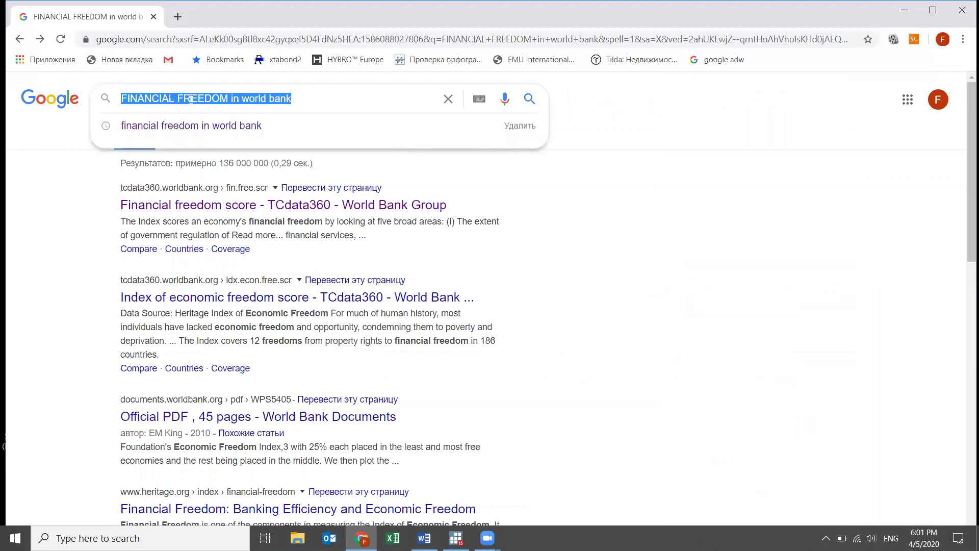
text(finc)
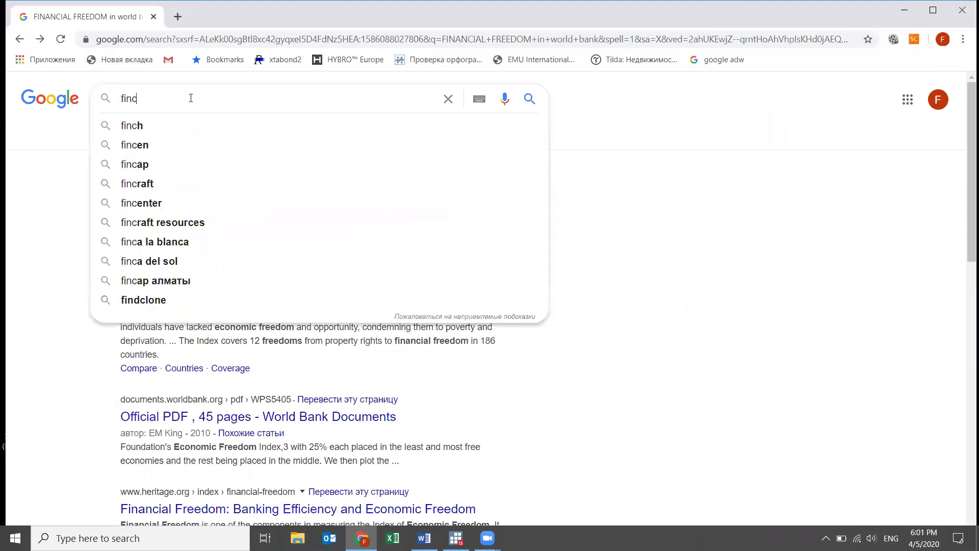
key(BackSpace)
text(ancial frees)
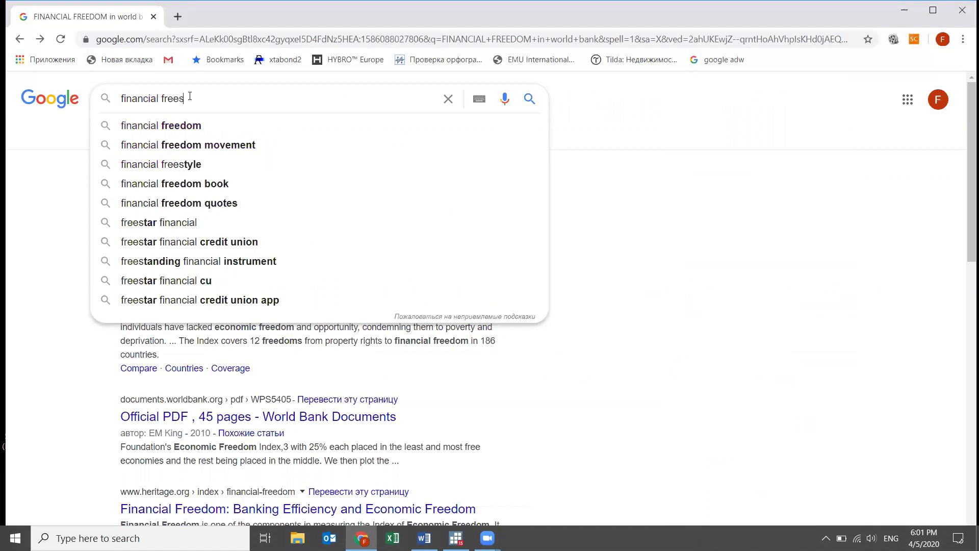
text(c)
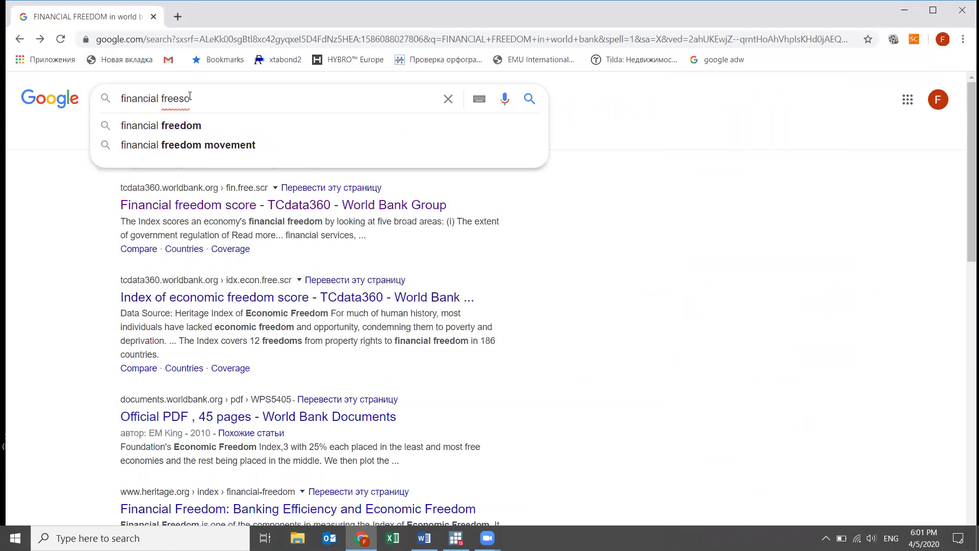
key(BackSpace)
key(BackSpace)
text(dom in world bank)
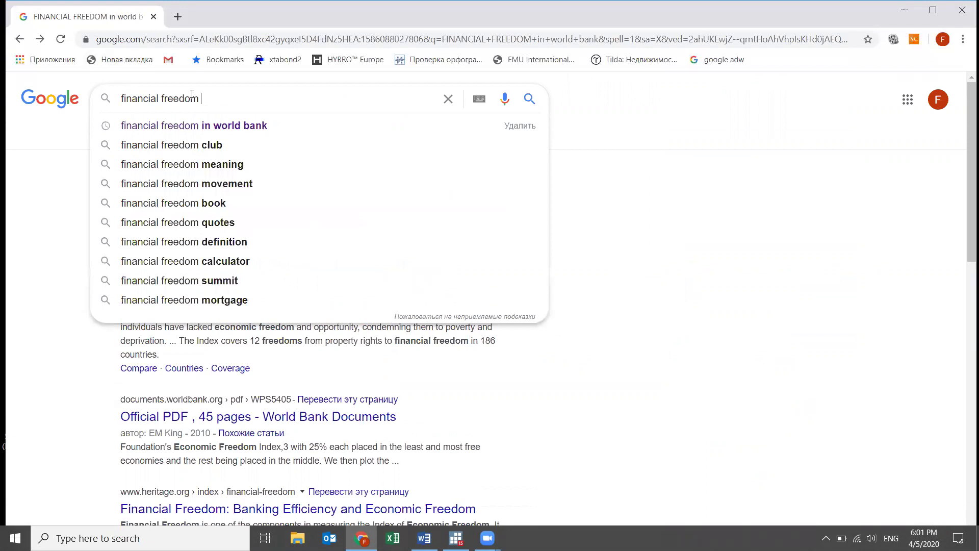
key(Down)
text(dat)
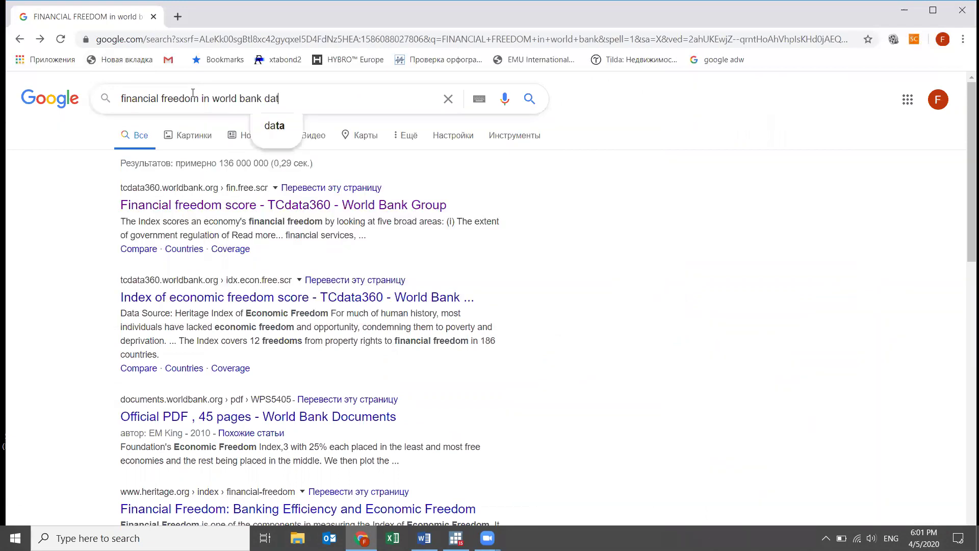
text(a)
key(Return)
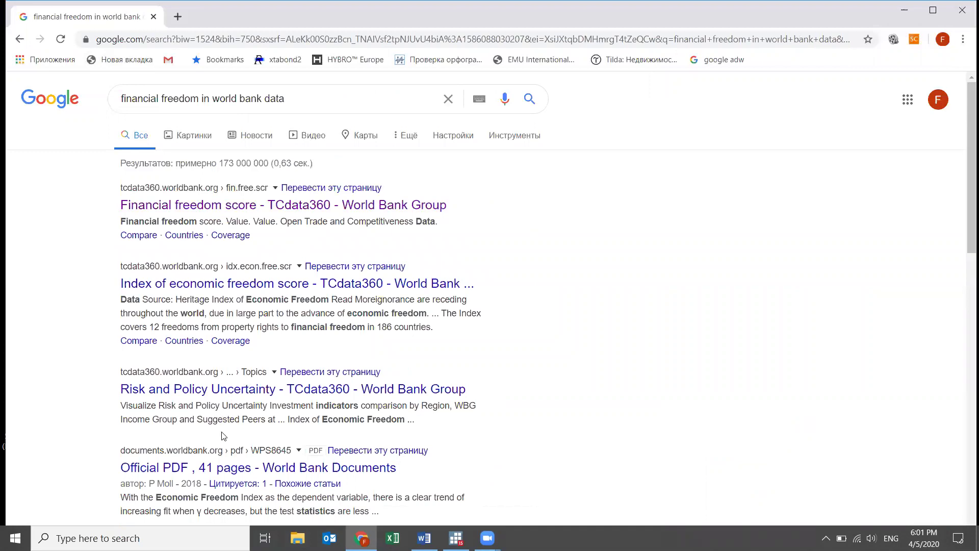
- Look through the search results and reopen the TCdata360 Financial freedom score page
scroll(223, 436, down, 4)
scroll(226, 312, up, 4)
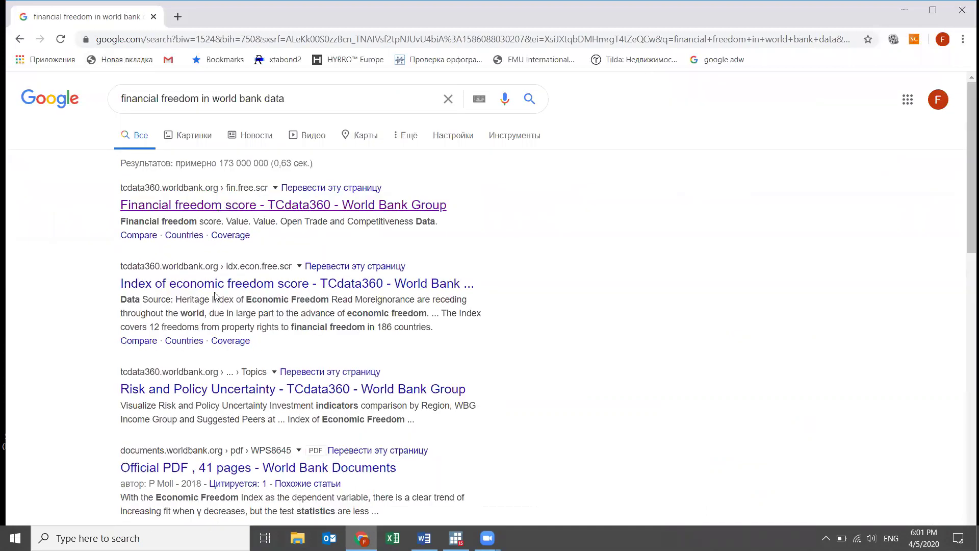
click(243, 206)
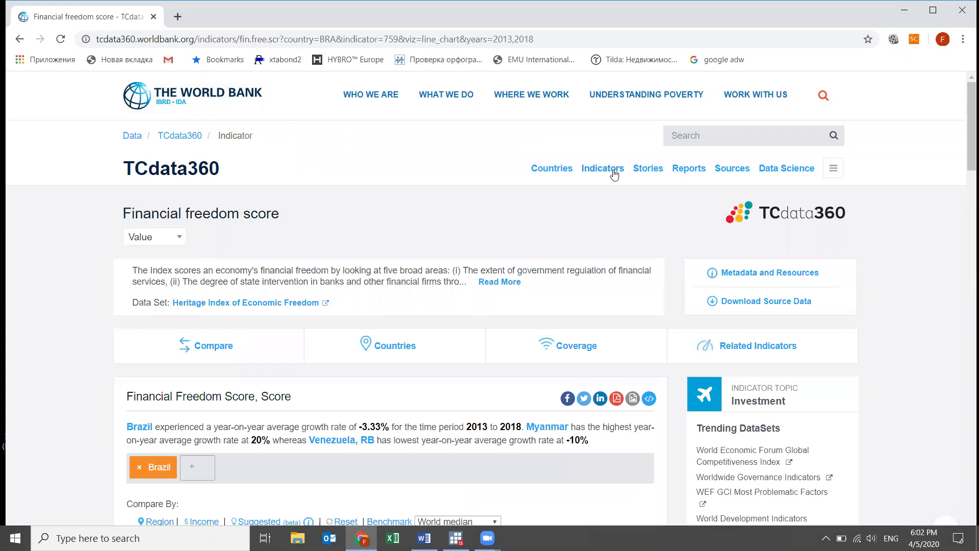
- Open the TCdata360 Indicators list, filter it by the keyword "financial" and look through the matching indicators
click(615, 175)
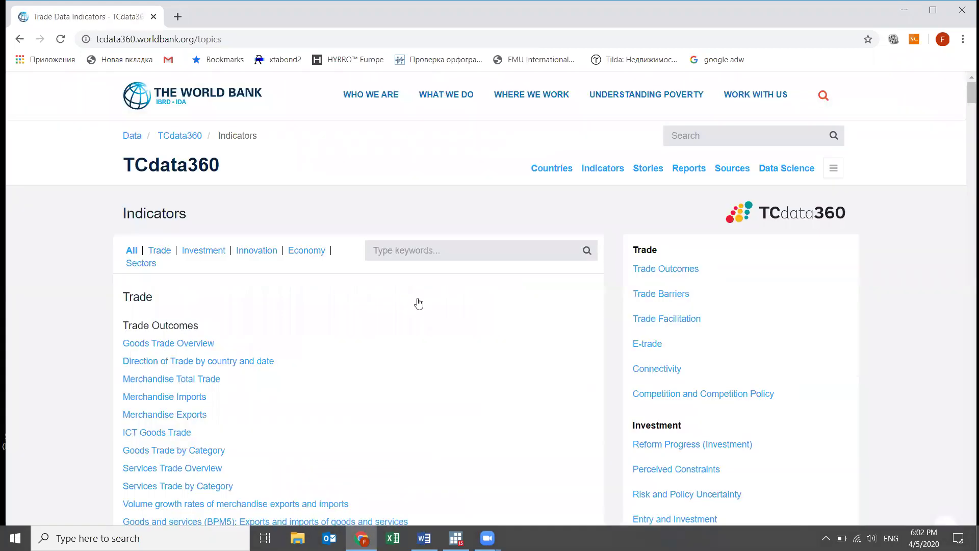
click(436, 262)
text(f)
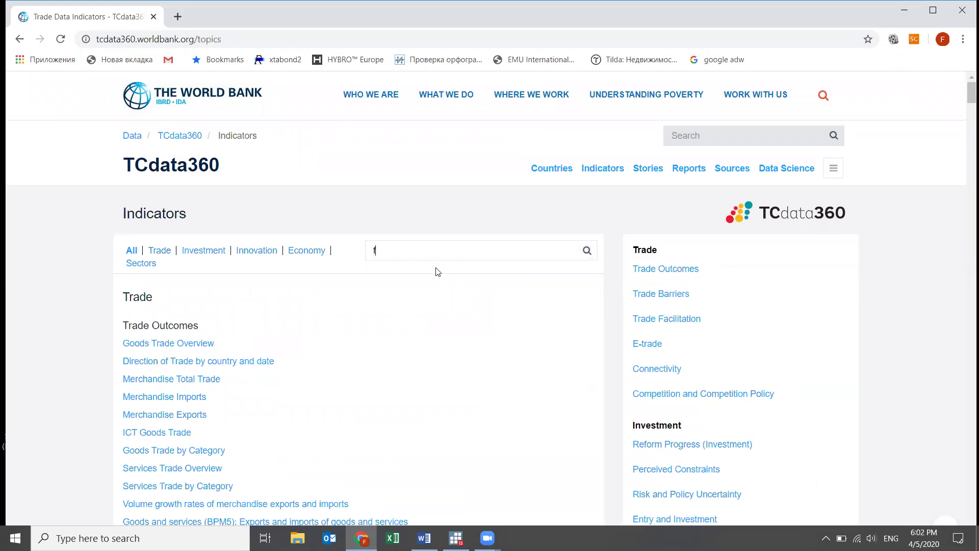
text(inancial)
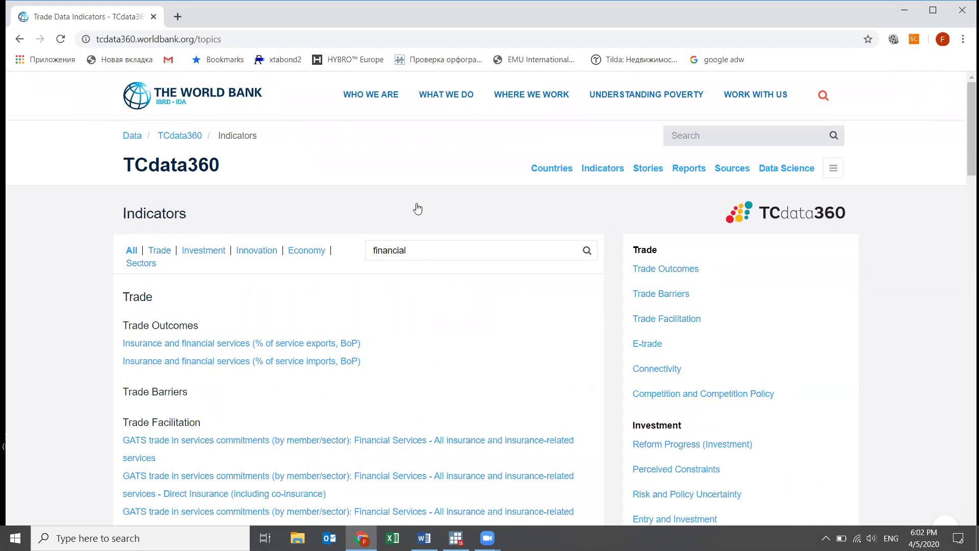
scroll(260, 232, down, 5)
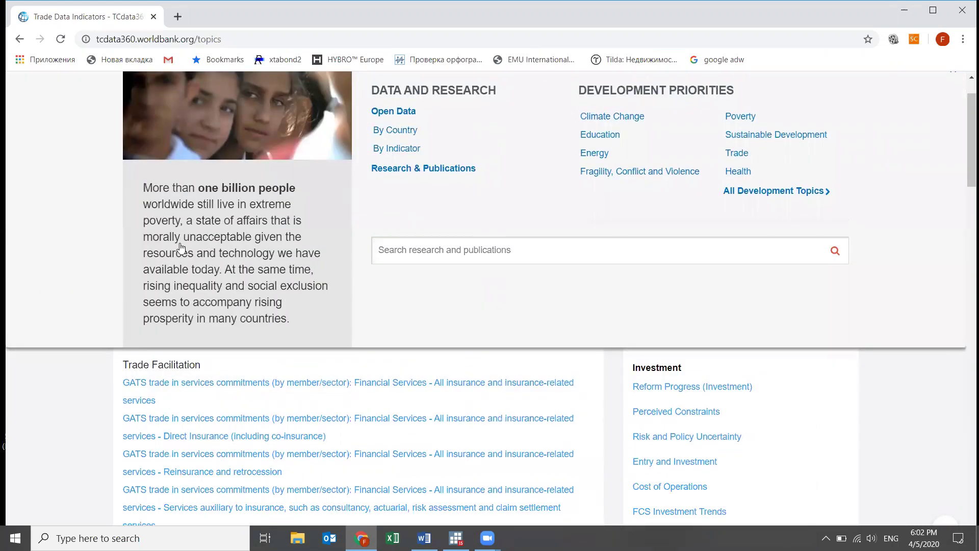
scroll(261, 230, up, 4)
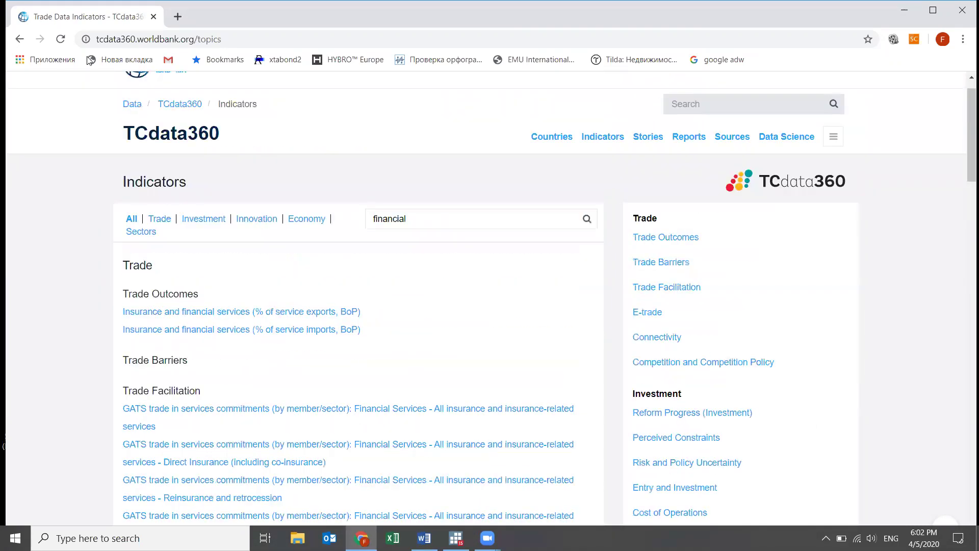
- Return to the Google results and shorten the query to search for "world bank data"
click(18, 39)
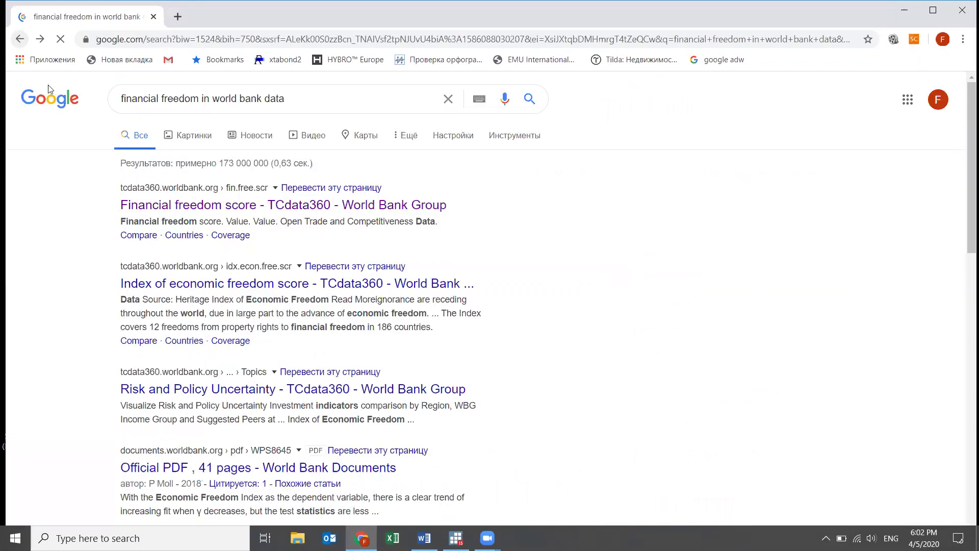
key(ctrl+shift+Right)
key(ctrl+shift+Right)
key(ctrl+shift+Right)
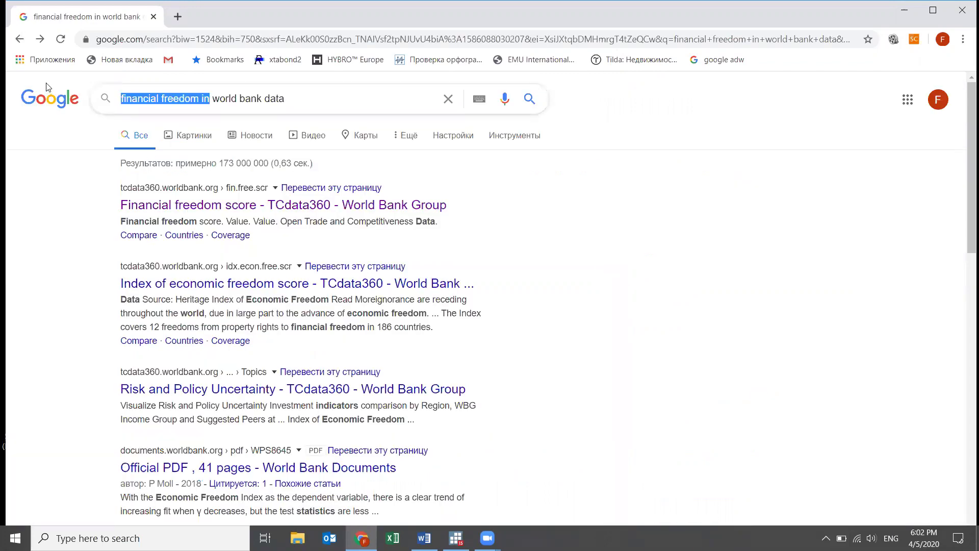
key(BackSpace)
key(Return)
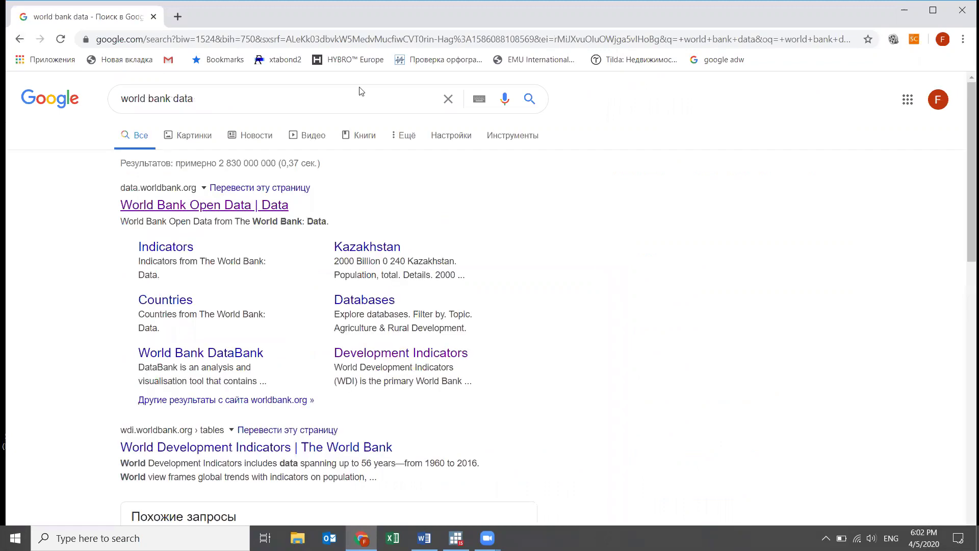
- Open the World Bank Open Data site and go to its DataBank
click(204, 205)
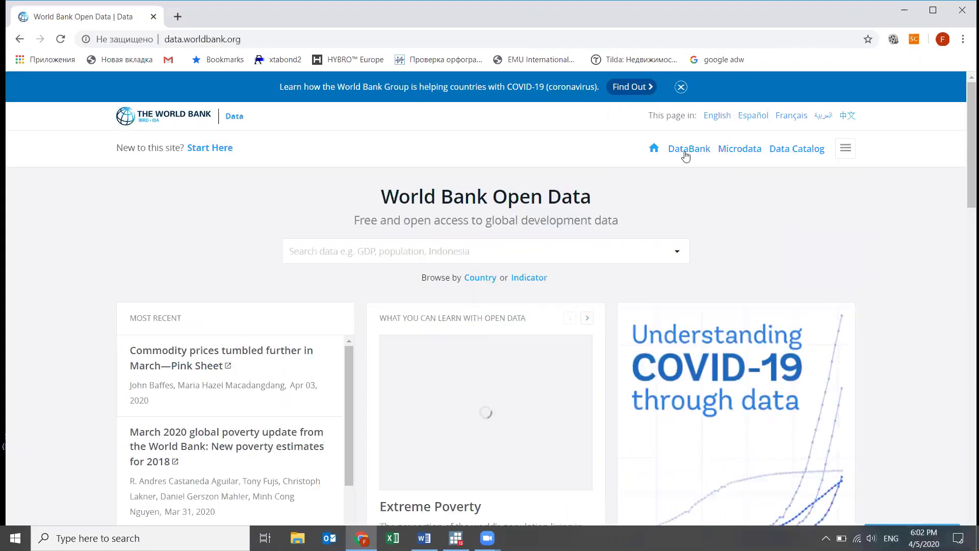
click(687, 149)
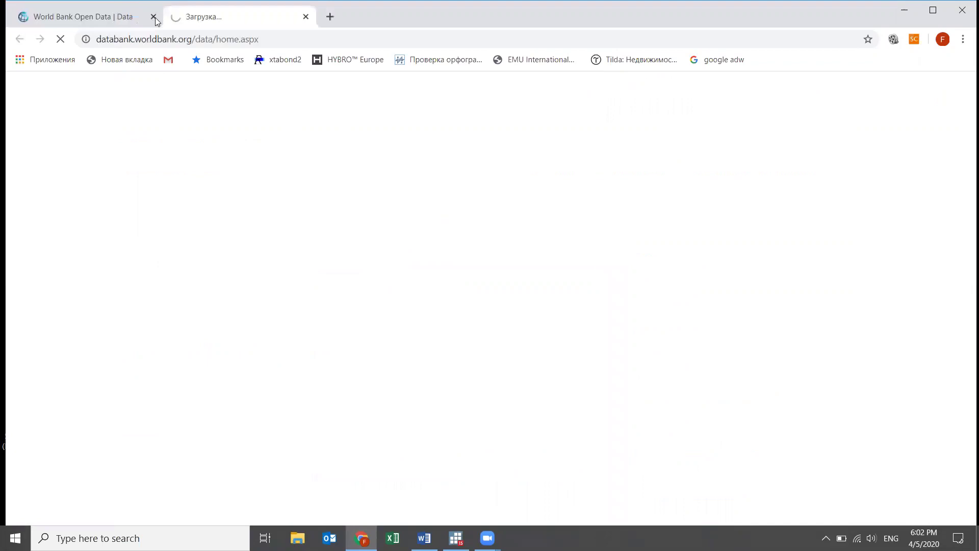
- Close the World Bank Open Data tab, check the World Development Indicators database and return to the DataBank home page
click(155, 18)
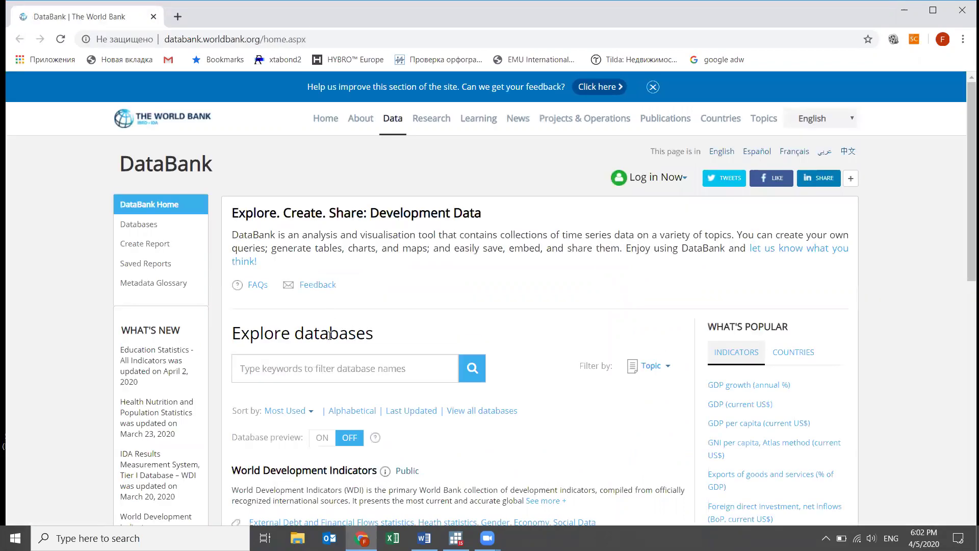
scroll(356, 412, down, 1)
click(356, 413)
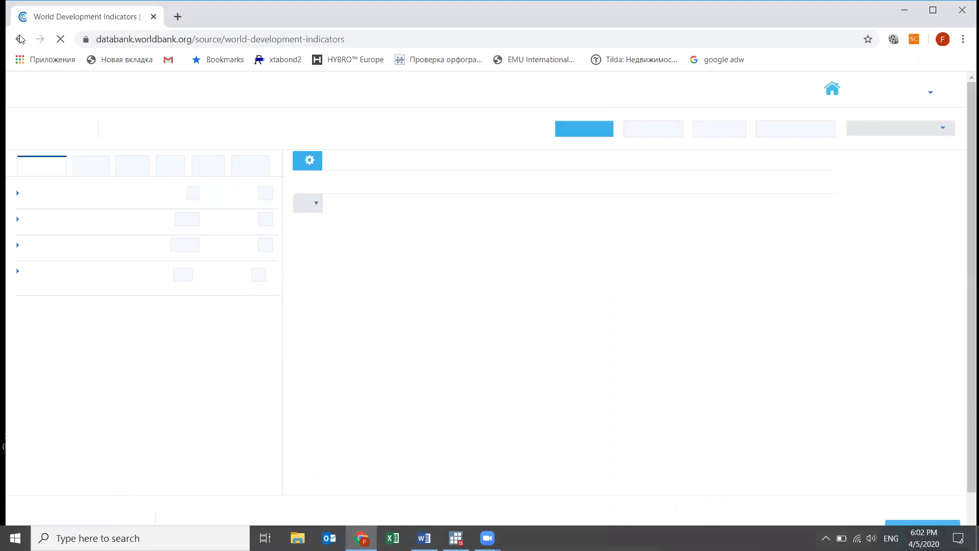
click(20, 40)
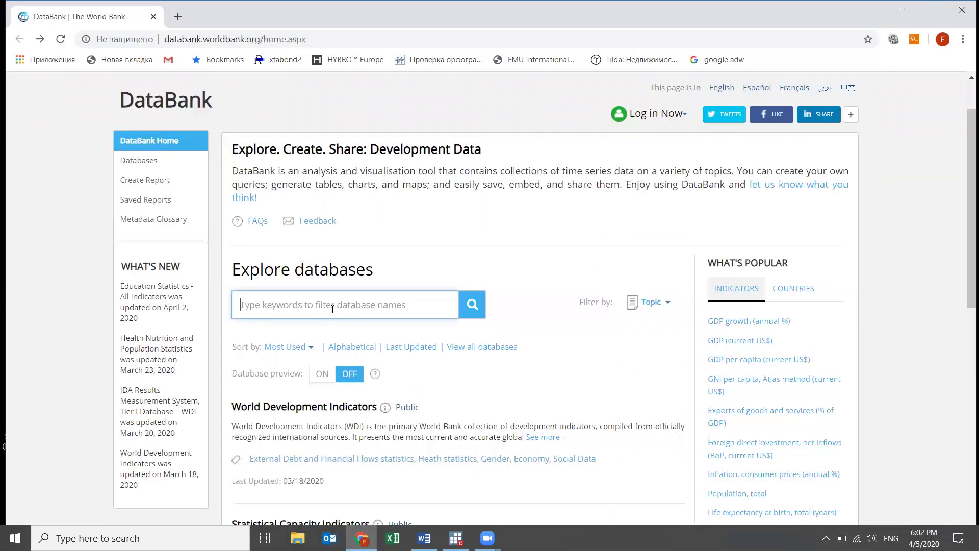
- Filter the DataBank databases by "fin" and expand the full description of the Global Financial Development database
text(fin)
key(Return)
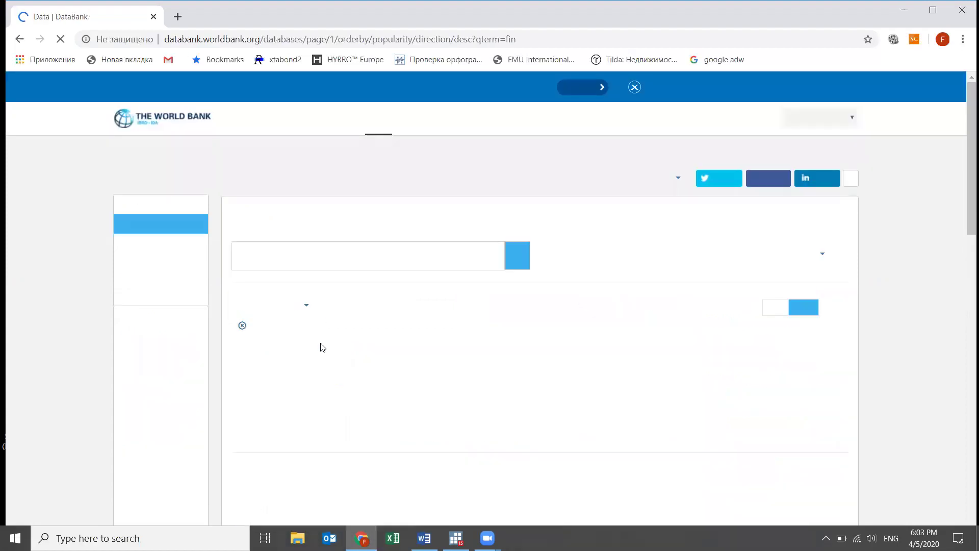
scroll(317, 371, down, 6)
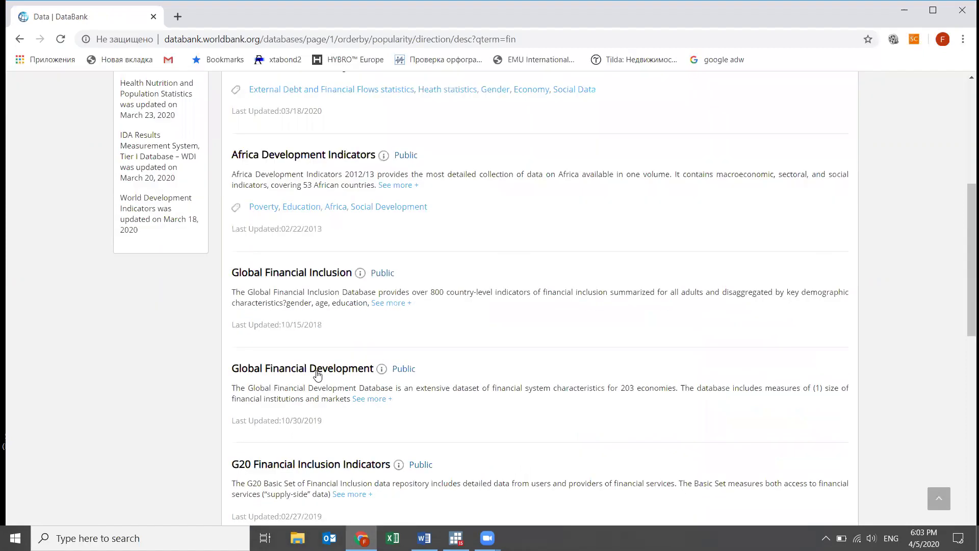
click(371, 398)
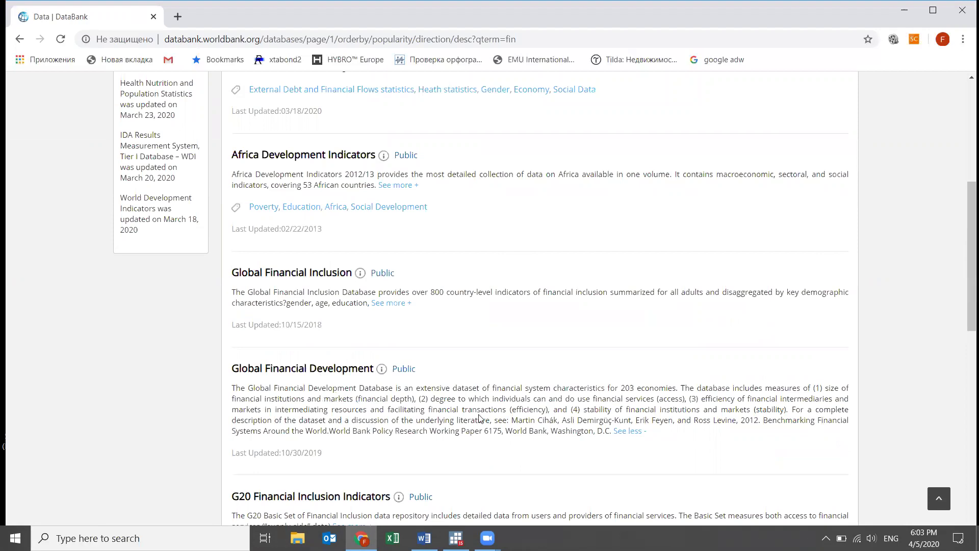
- Look through the filtered database list and open the Global Financial Development database
scroll(301, 315, up, 7)
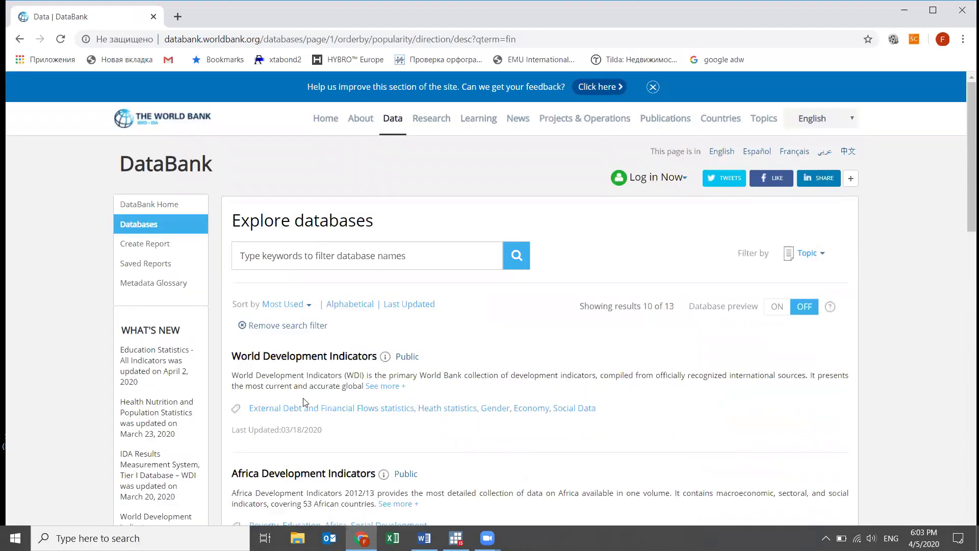
scroll(308, 418, down, 2)
scroll(297, 346, down, 2)
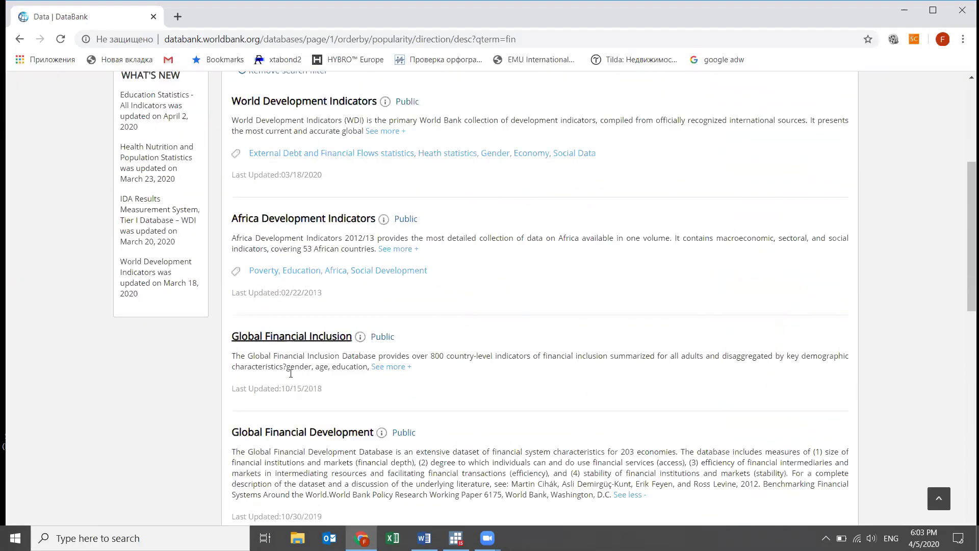
click(315, 436)
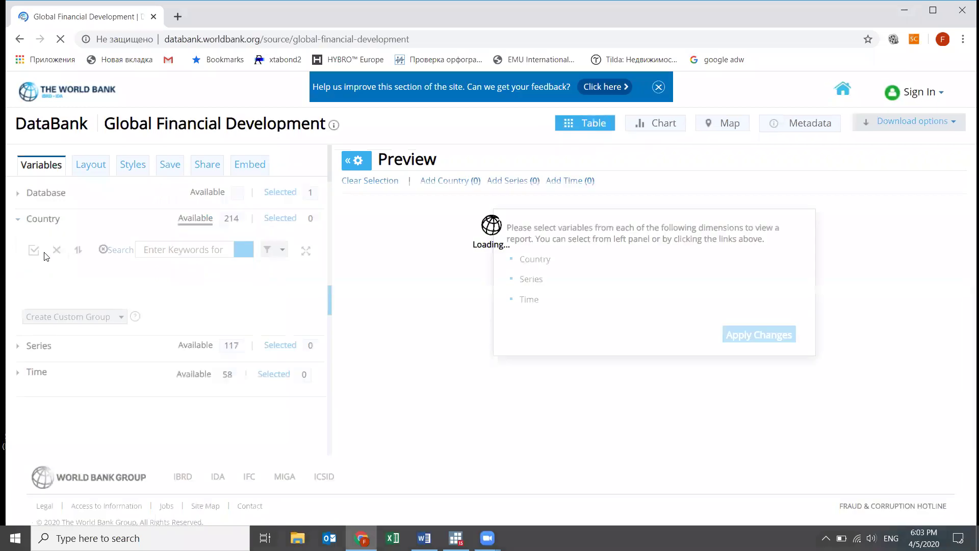
- Select one country and search the Global Financial Development series for "freedom"
click(49, 309)
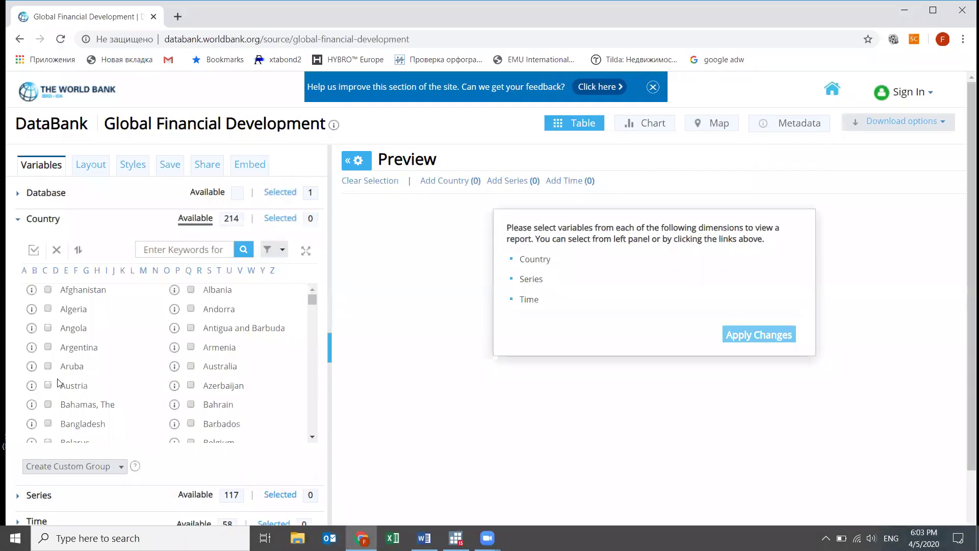
click(49, 499)
text(freedom)
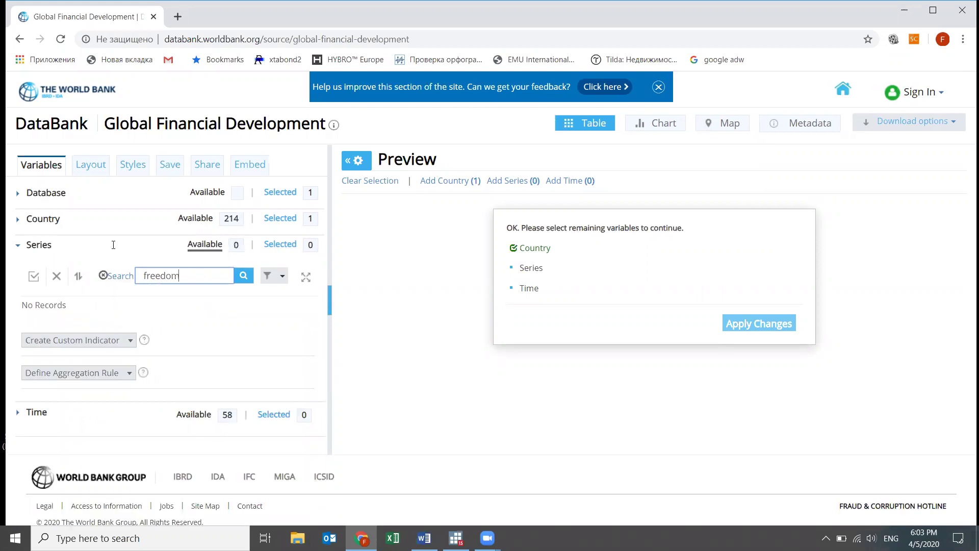
- Search the available databases for "world" and switch the report to World Development Indicators
click(207, 222)
click(214, 226)
text(World)
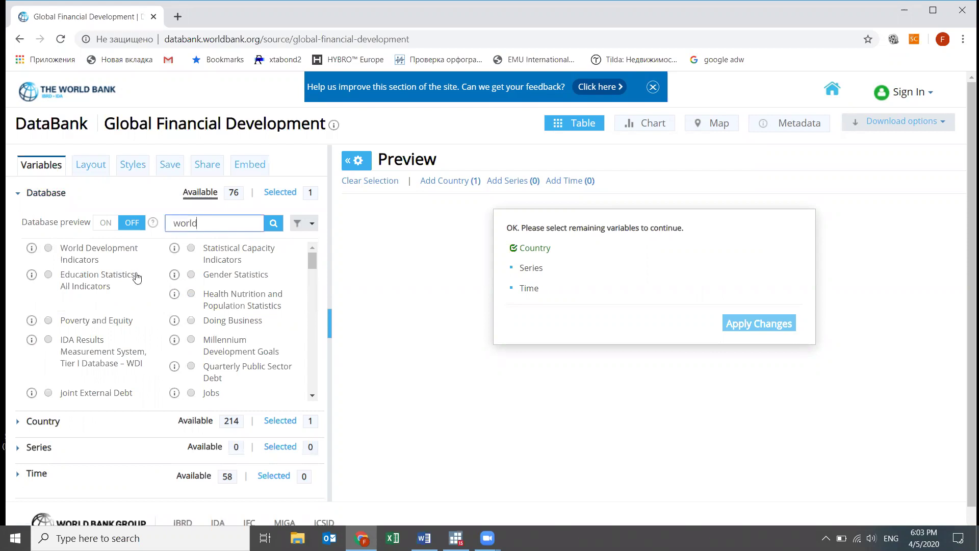
click(48, 261)
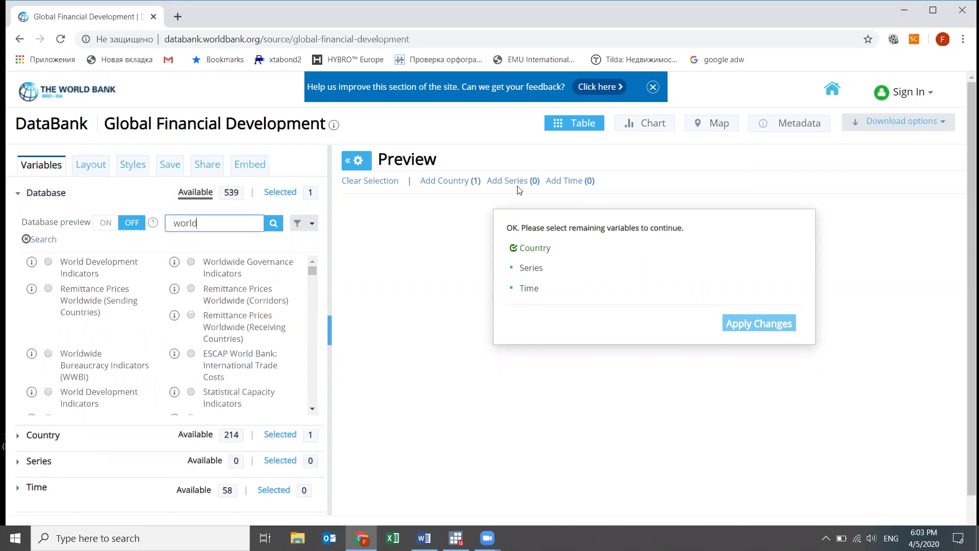
key(Return)
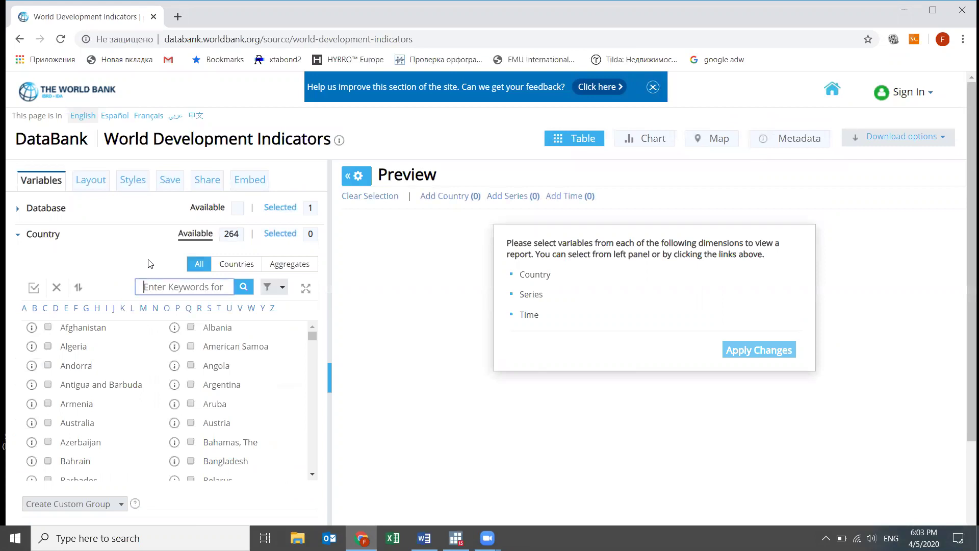
- Search the Country list of World Development Indicators for "freedom"
text(freedom\)
key(BackSpace)
key(Return)
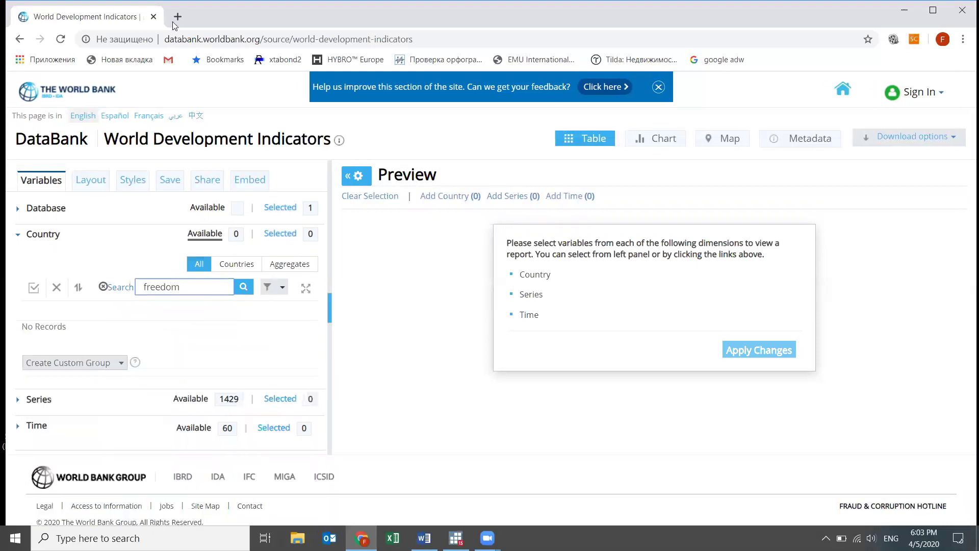
- Run a Google search for "FINANCIAL FREEDOM in world bank" in a new browser tab
click(173, 23)
text(fi)
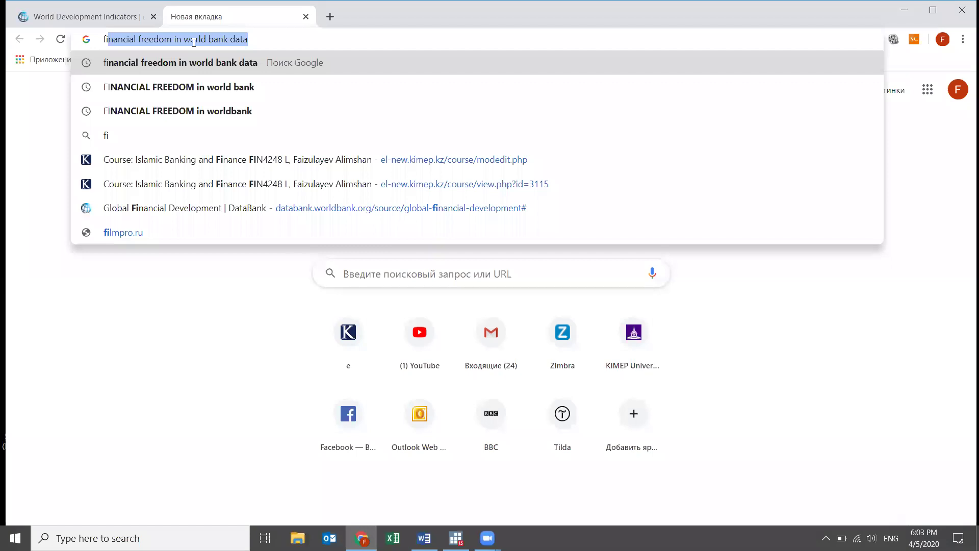
text(nanci)
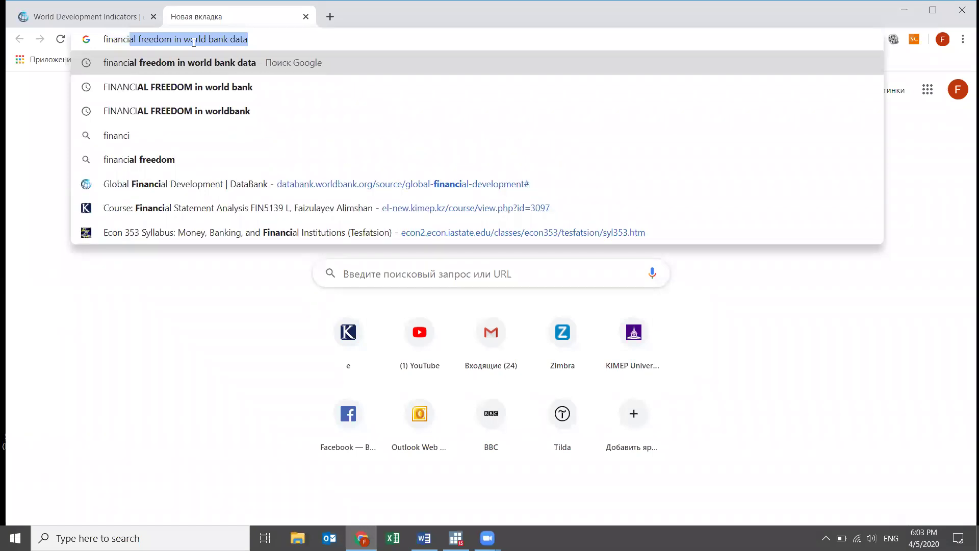
key(Down)
key(Return)
- Shorten the Google query to "FINANCIAL FREEDOM" and look through the search results
click(232, 98)
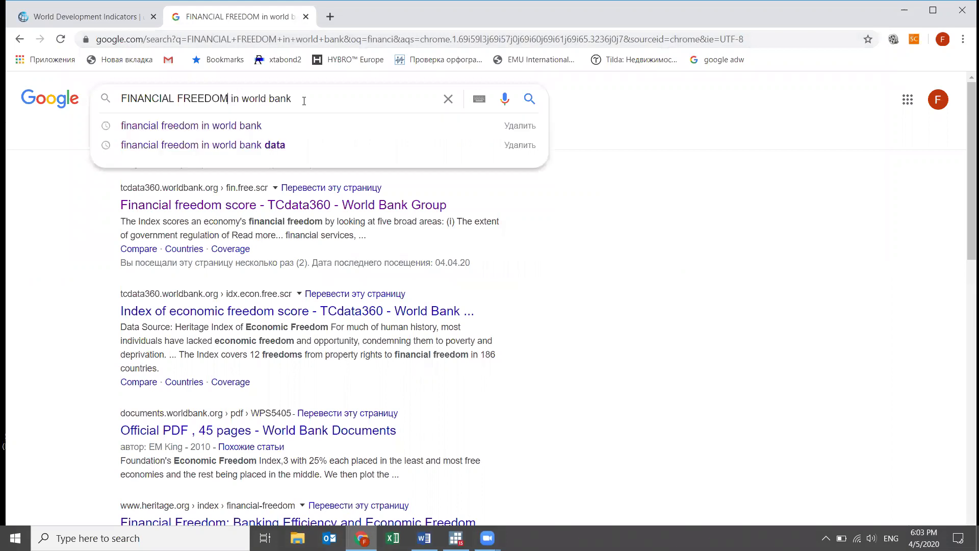
shift+click(330, 105)
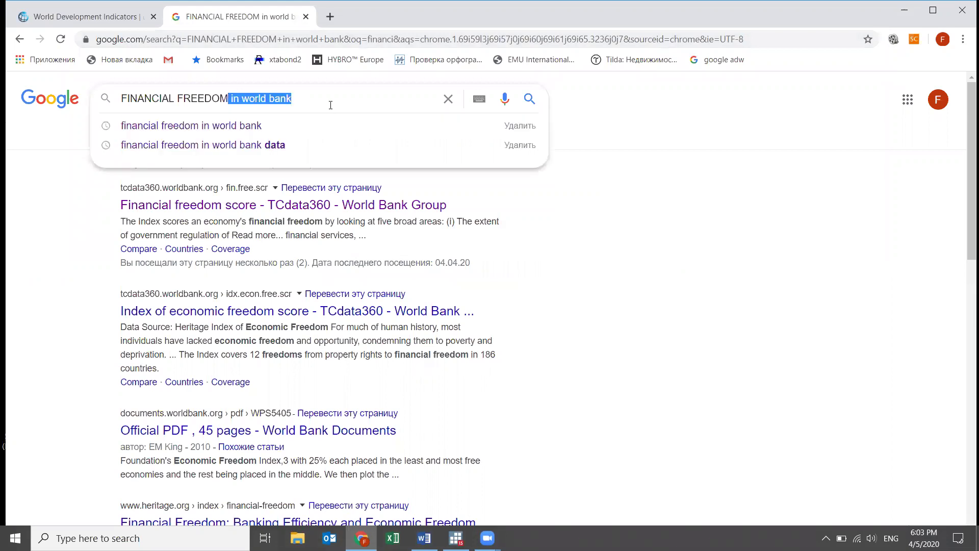
key(BackSpace)
key(Return)
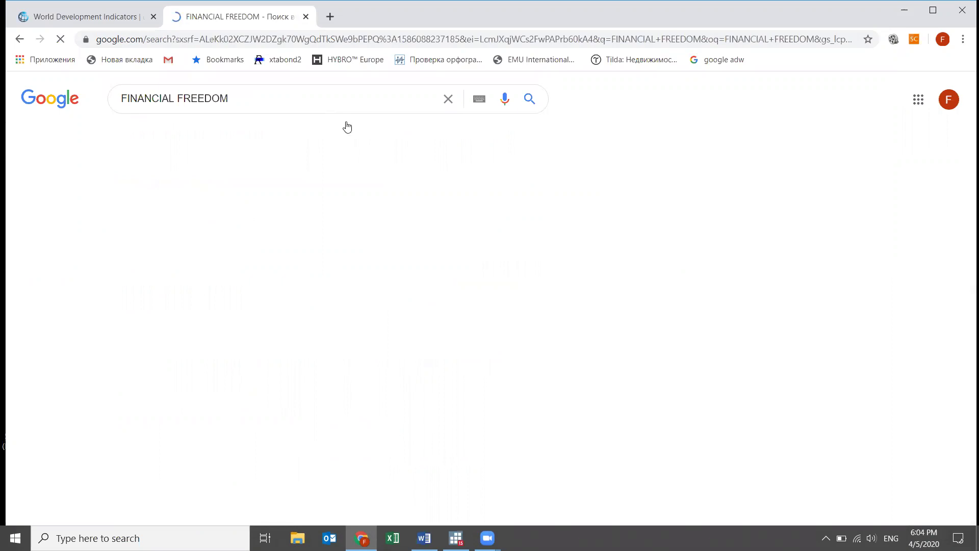
scroll(235, 348, down, 2)
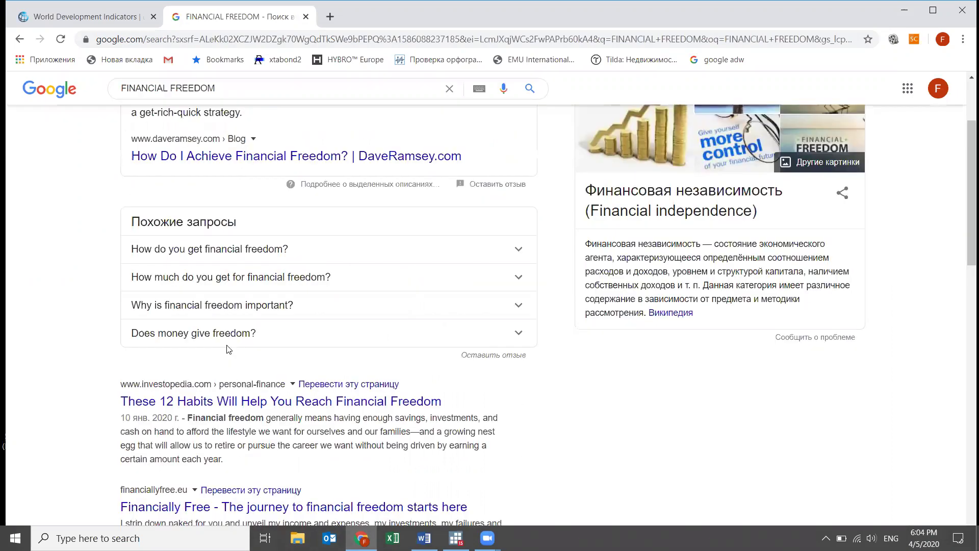
scroll(182, 375, down, 2)
scroll(182, 368, down, 4)
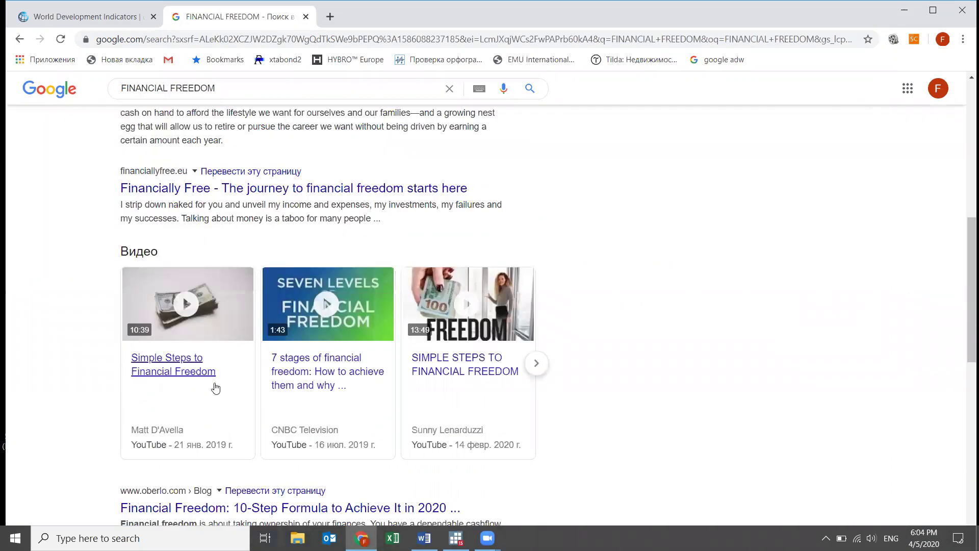
scroll(210, 99, up, 10)
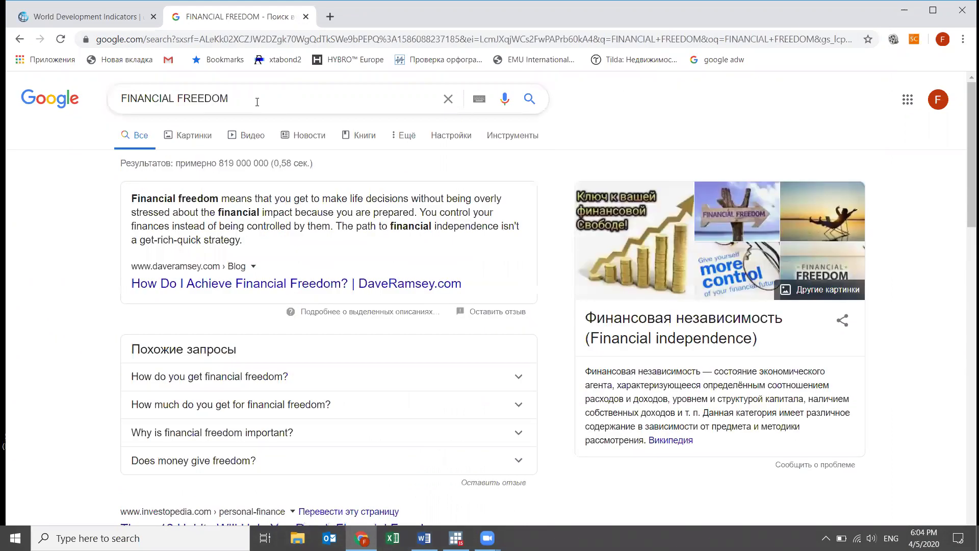
- Extend the Google query to "FINANCIAL FREEDOM data" and run the search
click(257, 102)
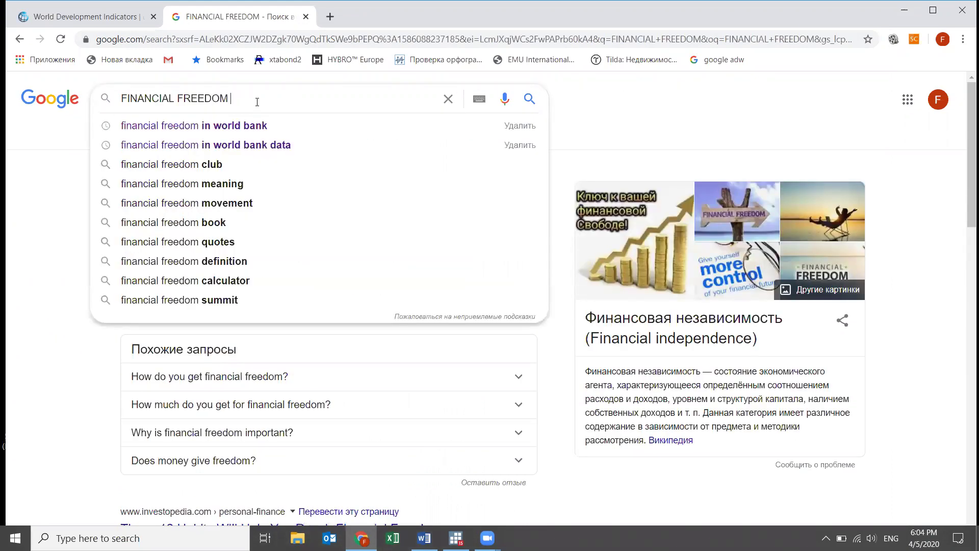
text(data)
key(Return)
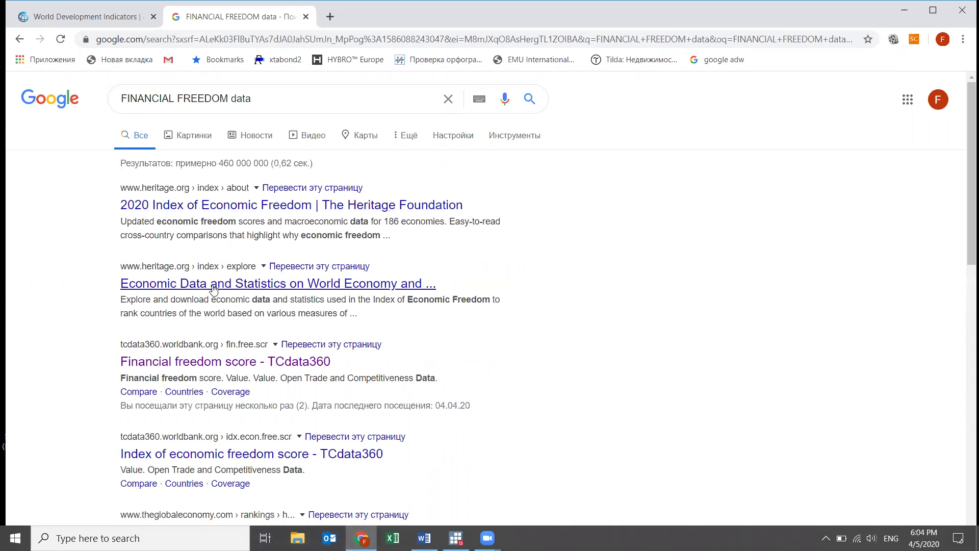
- Open the Heritage economic data, TCdata360 Financial freedom score and Index of economic freedom score results in new tabs, and skim the remaining results
right_click(213, 288)
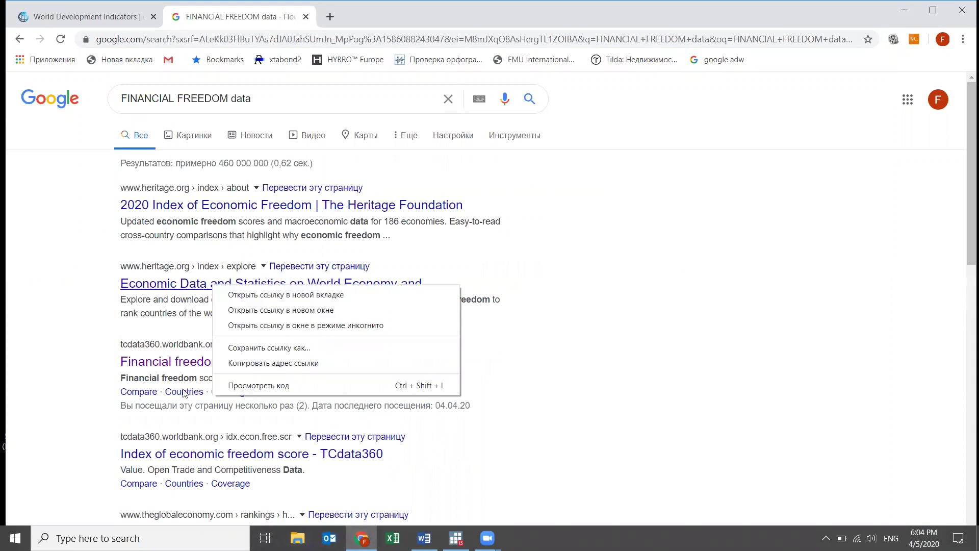
click(286, 295)
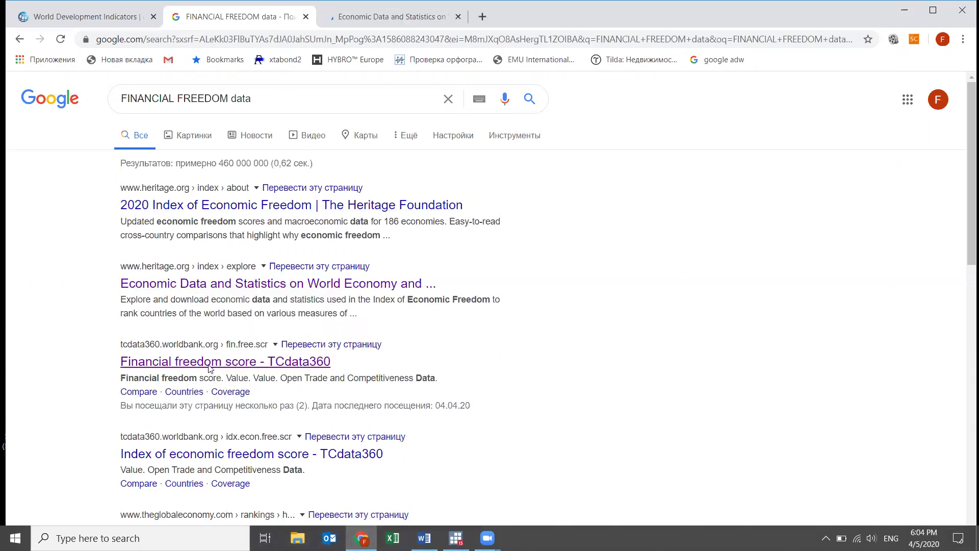
right_click(209, 367)
click(208, 368)
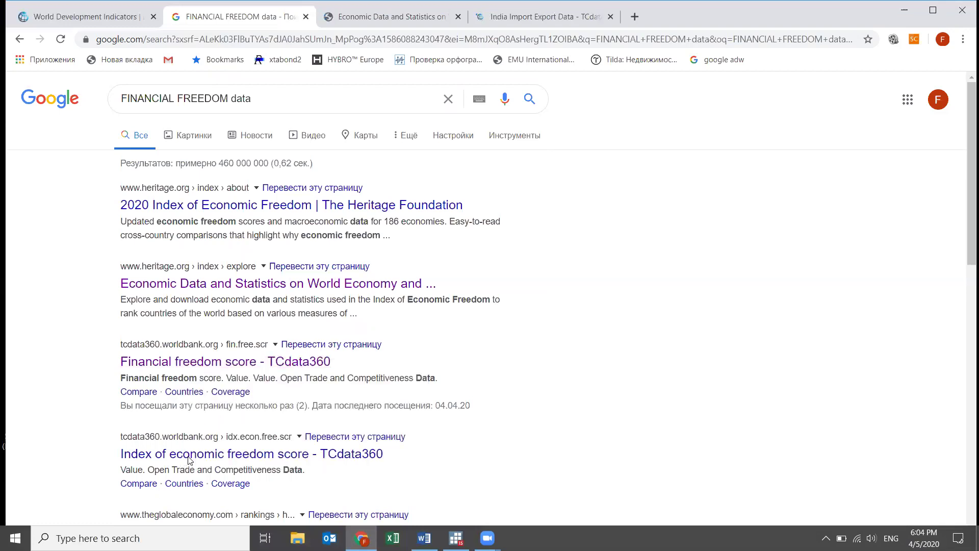
right_click(196, 359)
click(265, 357)
scroll(253, 377, down, 1)
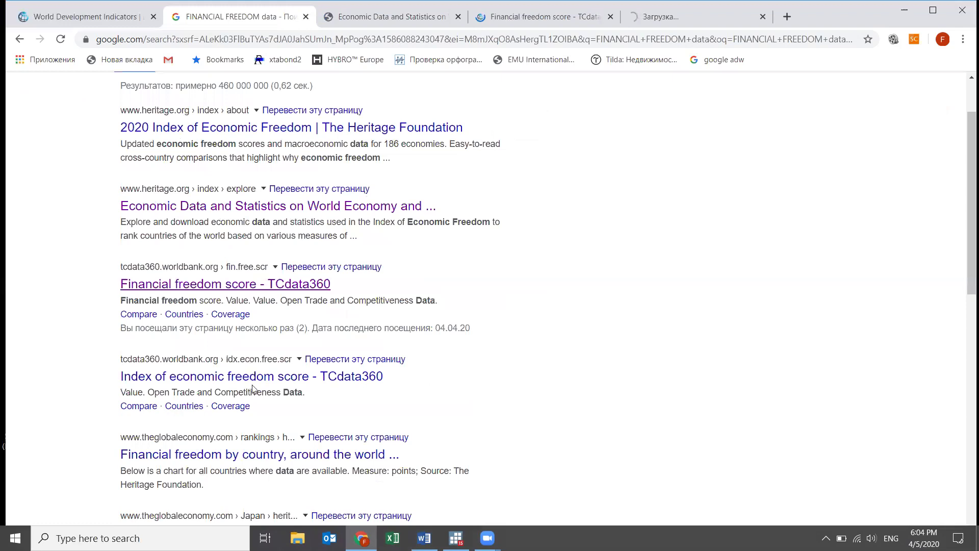
scroll(252, 388, down, 3)
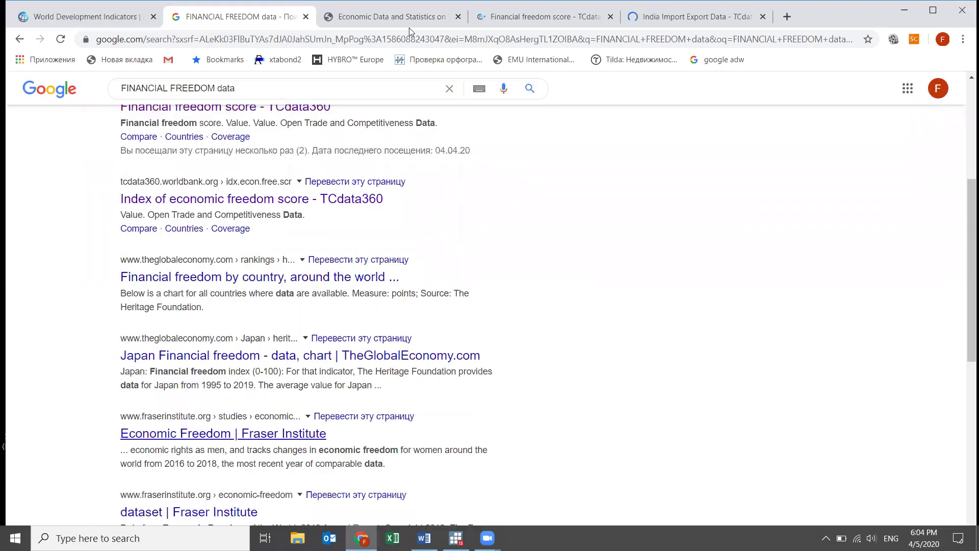
key(Home)
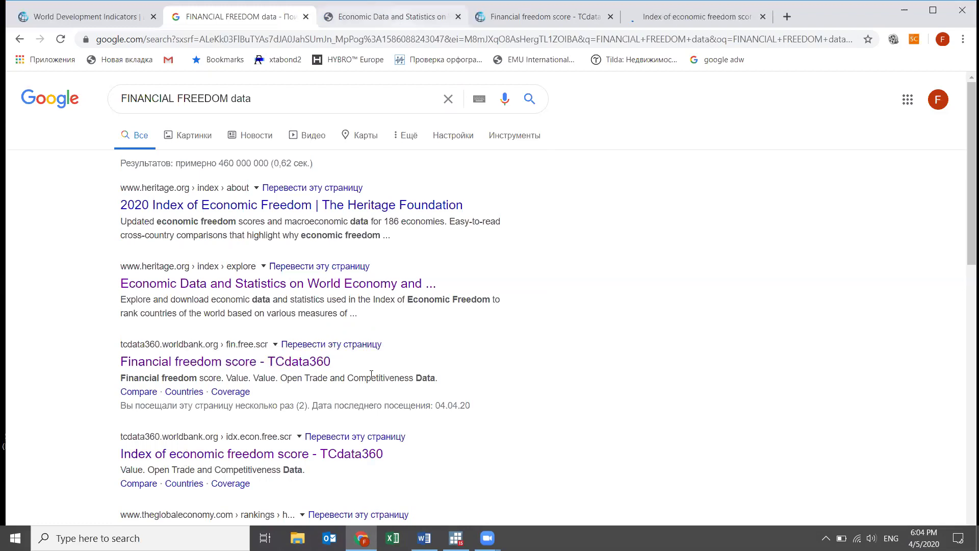
- Switch to the Heritage Explore the Data page and look through the 2020 index data table by country
key(ctrl+Tab)
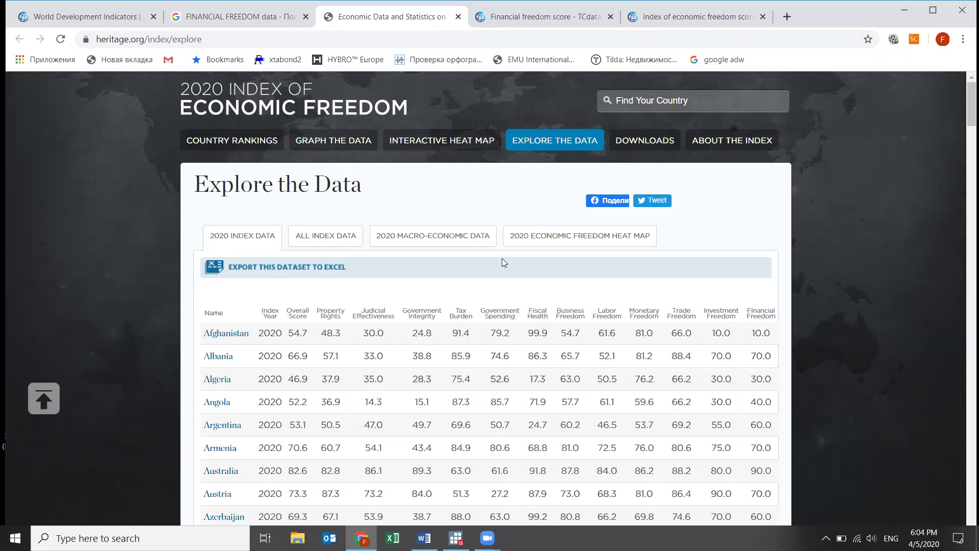
click(448, 239)
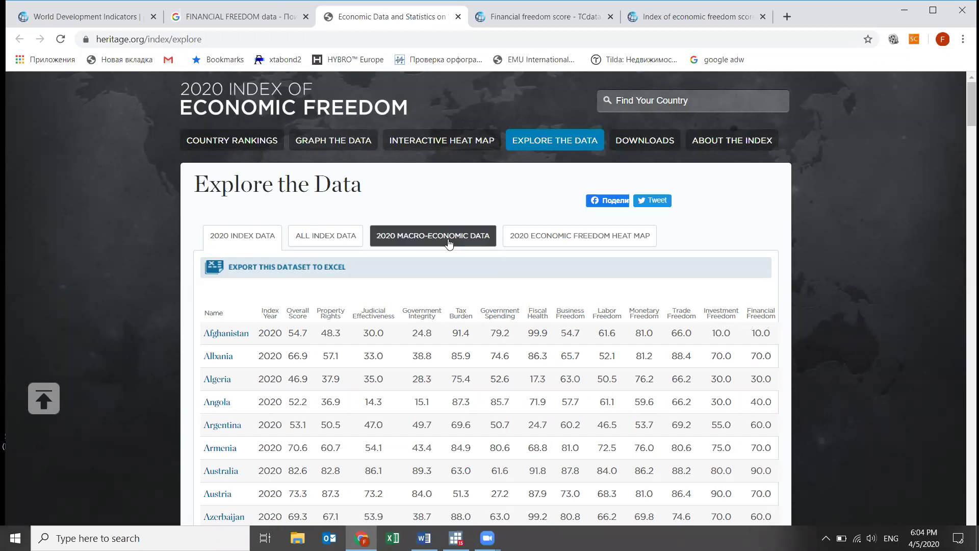
click(256, 250)
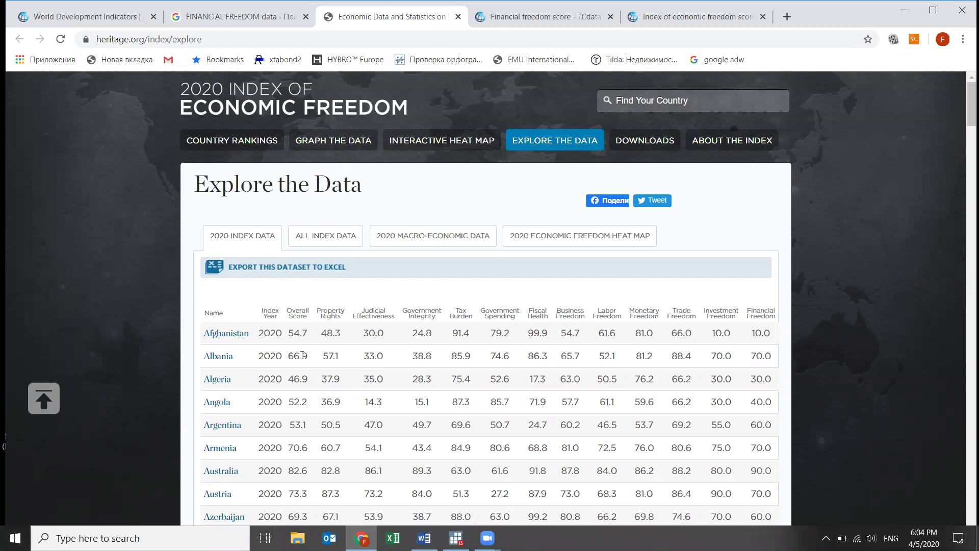
scroll(303, 355, down, 2)
scroll(293, 308, down, 10)
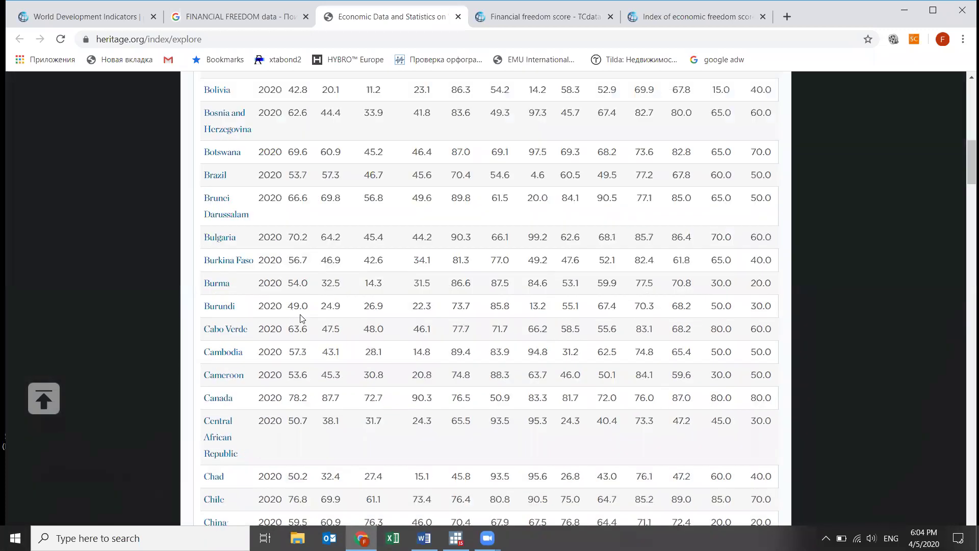
- Examine the remaining country rows of the 2020 index data table through to the end of the list
scroll(687, 344, down, 20)
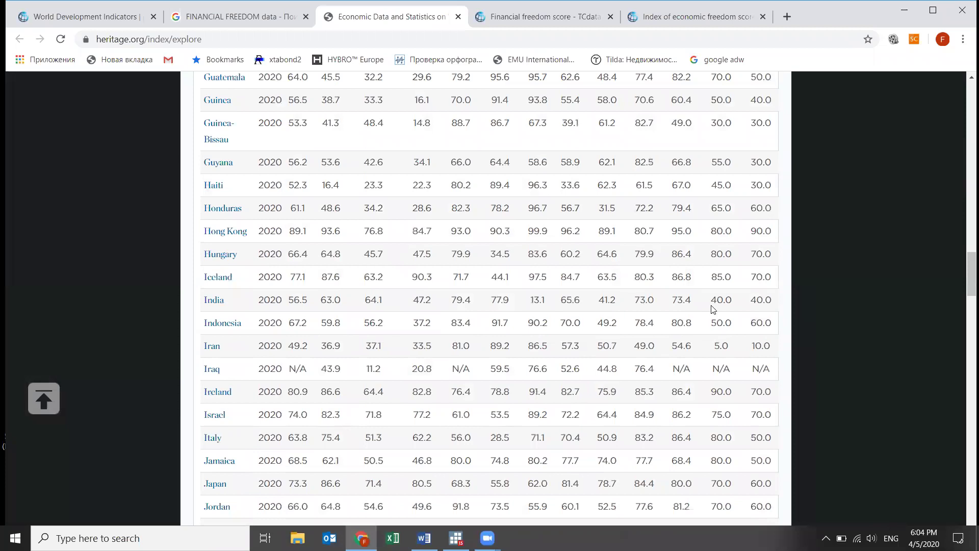
scroll(713, 308, down, 19)
scroll(334, 400, up, 20)
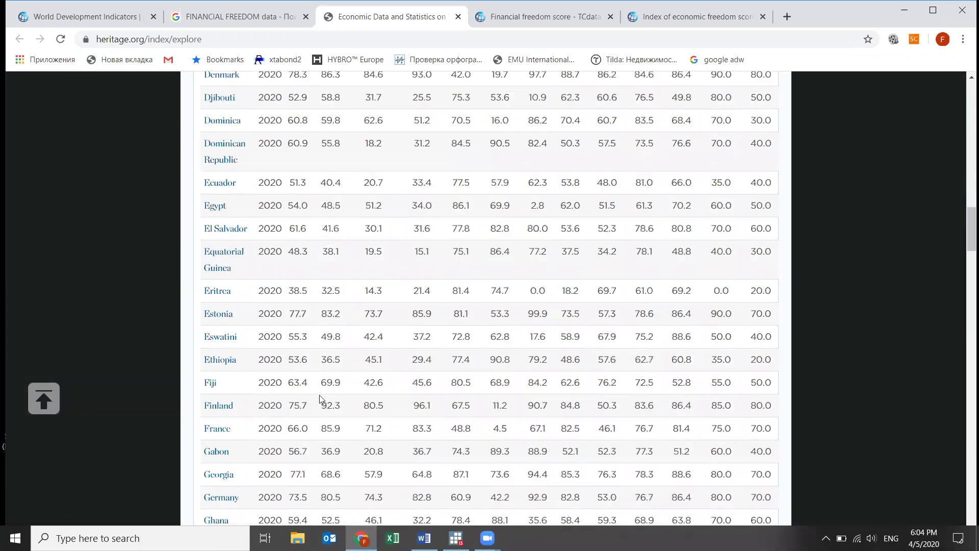
scroll(318, 399, down, 17)
scroll(316, 398, down, 20)
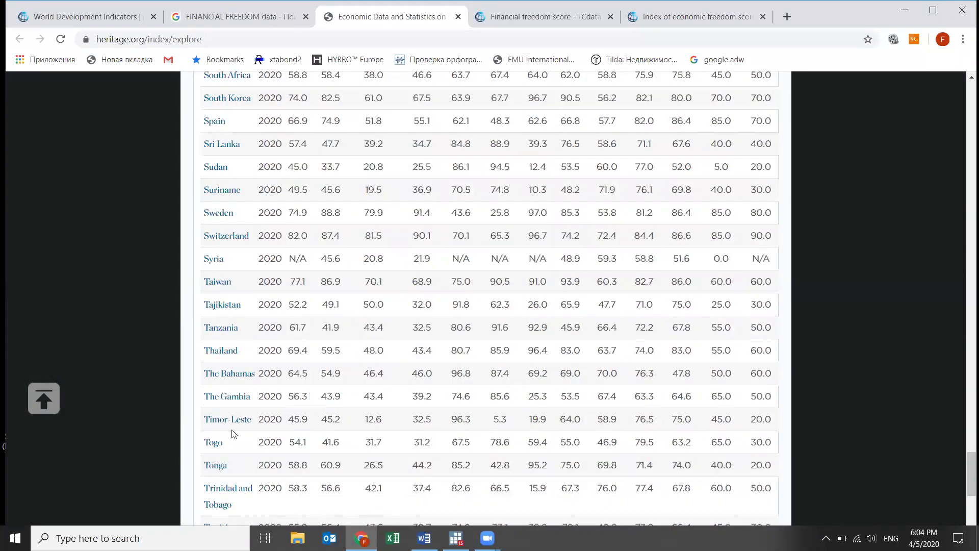
scroll(505, 332, down, 10)
scroll(570, 204, up, 18)
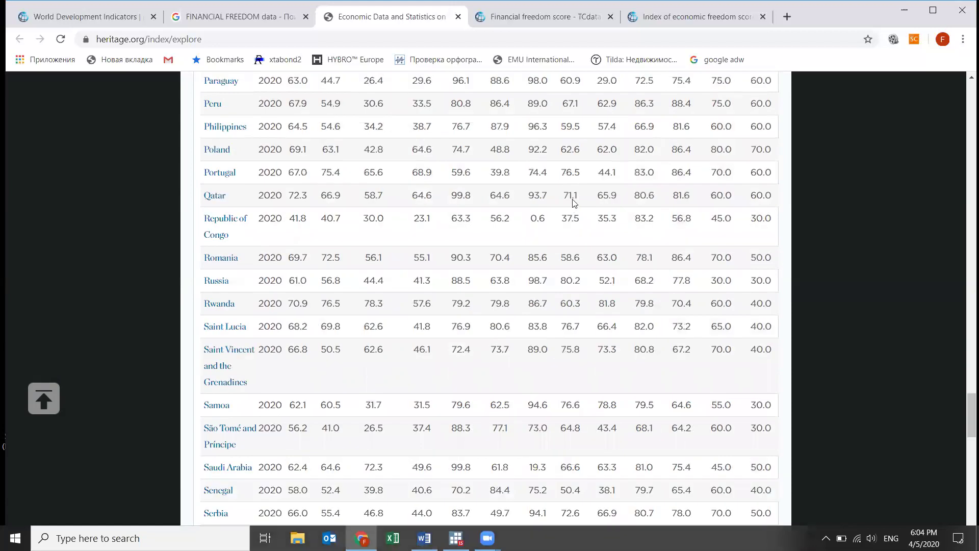
scroll(570, 204, up, 20)
scroll(566, 221, up, 20)
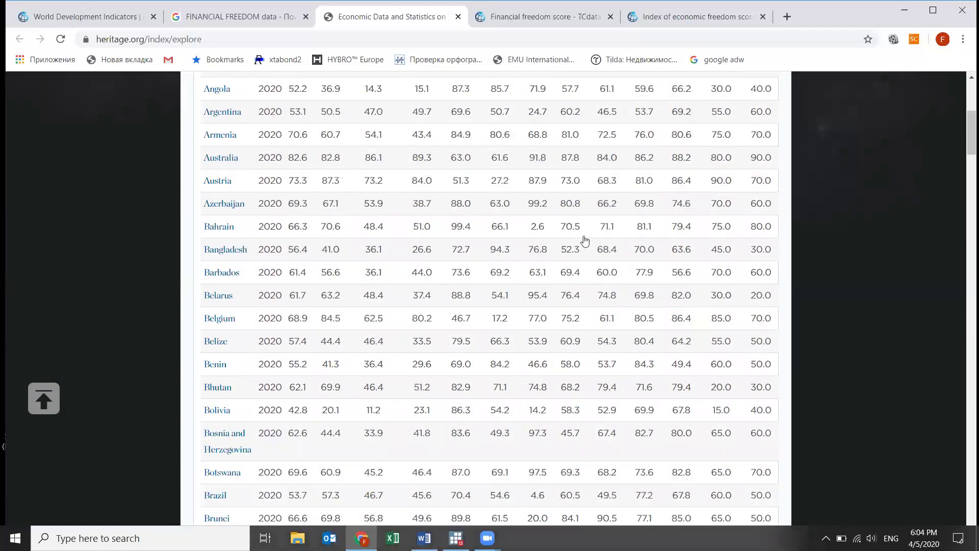
scroll(556, 244, up, 6)
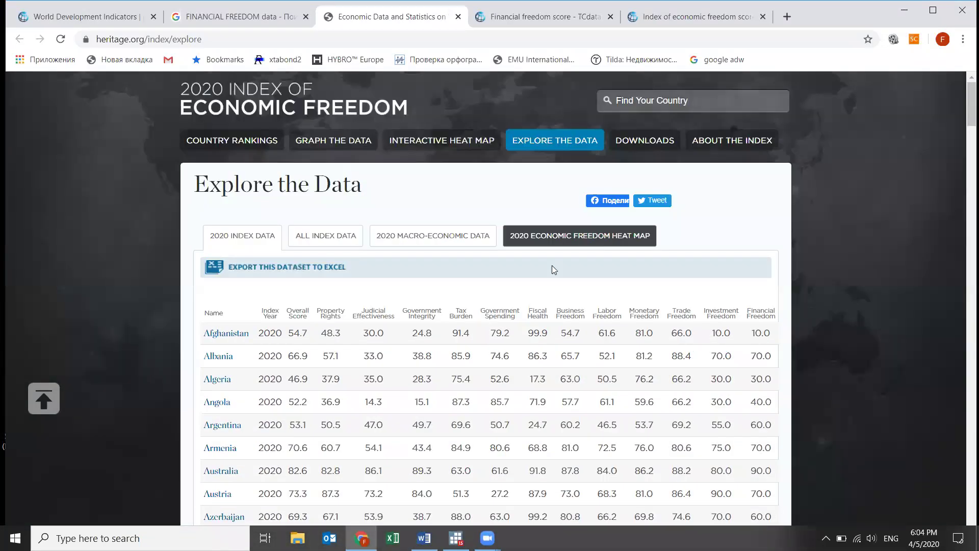
- Open the all index data view and try to select a range of years from 1995 to 2000
click(337, 241)
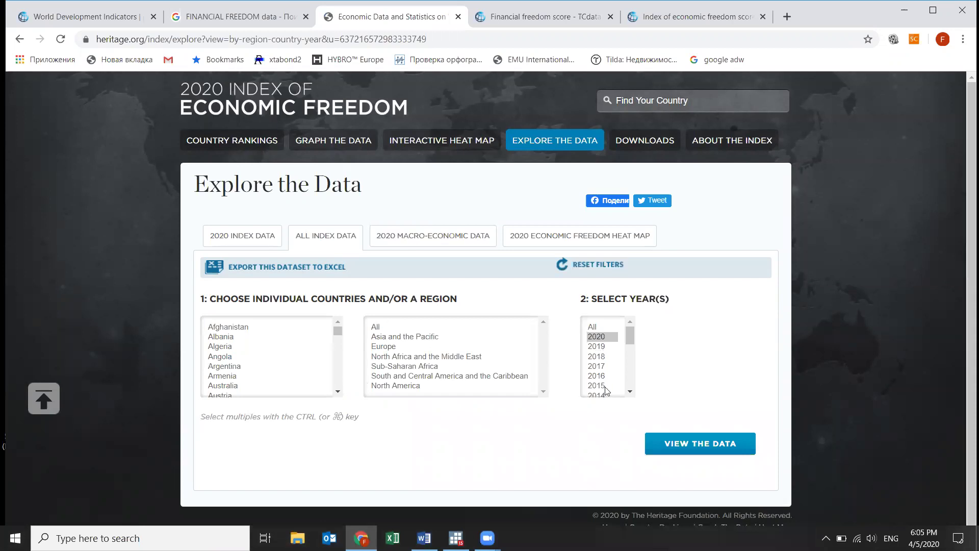
scroll(605, 387, down, 4)
click(605, 386)
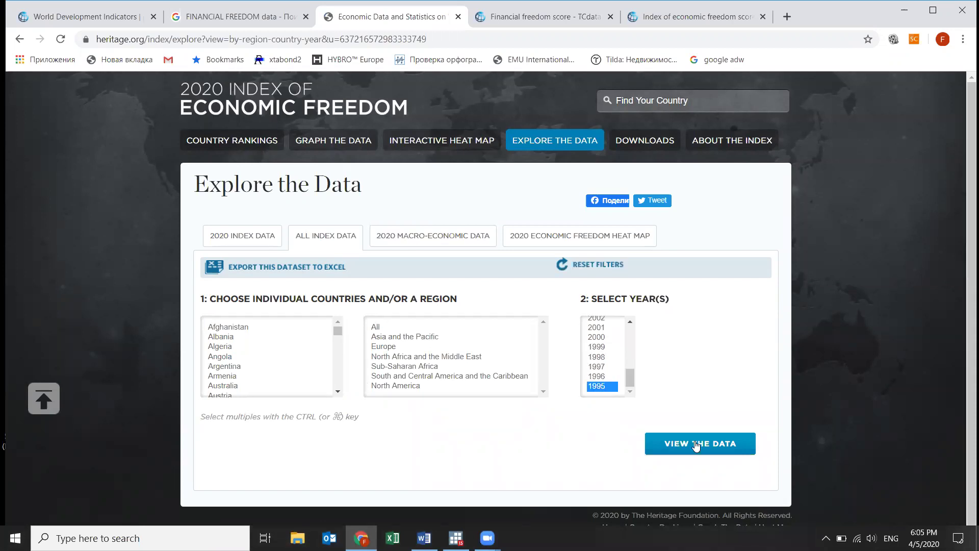
shift+click(600, 366)
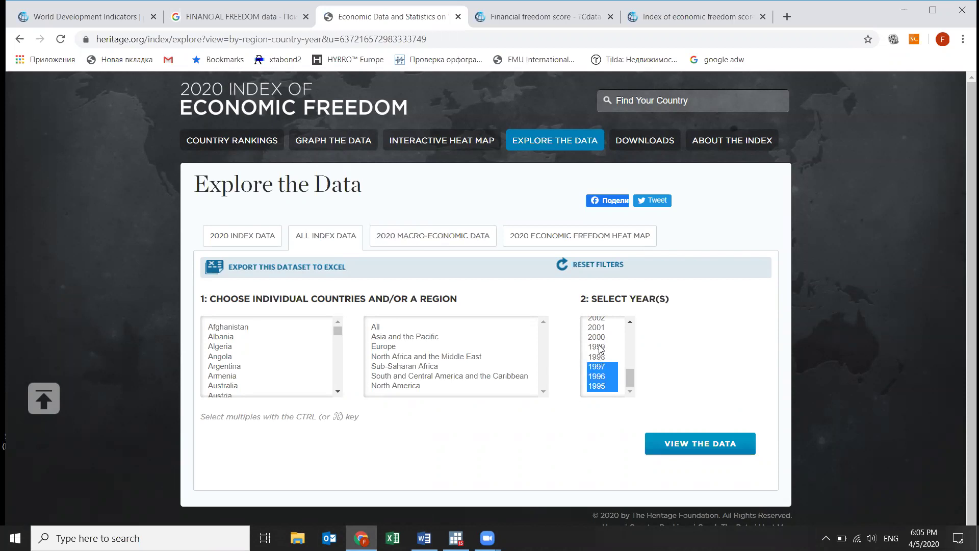
shift+click(601, 348)
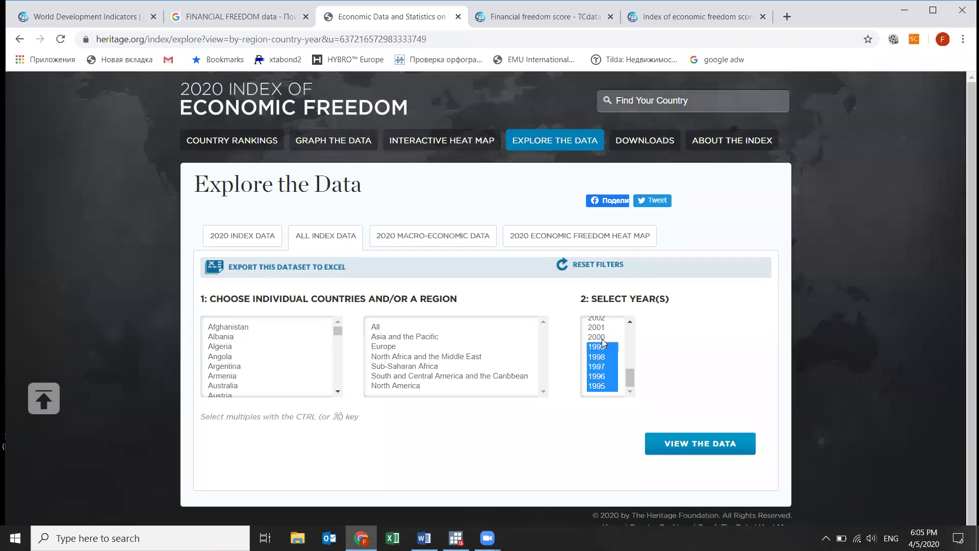
ctrl+click(603, 340)
key(ctrl+Up)
- Try to view the index data with every year from 1995 through All selected and the region set to All
click(601, 388)
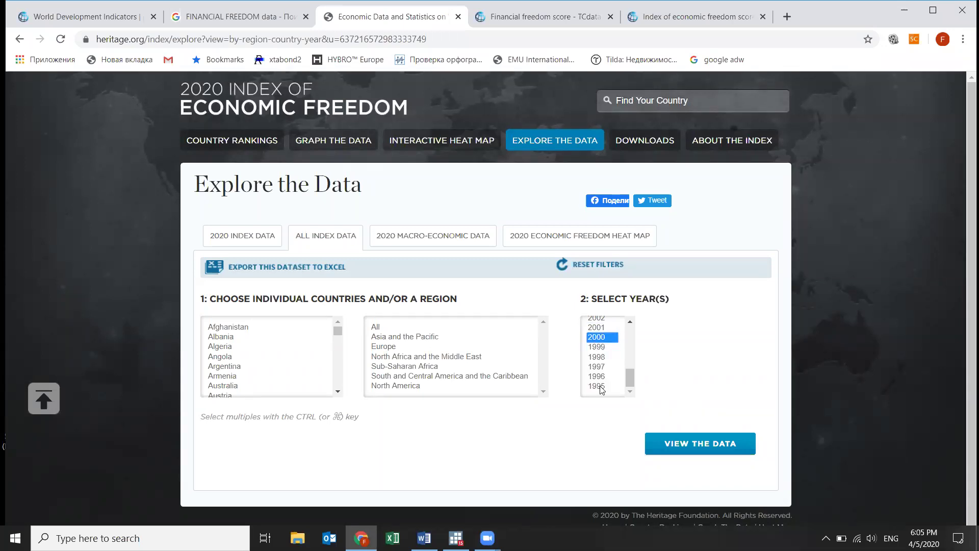
key(shift+Up)
key(shift+Up)
key(shift+Up)
key(shift+Up)
key(shift+Up)
key(shift+Up)
key(shift+Up)
key(shift+Up)
key(shift+Up)
key(shift+Up)
key(shift+Up)
key(shift+Up)
key(shift+Up)
key(shift+Up)
key(shift+Up)
key(shift+Up)
key(shift+Up)
key(shift+Up)
key(shift+Up)
key(shift+Up)
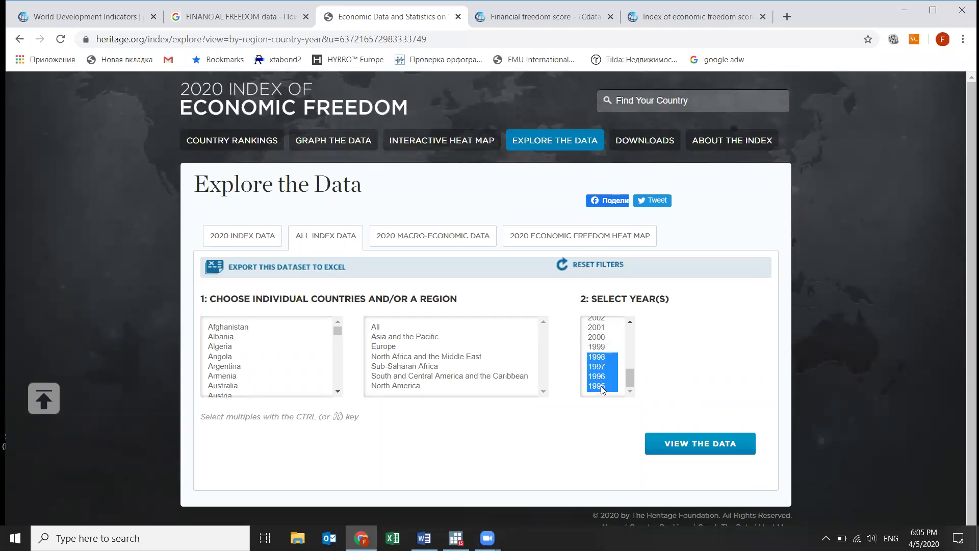
click(436, 361)
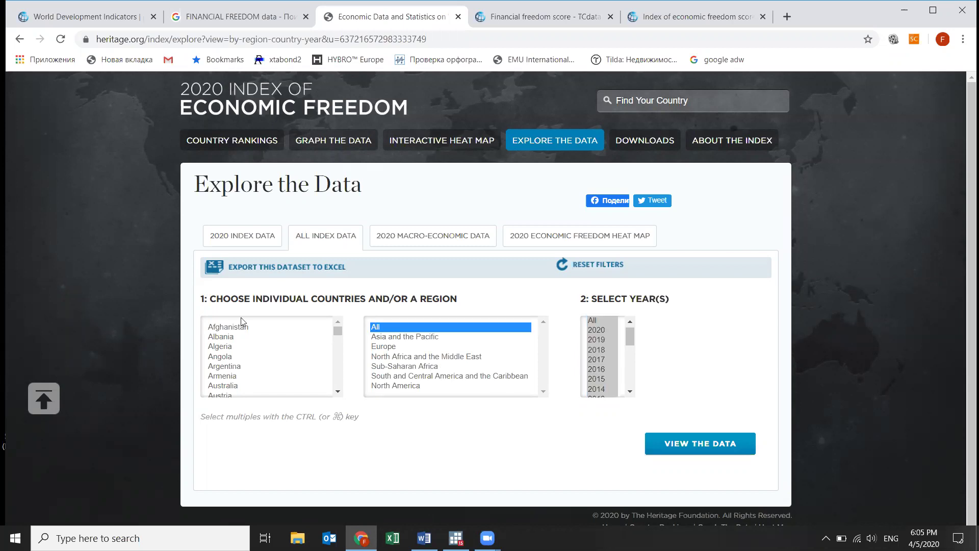
click(691, 451)
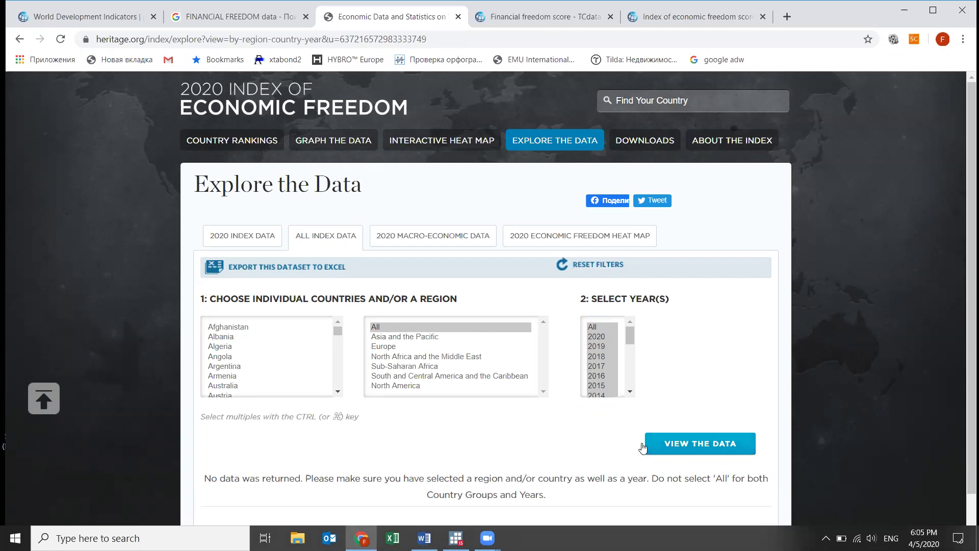
scroll(482, 423, down, 1)
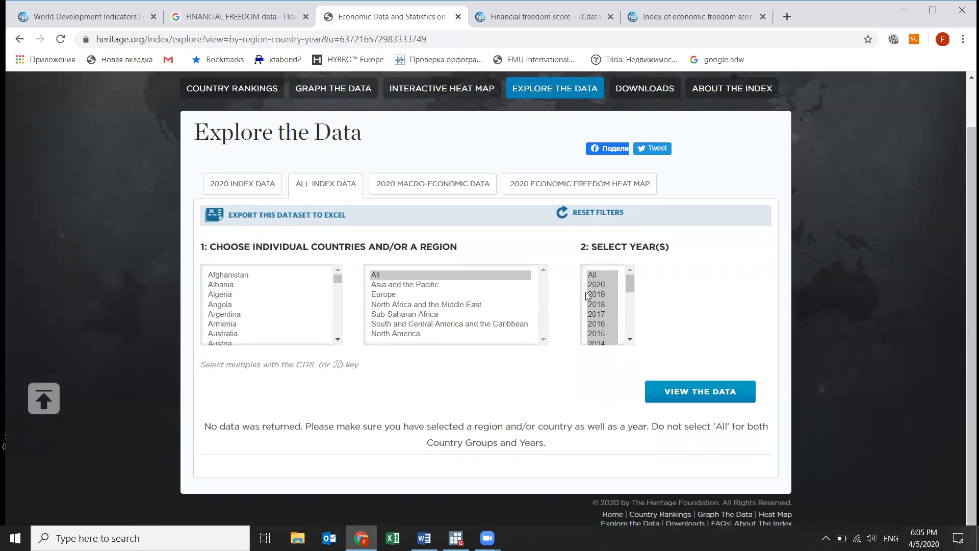
- Open the 2020 Economic Freedom Heat Map, then return to the Google results and skim the data sources
click(588, 192)
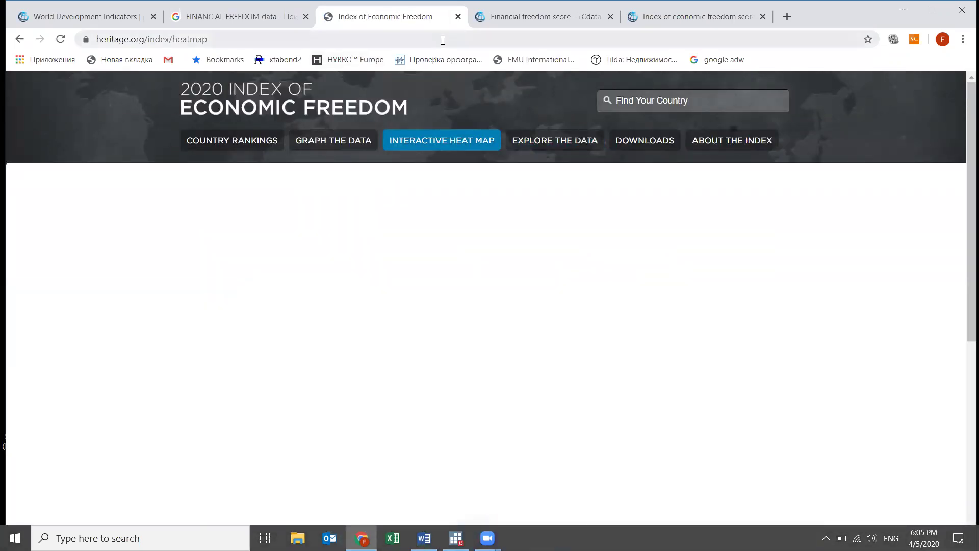
click(238, 18)
scroll(241, 279, down, 2)
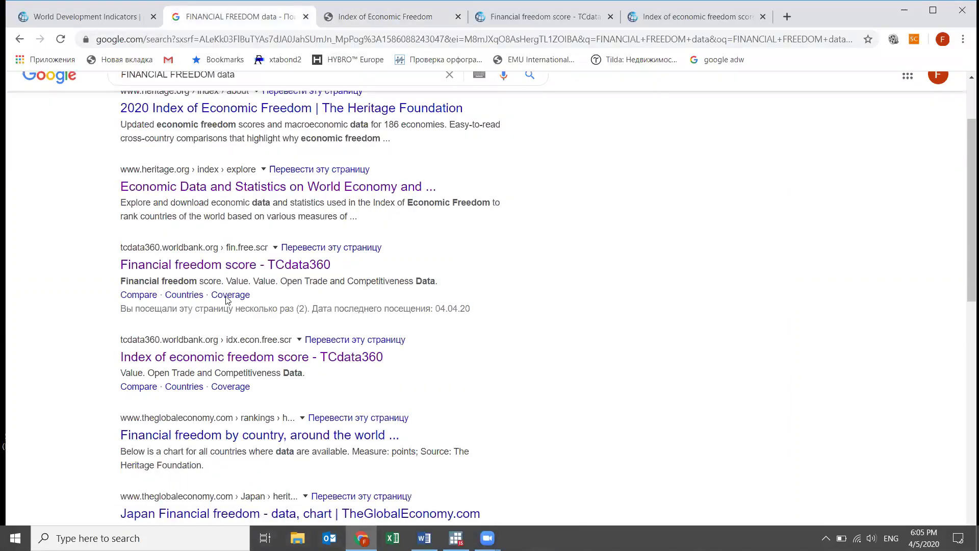
scroll(228, 270, down, 2)
scroll(228, 271, down, 1)
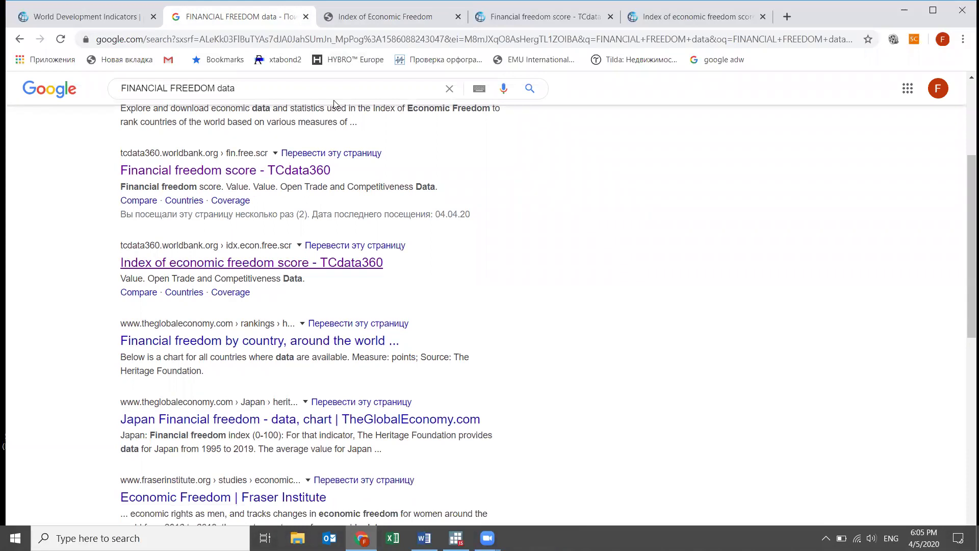
- Switch to the TCdata360 Index of economic freedom score page and look through Brazil's 2013–2018 line chart and the sections below
key(ctrl+5)
scroll(282, 396, down, 3)
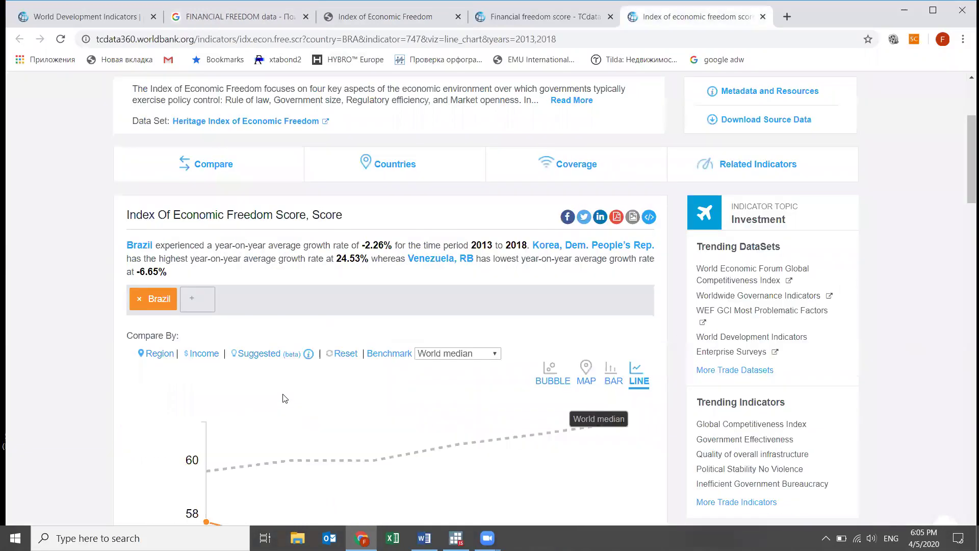
scroll(273, 385, down, 8)
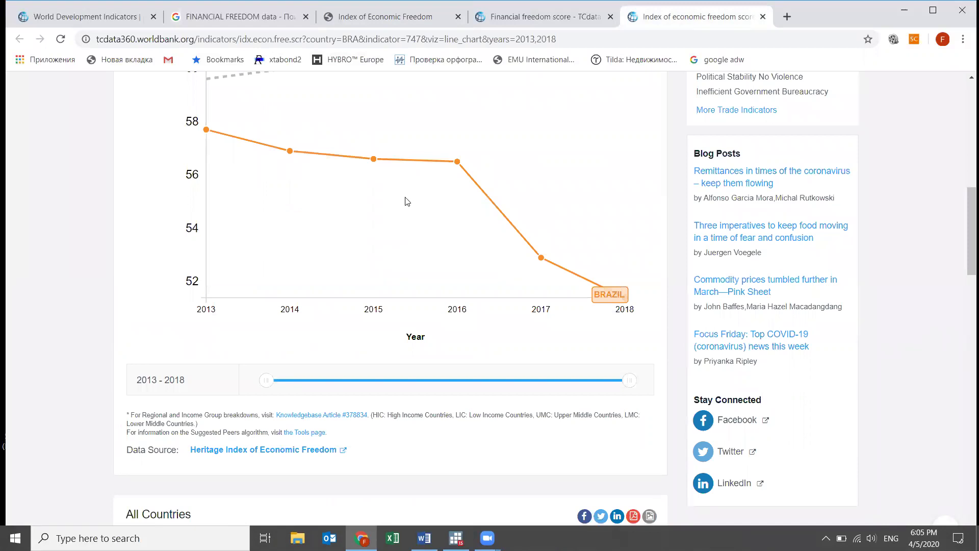
scroll(392, 207, down, 7)
key(Home)
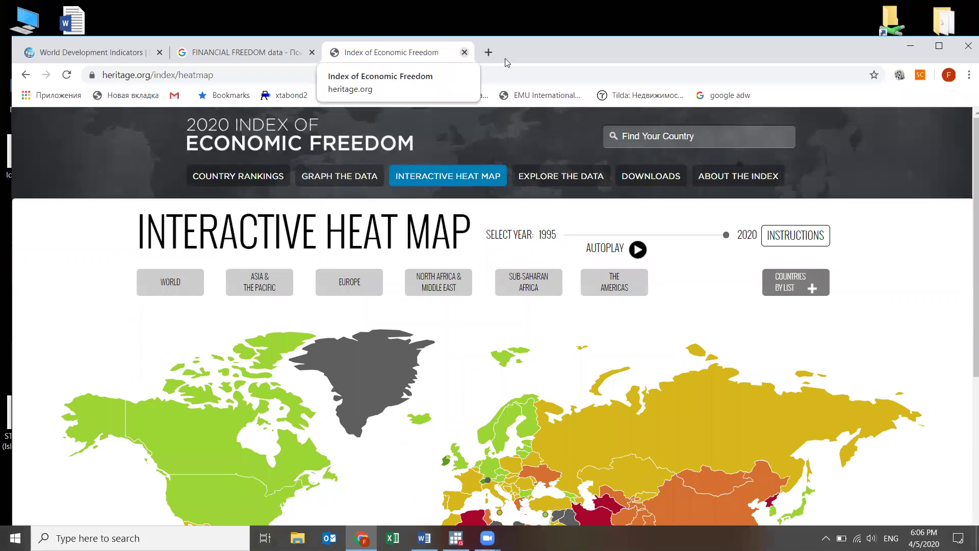
- Maximize the browser window and examine the interactive heat map, its category scores and the Asia & the Pacific region
key(super+Up)
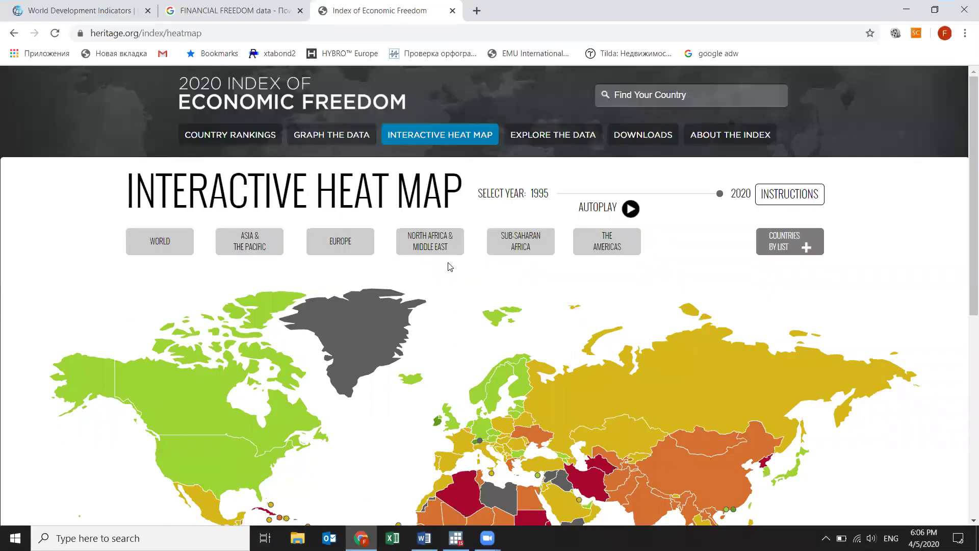
scroll(144, 393, down, 5)
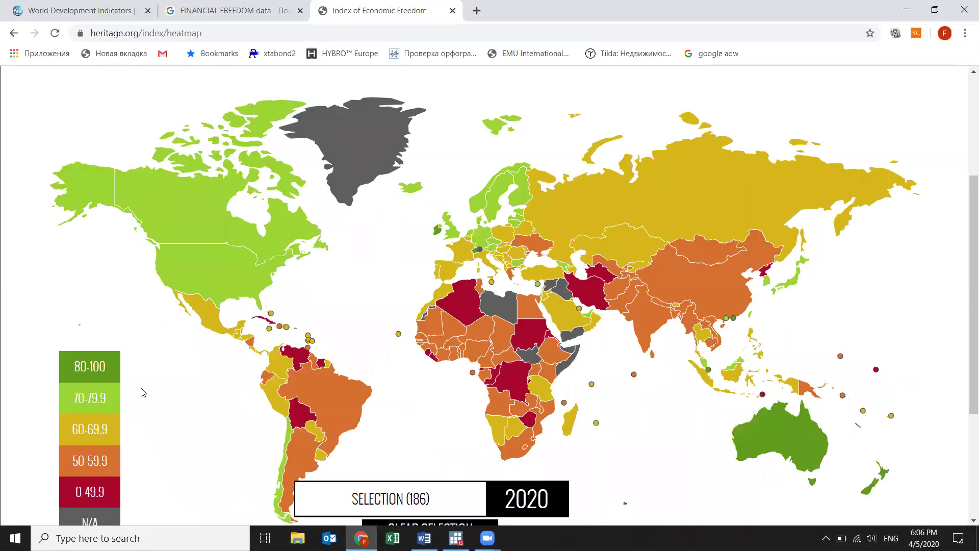
scroll(85, 449, down, 1)
scroll(202, 380, down, 1)
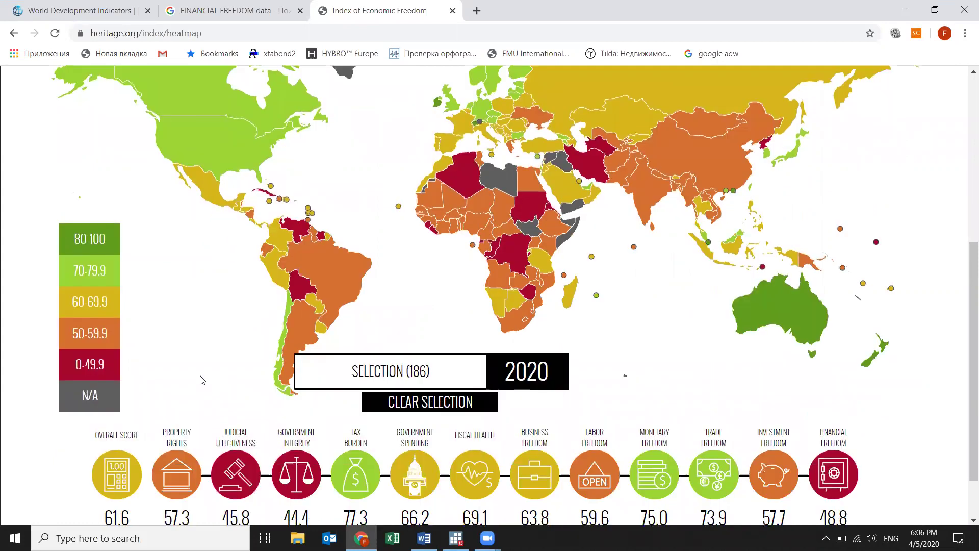
scroll(161, 351, down, 1)
scroll(300, 301, up, 5)
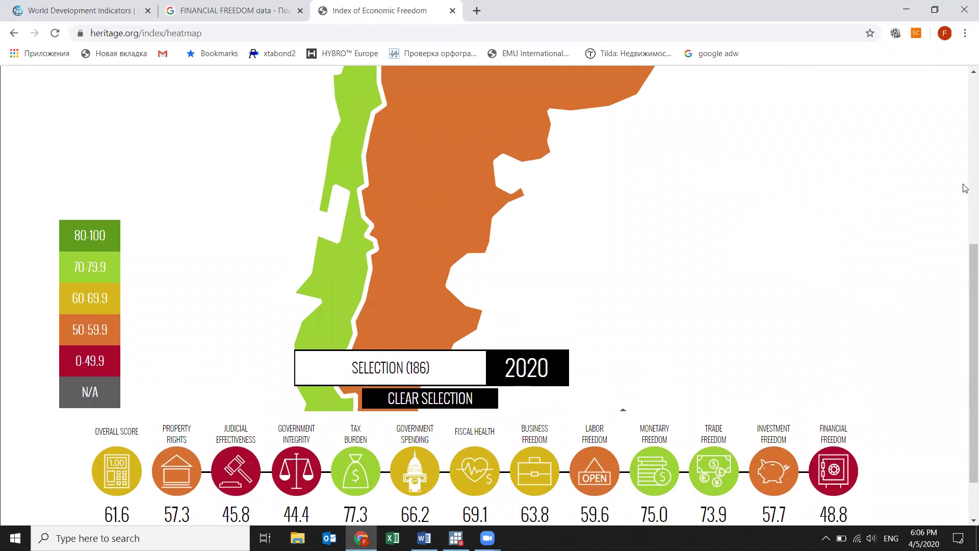
scroll(966, 213, up, 4)
scroll(792, 238, up, 3)
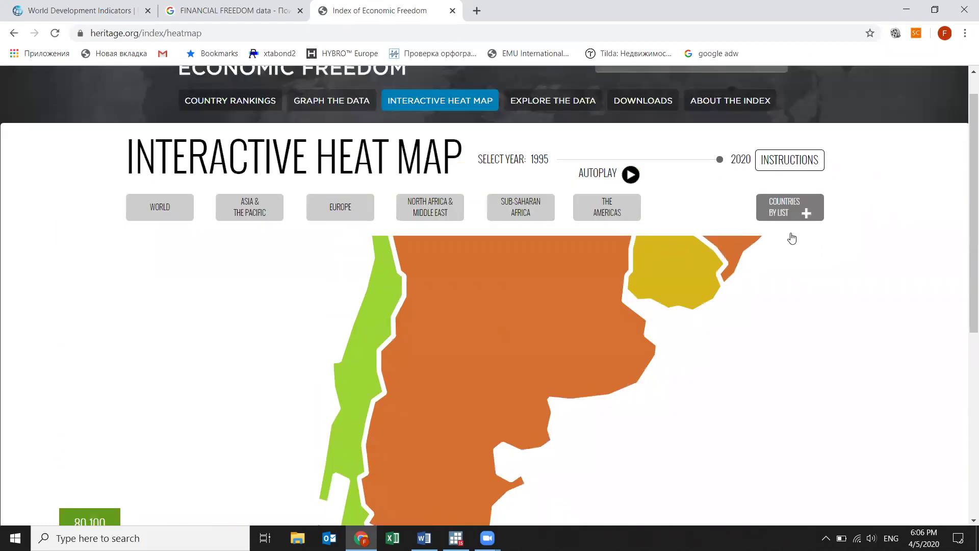
scroll(658, 201, up, 1)
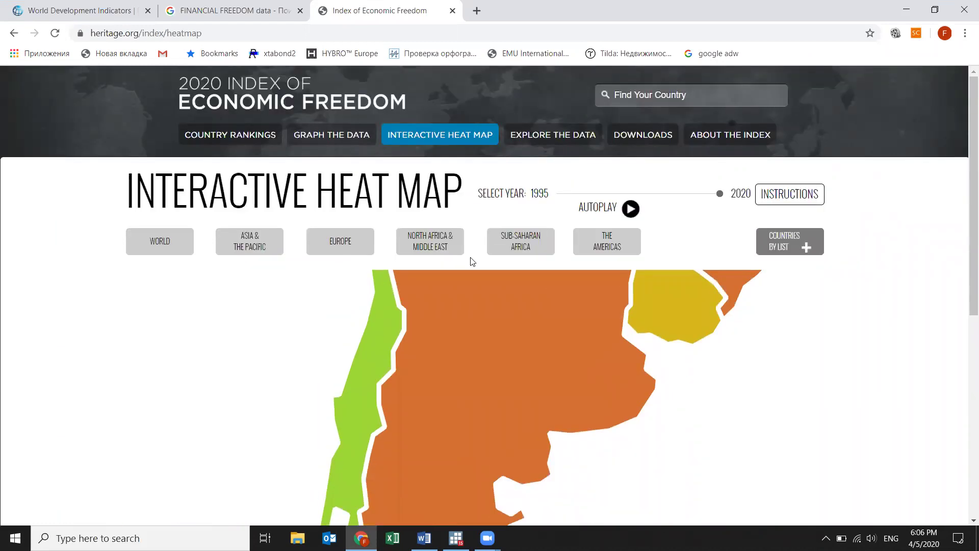
click(257, 250)
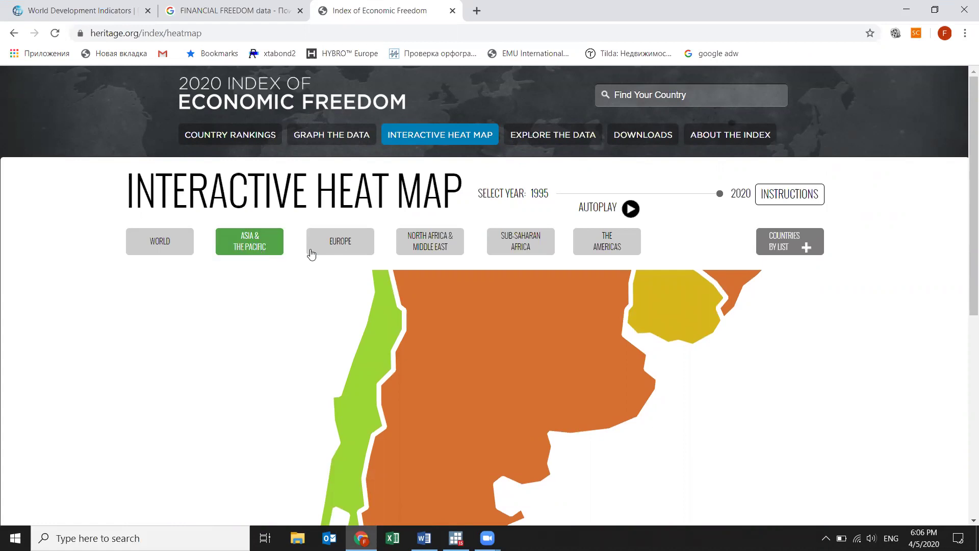
- Go to the Heritage index Downloads page, review the listed files and open the 2020 Highlights (PDF) in a new tab
click(629, 138)
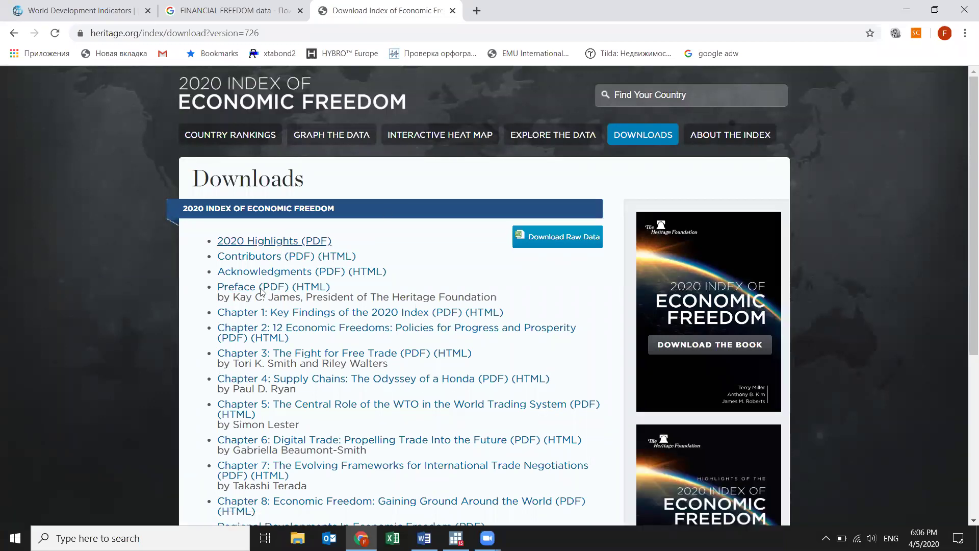
scroll(270, 438, down, 2)
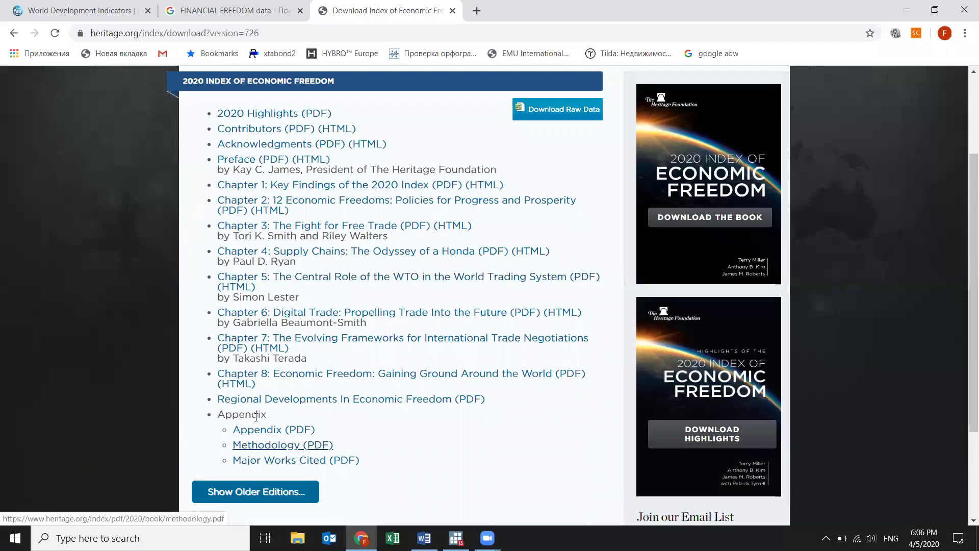
scroll(256, 416, down, 1)
scroll(254, 347, up, 2)
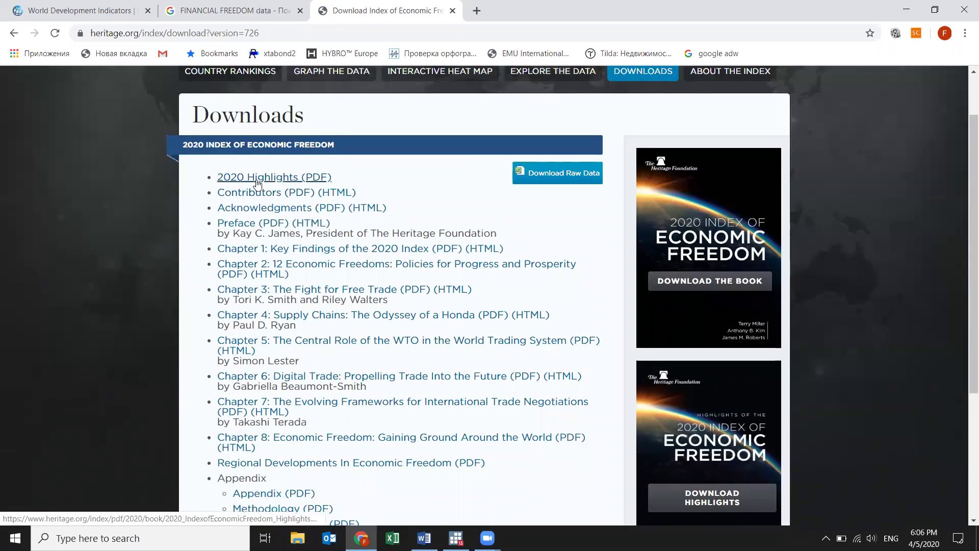
click(327, 182)
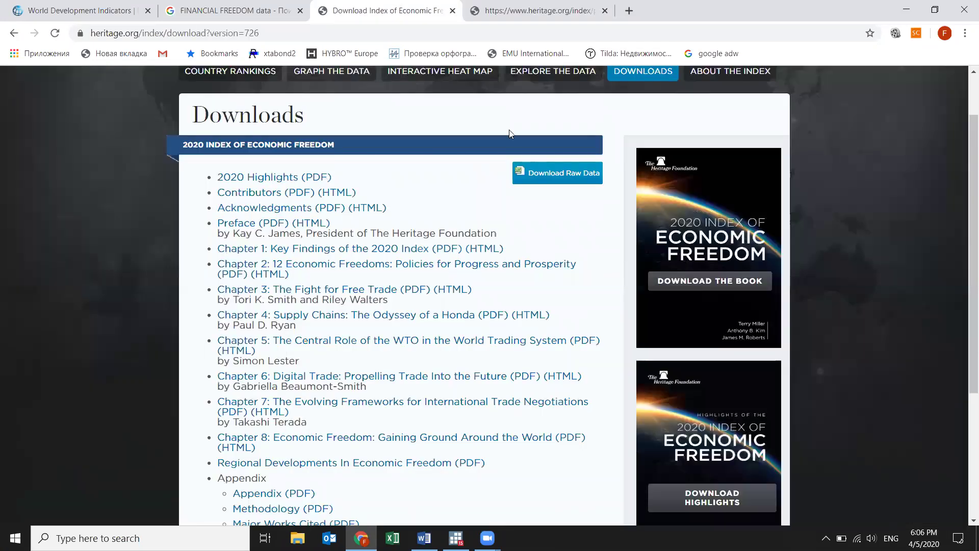
- Download the raw data file index2020_data.xls and open it in Excel with editing enabled
click(550, 173)
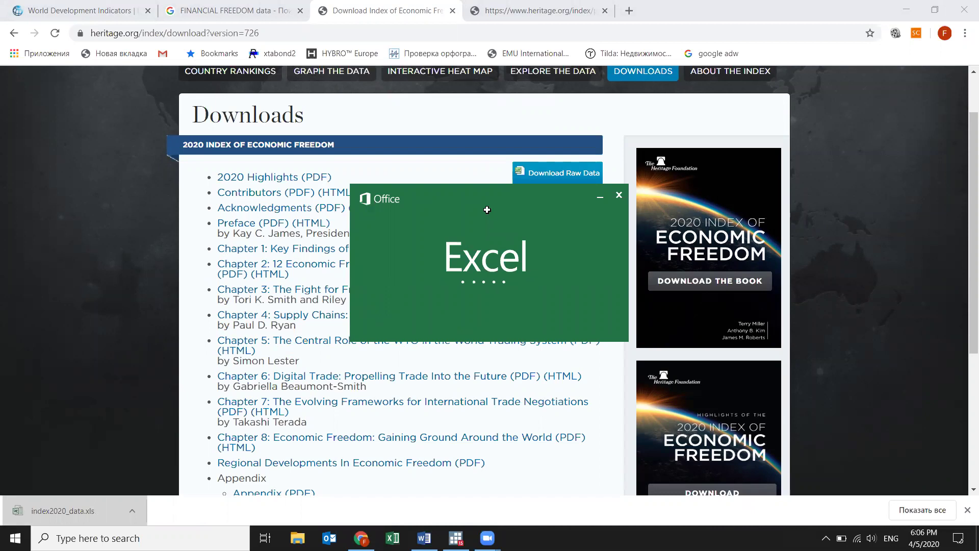
key(Return)
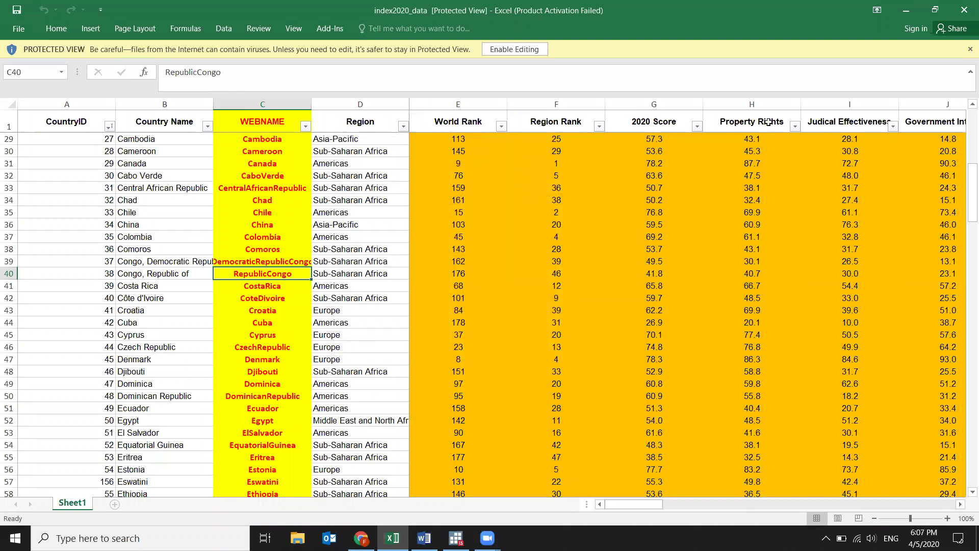
drag(681, 503, 361, 322)
click(531, 49)
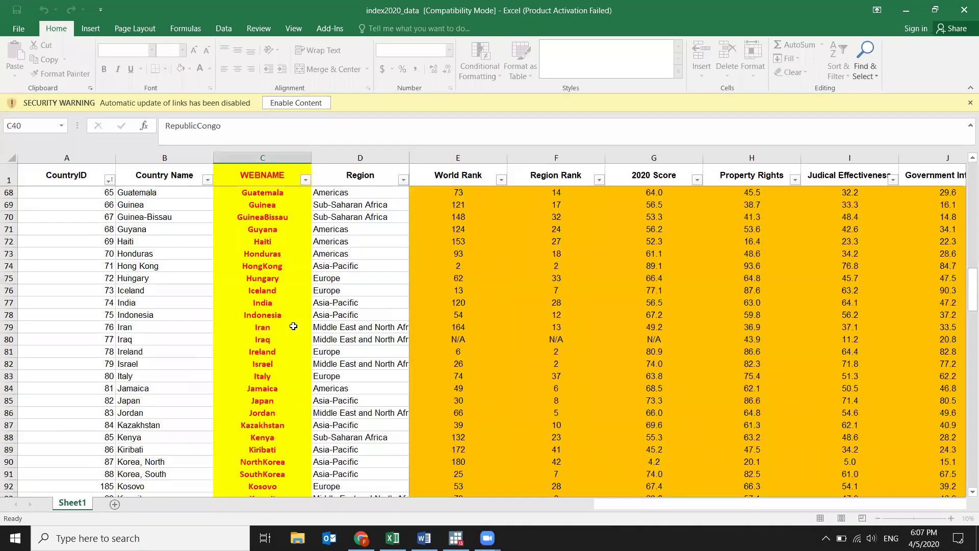
- Look through the country rows of index2020_data down to Zimbabwe and close the workbook
scroll(293, 319, down, 20)
scroll(286, 332, down, 14)
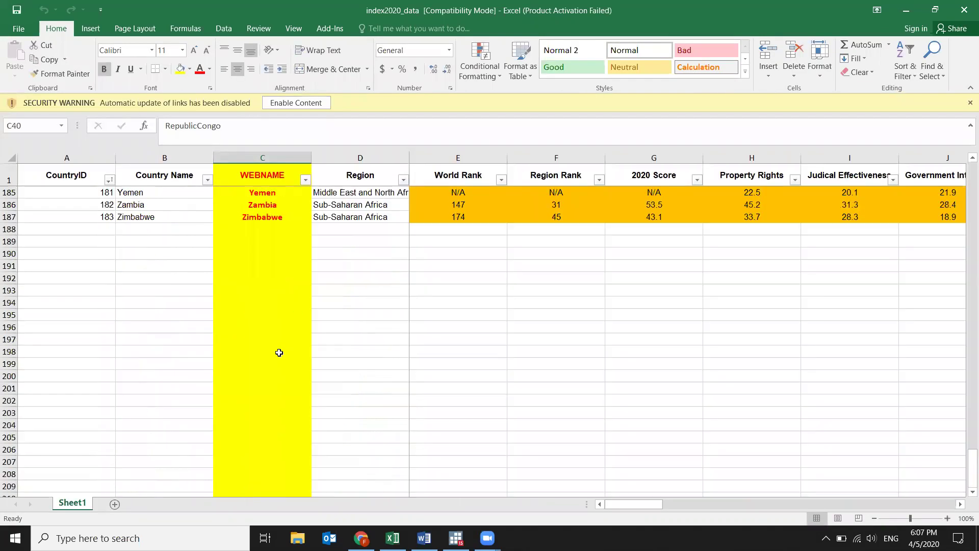
scroll(166, 476, up, 6)
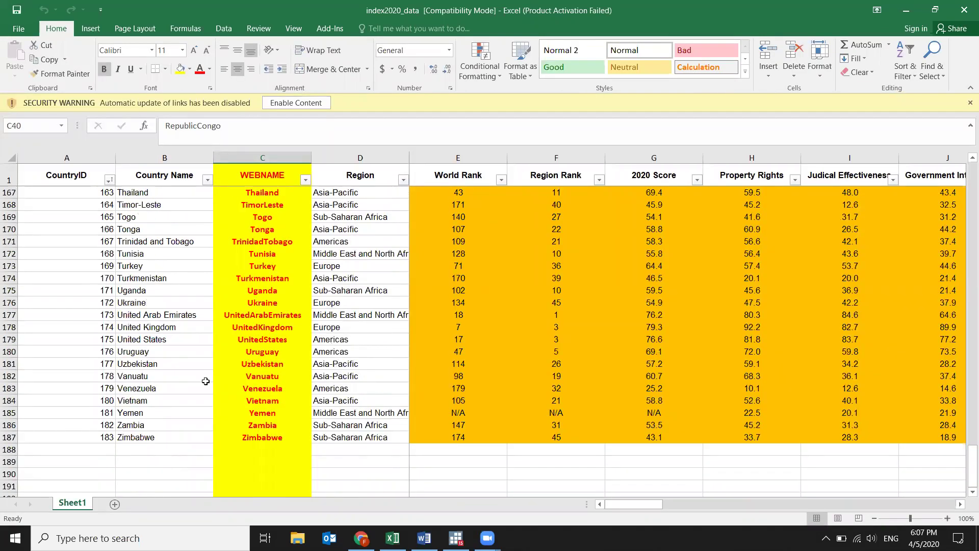
scroll(281, 304, up, 10)
scroll(285, 260, up, 19)
click(965, 9)
click(485, 294)
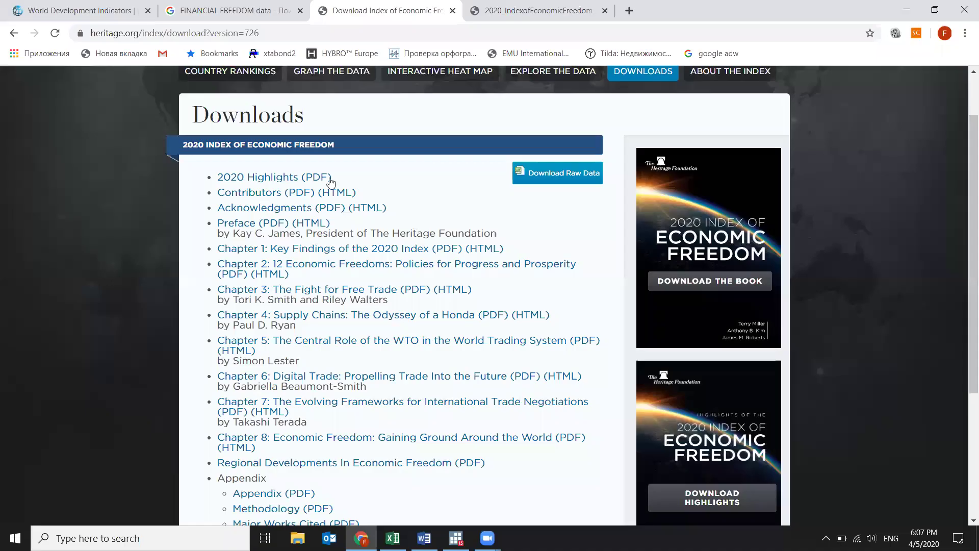
- Open the Heritage index's Explore the Data page and examine the 2020 index table, including the Financial Freedom column, across the country list
scroll(314, 169, up, 2)
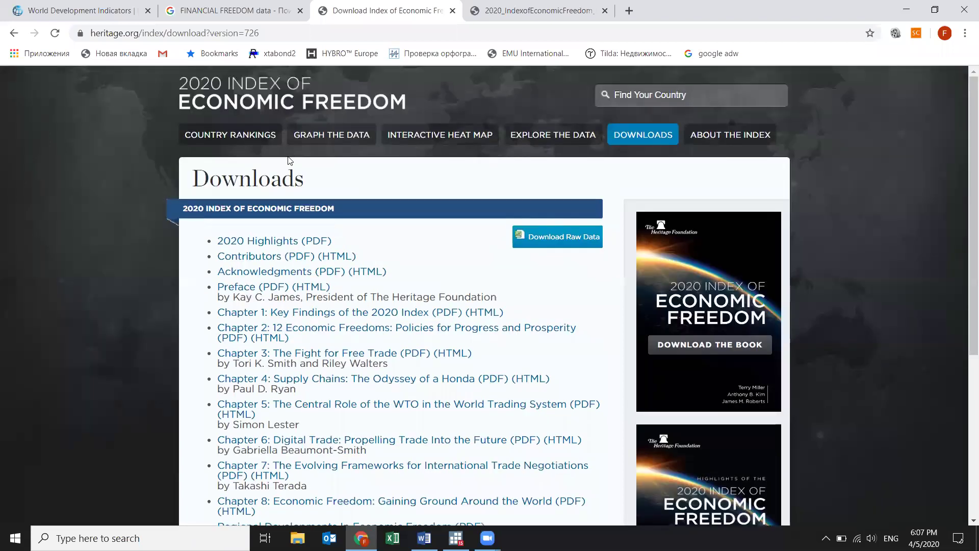
click(551, 141)
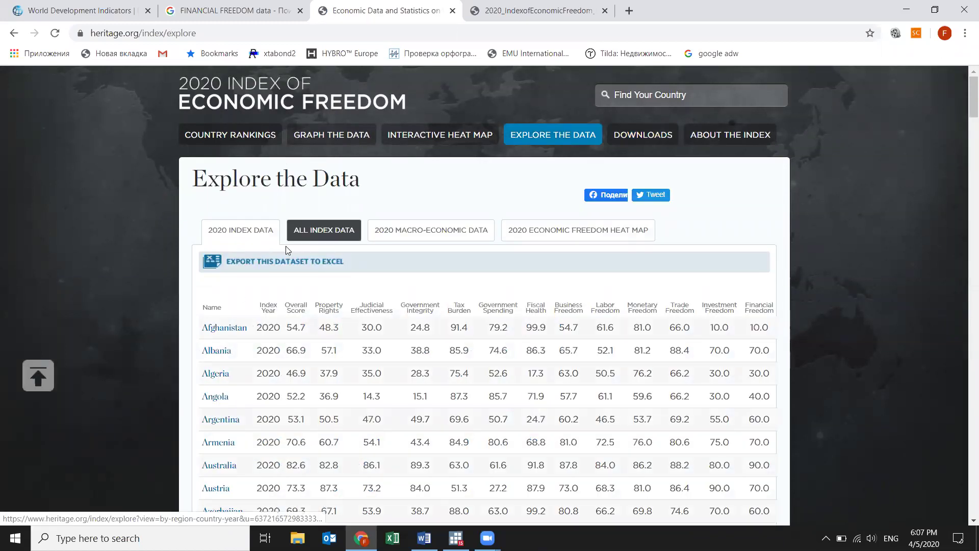
scroll(263, 263, down, 2)
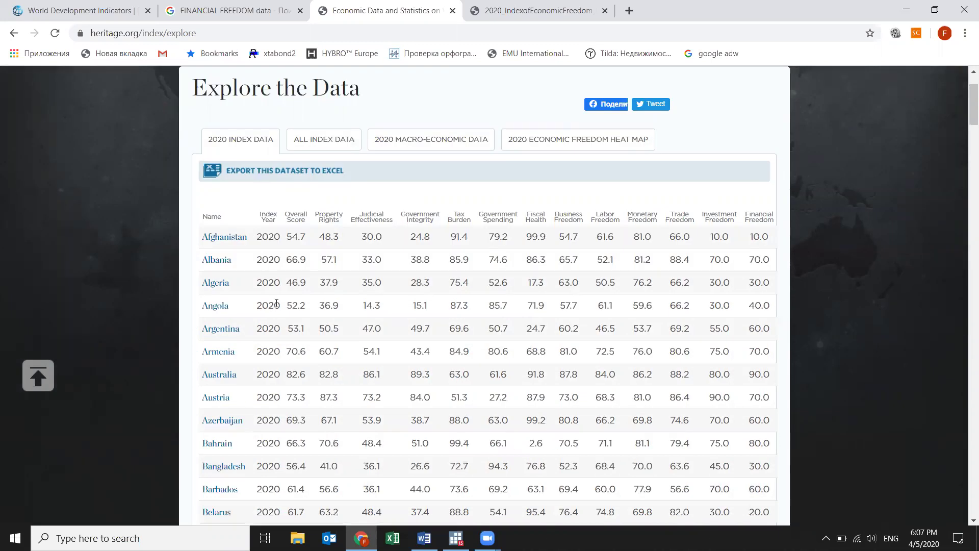
scroll(602, 255, up, 2)
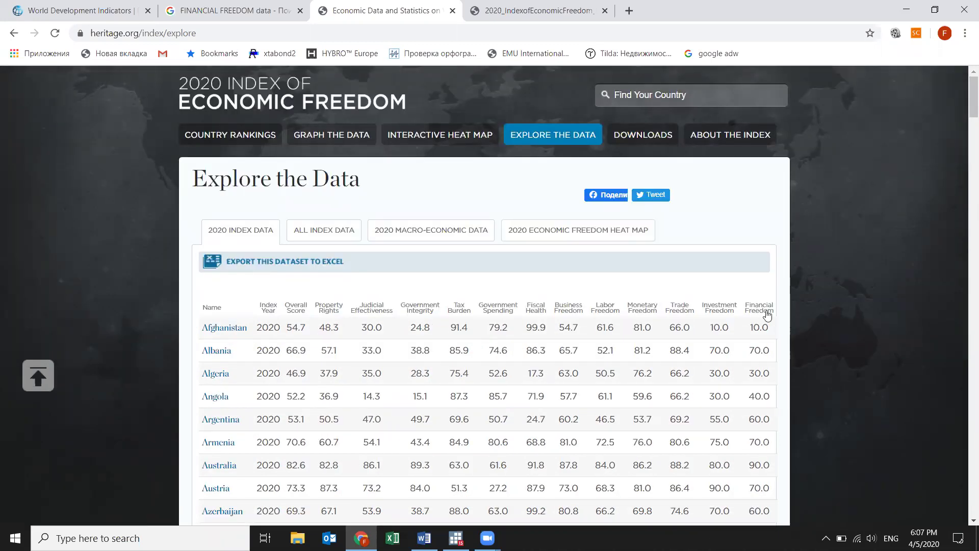
scroll(597, 320, down, 15)
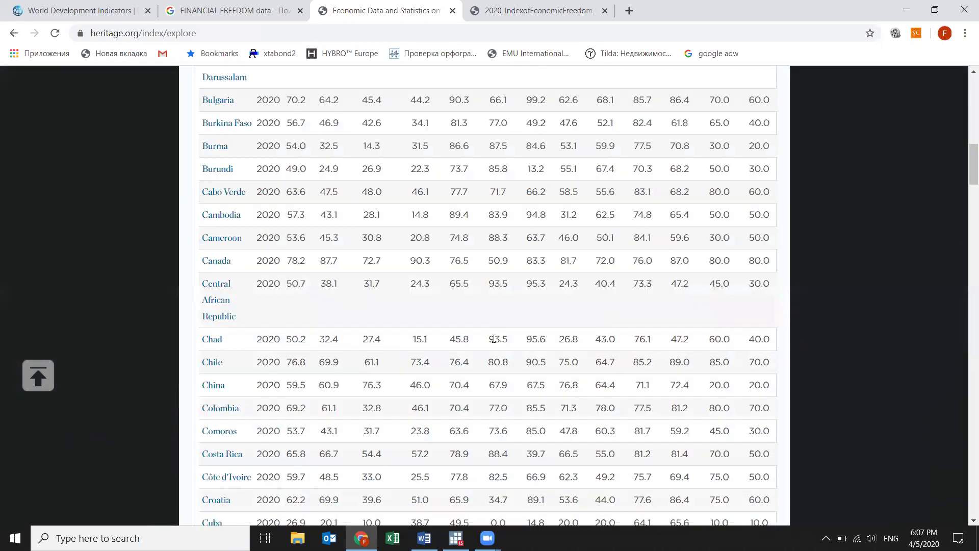
scroll(349, 372, down, 20)
scroll(346, 363, down, 20)
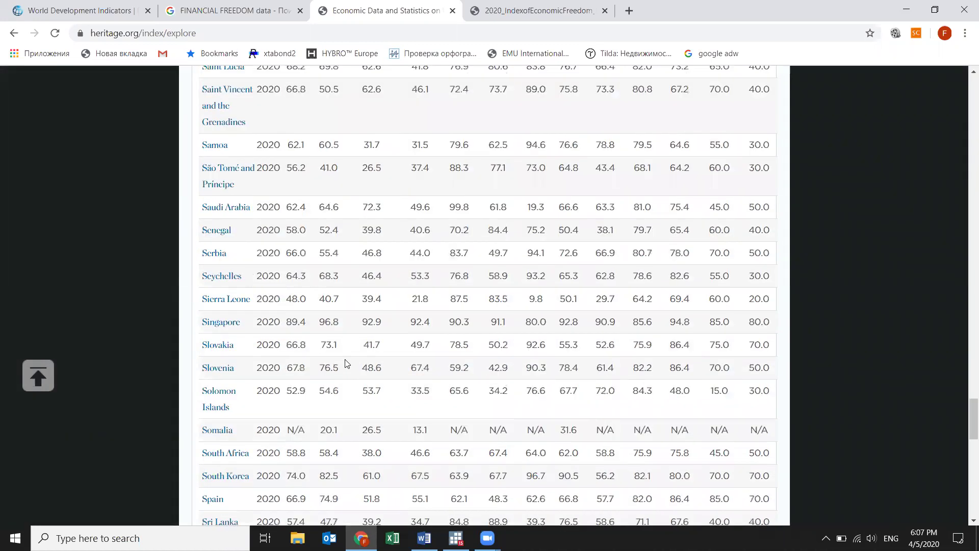
scroll(963, 331, up, 4)
scroll(963, 397, up, 12)
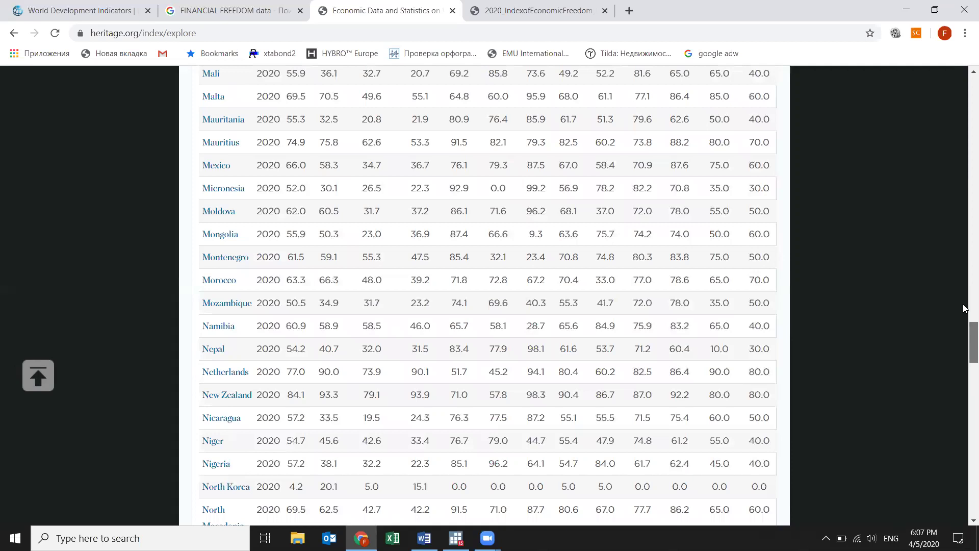
key(Home)
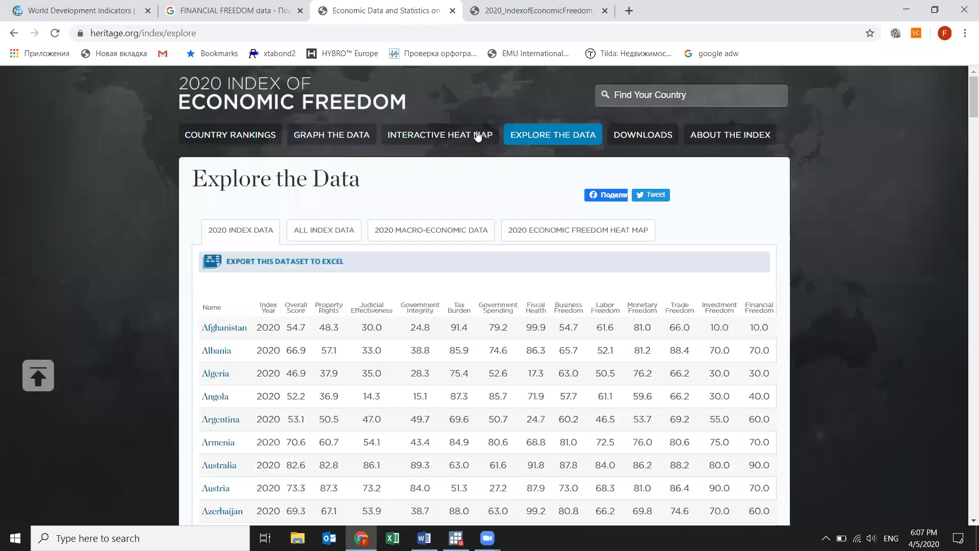
- Return to the Heritage Downloads page, expand the earlier editions and check which years back to 2006 offer raw data
click(632, 139)
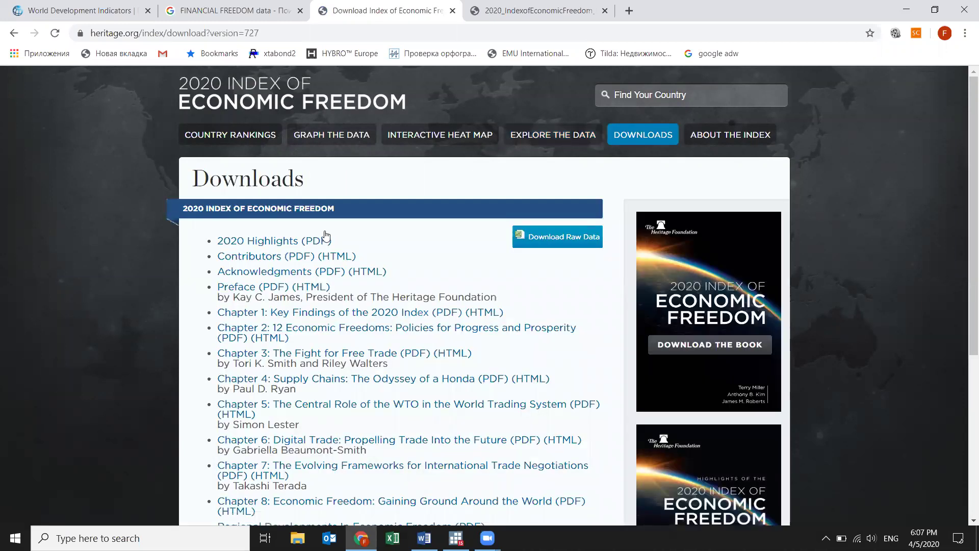
scroll(306, 355, down, 5)
click(285, 359)
scroll(272, 250, down, 4)
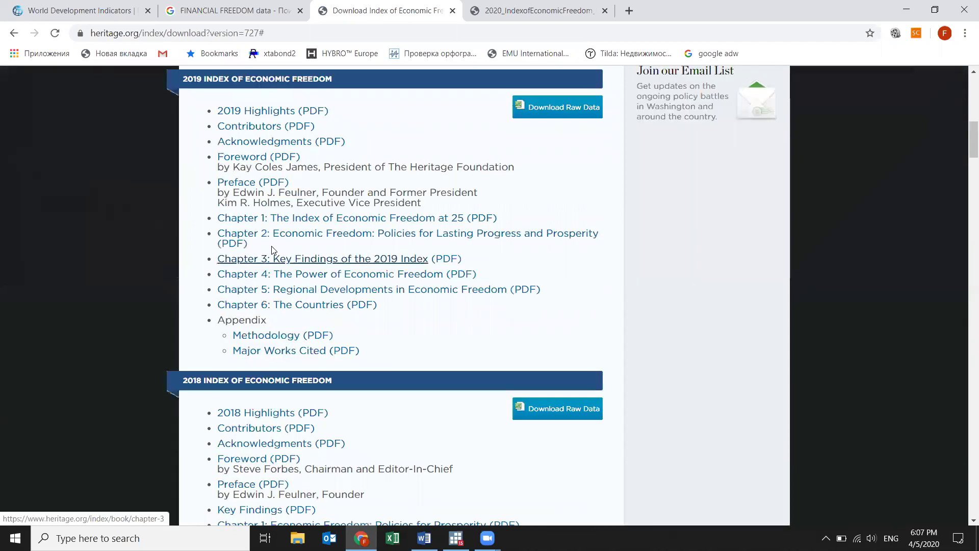
scroll(272, 245, down, 7)
scroll(271, 242, down, 20)
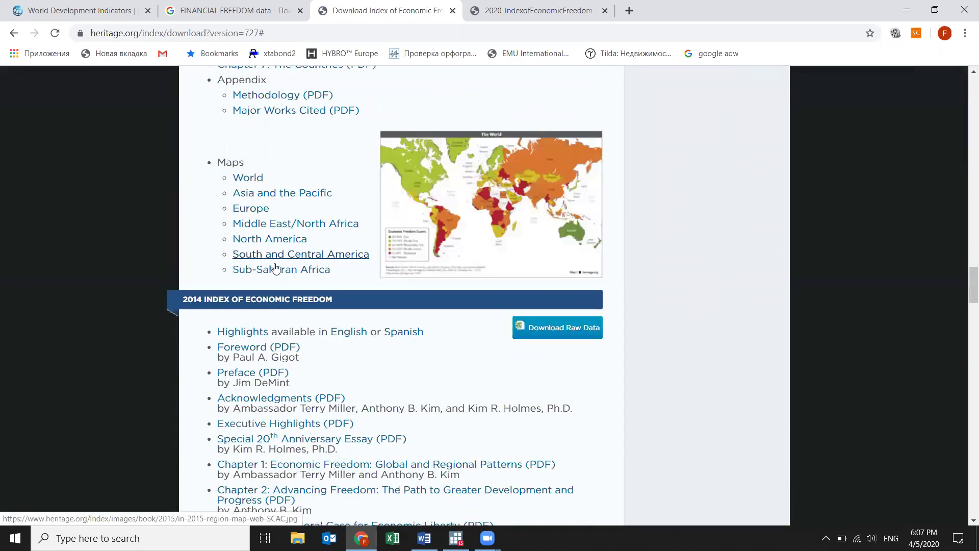
scroll(284, 277, down, 20)
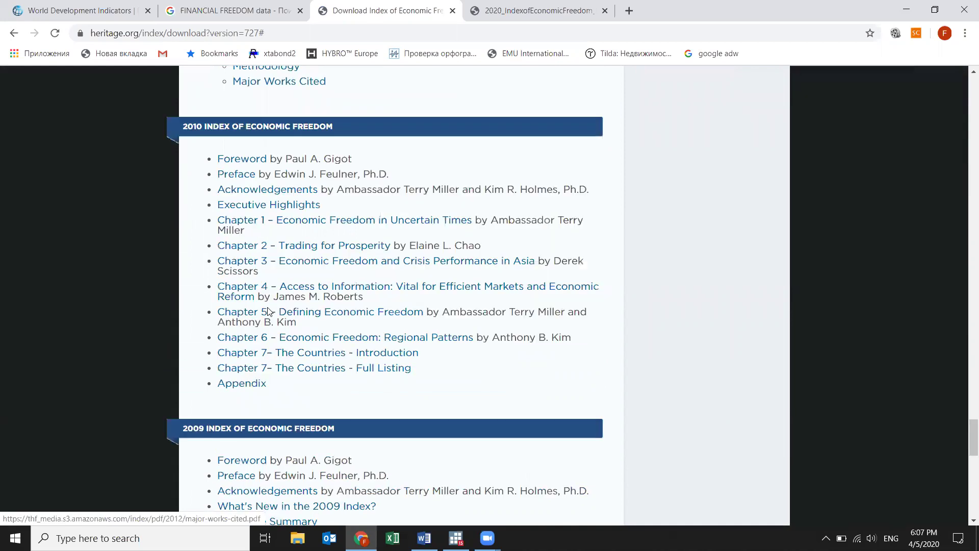
scroll(236, 365, down, 15)
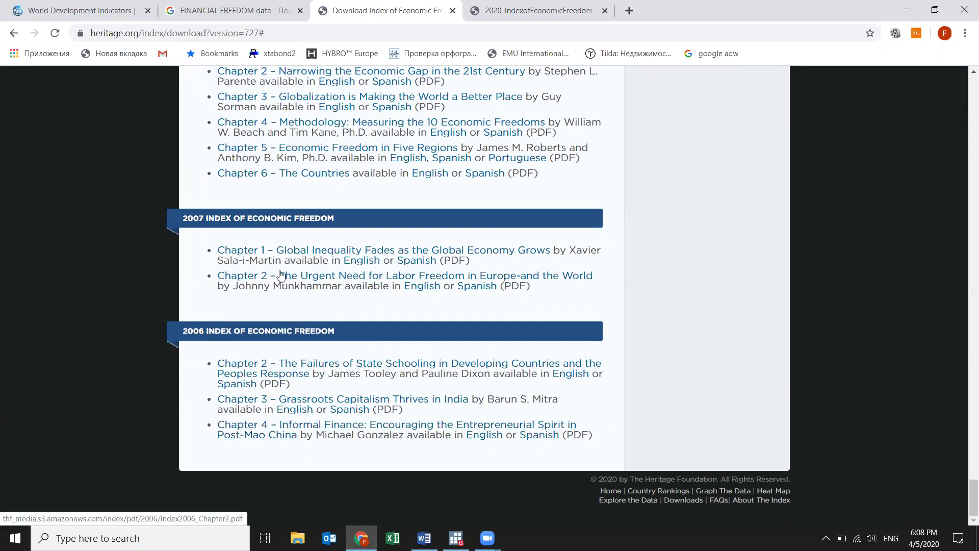
scroll(303, 262, up, 5)
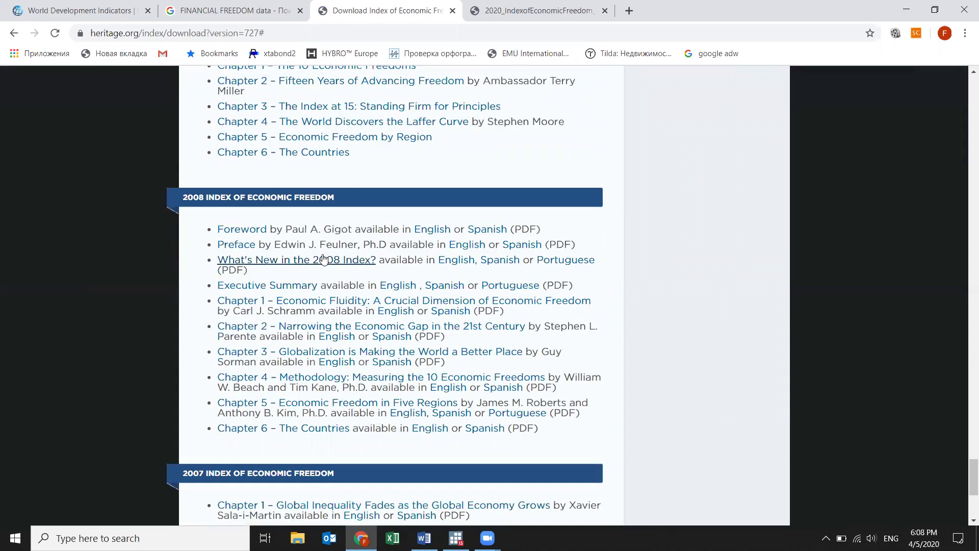
scroll(320, 259, up, 5)
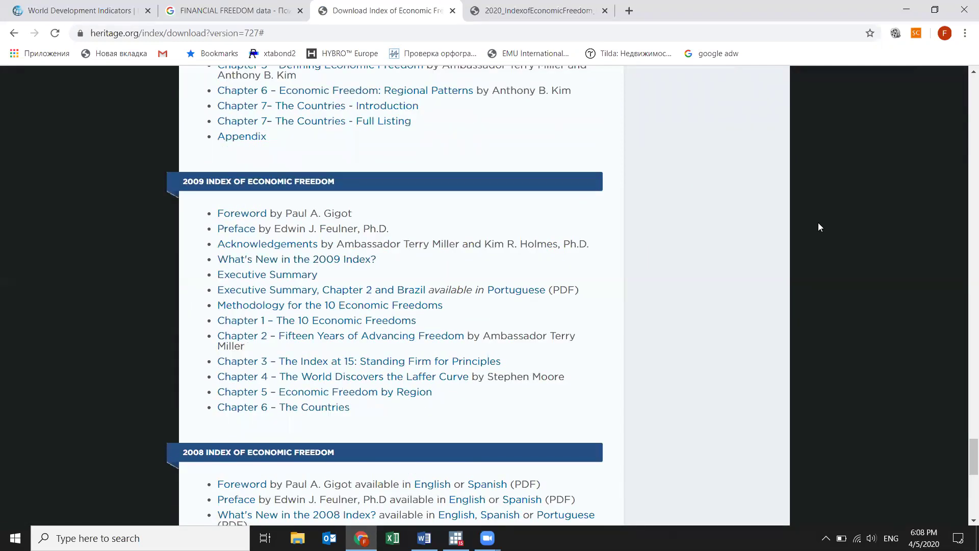
scroll(963, 388, up, 10)
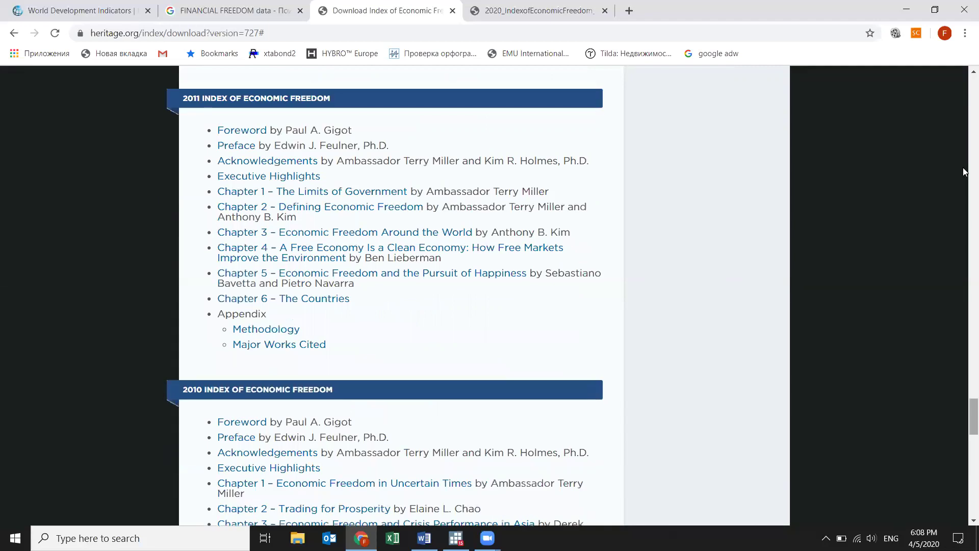
key(Home)
- Search Google for "trade openness index world bank"
key(ctrl+l)
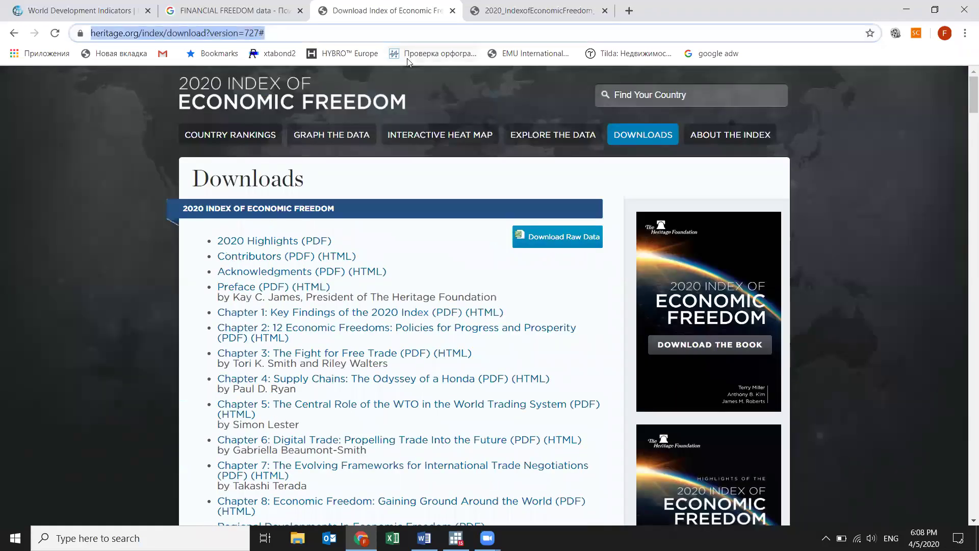
text(trade op)
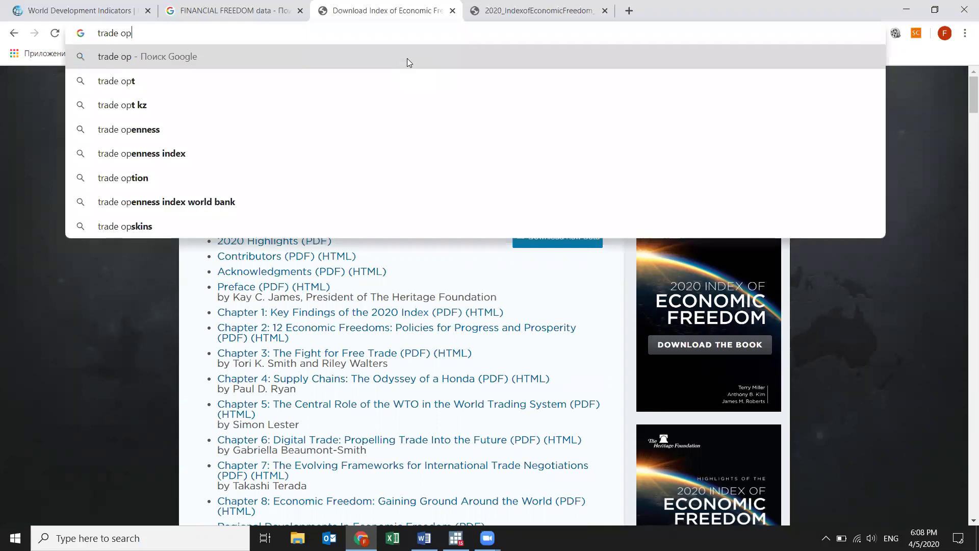
text(ennes)
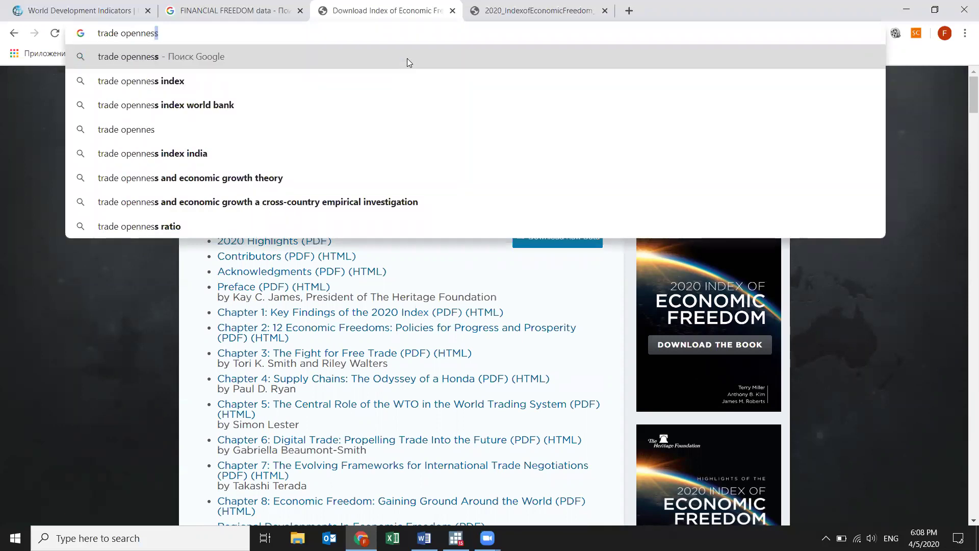
key(Down)
key(Down)
key(Return)
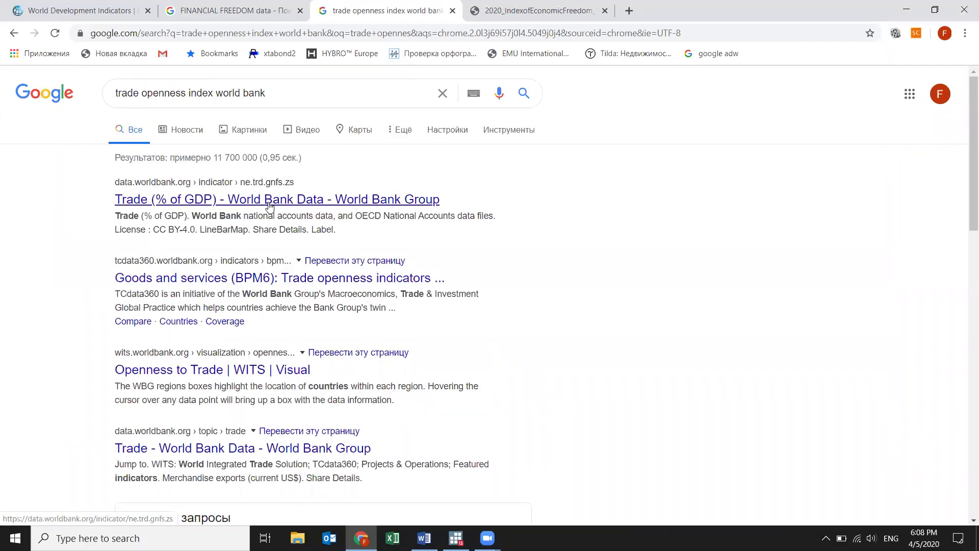
- Open the World Bank's Trade (% of GDP) result and examine its line chart, year range and download options
click(269, 206)
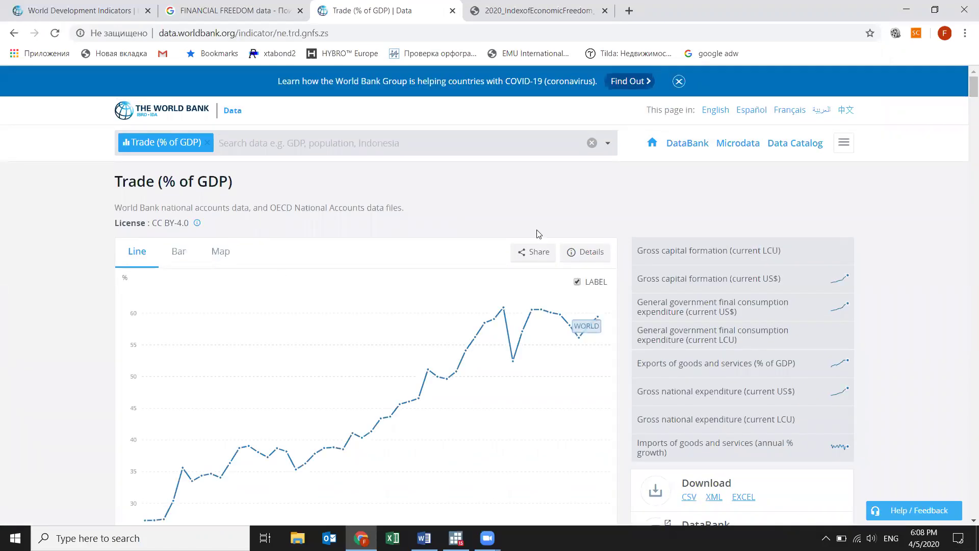
scroll(365, 344, down, 4)
scroll(219, 341, up, 4)
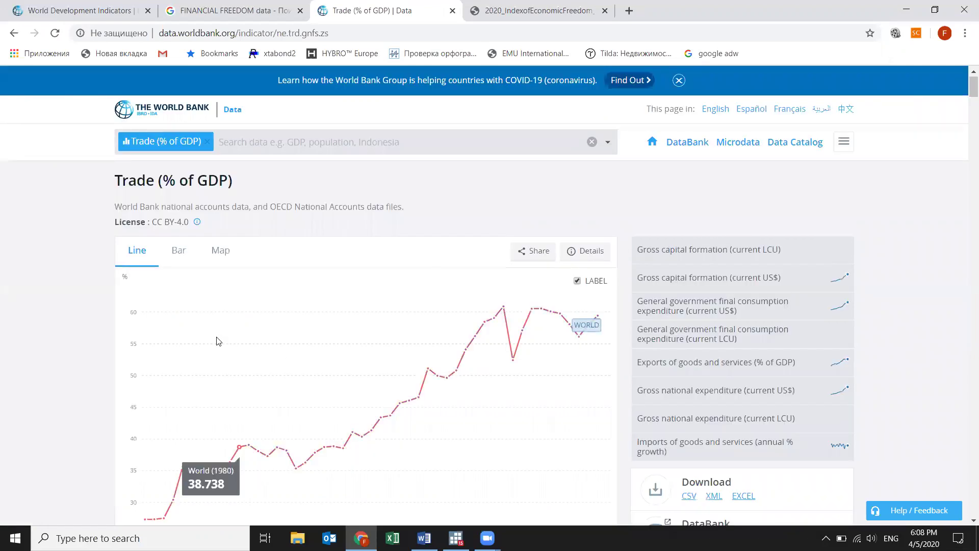
scroll(435, 271, down, 6)
scroll(350, 348, up, 4)
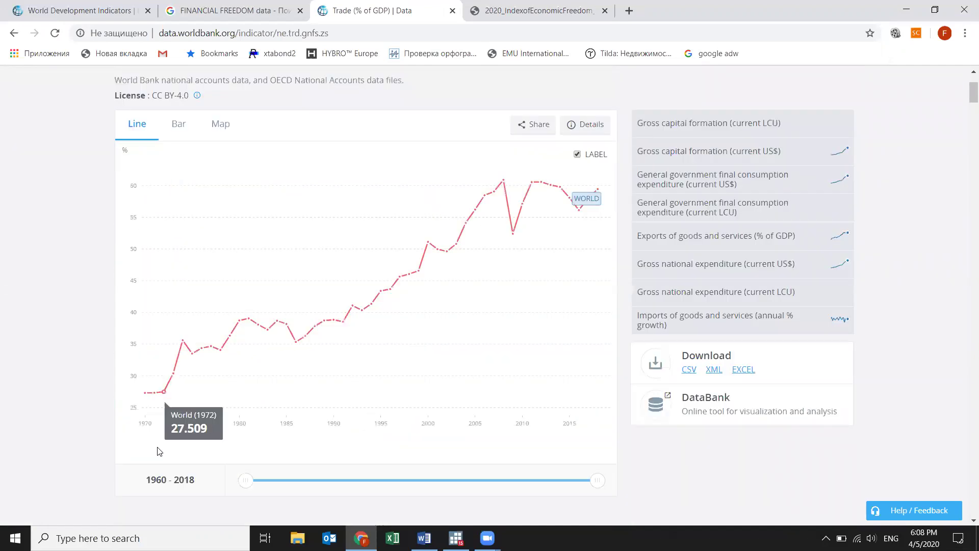
scroll(206, 207, up, 3)
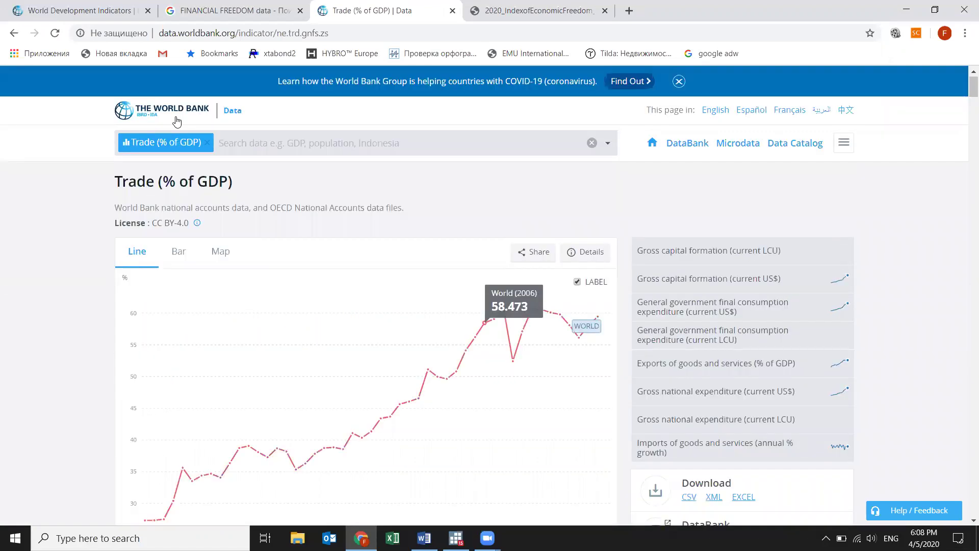
- Go back to the search results and open the "Openness to Trade | WITS | Visual" page
click(16, 35)
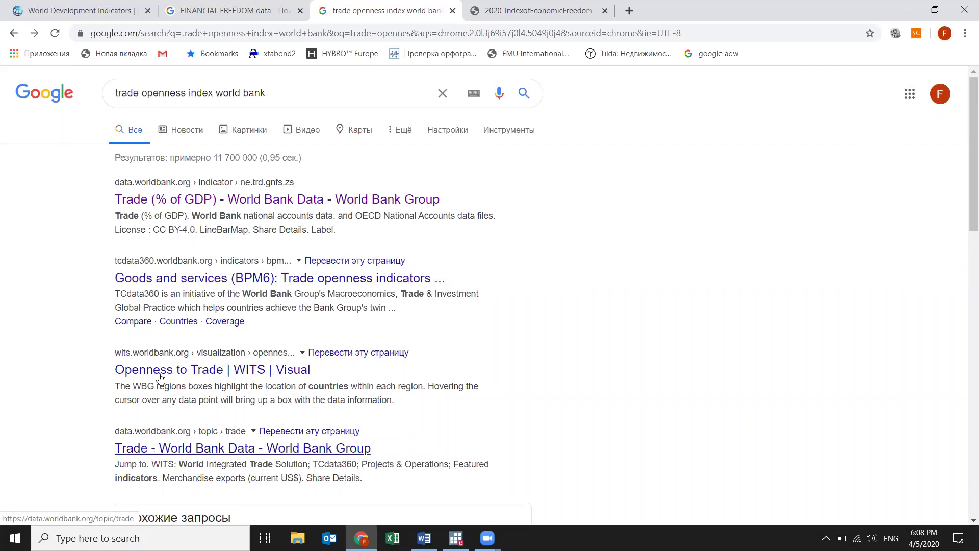
click(182, 377)
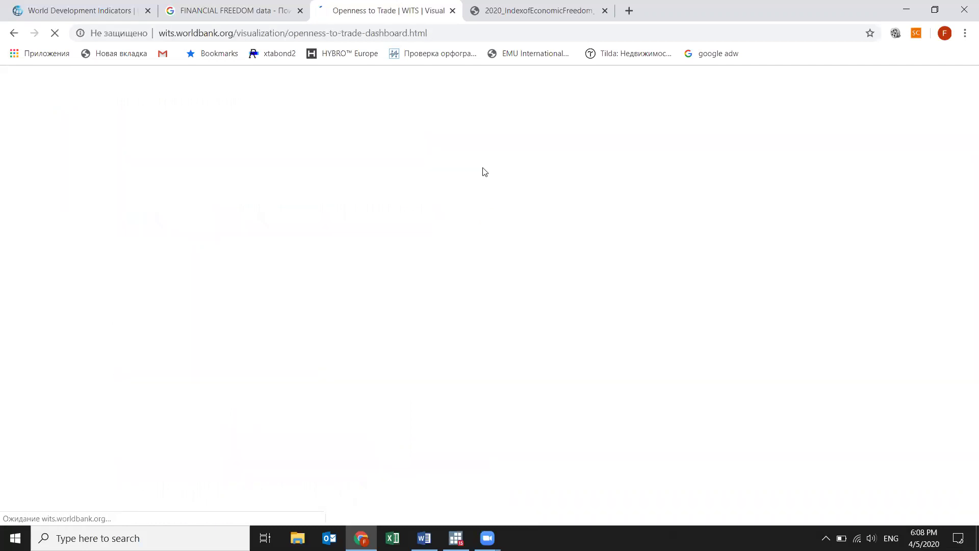